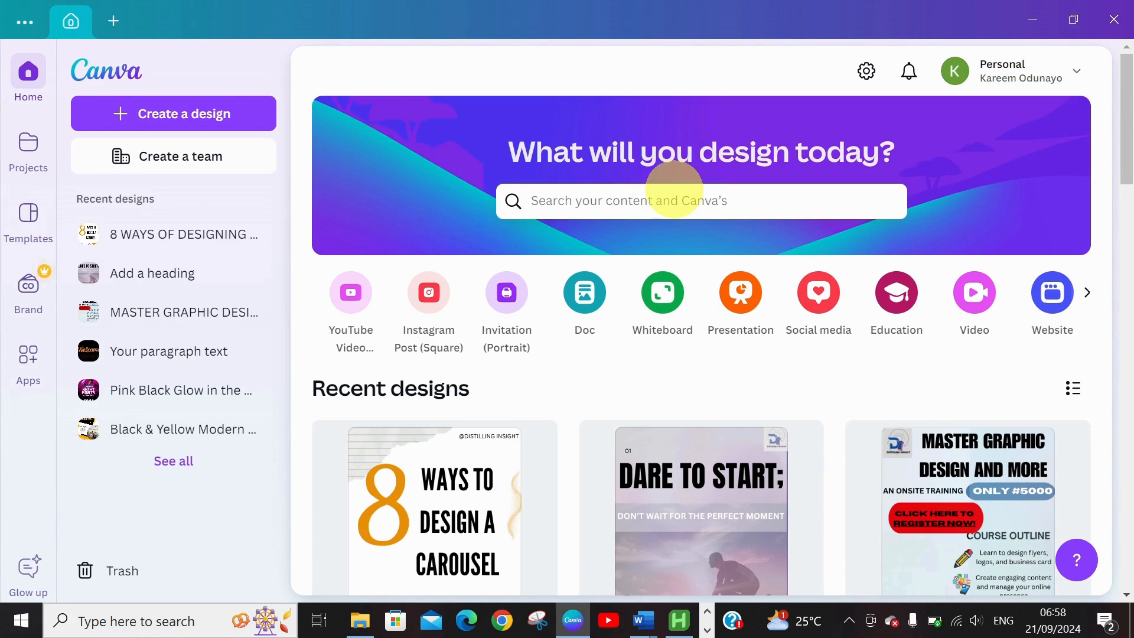
# - Search Canva's content for "INSTAGRAM CAROUSELS", browse the template results, and clear the search
pyautogui.click(673, 200)
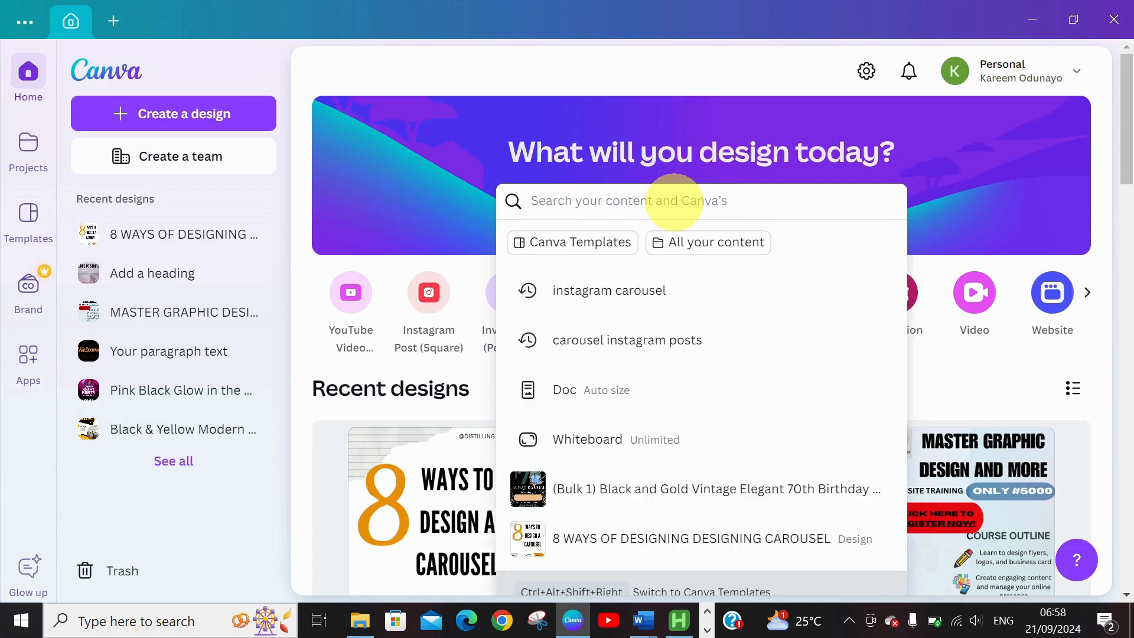
pyautogui.write('INSTAGRAM CAROUSELS')
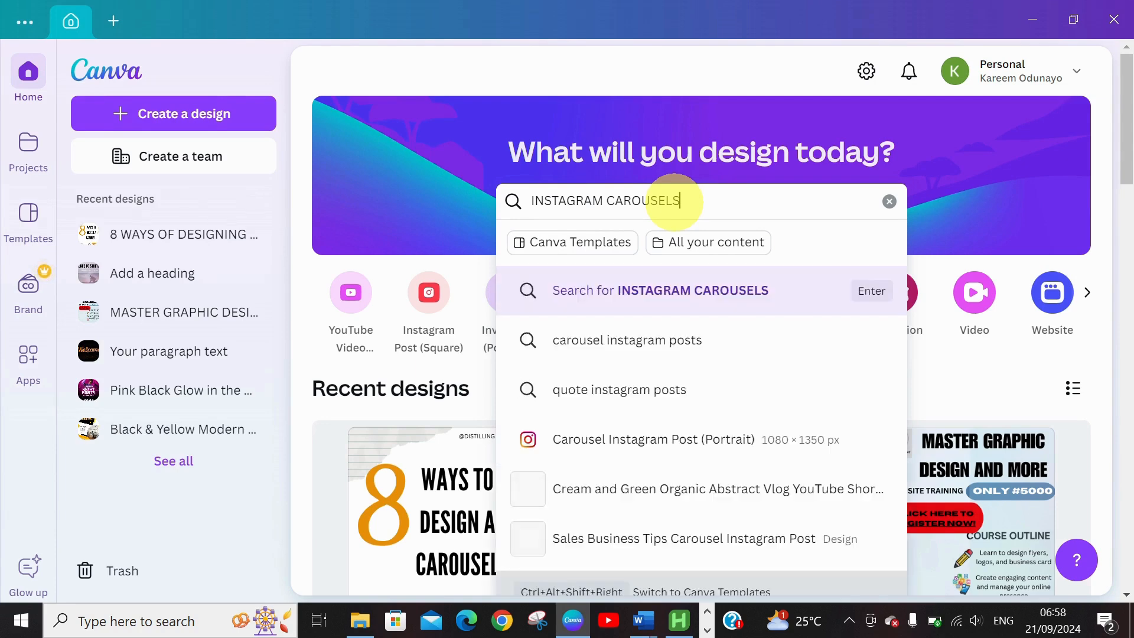
pyautogui.press('Return')
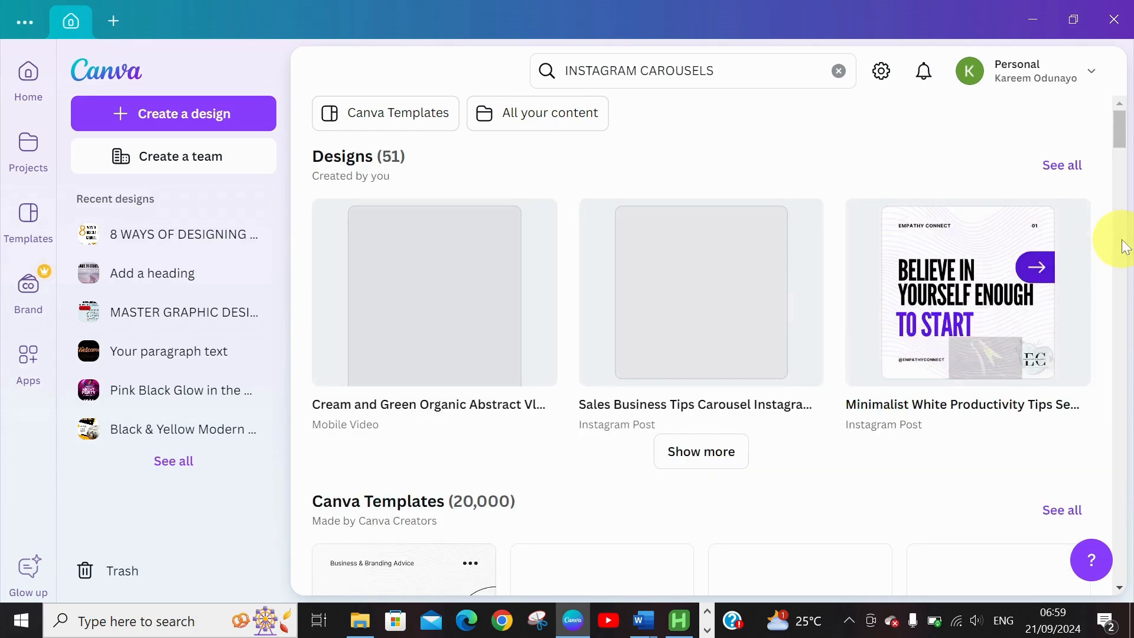
pyautogui.click(1124, 247)
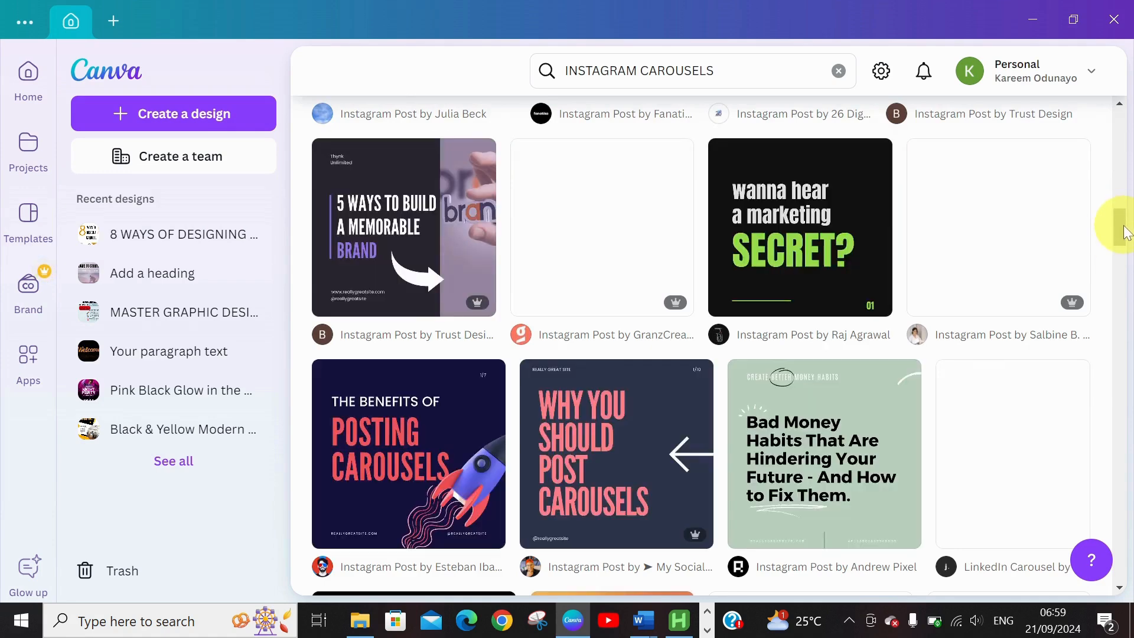
pyautogui.moveTo(1124, 234); pyautogui.dragTo(1118, 188)
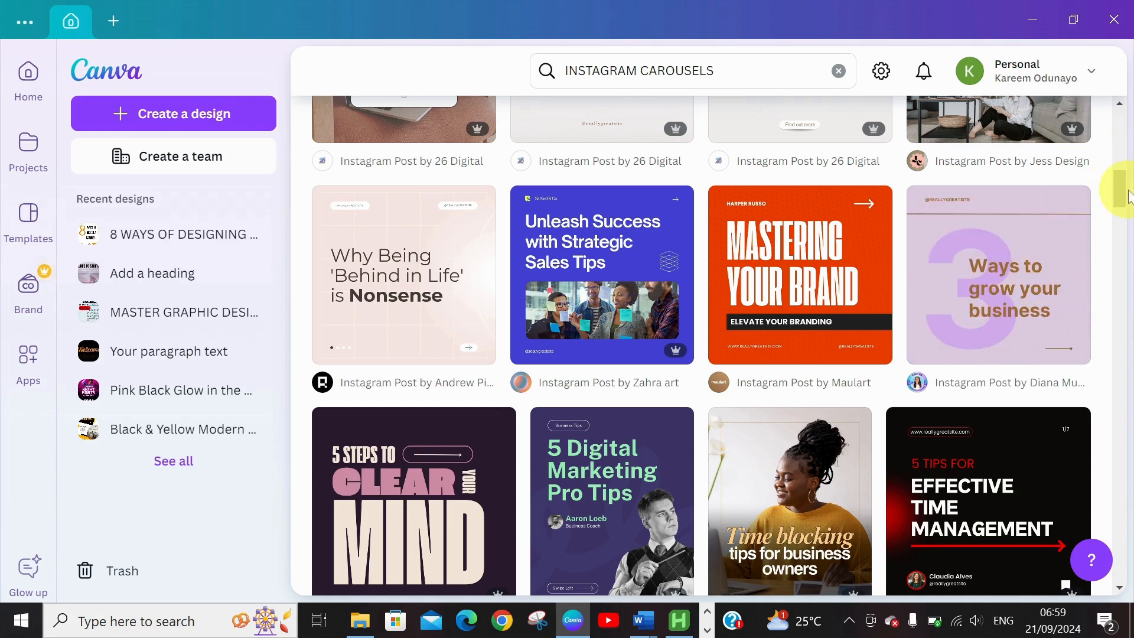
pyautogui.moveTo(1127, 192); pyautogui.dragTo(1106, 109)
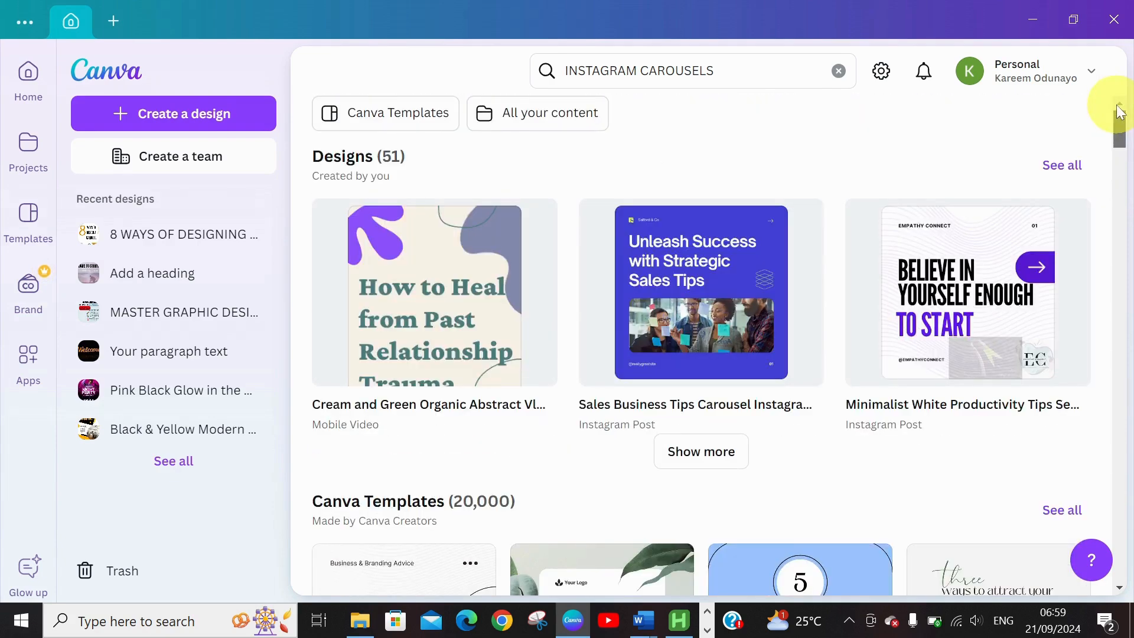
pyautogui.click(838, 74)
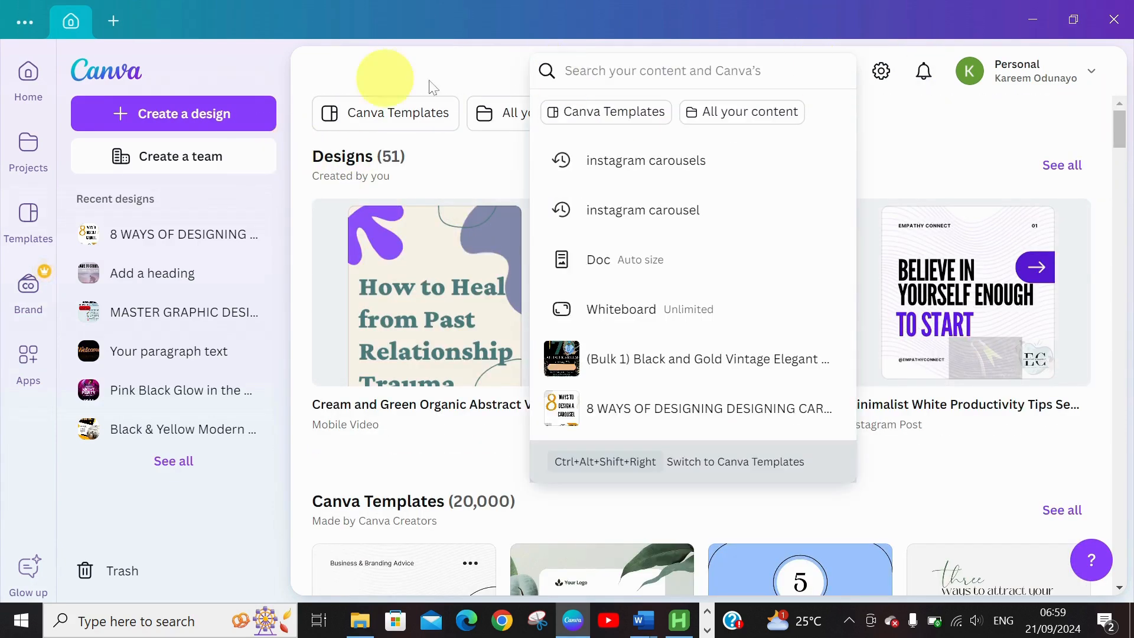
# - Open the dialog for creating a design, and in the Word document copy Slide 1's title text ": 3 Simple Ways to Eat Healthy"
pyautogui.click(124, 121)
pyautogui.click(124, 121)
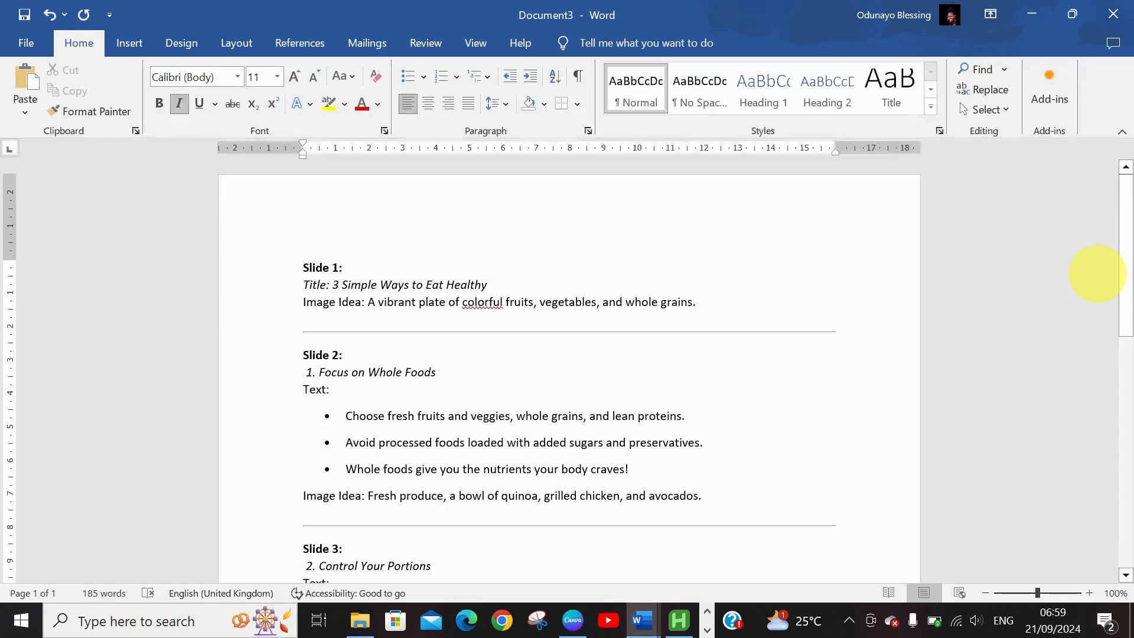
pyautogui.moveTo(1131, 271); pyautogui.dragTo(1132, 276)
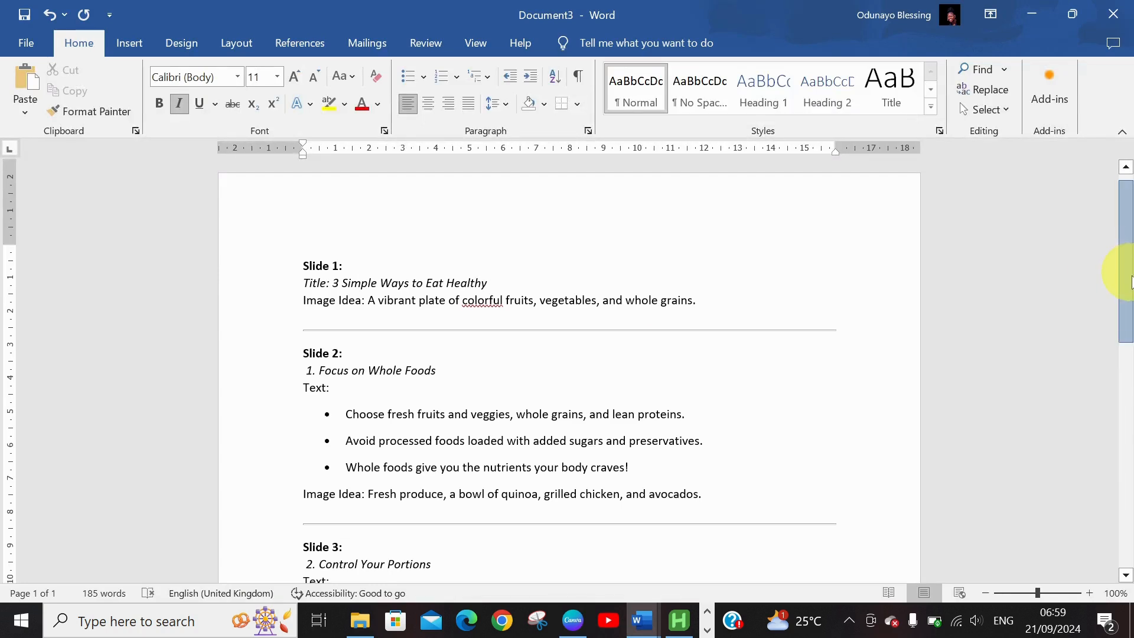
pyautogui.moveTo(1131, 279); pyautogui.dragTo(1131, 295)
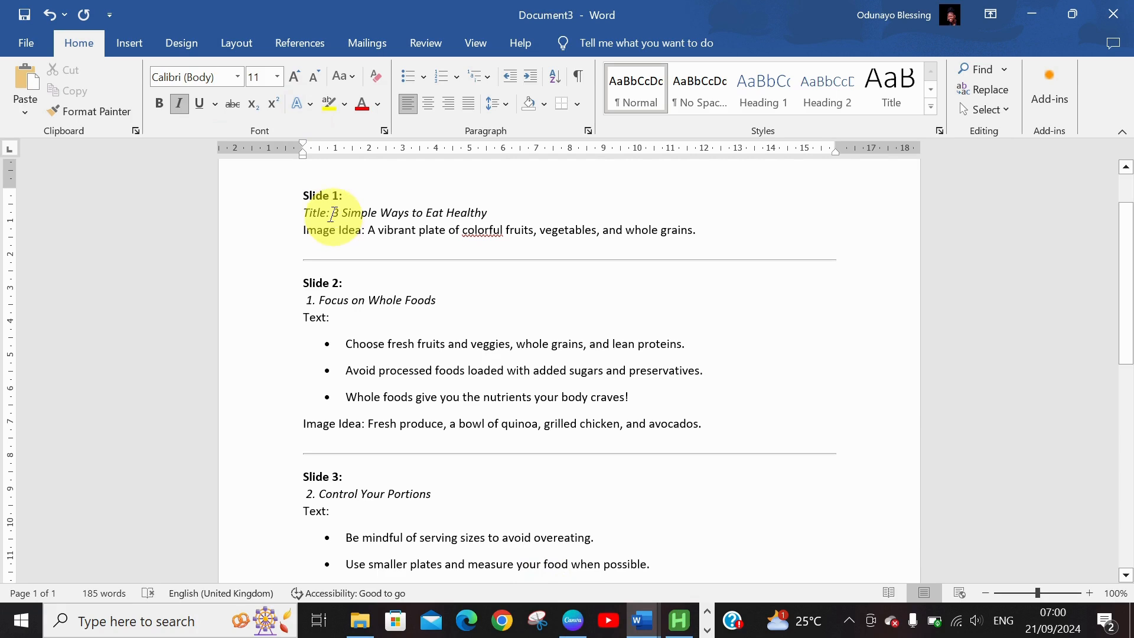
pyautogui.moveTo(333, 211); pyautogui.dragTo(502, 219)
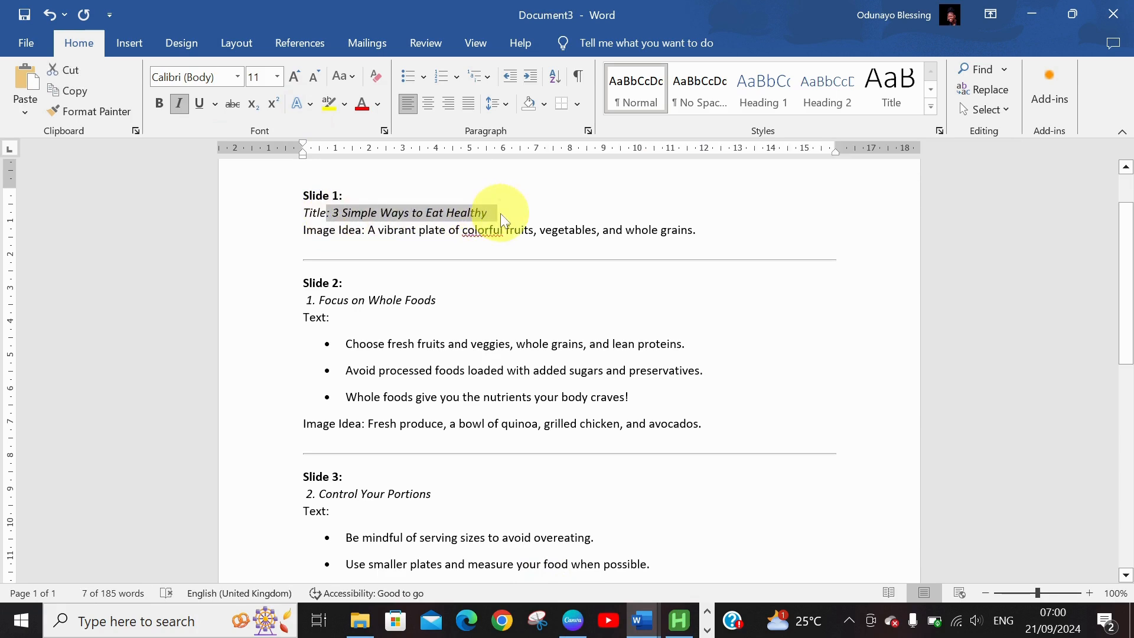
# - Switch back to Canva, search the design types for "INSTAGRAM CAROUSEL", and create a Carousel Instagram Post (Portrait) of 1080 × 1350 px
pyautogui.click(572, 621)
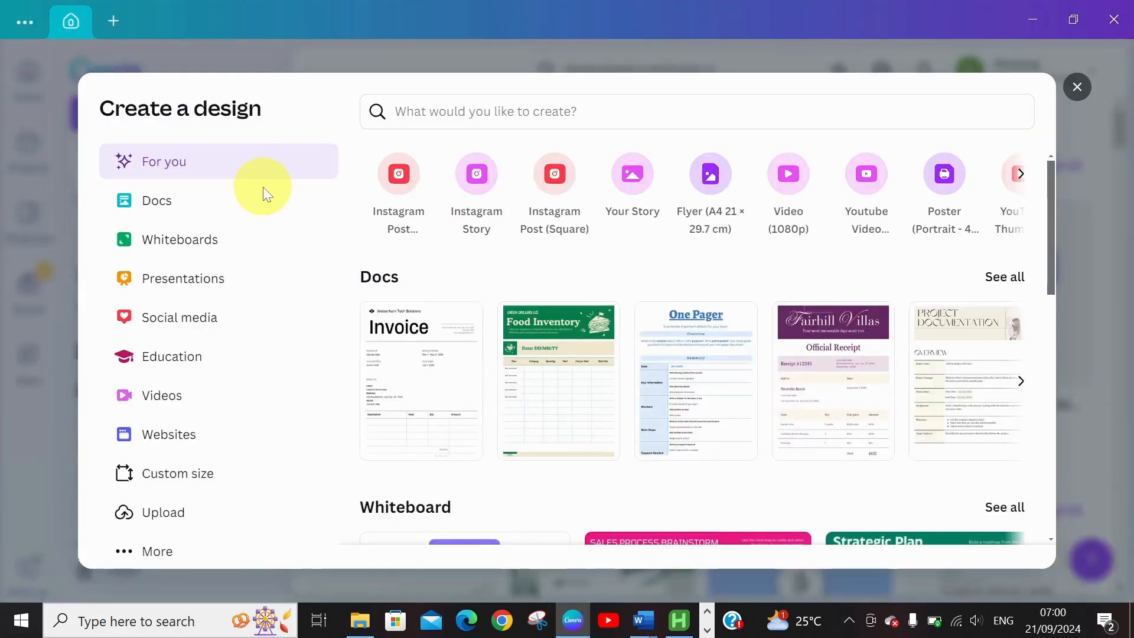
pyautogui.click(534, 110)
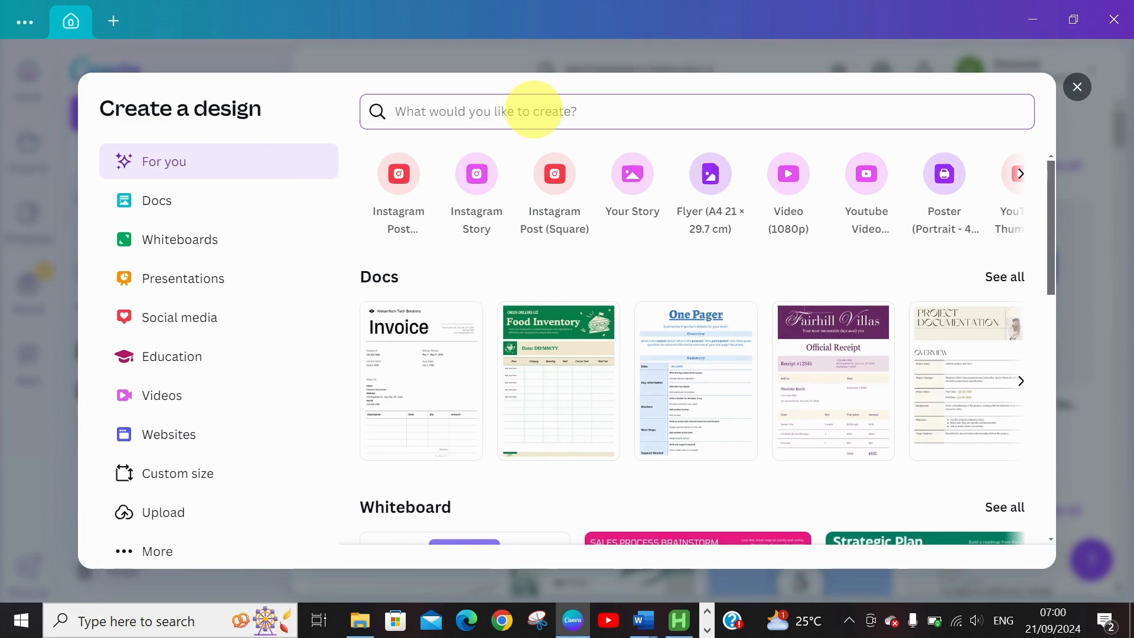
pyautogui.write('INSTAGRAM')
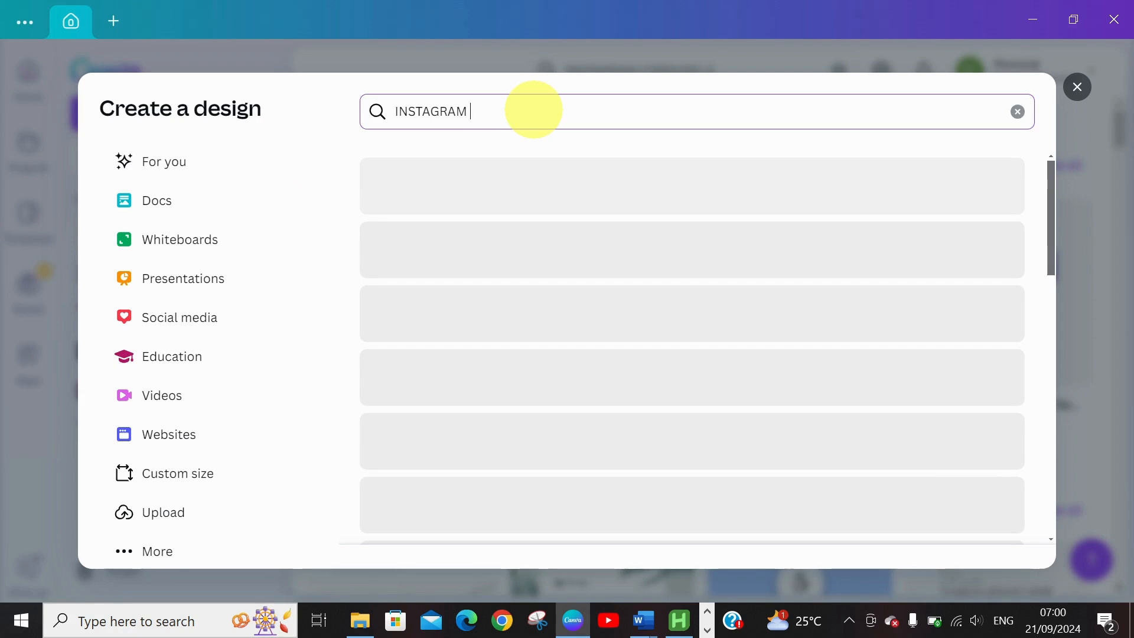
pyautogui.write('CAROUS')
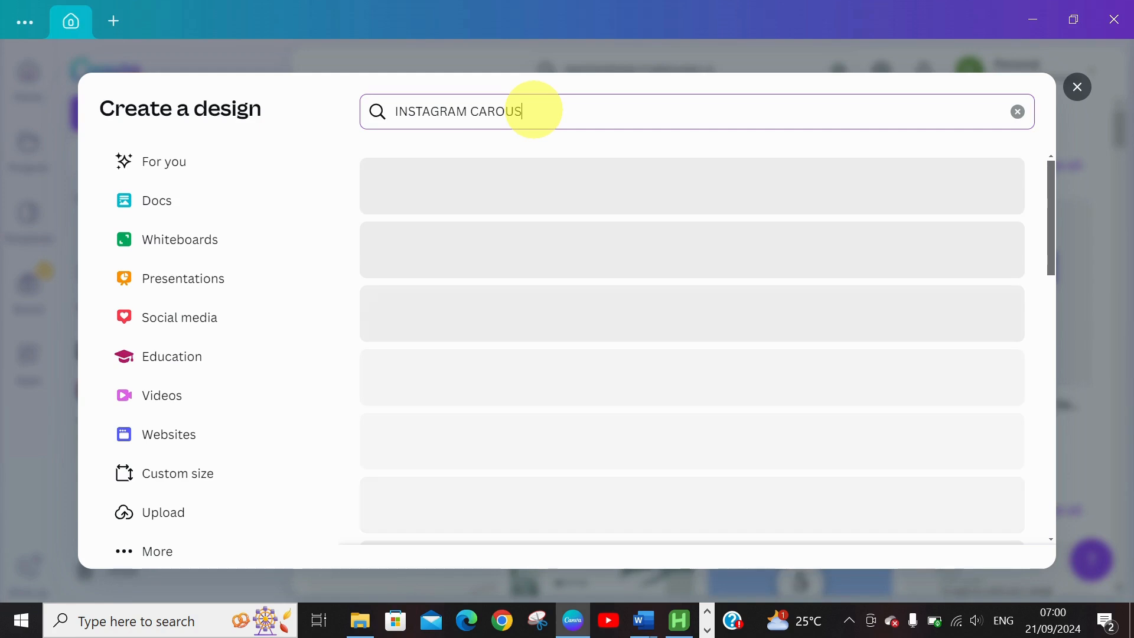
pyautogui.write('EL')
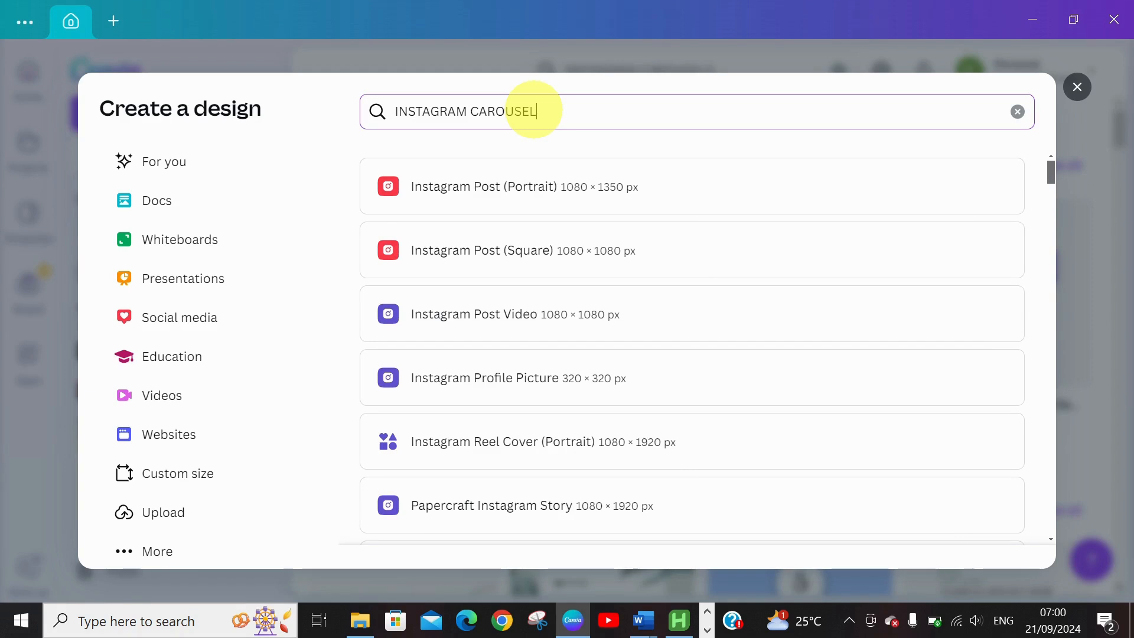
pyautogui.press('Return')
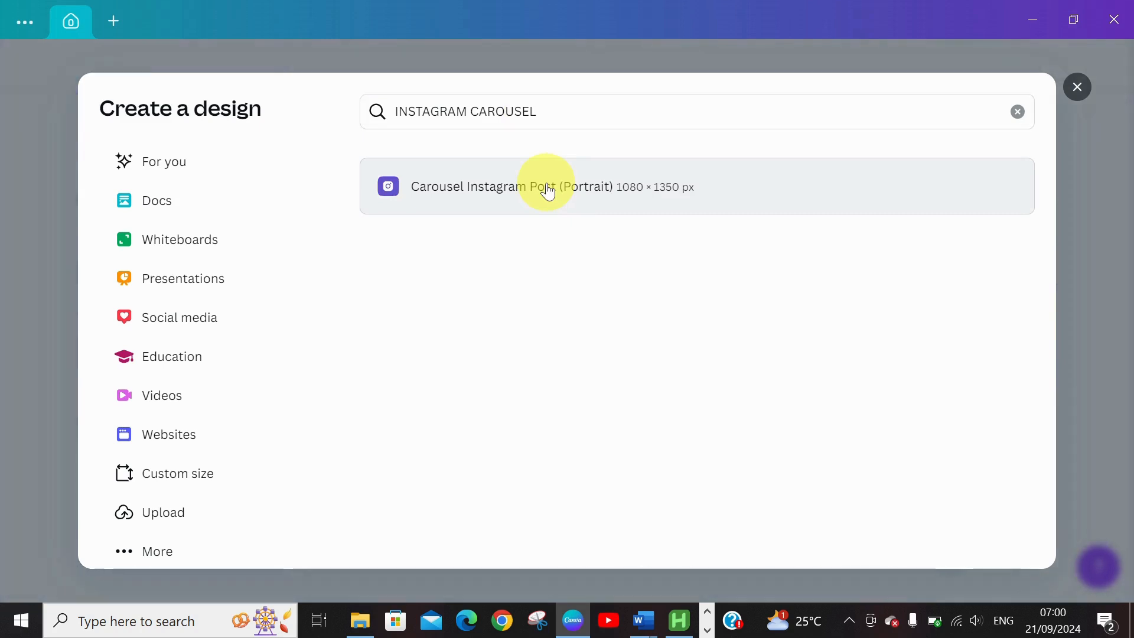
pyautogui.click(548, 191)
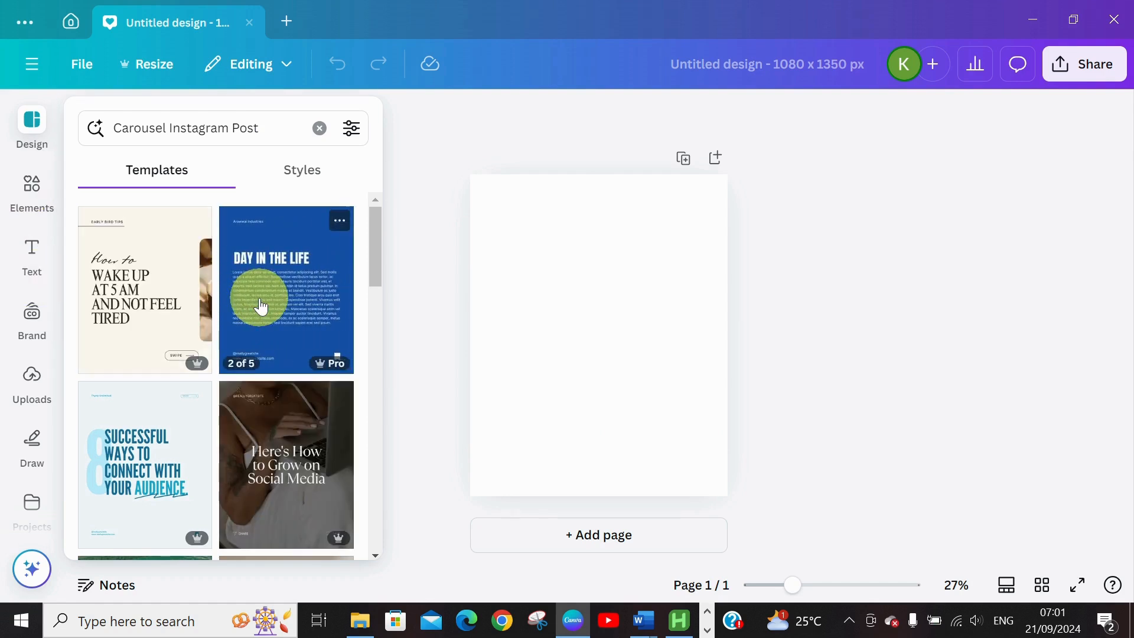
# - Add a heading in the upper part of the page and make it read "3 Simple Ways to Eat Healthy", without the leading colon
pyautogui.click(18, 258)
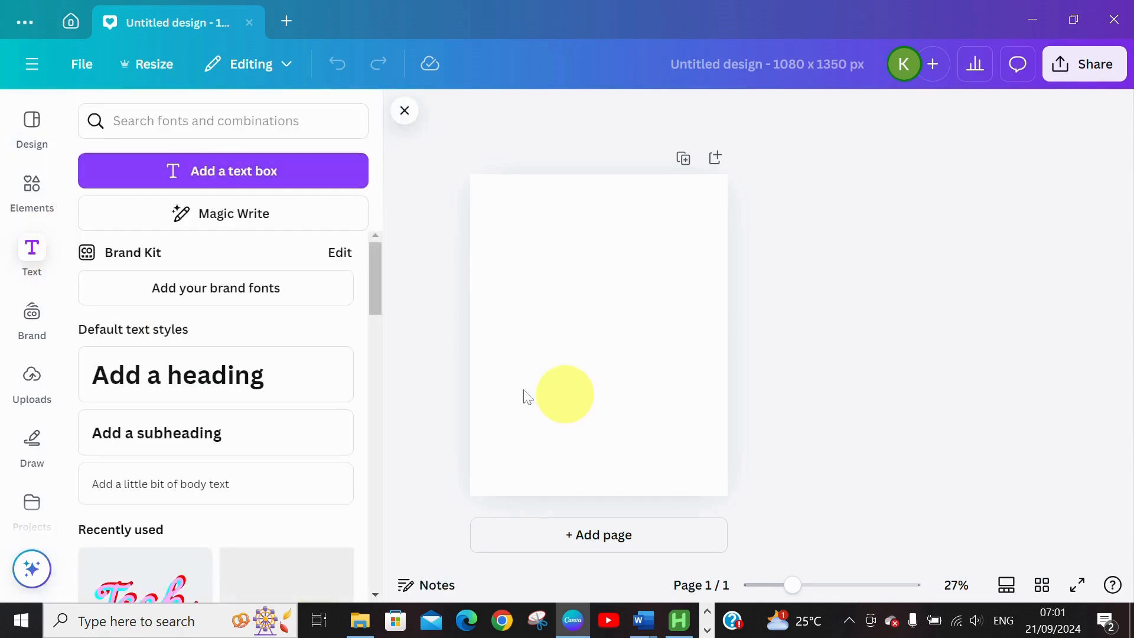
pyautogui.click(230, 379)
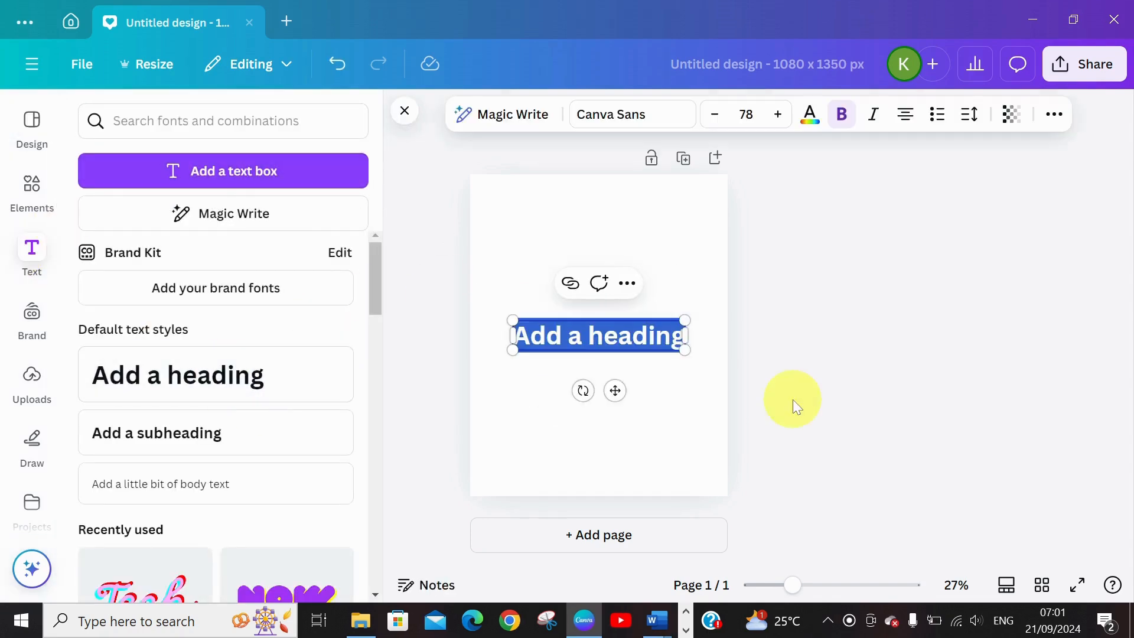
pyautogui.moveTo(615, 390); pyautogui.dragTo(612, 314)
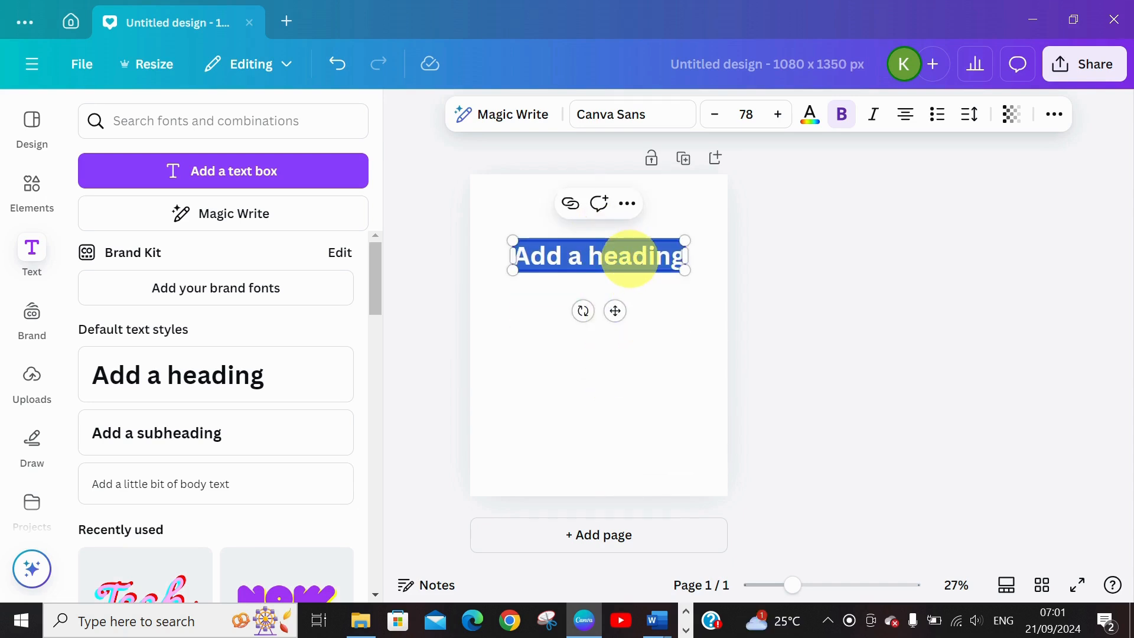
pyautogui.write(': 3 Simple Ways to Eat Healthy')
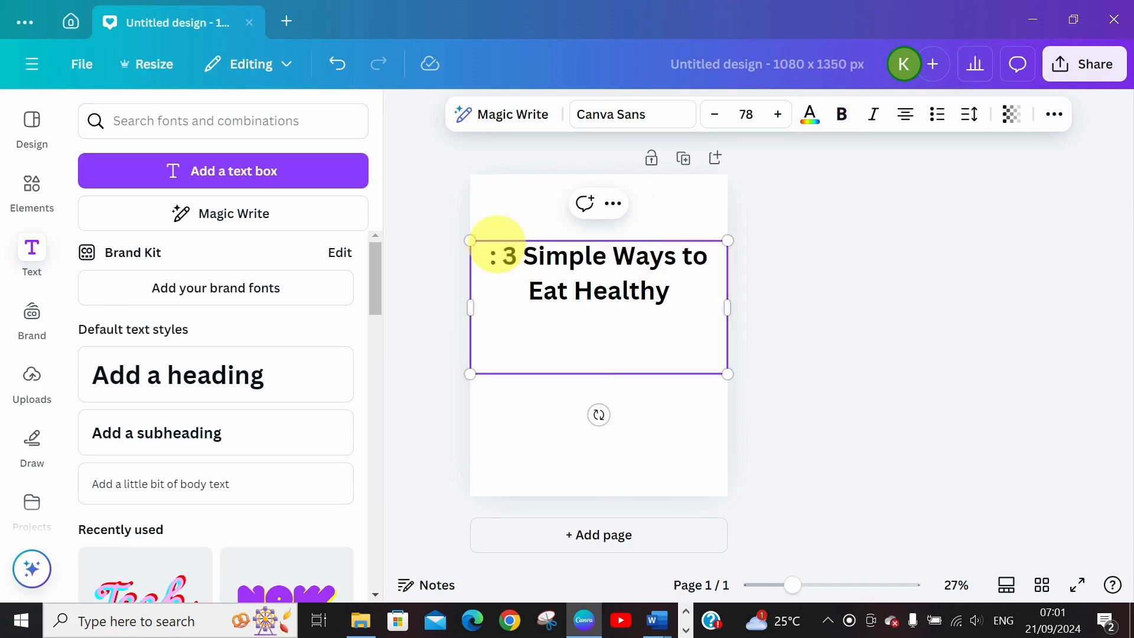
pyautogui.press('BackSpace')
pyautogui.press('BackSpace')
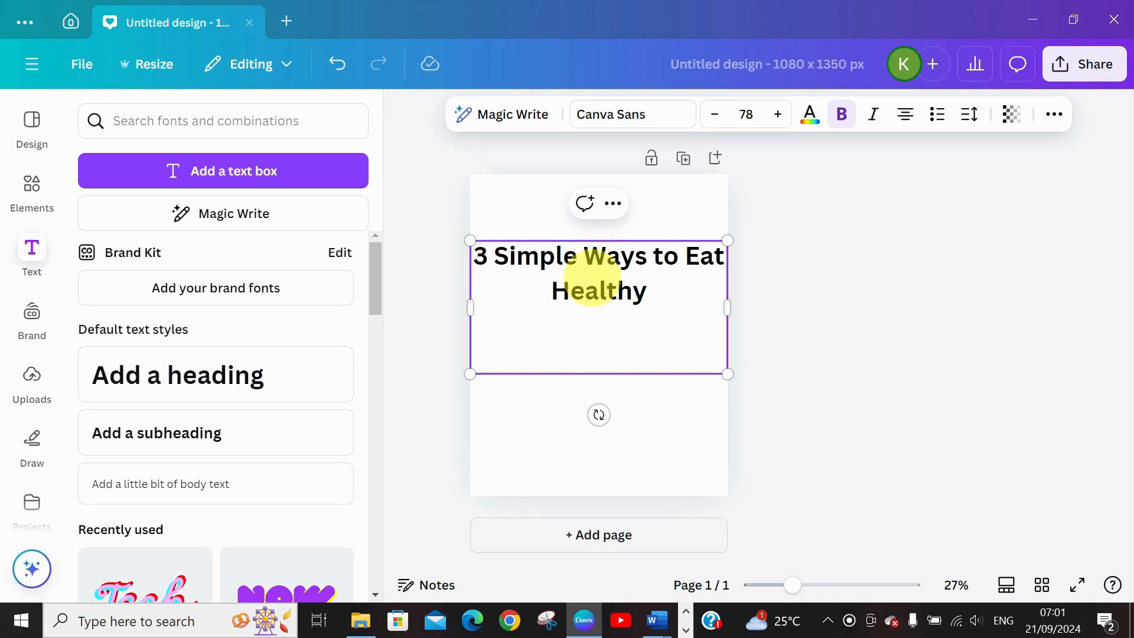
# - Make the heading all uppercase and narrow its text box from the left so the text wraps onto three lines
pyautogui.click(1055, 118)
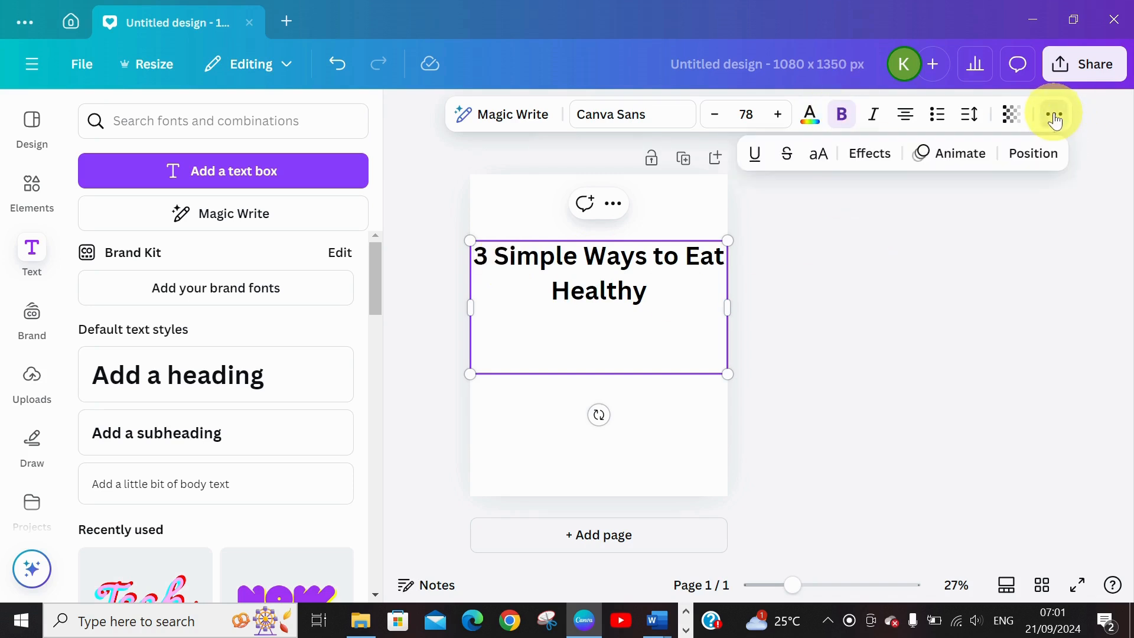
pyautogui.click(816, 161)
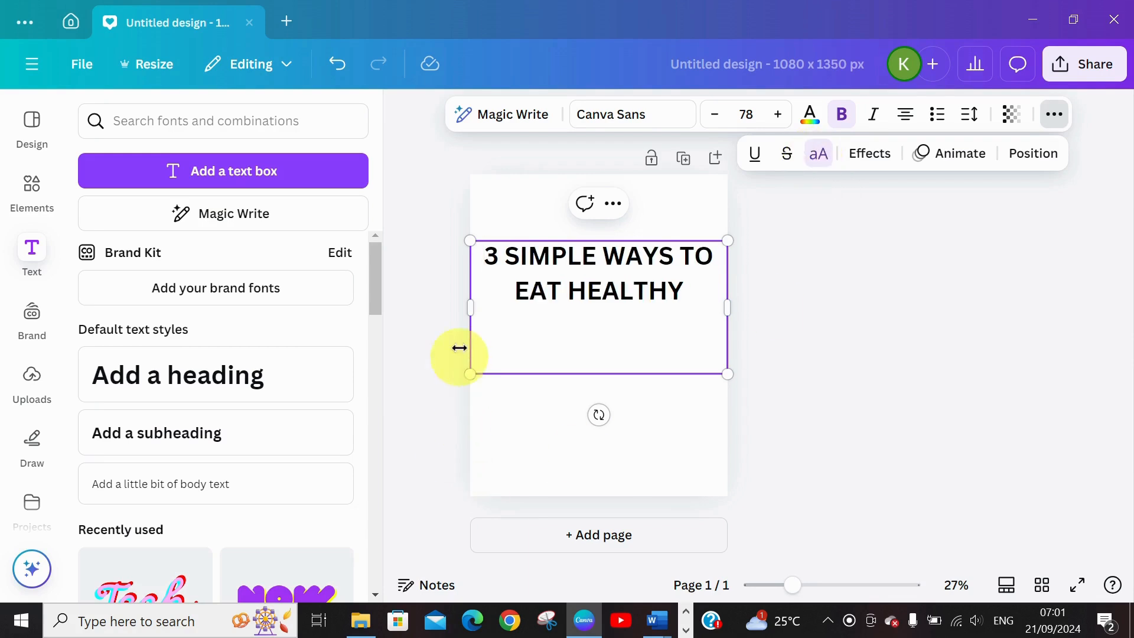
pyautogui.click(470, 307)
pyautogui.moveTo(471, 306); pyautogui.dragTo(556, 296)
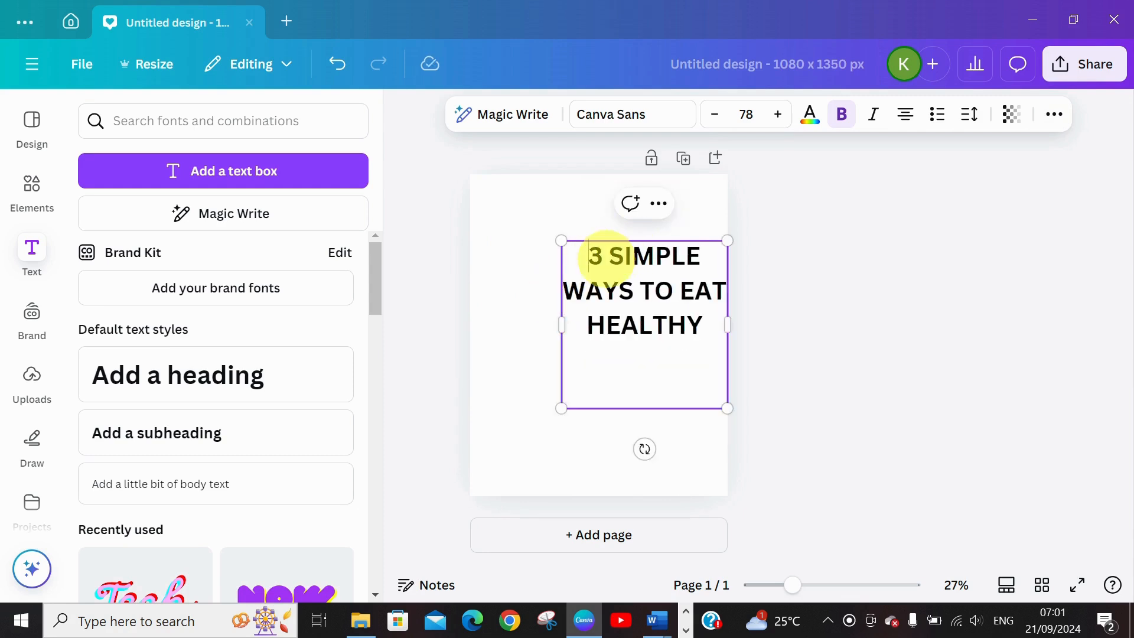
# - Delete the leading "3" from the heading so it reads "SIMPLE WAYS TO EAT HEALTHY", and deselect the text box
pyautogui.press('BackSpace')
pyautogui.press('BackSpace')
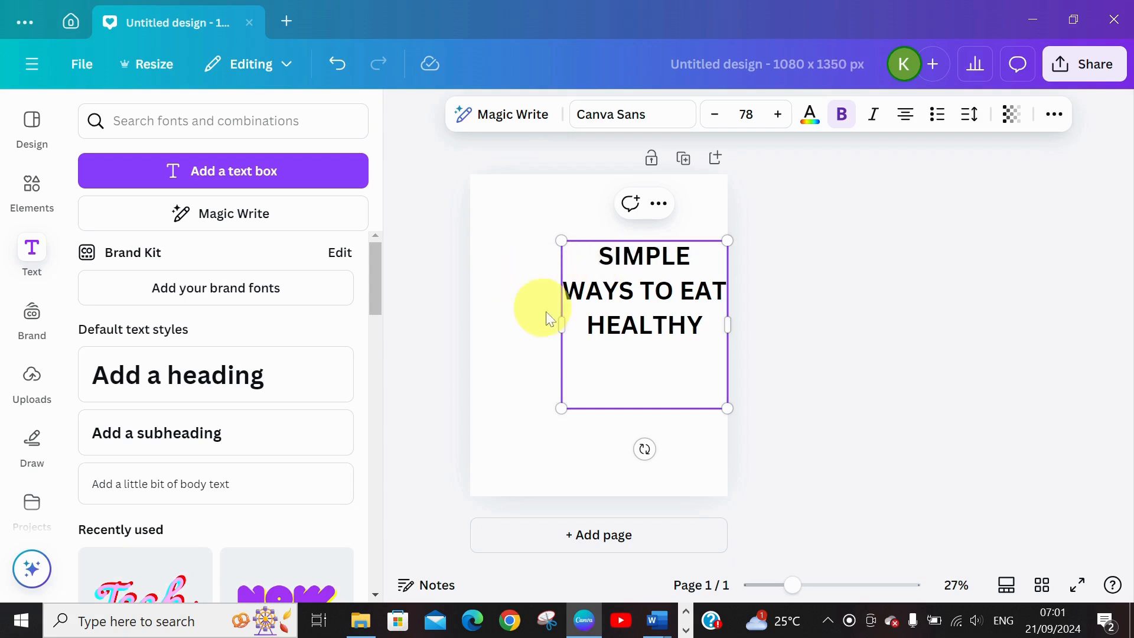
pyautogui.click(527, 296)
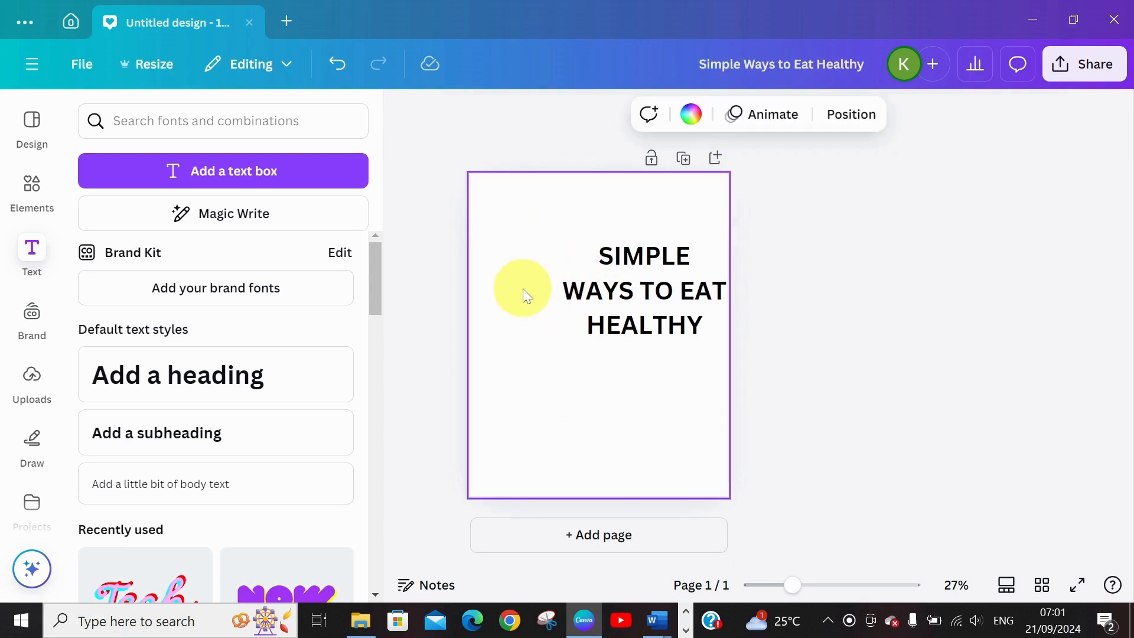
# - Add a second heading containing only "3" to the left of the title's first line
pyautogui.click(211, 372)
pyautogui.moveTo(612, 388); pyautogui.dragTo(560, 312)
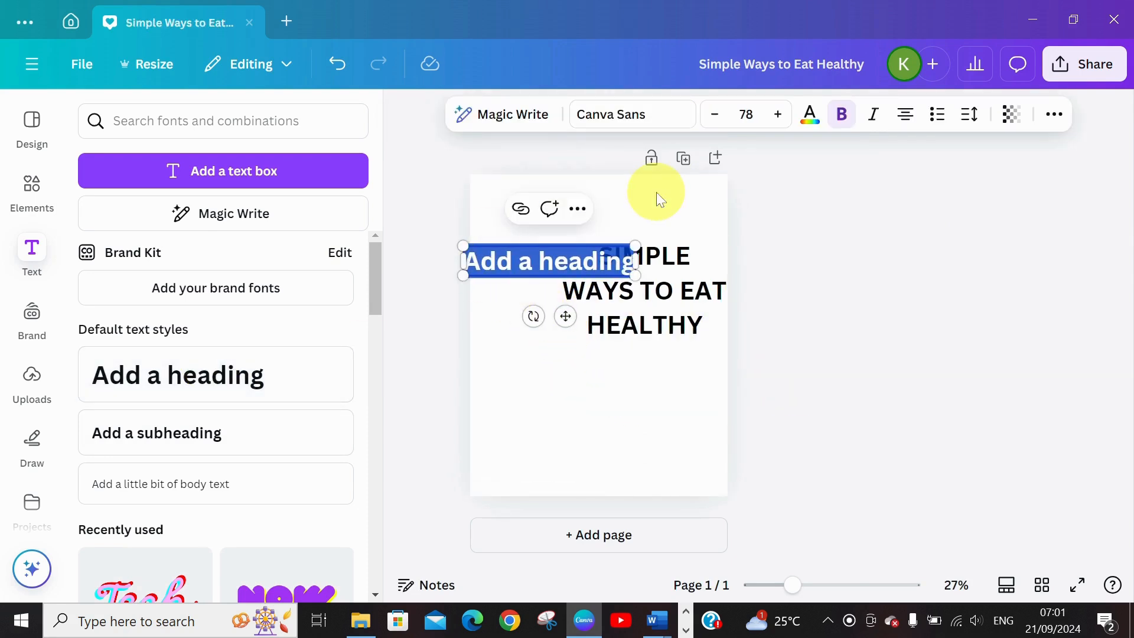
pyautogui.write('3')
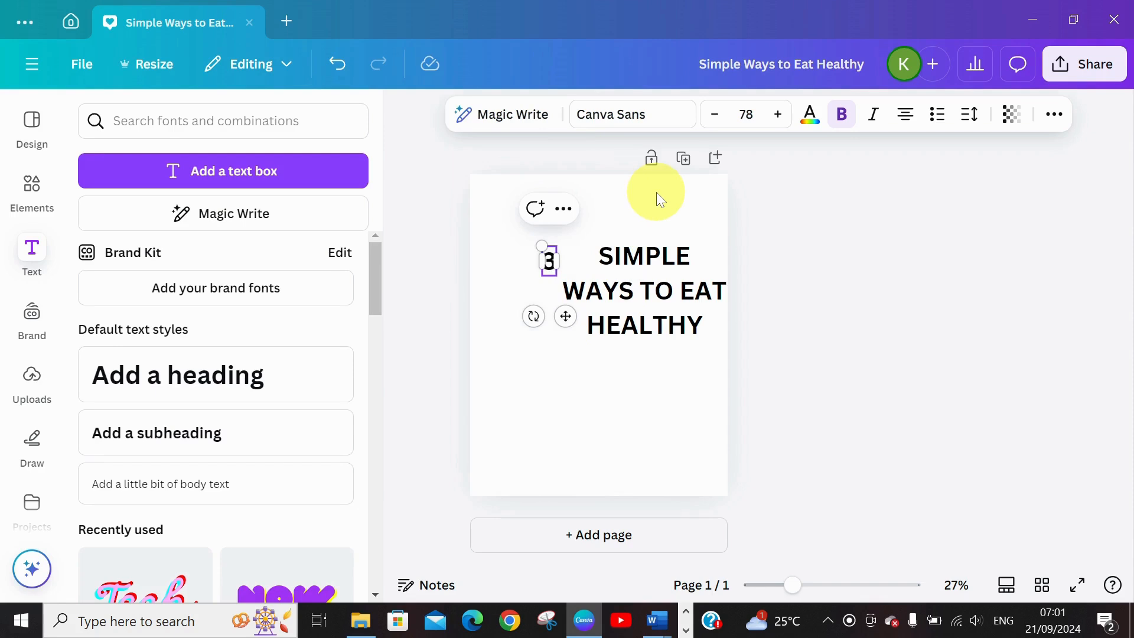
# - Format the "3" in Bukhari Script at size 140 and move it further left, clear of the title
pyautogui.click(653, 113)
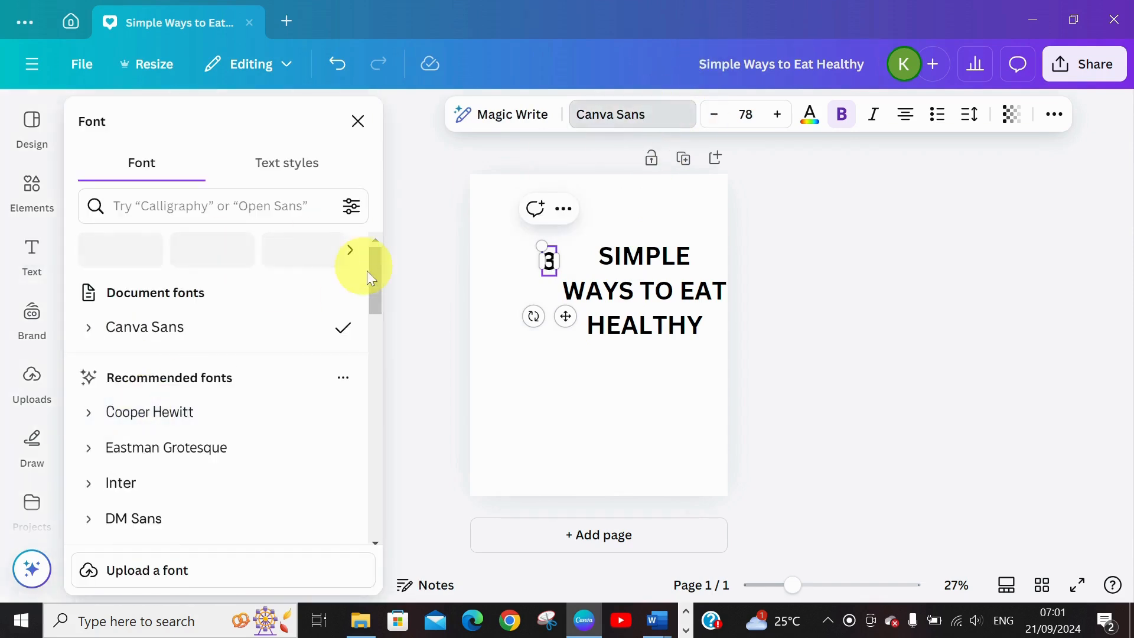
pyautogui.moveTo(375, 291); pyautogui.dragTo(373, 367)
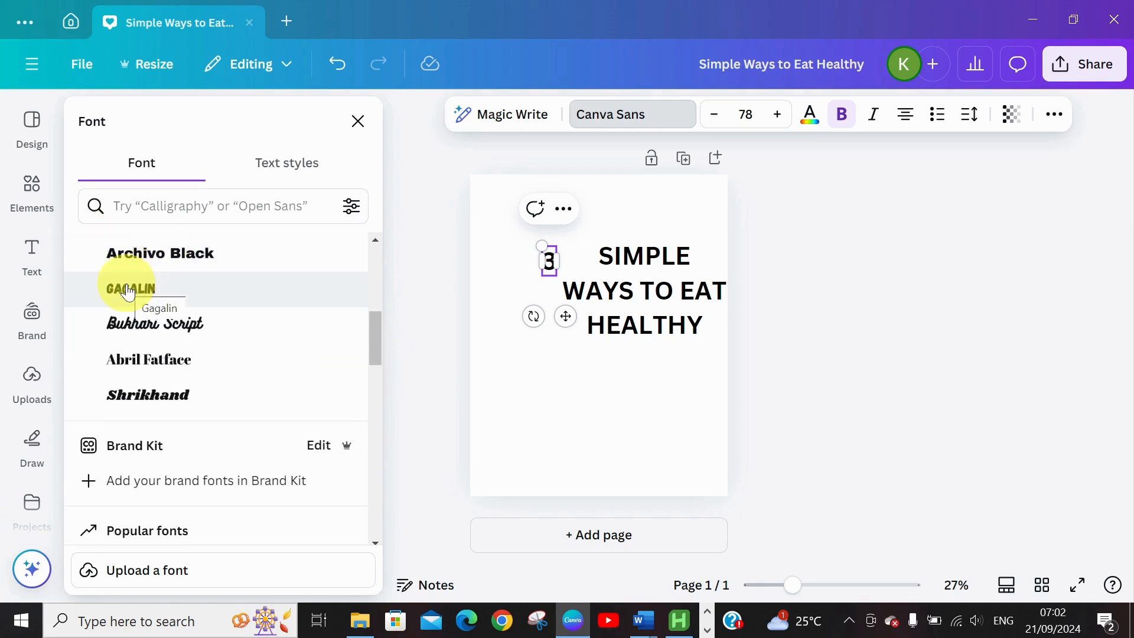
pyautogui.click(167, 289)
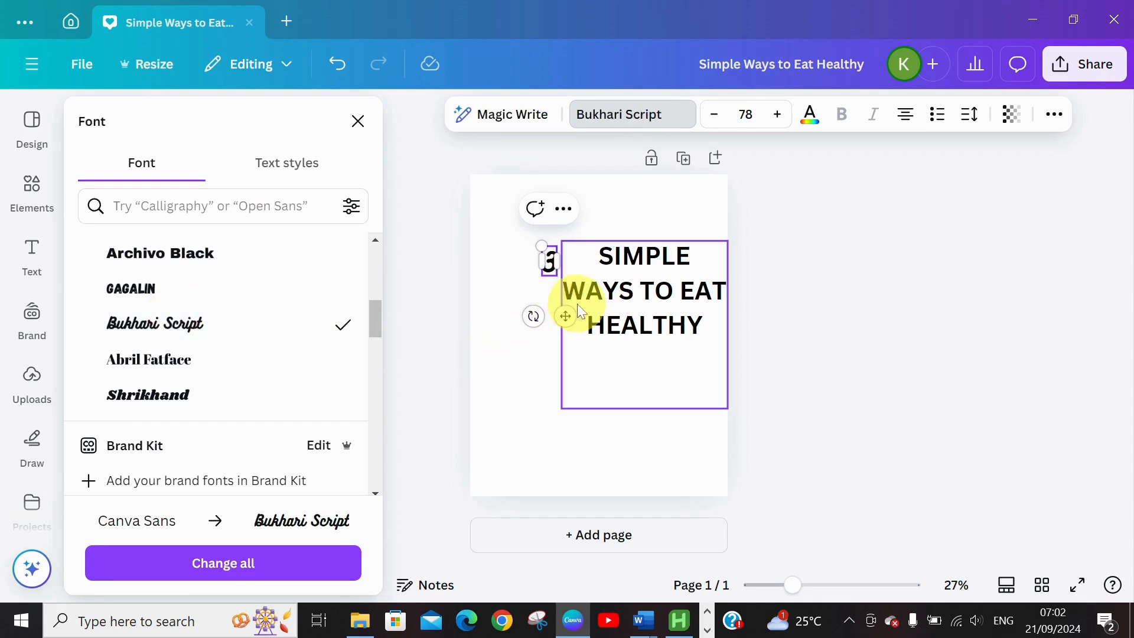
pyautogui.moveTo(563, 317); pyautogui.dragTo(529, 332)
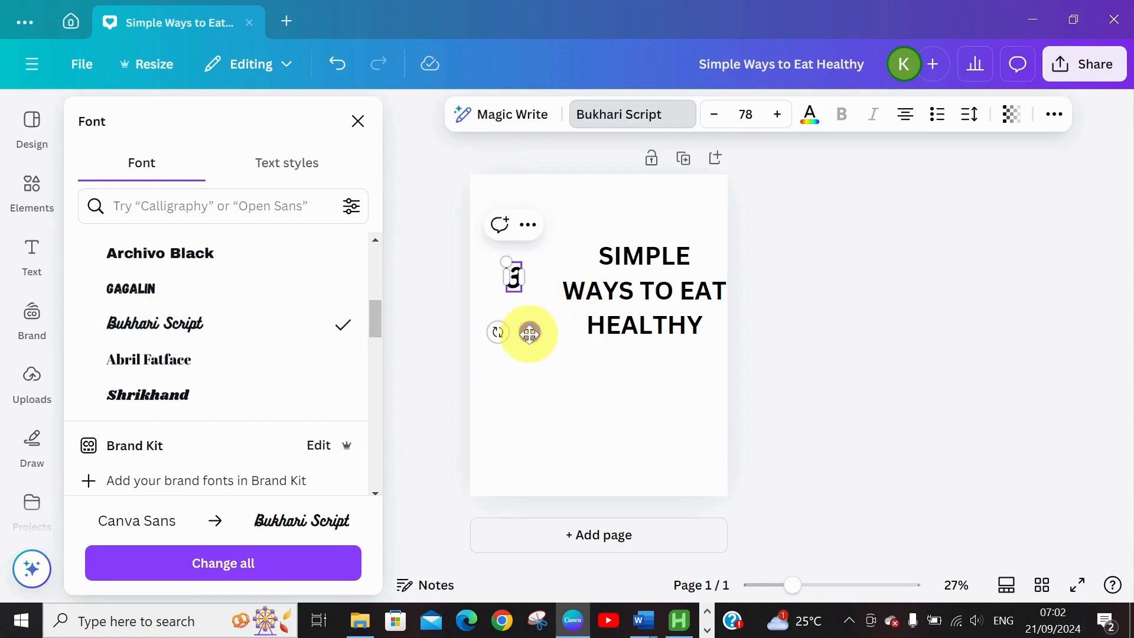
pyautogui.click(776, 120)
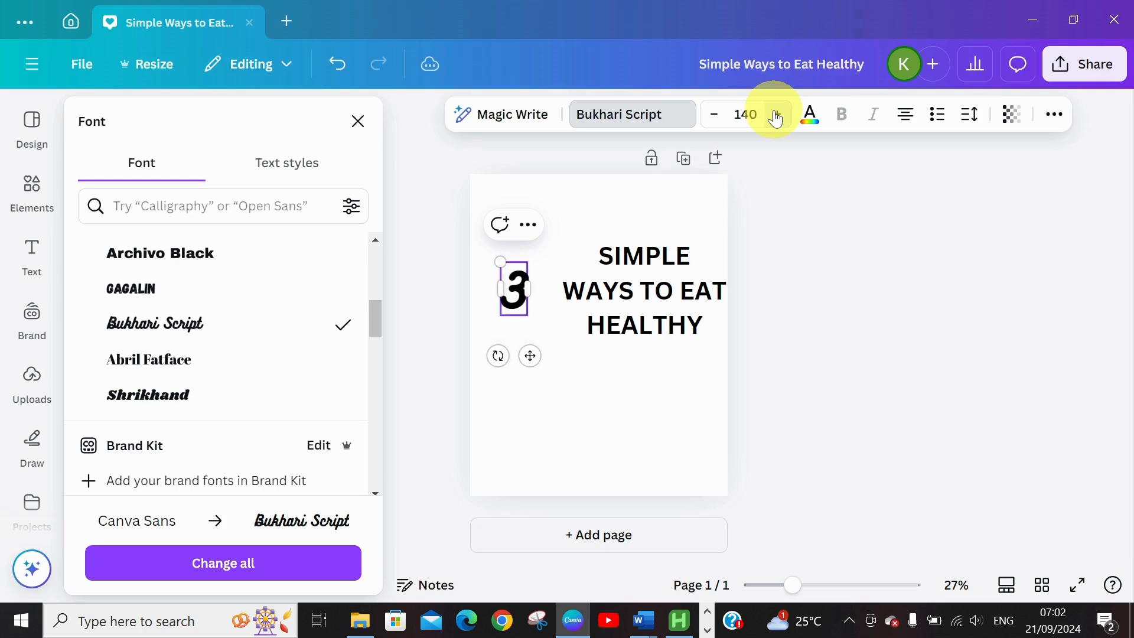
# - Increase the font size of the "3" to 398
pyautogui.click(776, 119)
pyautogui.click(776, 118)
pyautogui.click(776, 119)
pyautogui.click(776, 119)
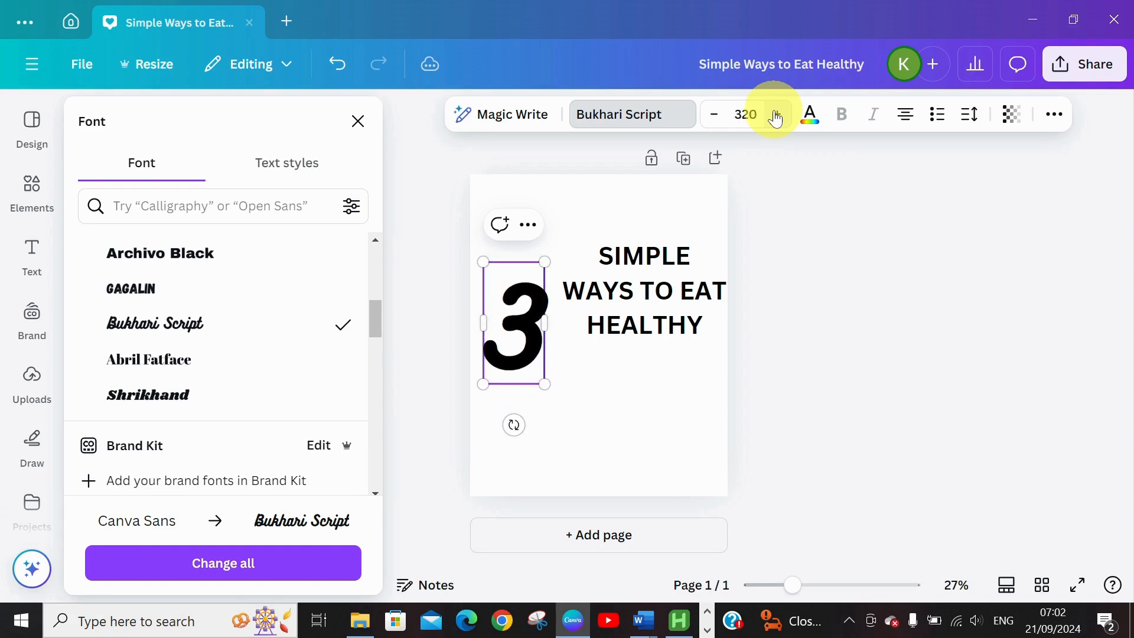
pyautogui.click(776, 116)
pyautogui.click(776, 116)
pyautogui.click(777, 116)
pyautogui.click(776, 116)
pyautogui.click(776, 116)
pyautogui.click(777, 115)
pyautogui.click(777, 116)
pyautogui.click(776, 116)
pyautogui.click(777, 115)
pyautogui.click(776, 116)
pyautogui.click(777, 115)
pyautogui.click(777, 115)
pyautogui.click(777, 116)
pyautogui.click(777, 115)
pyautogui.click(777, 116)
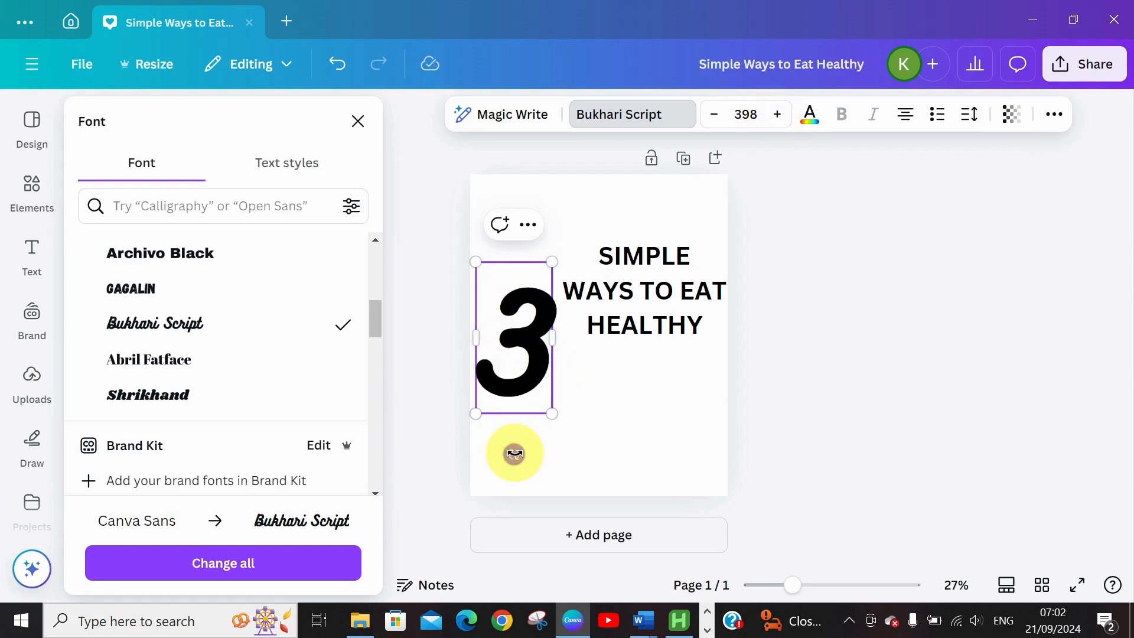
# - Tilt the "3" slightly counterclockwise and move it up beside the title's three lines
pyautogui.moveTo(515, 453); pyautogui.dragTo(526, 451)
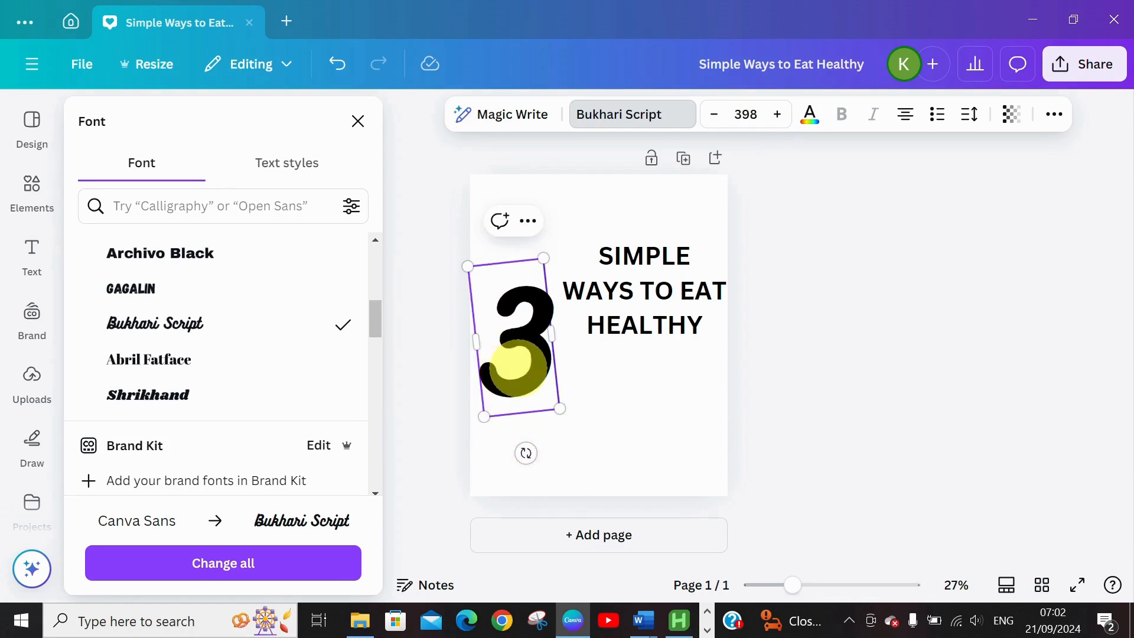
pyautogui.click(658, 387)
pyautogui.moveTo(534, 374); pyautogui.dragTo(540, 318)
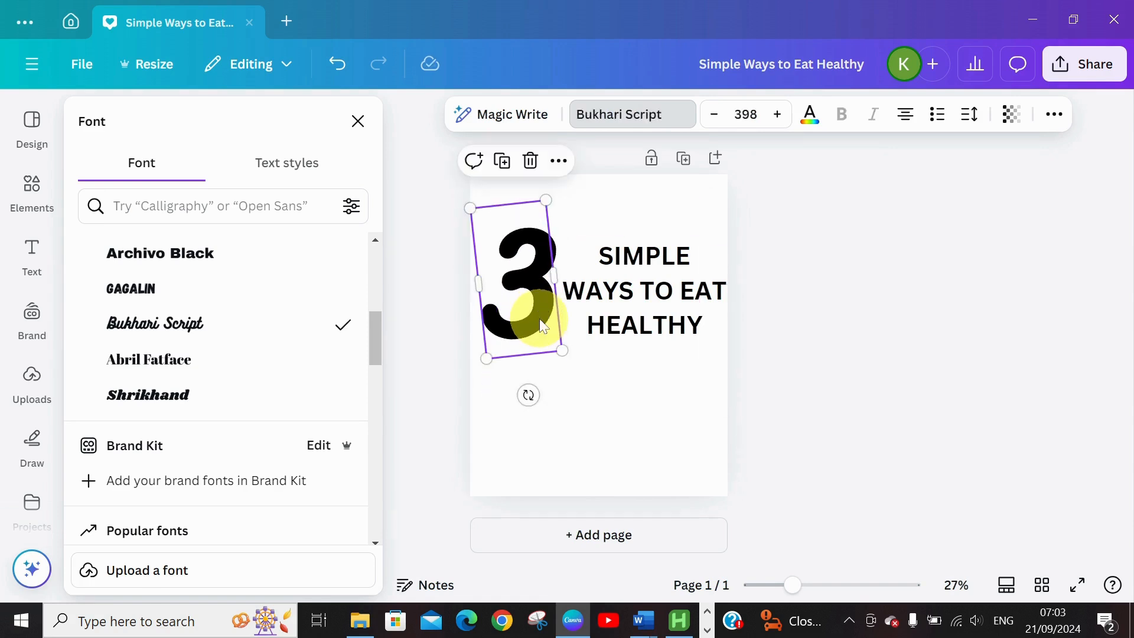
# - Color the "3" with the orange from the Brand Kit color palette
pyautogui.click(809, 114)
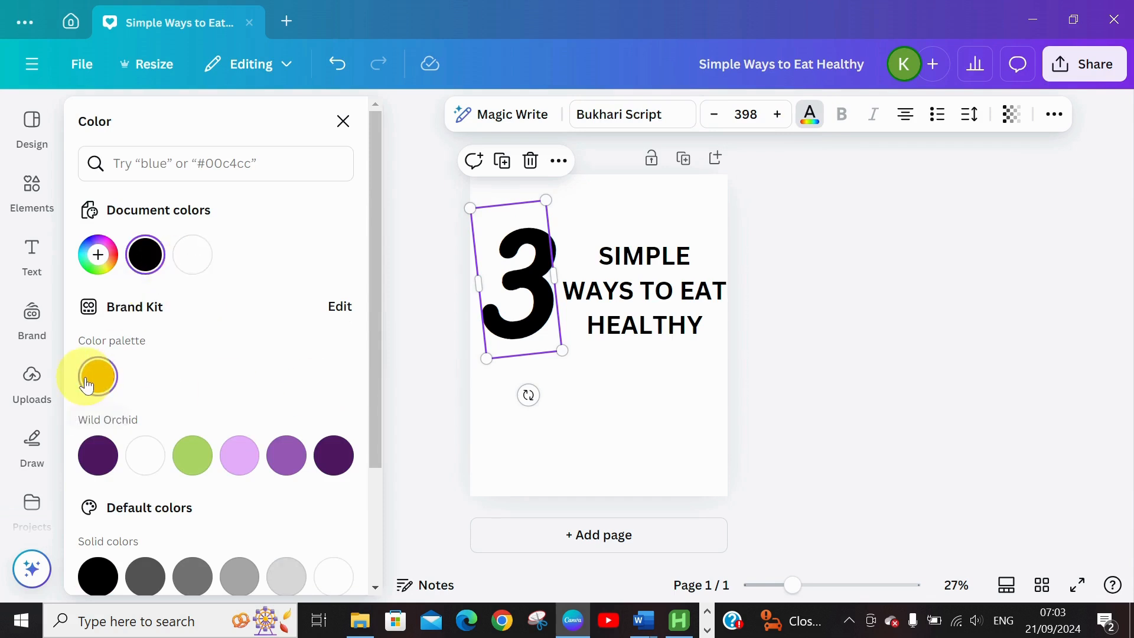
pyautogui.click(87, 385)
# - Change the font of the "SIMPLE WAYS TO EAT HEALTHY" title to Anton
pyautogui.click(644, 313)
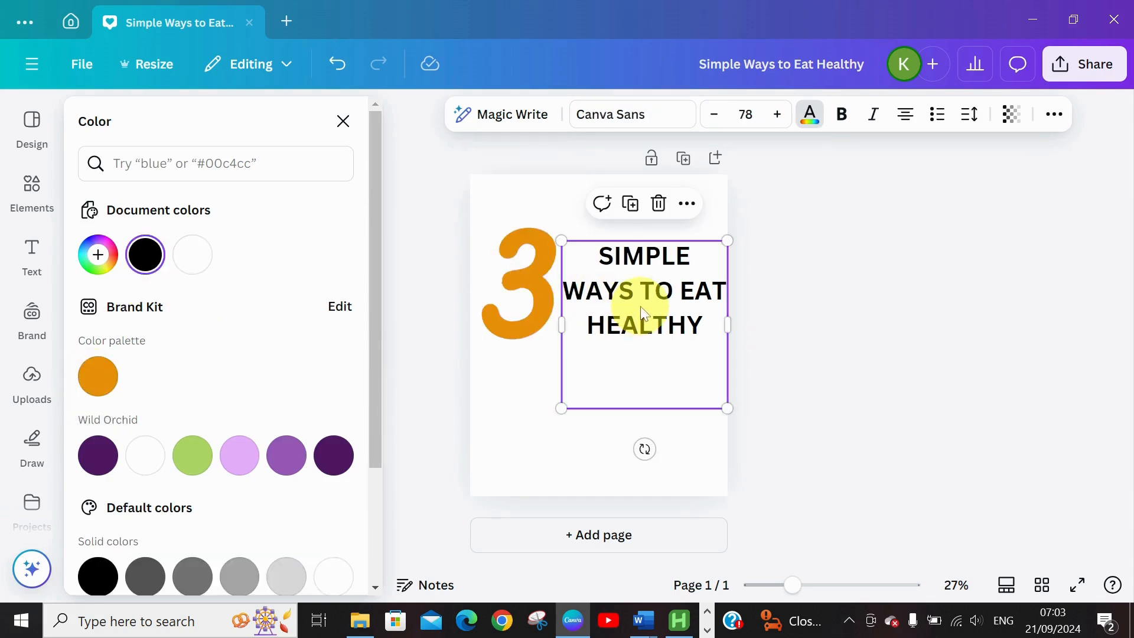
pyautogui.click(666, 123)
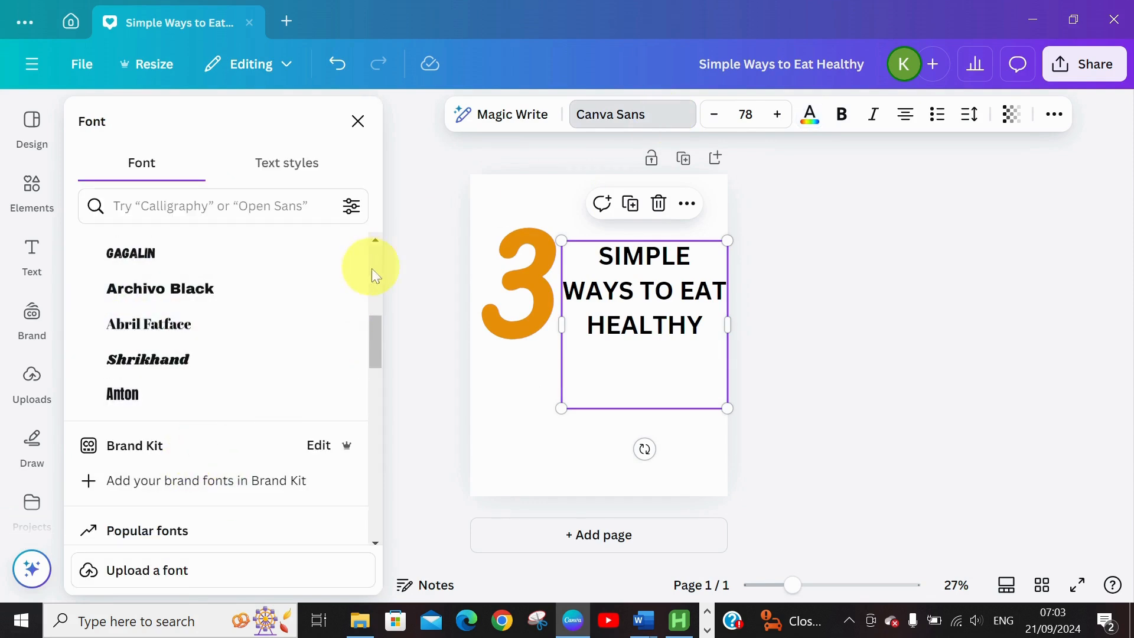
pyautogui.click(374, 313)
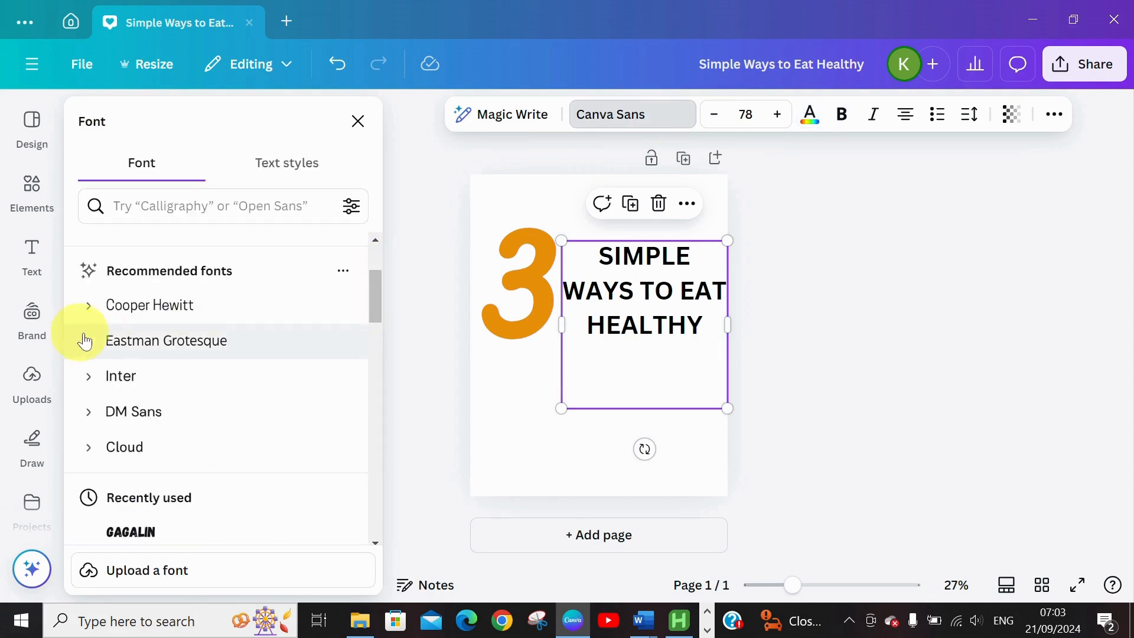
pyautogui.moveTo(377, 300); pyautogui.dragTo(376, 415)
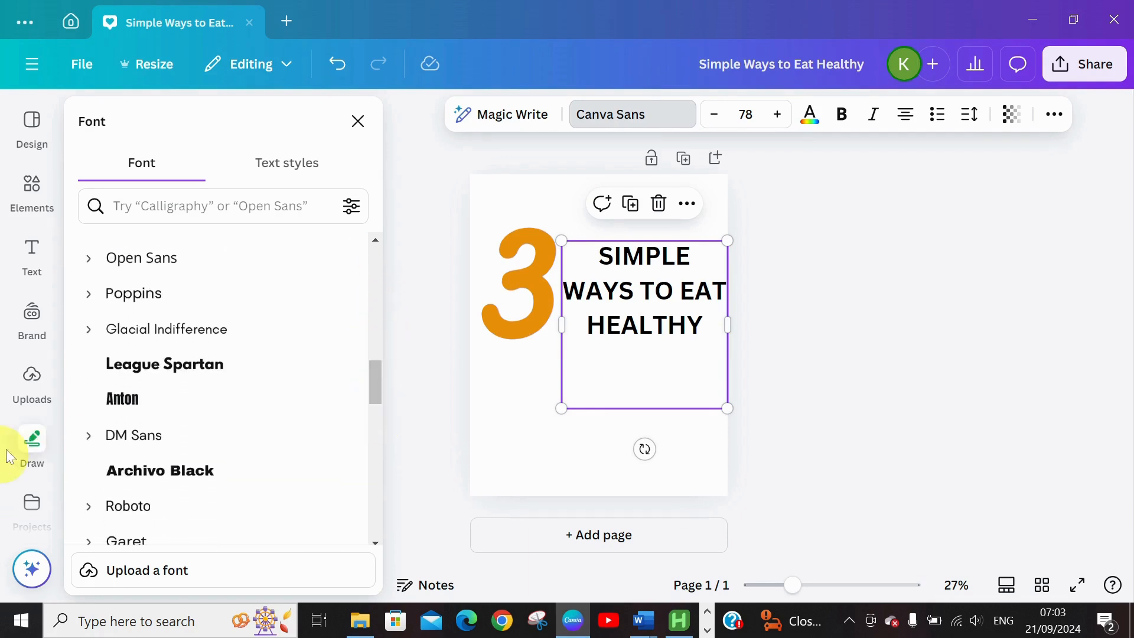
pyautogui.click(140, 406)
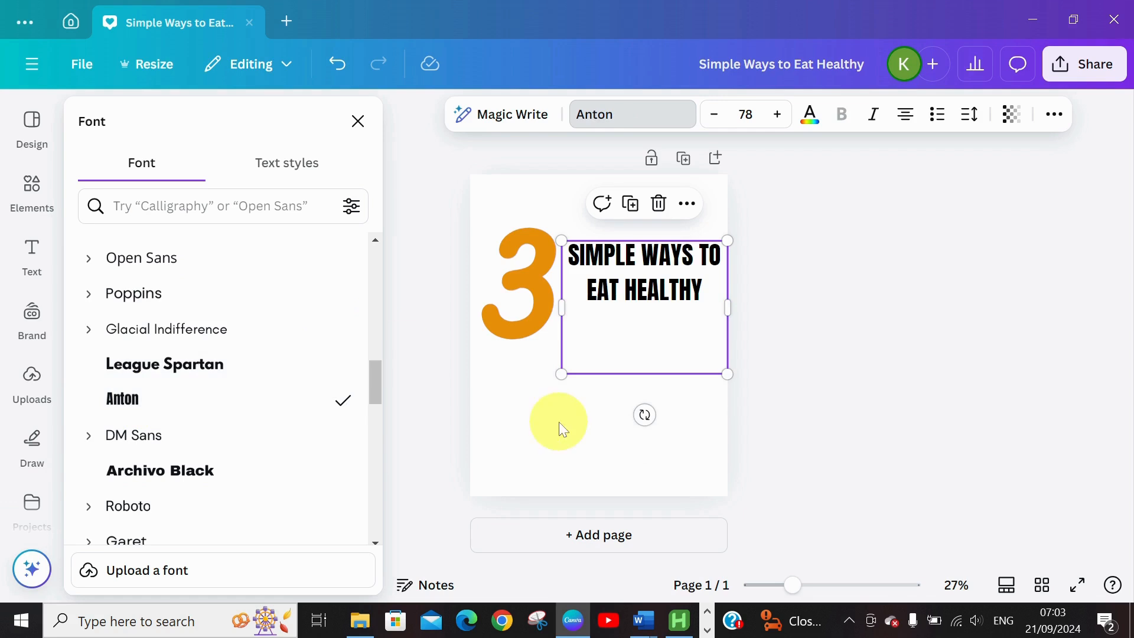
# - Enlarge the title text to size 117 and move it up and slightly left on the page
pyautogui.click(779, 115)
pyautogui.click(778, 115)
pyautogui.click(779, 115)
pyautogui.click(779, 115)
pyautogui.click(778, 115)
pyautogui.click(779, 115)
pyautogui.click(779, 115)
pyautogui.click(779, 116)
pyautogui.click(778, 115)
pyautogui.click(778, 115)
pyautogui.click(778, 115)
pyautogui.click(779, 116)
pyautogui.click(778, 115)
pyautogui.click(779, 115)
pyautogui.click(778, 115)
pyautogui.click(778, 115)
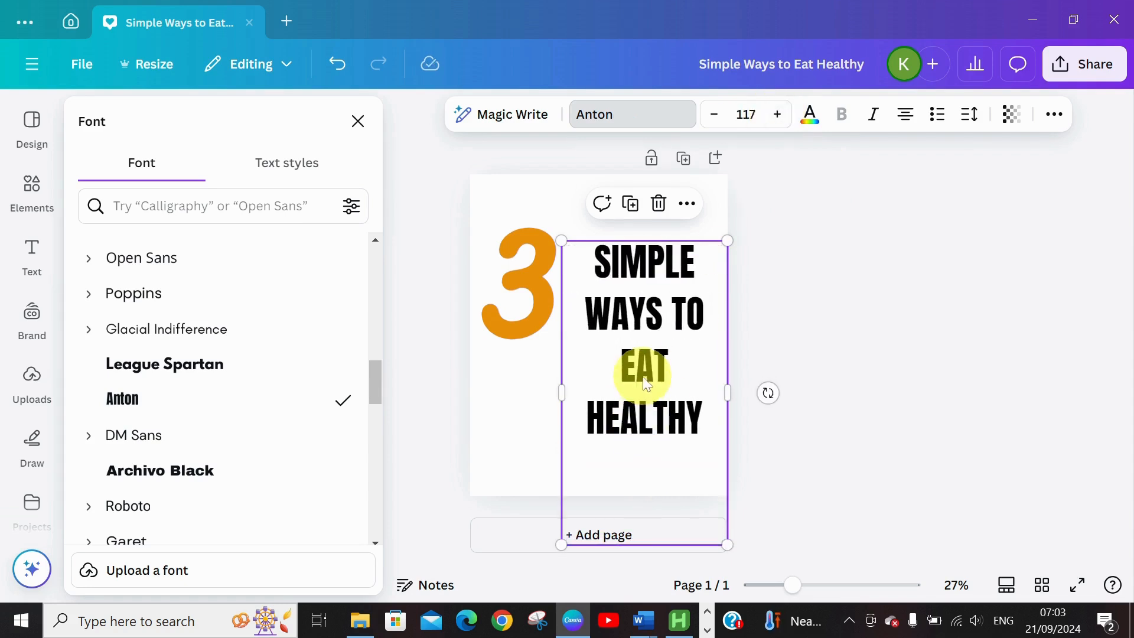
pyautogui.moveTo(615, 449); pyautogui.dragTo(607, 413)
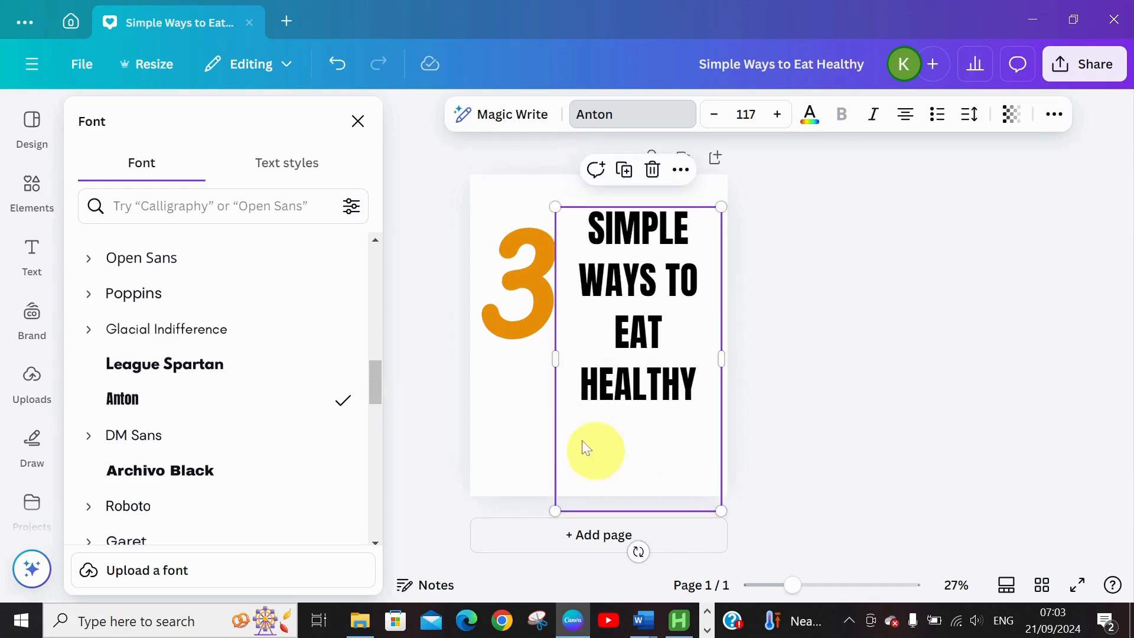
pyautogui.click(496, 421)
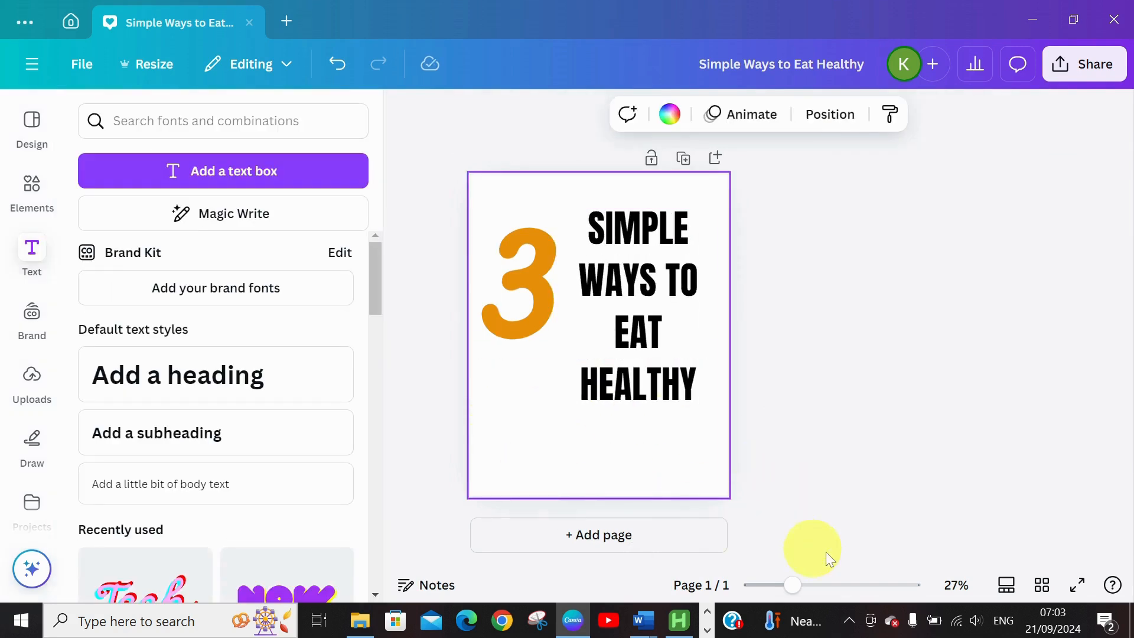
# - Fine-tune the title's position so it sits slightly closer to the "3", and deselect it
pyautogui.click(672, 358)
pyautogui.moveTo(671, 356); pyautogui.dragTo(662, 345)
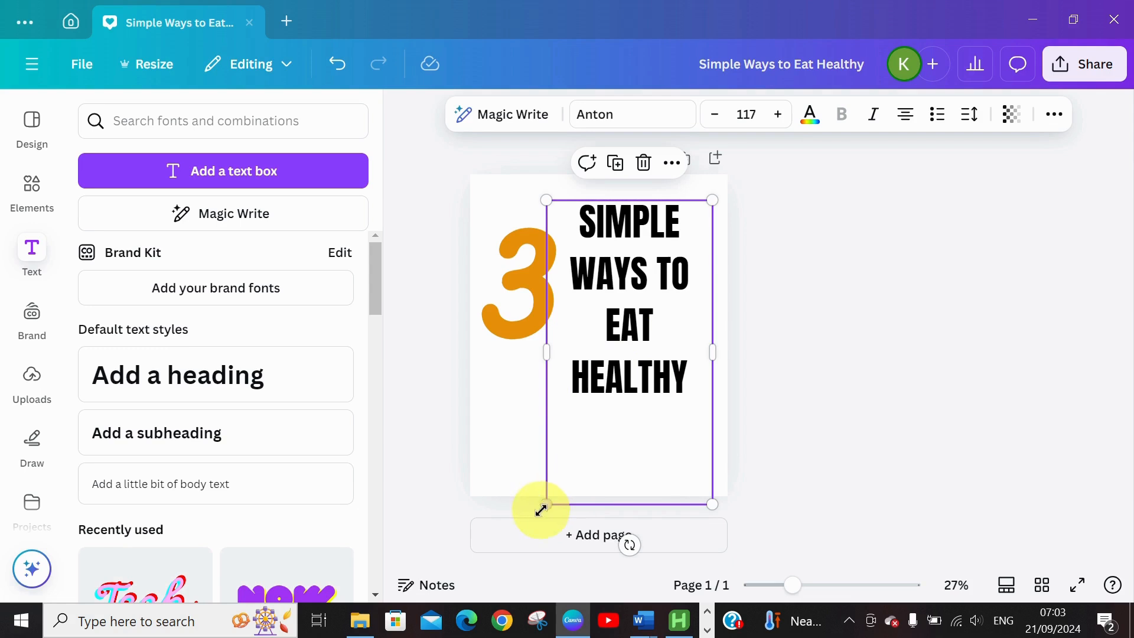
pyautogui.click(511, 456)
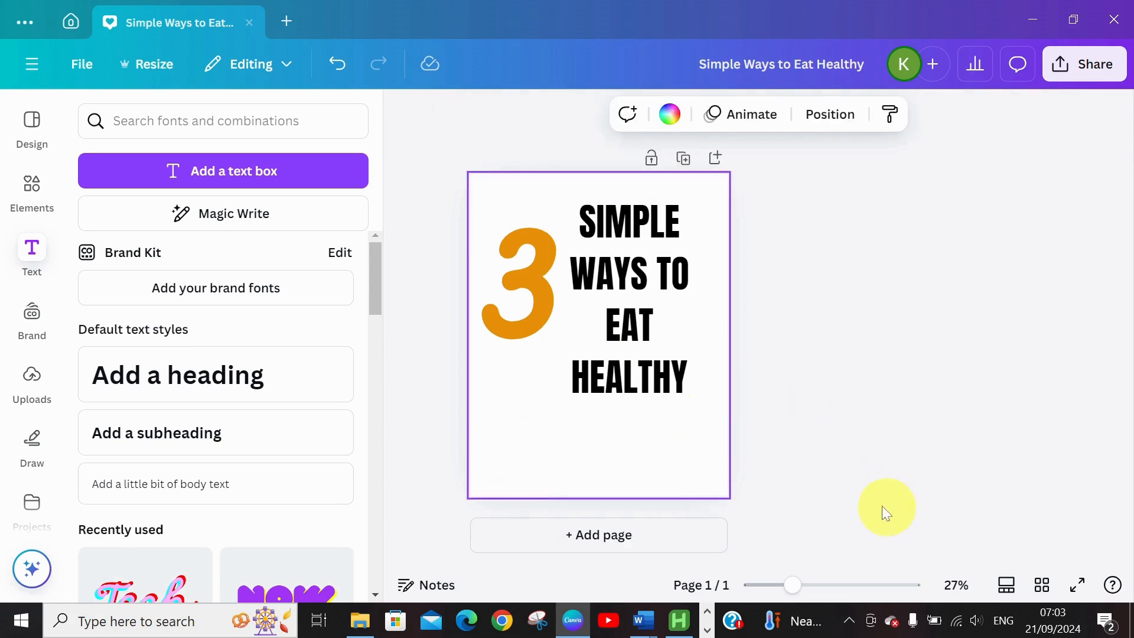
pyautogui.click(653, 370)
pyautogui.moveTo(653, 370); pyautogui.dragTo(662, 367)
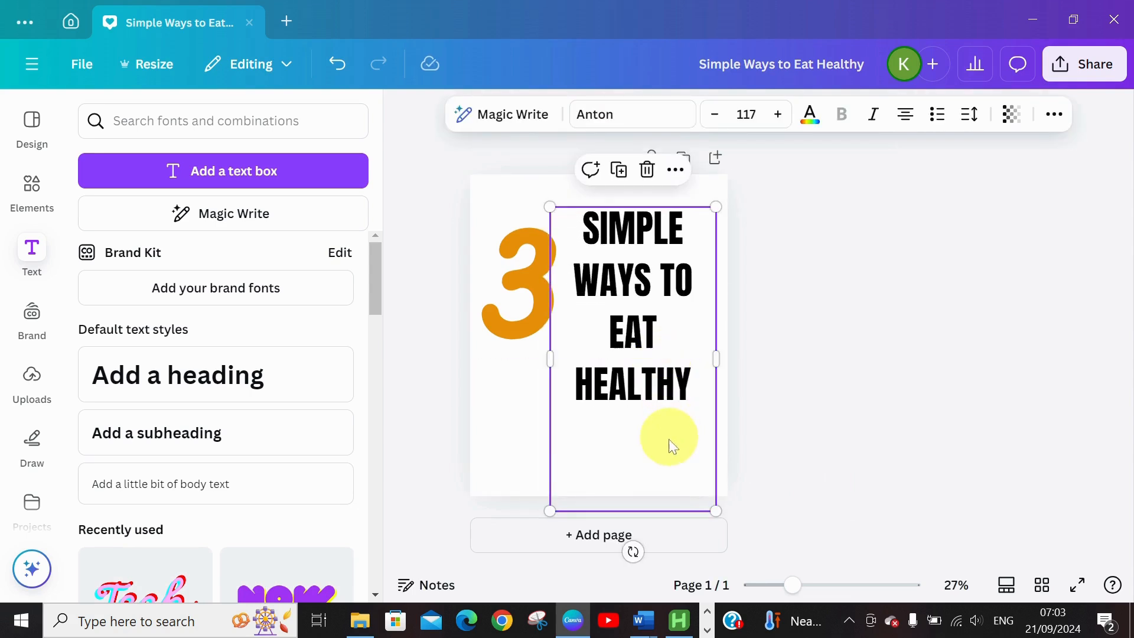
pyautogui.click(517, 391)
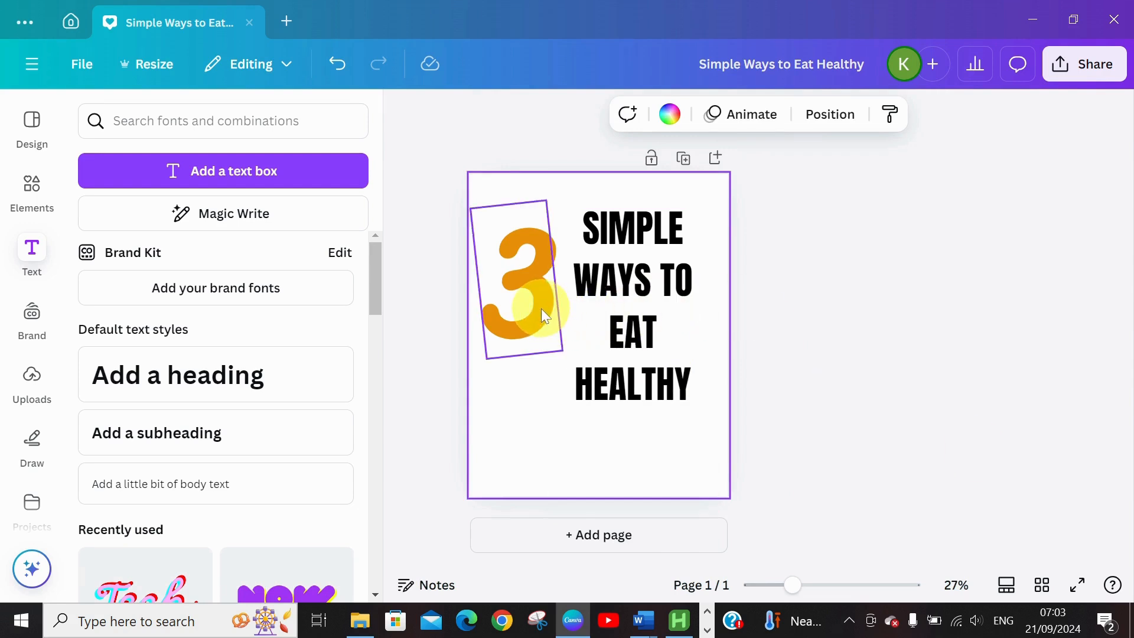
# - Increase the "3" to font size 444 and nudge the title slightly down and to the right
pyautogui.click(530, 296)
pyautogui.click(781, 120)
pyautogui.click(782, 121)
pyautogui.click(782, 121)
pyautogui.click(781, 121)
pyautogui.click(782, 121)
pyautogui.click(784, 121)
pyautogui.click(784, 121)
pyautogui.click(783, 122)
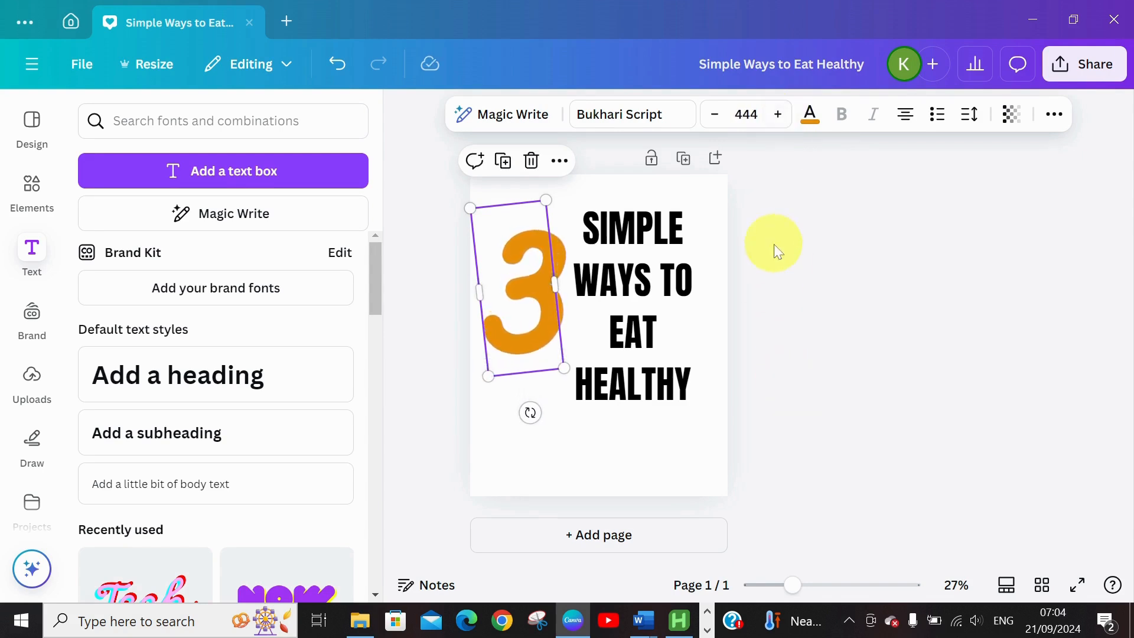
pyautogui.click(796, 289)
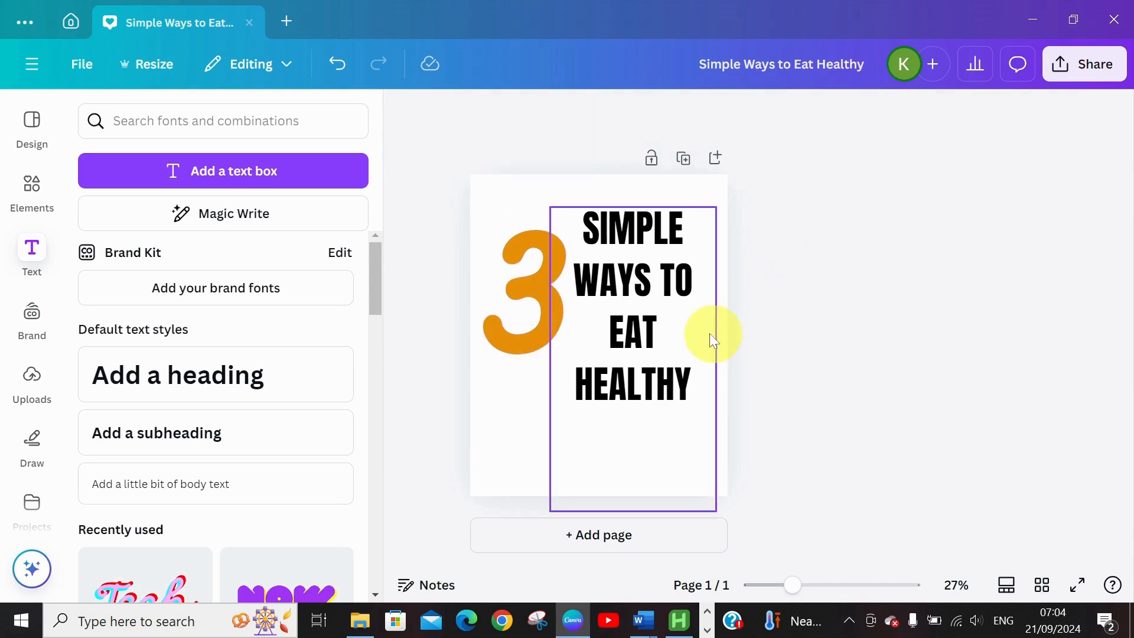
pyautogui.moveTo(674, 317); pyautogui.dragTo(673, 313)
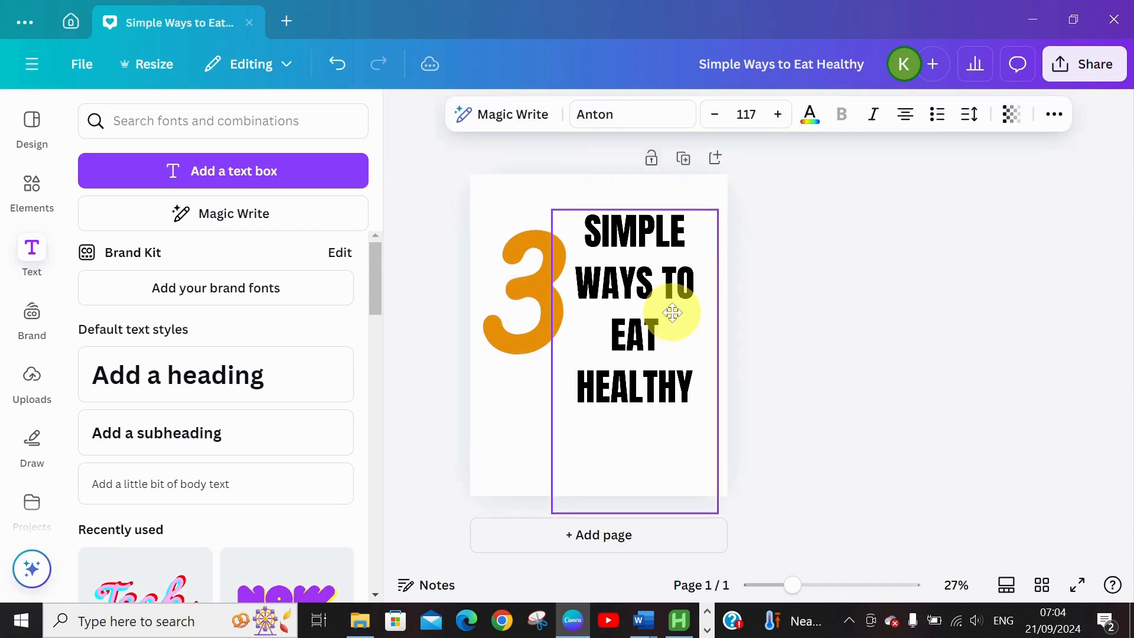
pyautogui.click(522, 410)
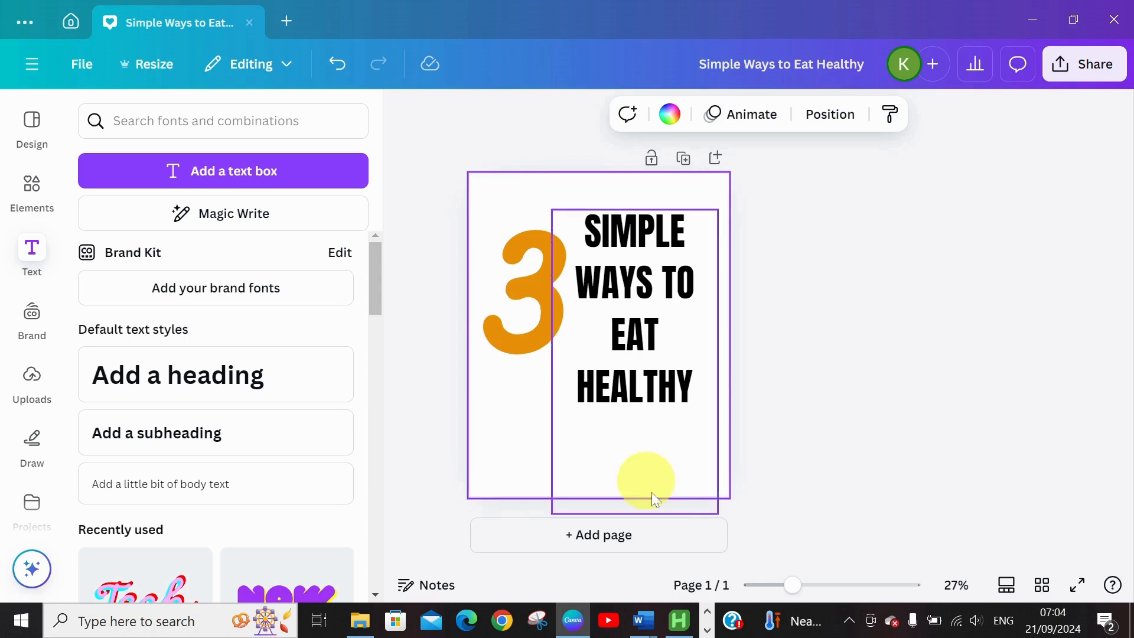
# - Insert the uploaded Distilling Insight logo, shrink it, and place it in the page's bottom-left corner
pyautogui.click(41, 393)
pyautogui.moveTo(370, 293); pyautogui.dragTo(381, 503)
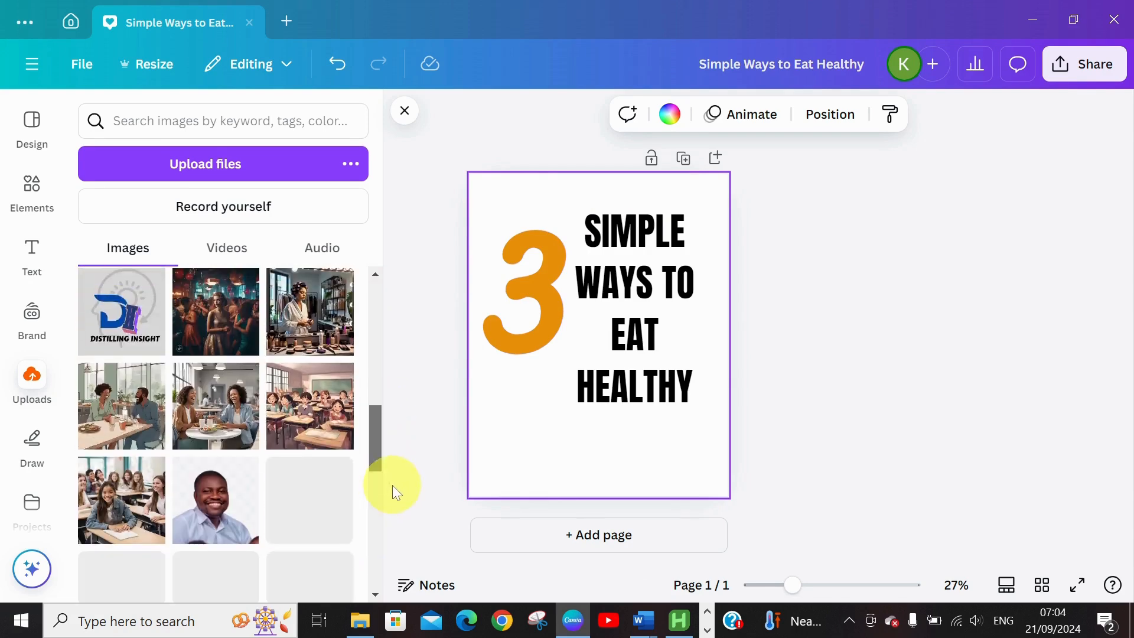
pyautogui.click(152, 351)
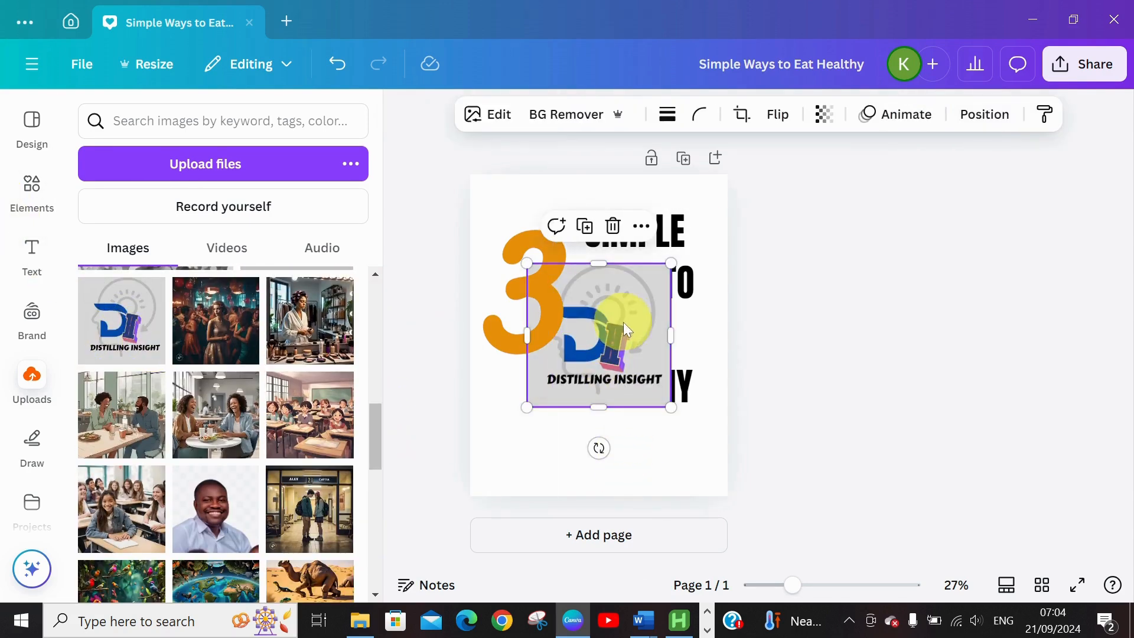
pyautogui.moveTo(628, 318); pyautogui.dragTo(569, 407)
pyautogui.moveTo(609, 353); pyautogui.dragTo(552, 494)
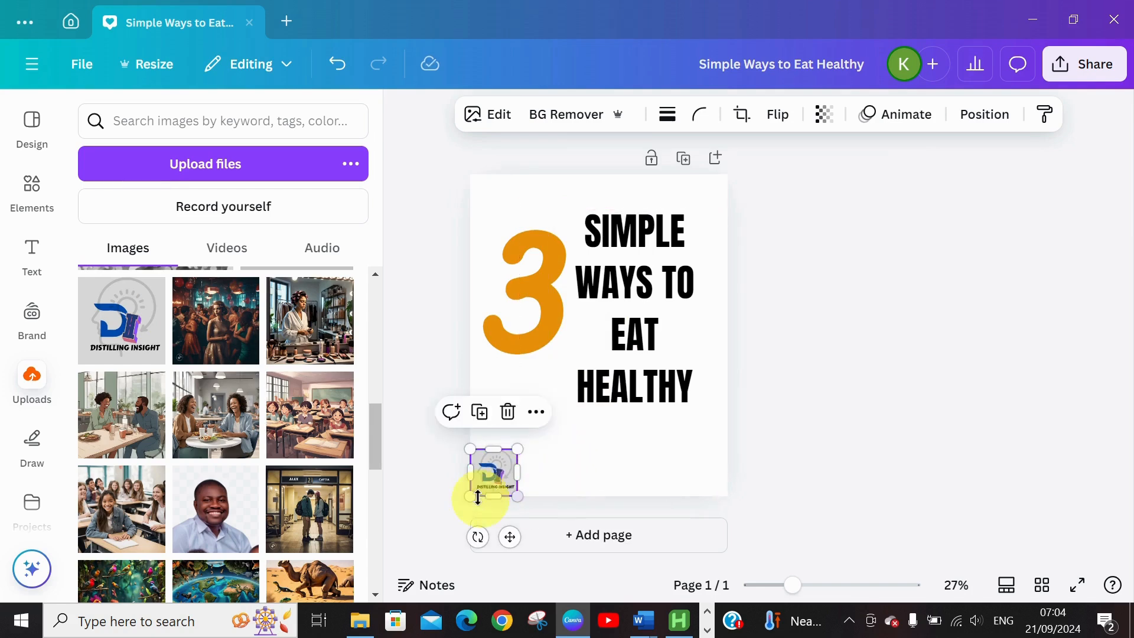
pyautogui.click(579, 460)
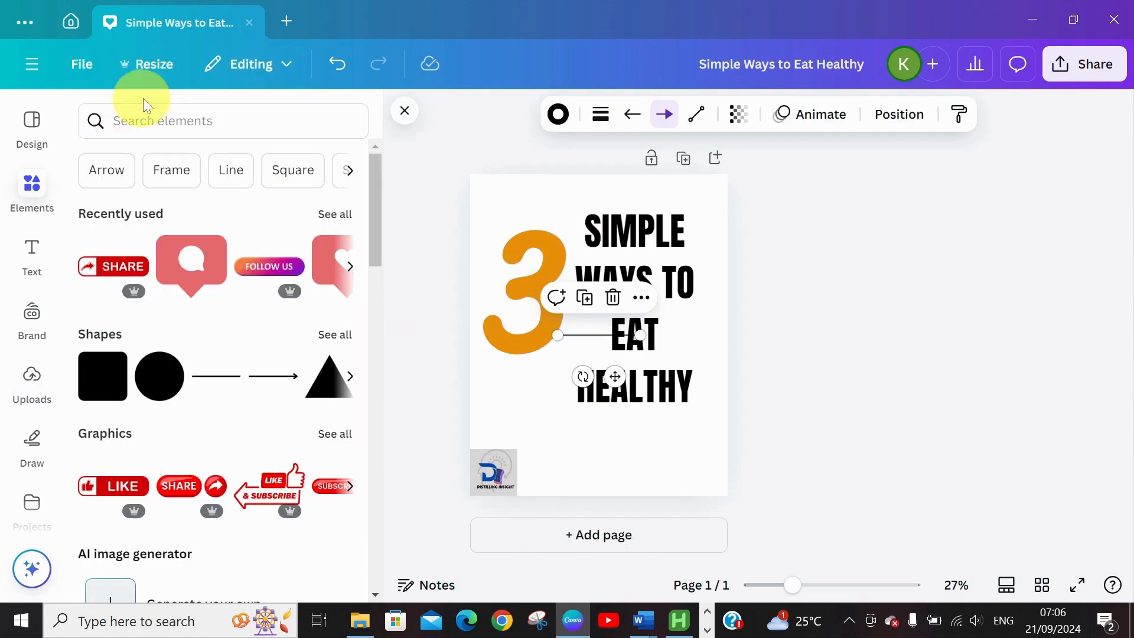
# - Search the elements for "ARROW" and add the blue double-chevron graphic to the page
pyautogui.click(138, 121)
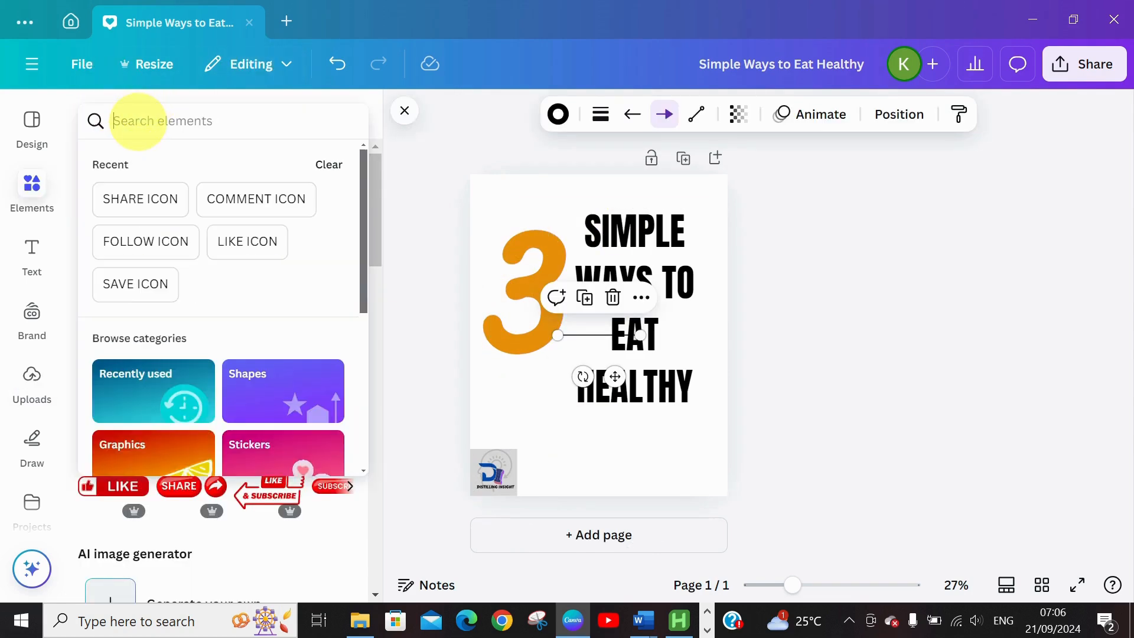
pyautogui.write('ARROW')
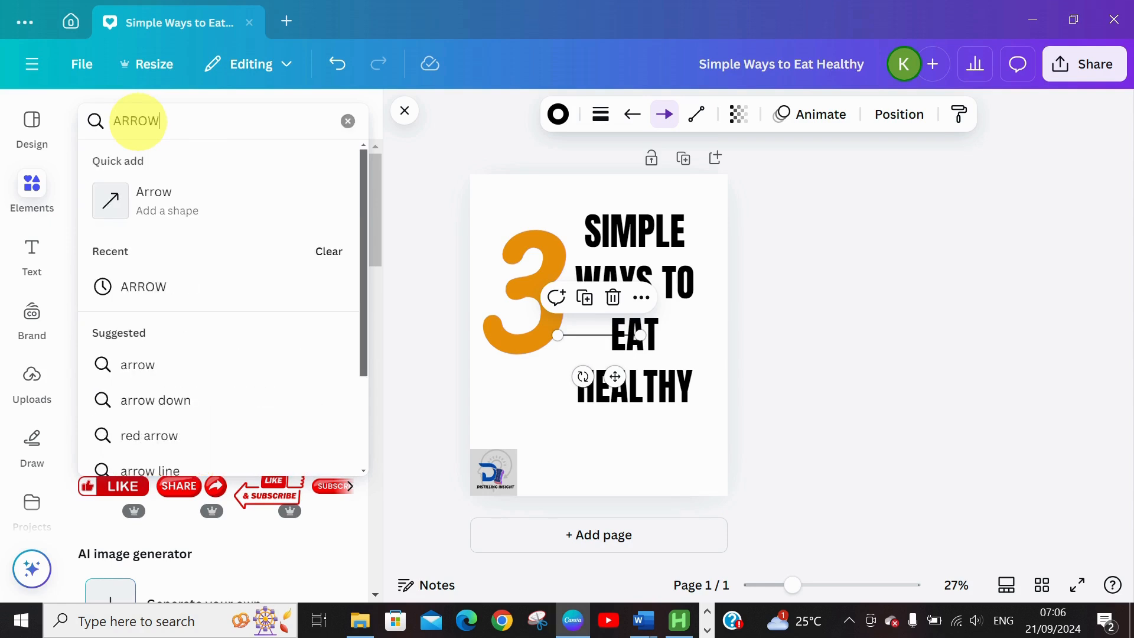
pyautogui.press('Return')
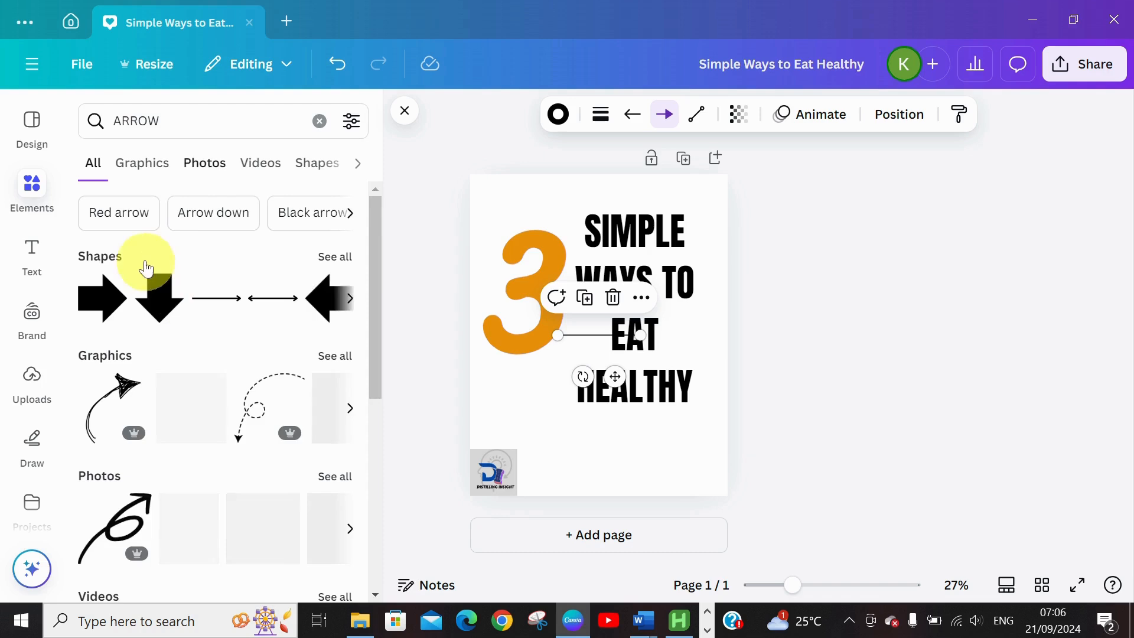
pyautogui.click(323, 357)
pyautogui.click(136, 391)
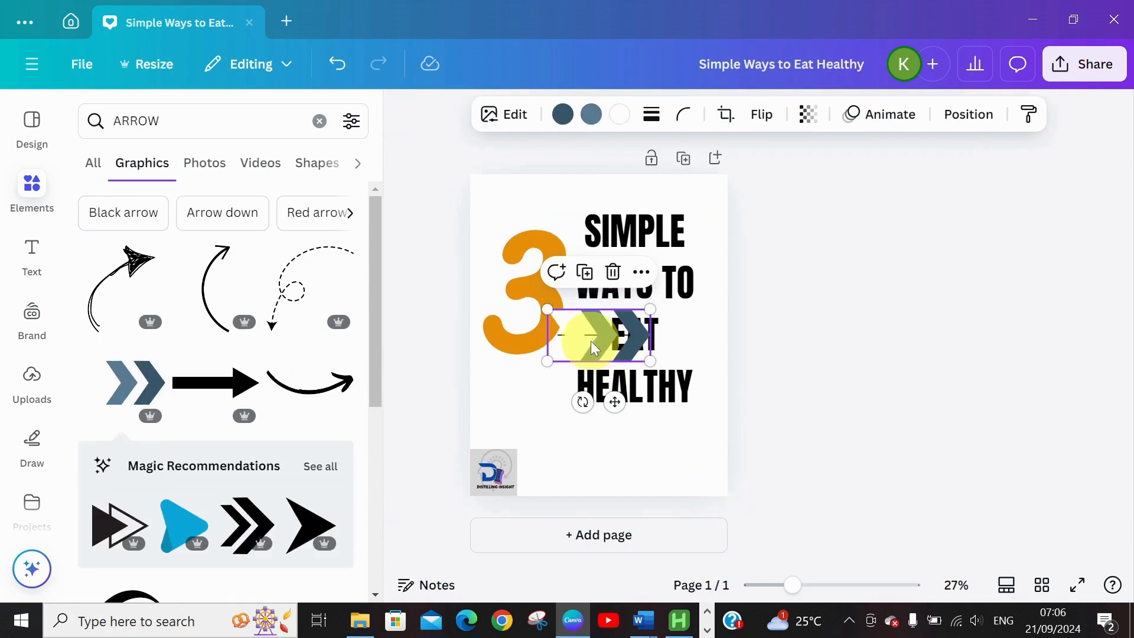
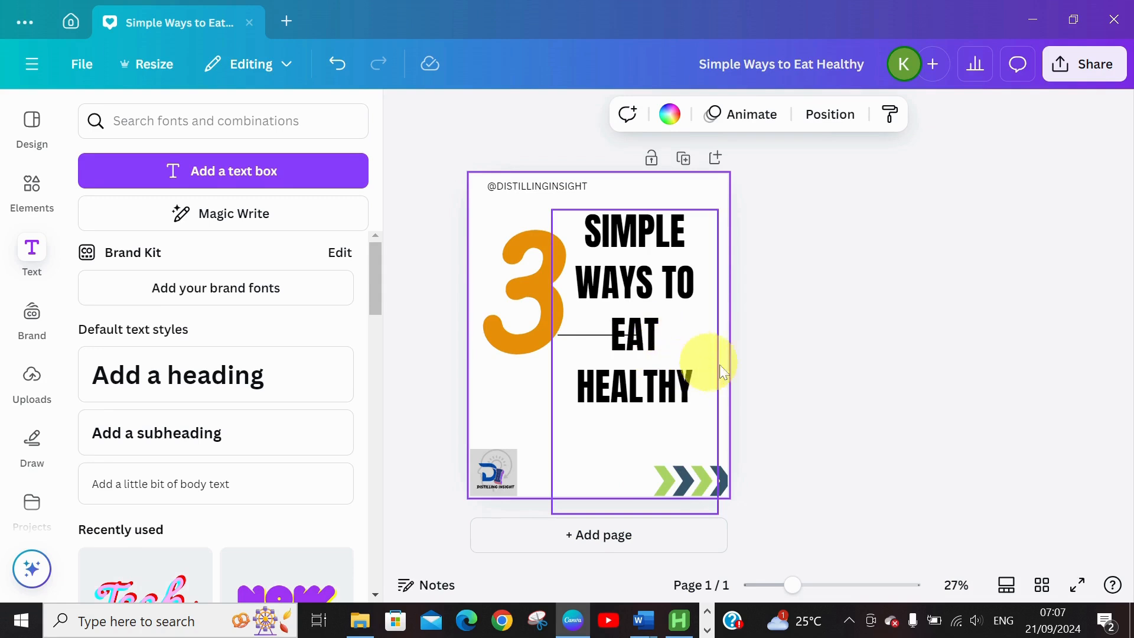
# - Delete the stray thin arrow line between the "3" and the word "EAT"
pyautogui.click(594, 337)
pyautogui.click(613, 299)
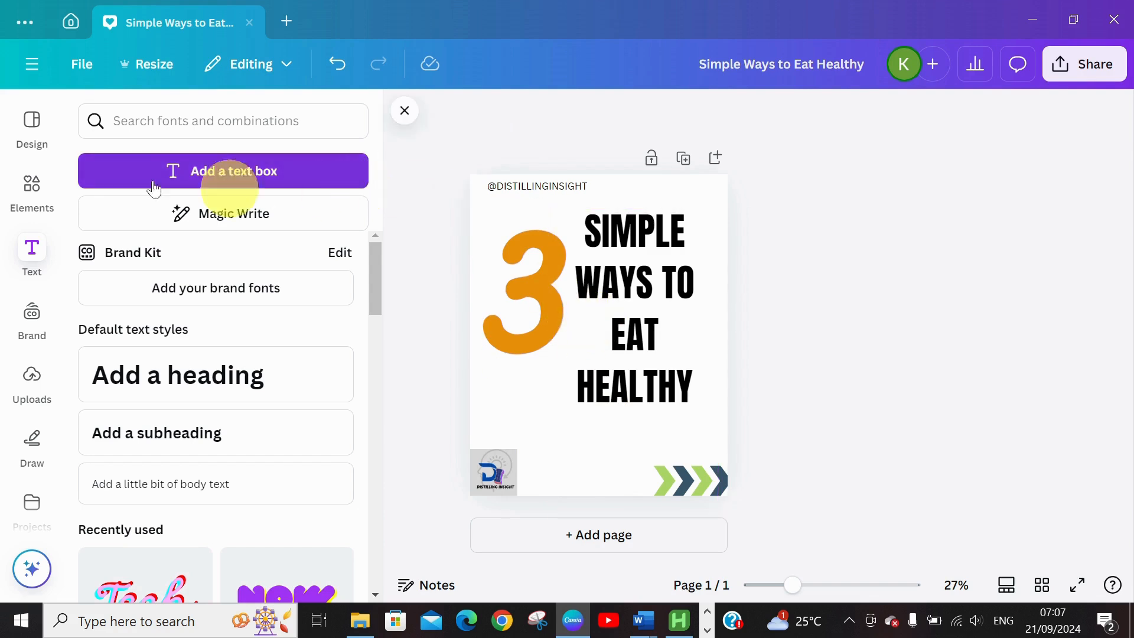
# - Search the elements for "nature background", replacing the earlier arrow search
pyautogui.click(26, 192)
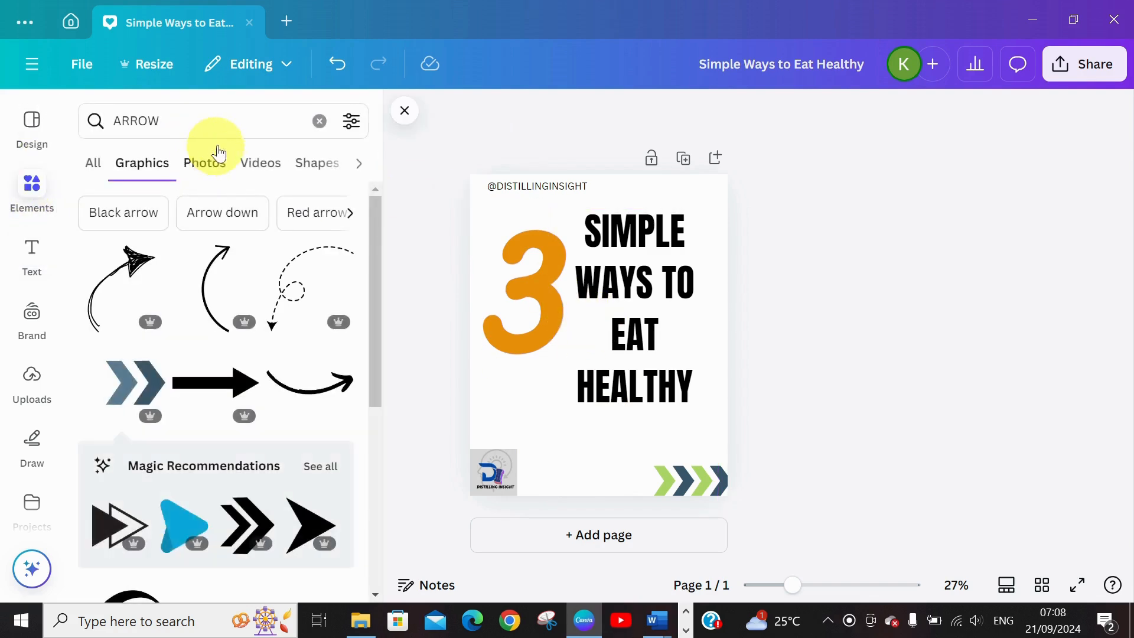
pyautogui.click(324, 130)
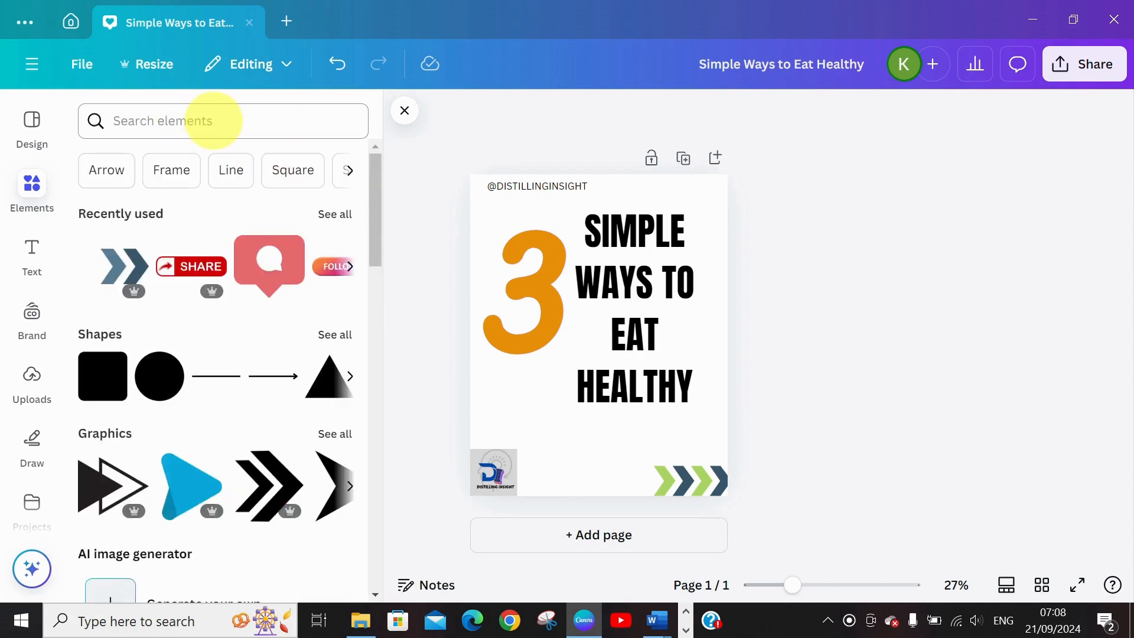
pyautogui.click(213, 120)
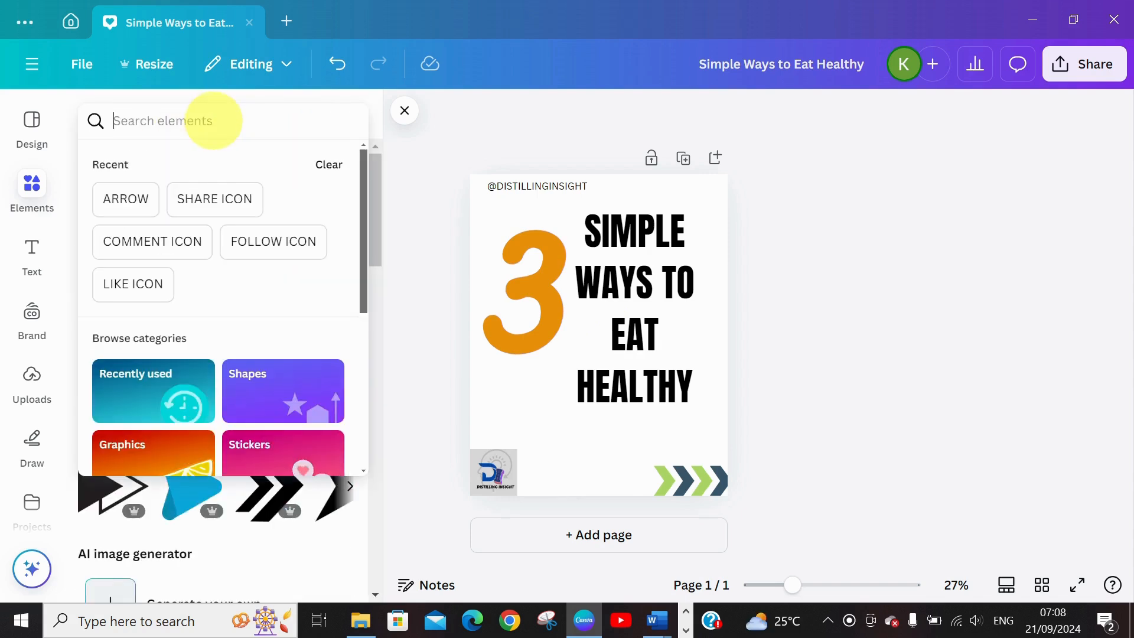
pyautogui.write('GRE')
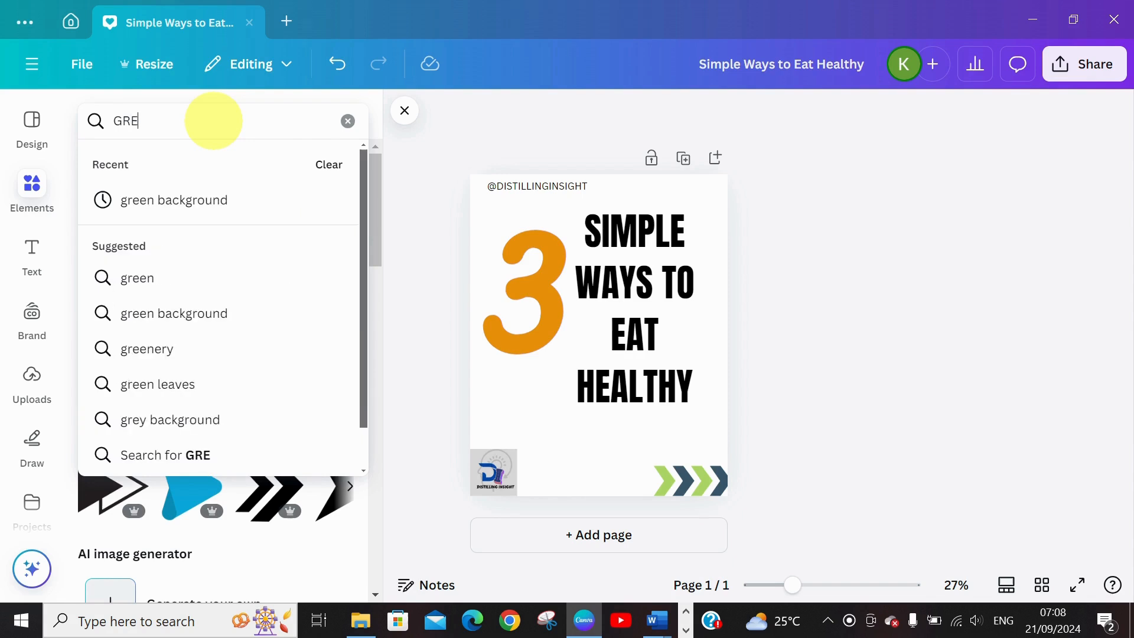
pyautogui.press('BackSpace')
pyautogui.press('BackSpace')
pyautogui.press('BackSpace')
pyautogui.write('N')
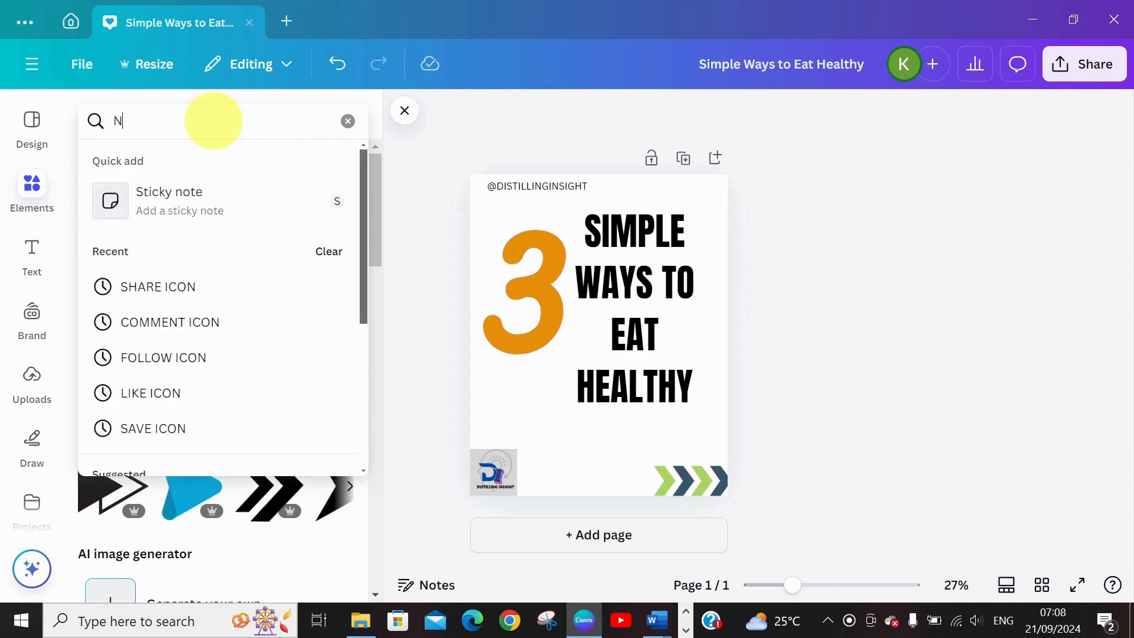
pyautogui.write('ATURE')
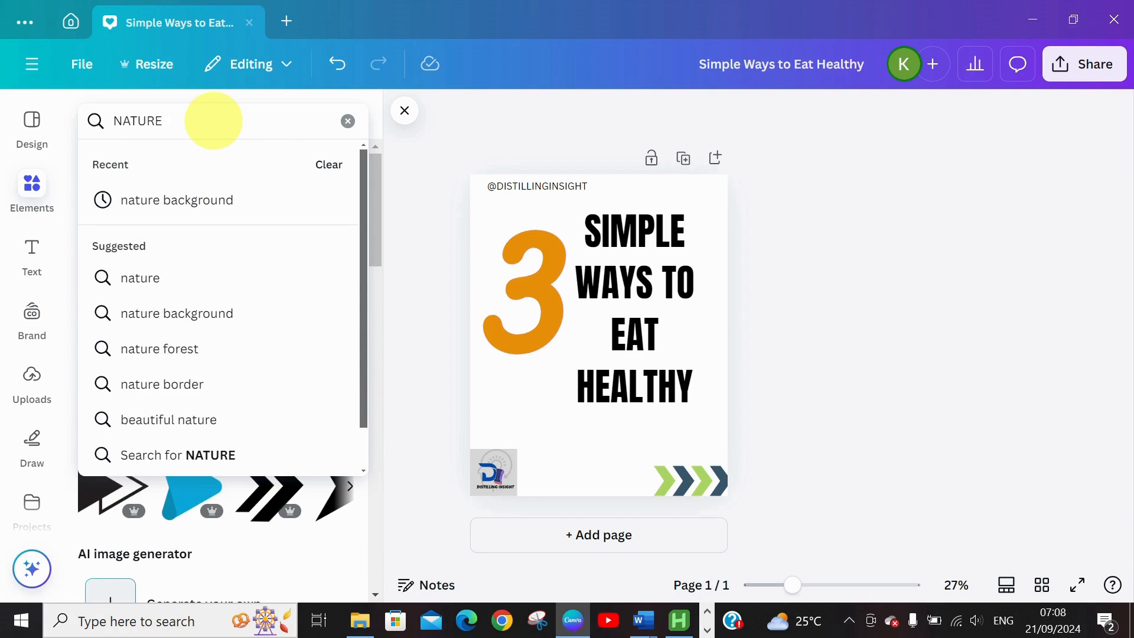
pyautogui.click(146, 195)
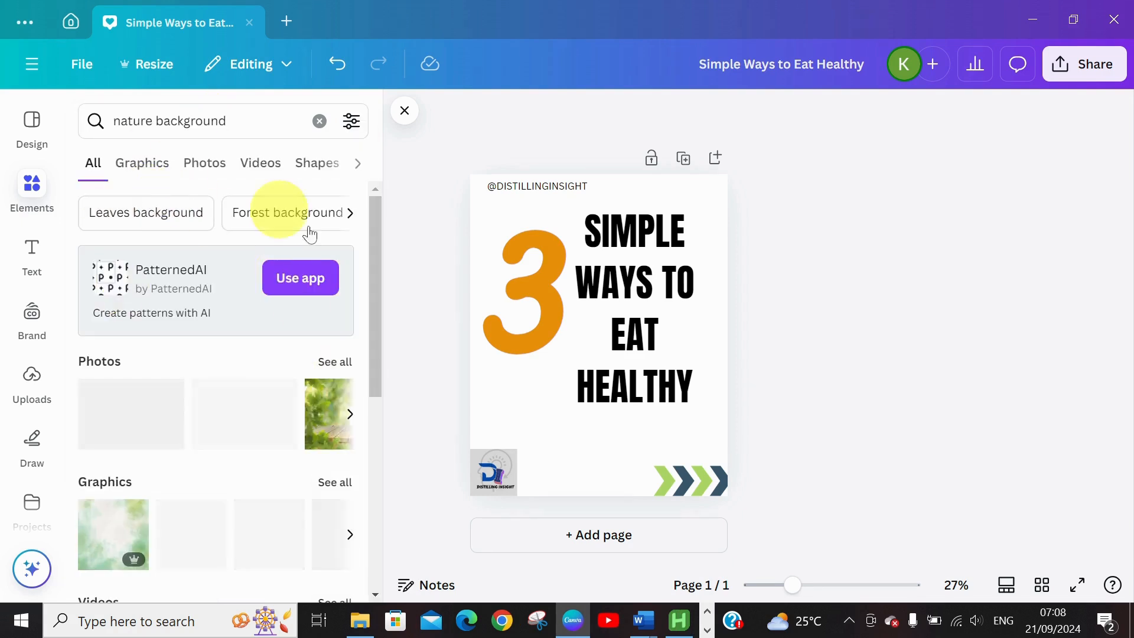
# - Browse all nature background graphics and add the round green watercolor blot to the page
pyautogui.moveTo(374, 240); pyautogui.dragTo(378, 308)
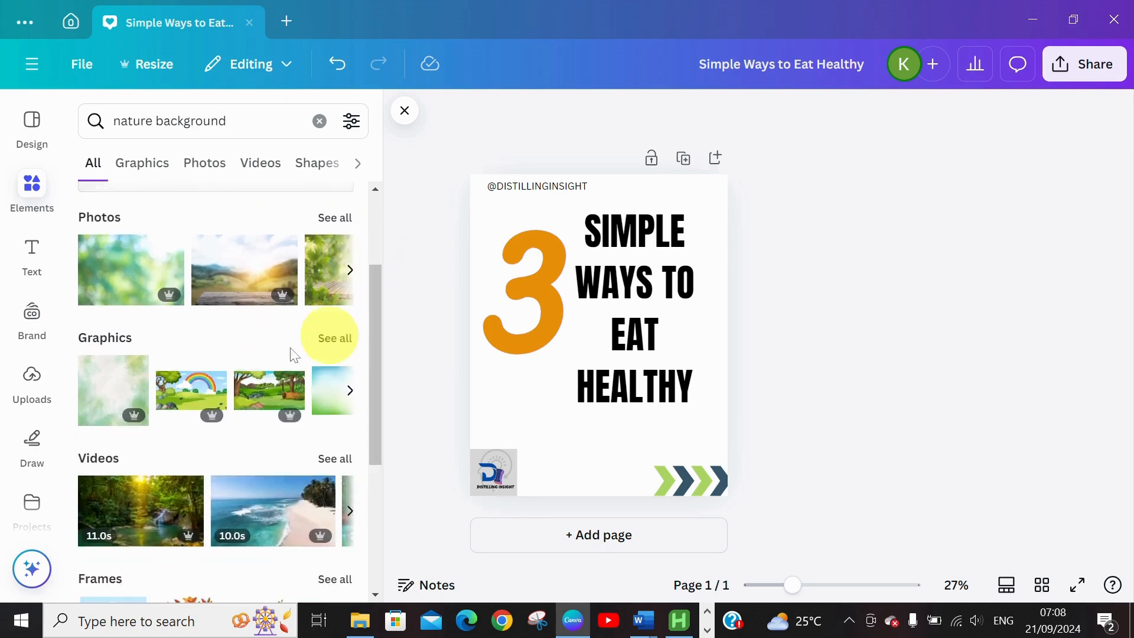
pyautogui.click(331, 351)
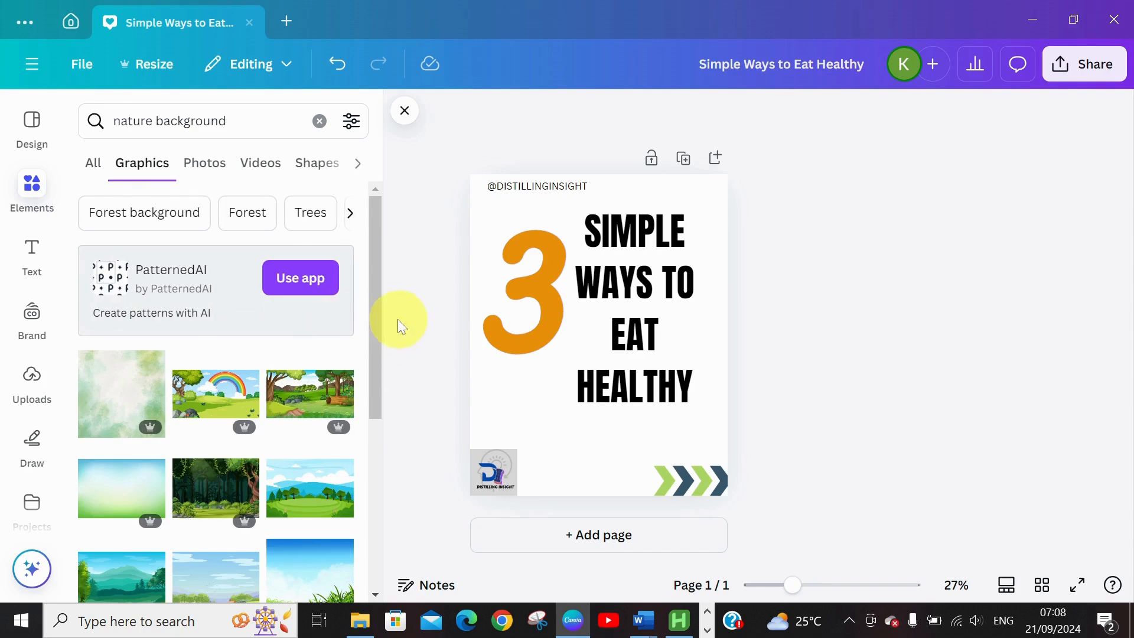
pyautogui.moveTo(375, 325); pyautogui.dragTo(395, 500)
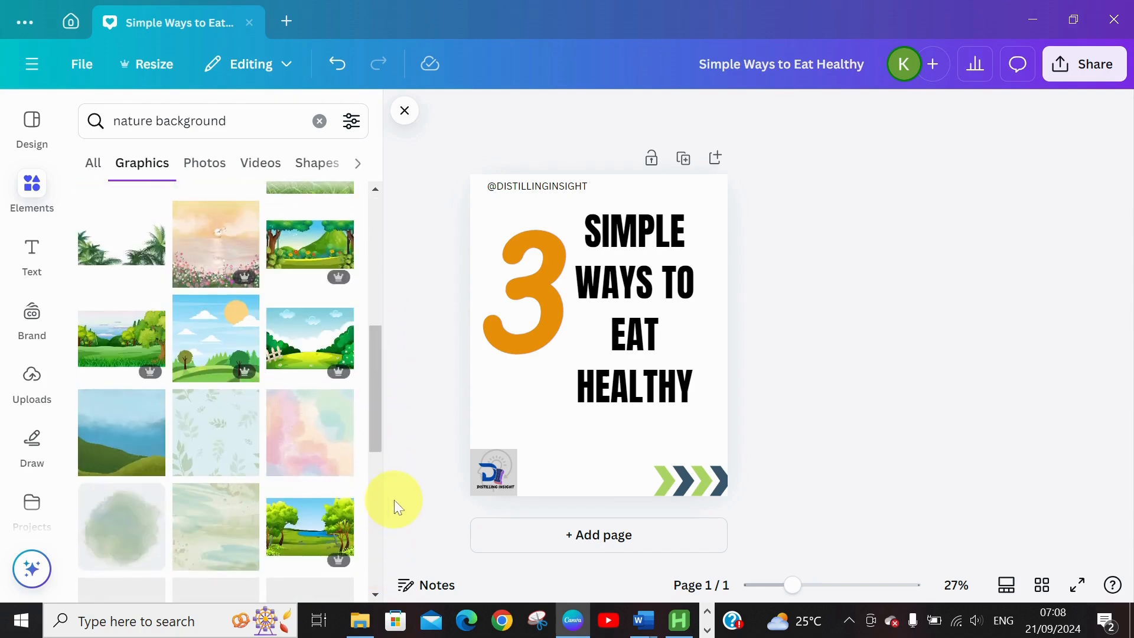
pyautogui.moveTo(374, 402); pyautogui.dragTo(383, 457)
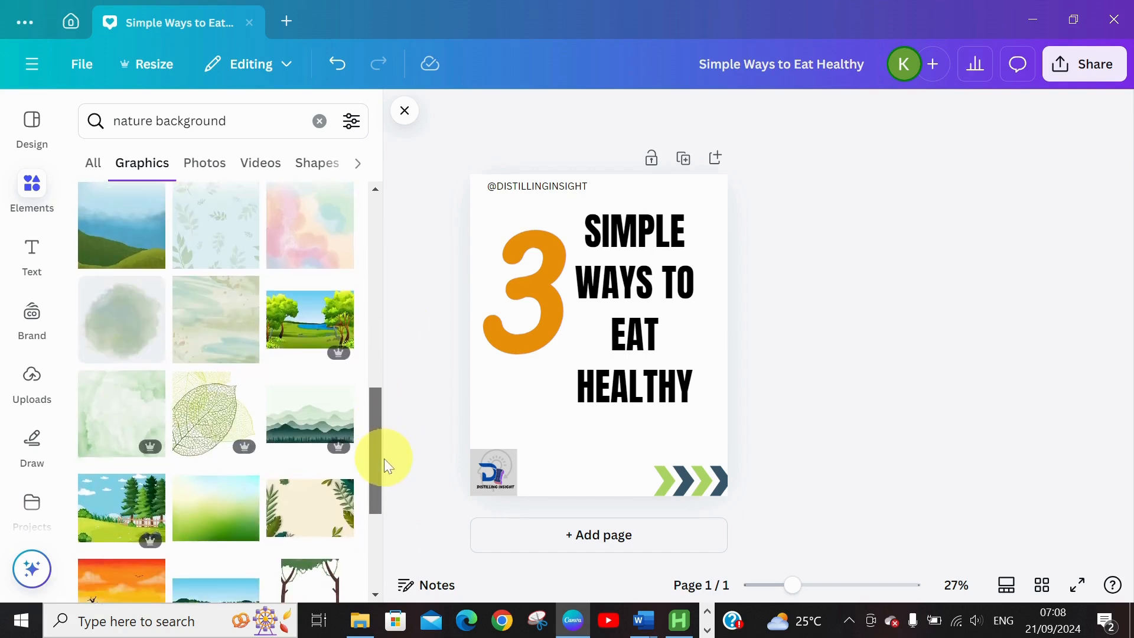
pyautogui.click(110, 339)
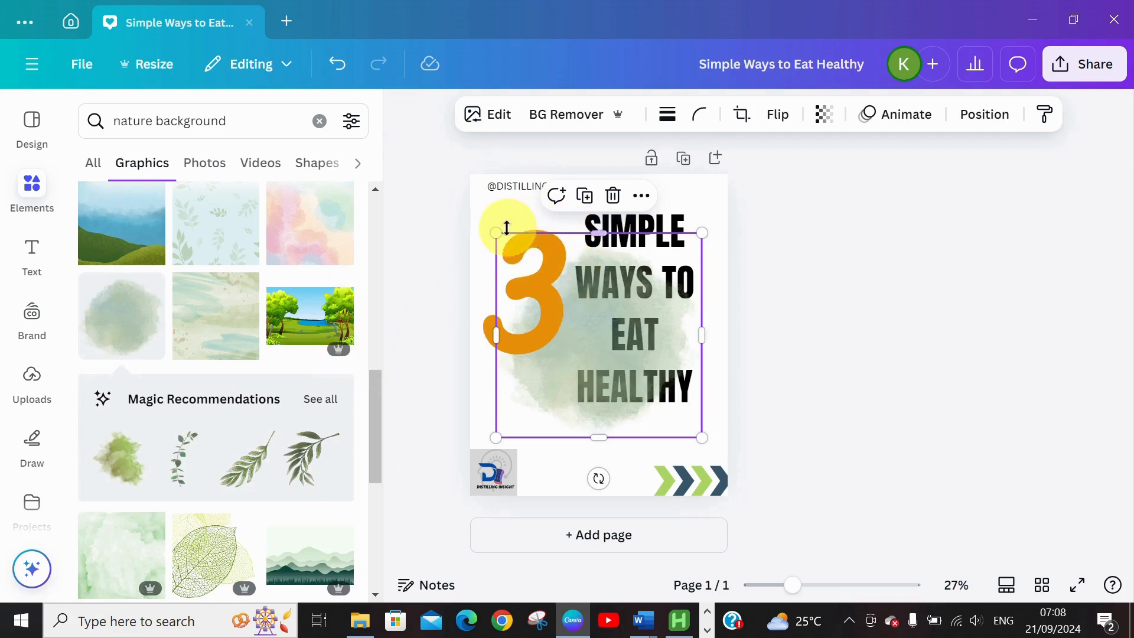
# - Enlarge the green watercolor graphic and stretch it to cover the whole page
pyautogui.moveTo(496, 230); pyautogui.dragTo(472, 209)
pyautogui.moveTo(702, 212); pyautogui.dragTo(733, 182)
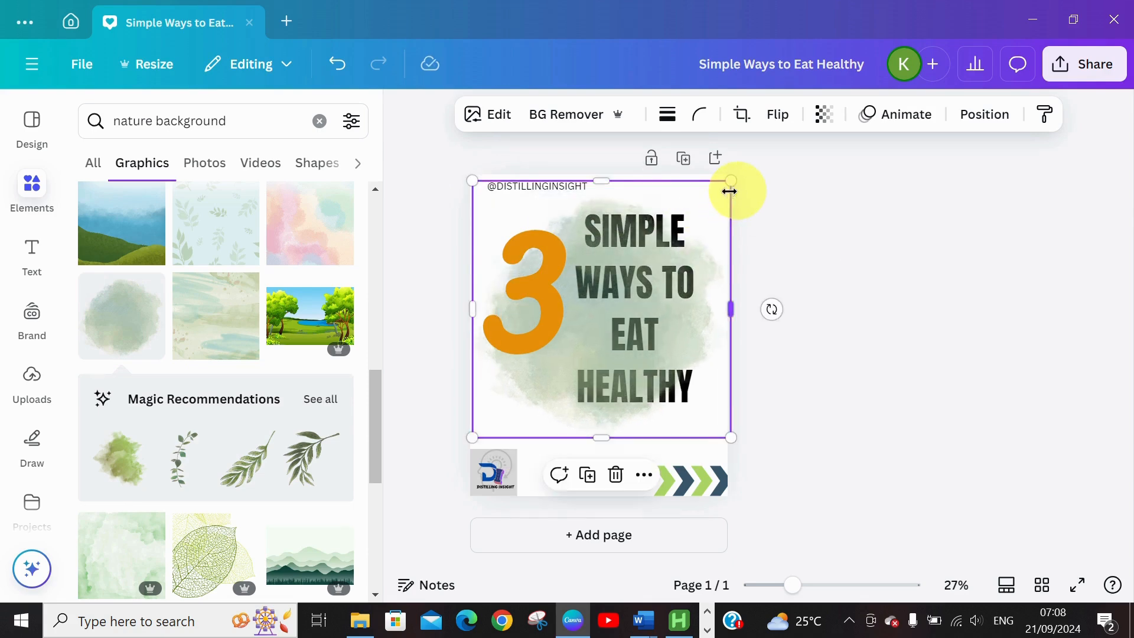
pyautogui.moveTo(470, 176)
pyautogui.mouseDown()
pyautogui.moveTo(453, 172)
pyautogui.moveTo(461, 177)
pyautogui.mouseUp()
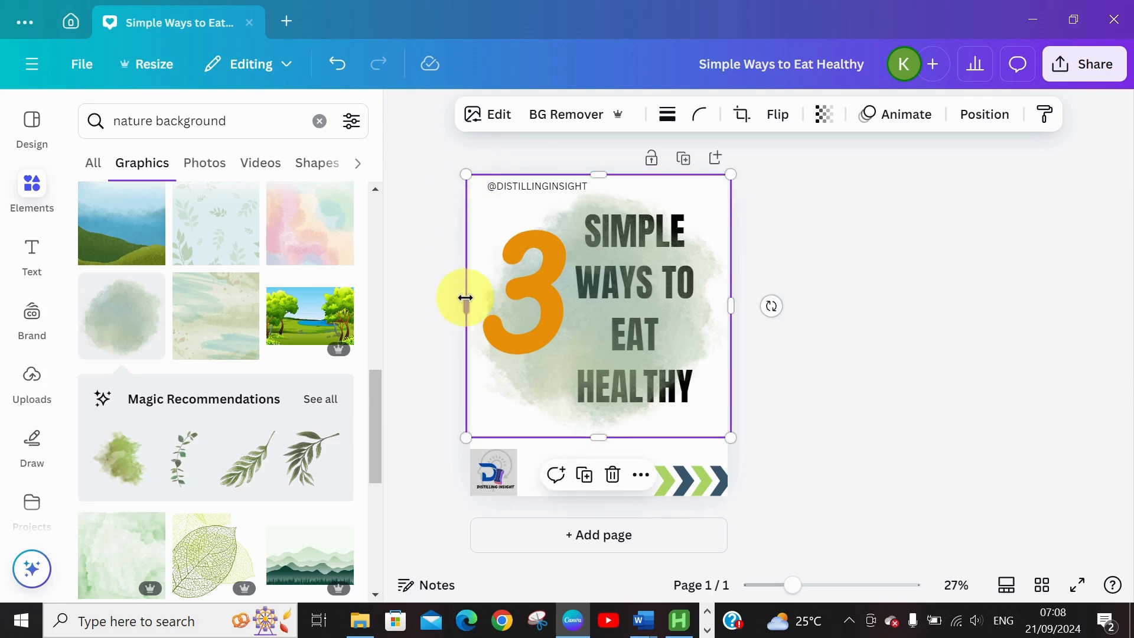
pyautogui.moveTo(465, 302); pyautogui.dragTo(470, 302)
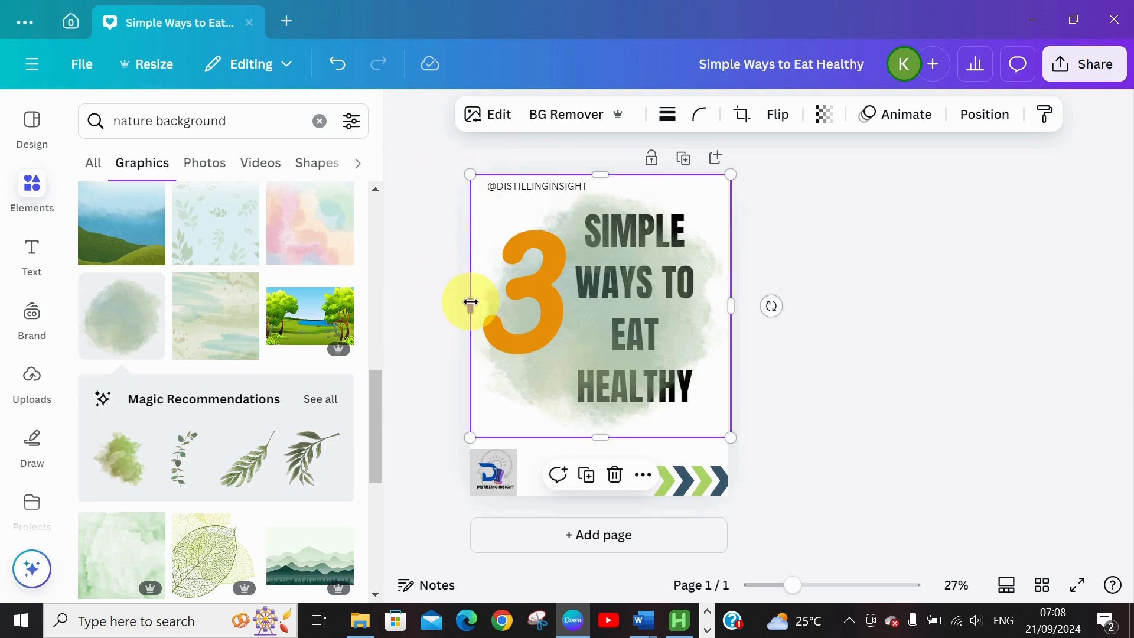
pyautogui.moveTo(605, 438); pyautogui.dragTo(610, 493)
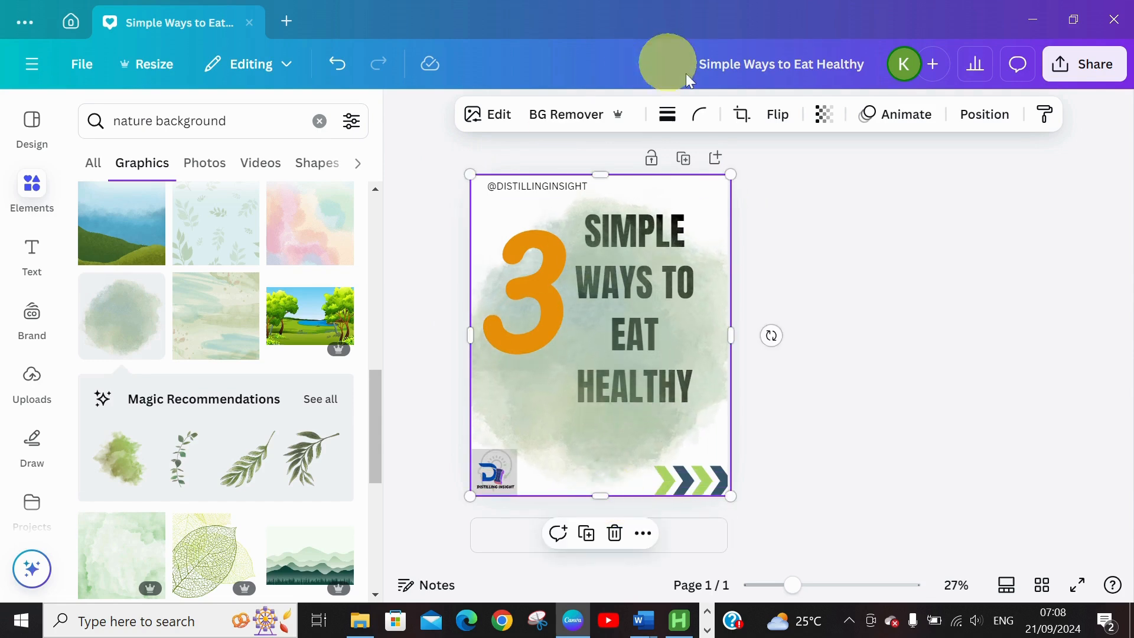
# - Set the watercolor background's transparency to 49
pyautogui.click(821, 118)
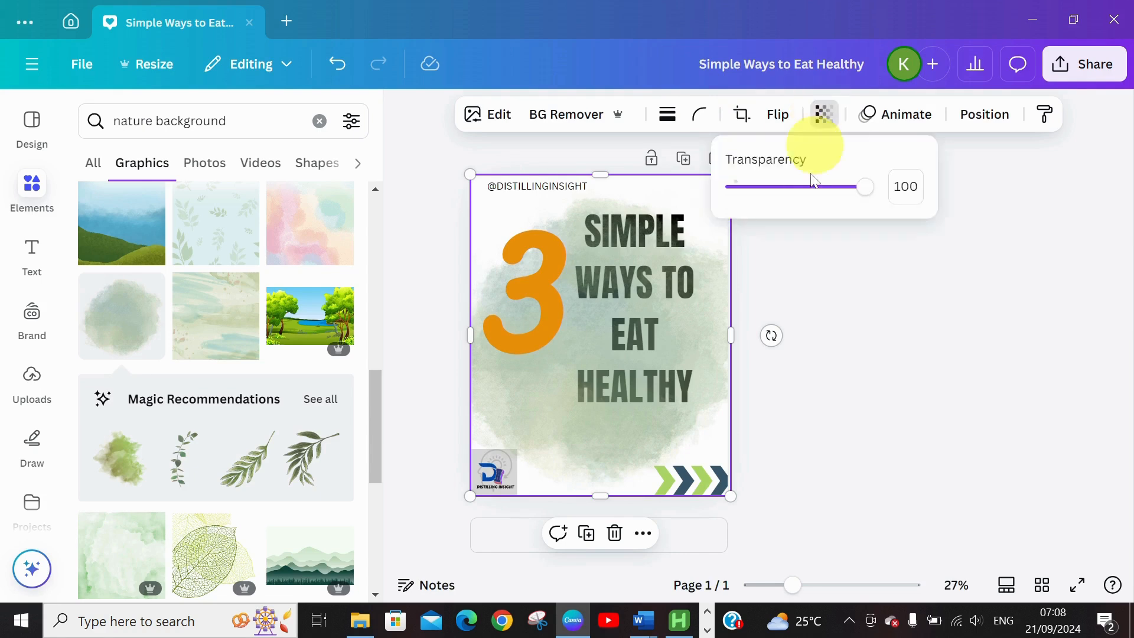
pyautogui.click(783, 188)
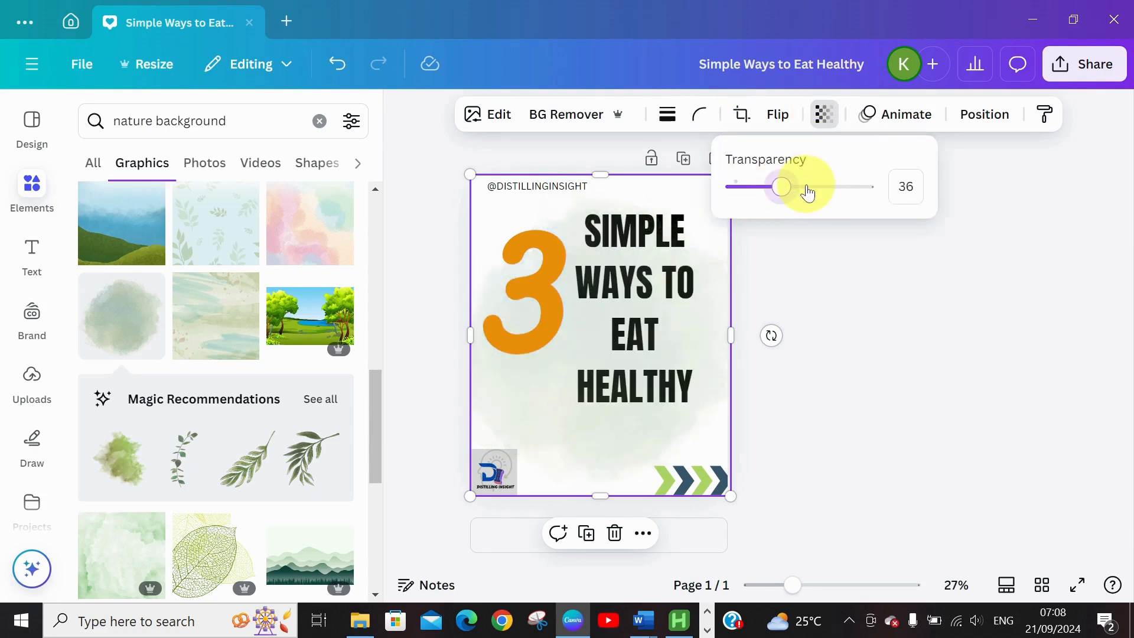
pyautogui.click(798, 185)
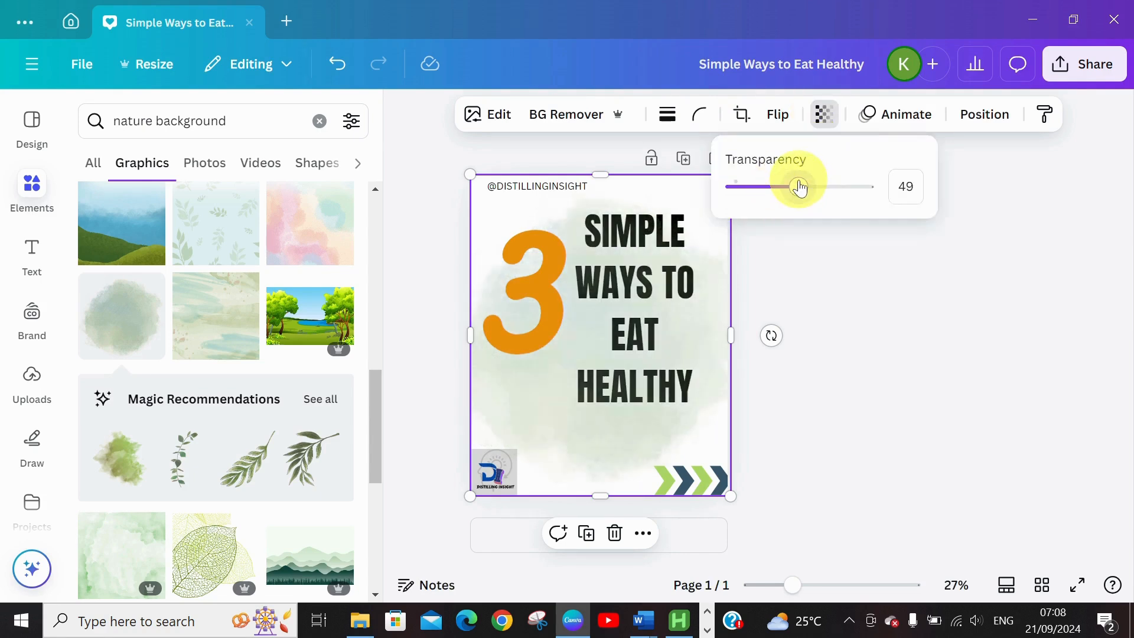
pyautogui.click(849, 369)
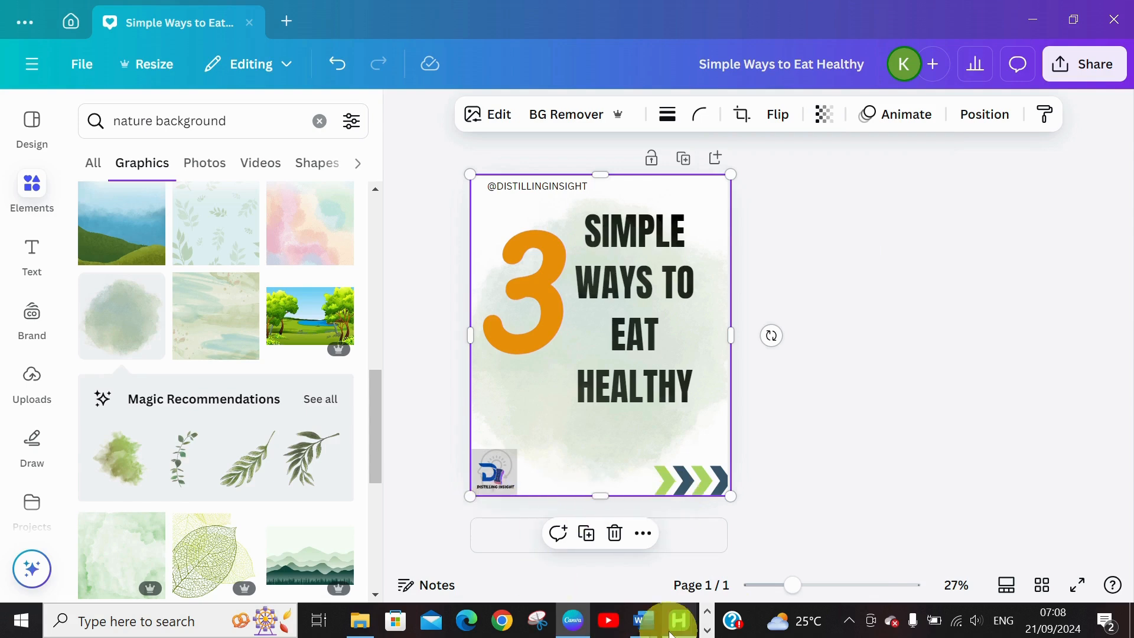
# - Switch to Word and close Document4 without saving, leaving the slide script in Document3 open
pyautogui.moveTo(655, 630)
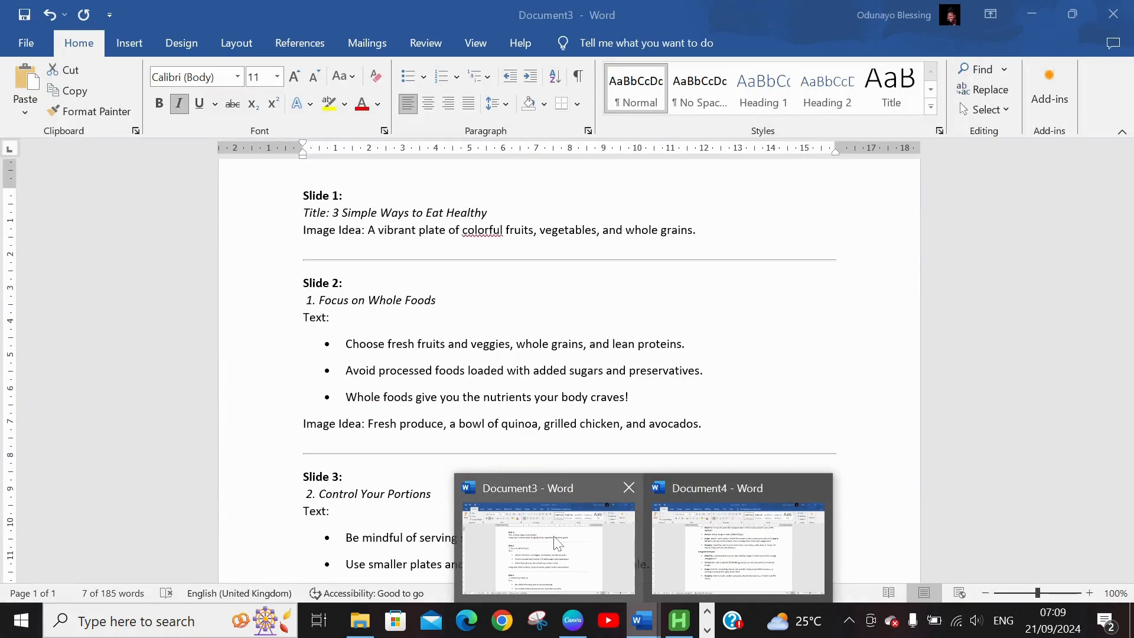
pyautogui.click(557, 542)
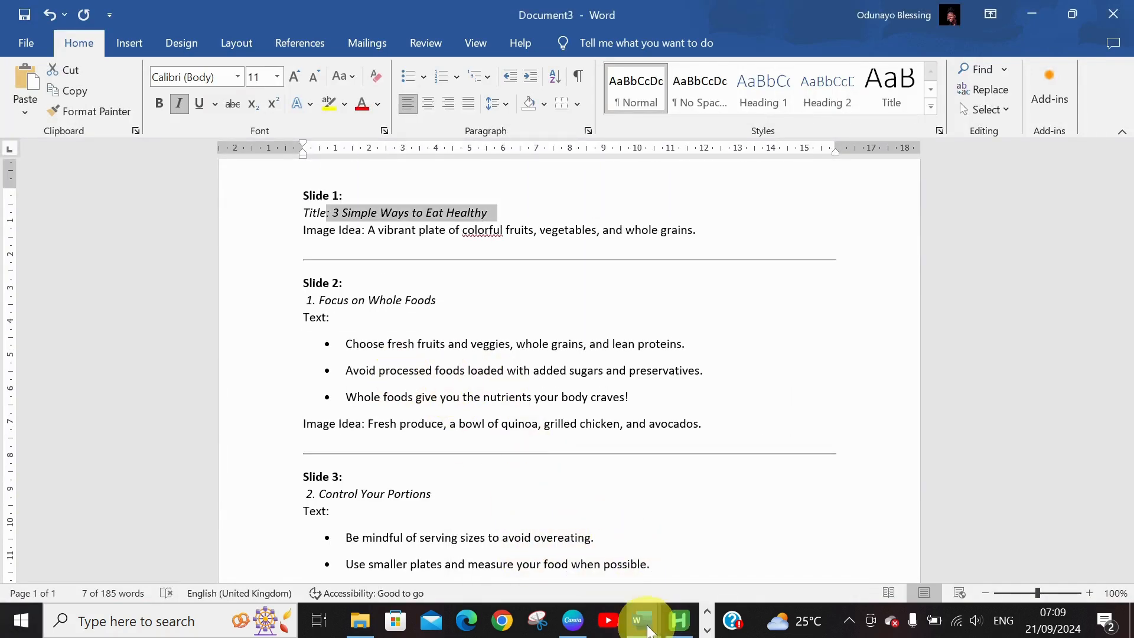
pyautogui.moveTo(648, 631)
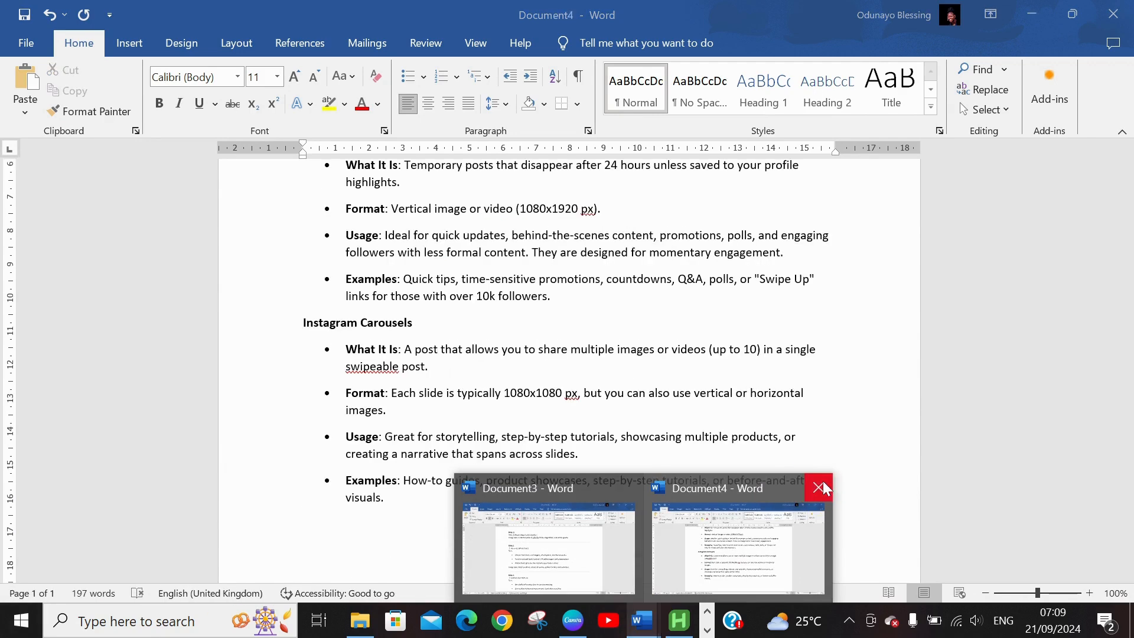
pyautogui.click(819, 488)
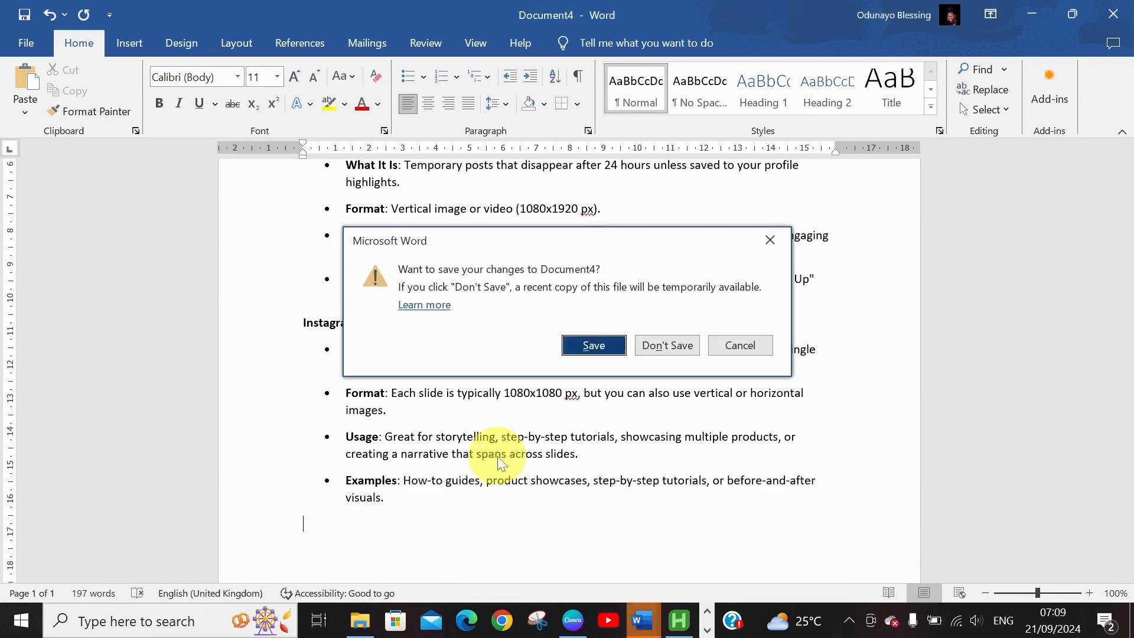
pyautogui.click(666, 345)
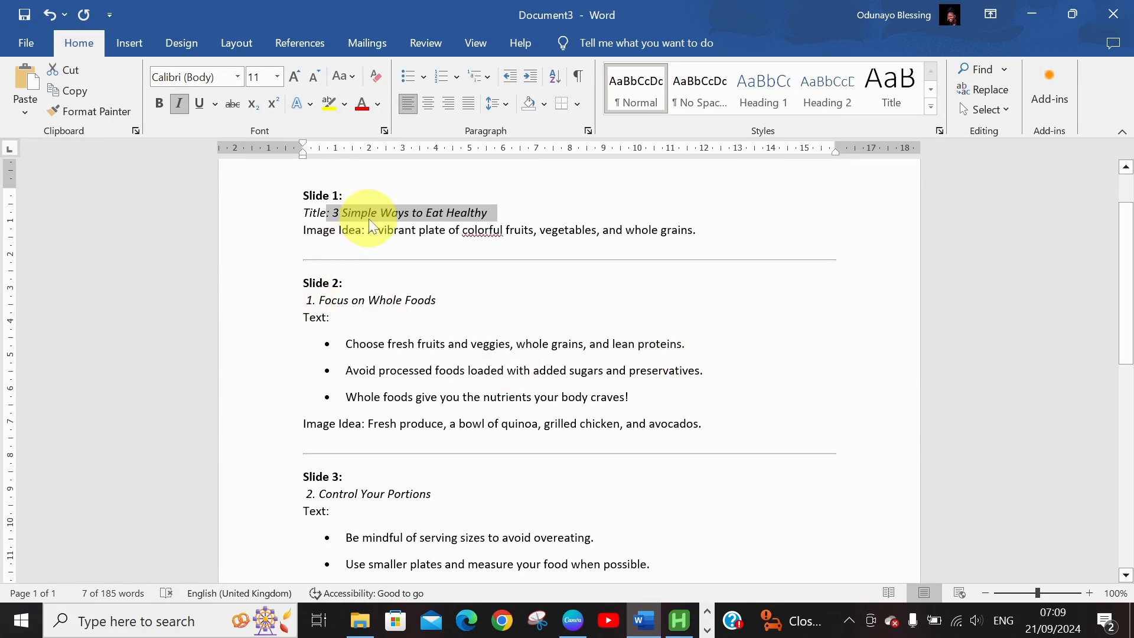
# - Copy slide 1's image idea, "A vibrant plate of colorful fruits, vegetables, and whole grains.", and search Canva's elements with it
pyautogui.moveTo(368, 230); pyautogui.dragTo(695, 230)
pyautogui.hotkey('ctrl', 'c')
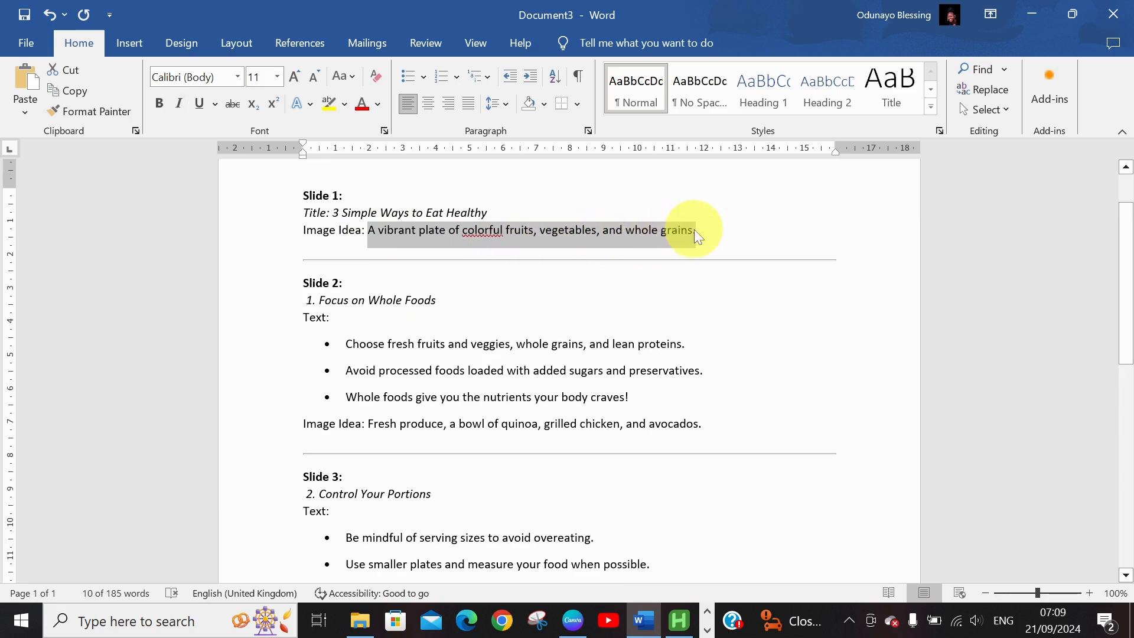
pyautogui.click(572, 620)
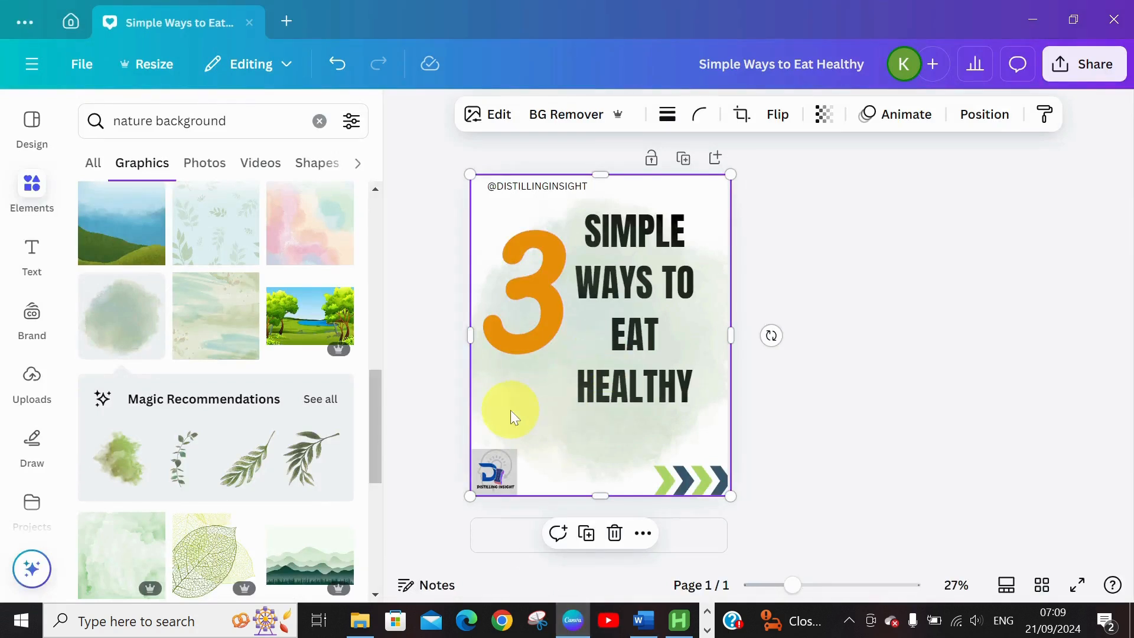
pyautogui.click(21, 190)
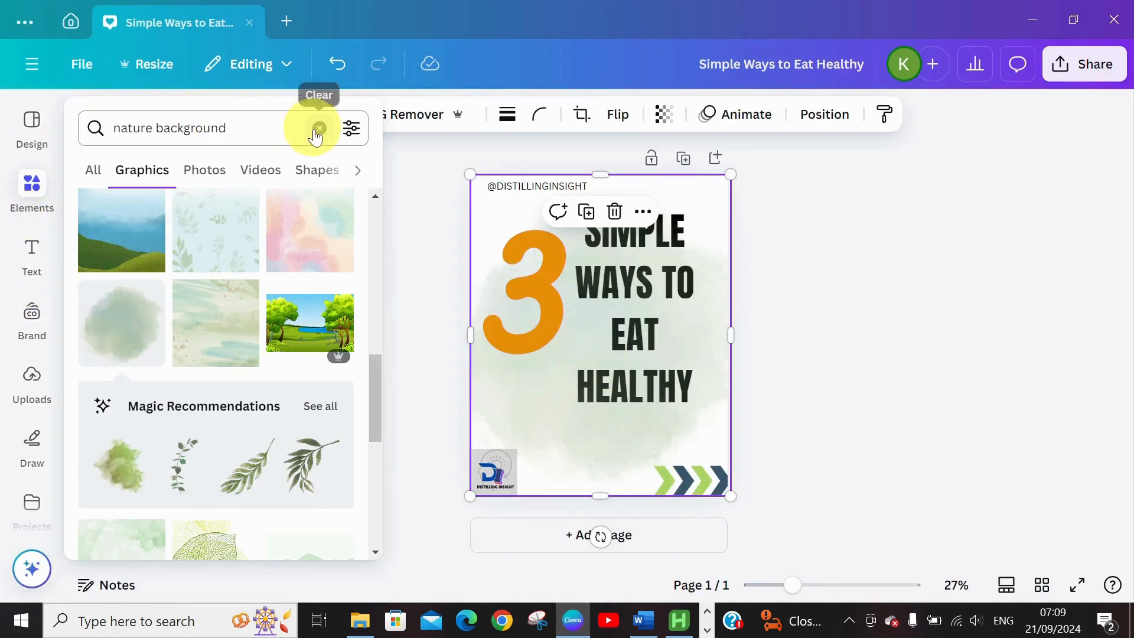
pyautogui.click(315, 129)
pyautogui.click(204, 126)
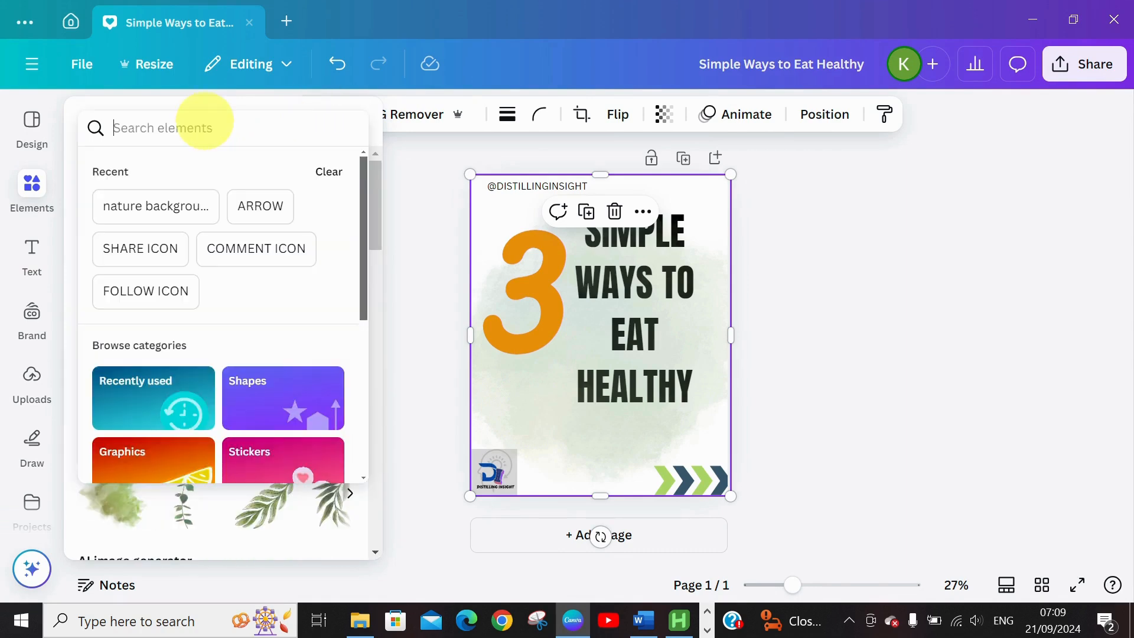
pyautogui.hotkey('ctrl', 'v')
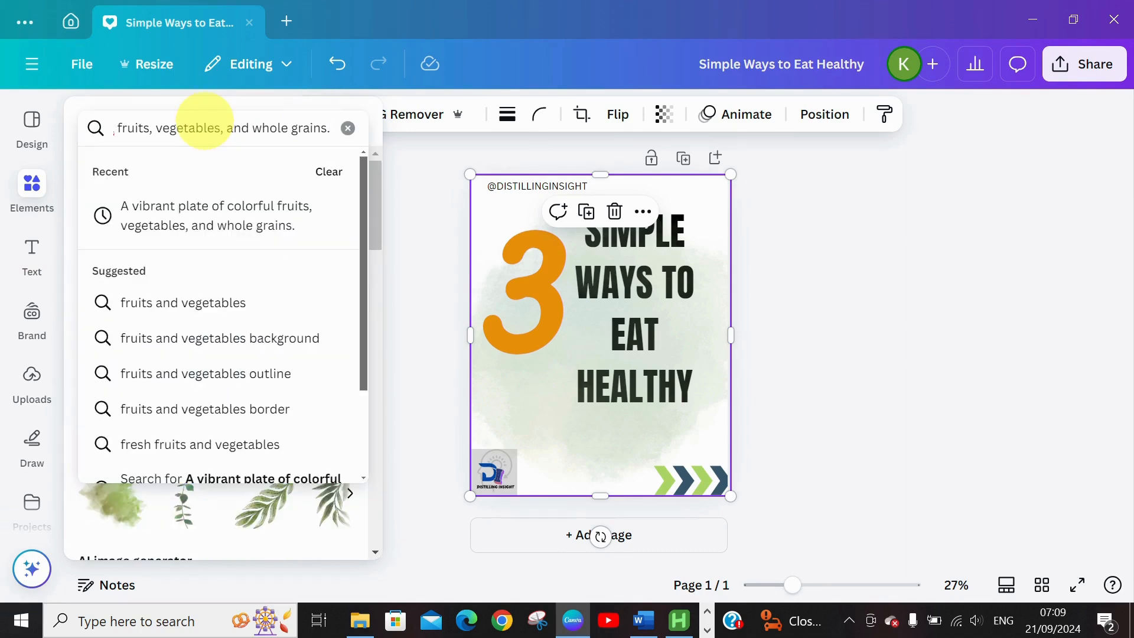
pyautogui.press('Return')
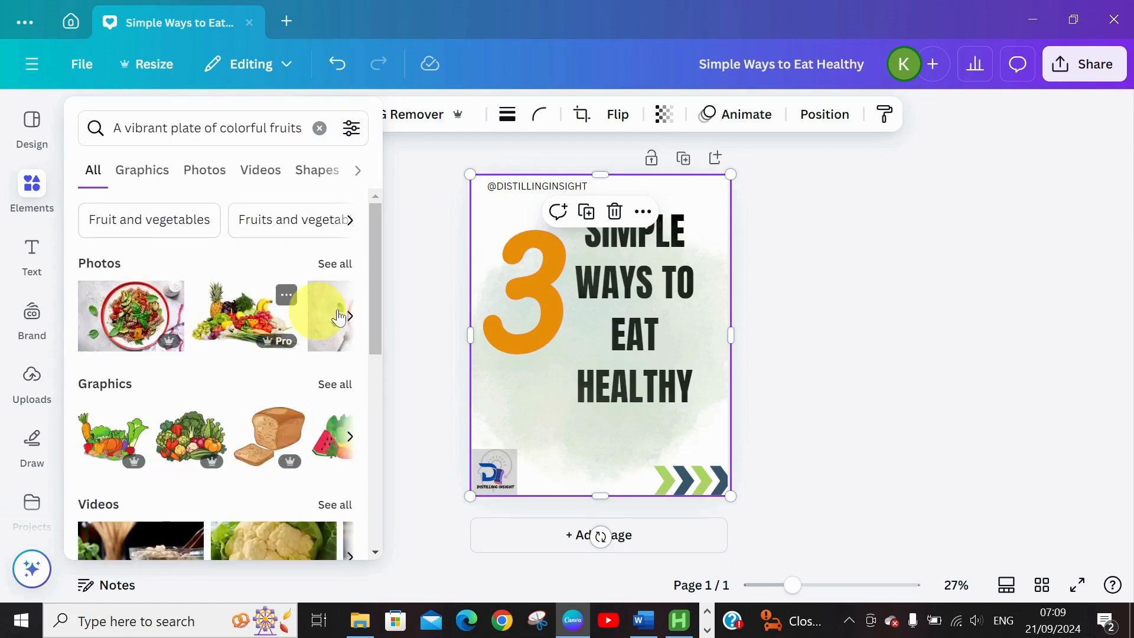
# - Show all matching photos and add the fruit and vegetable pile with the pineapple to the page
pyautogui.click(325, 266)
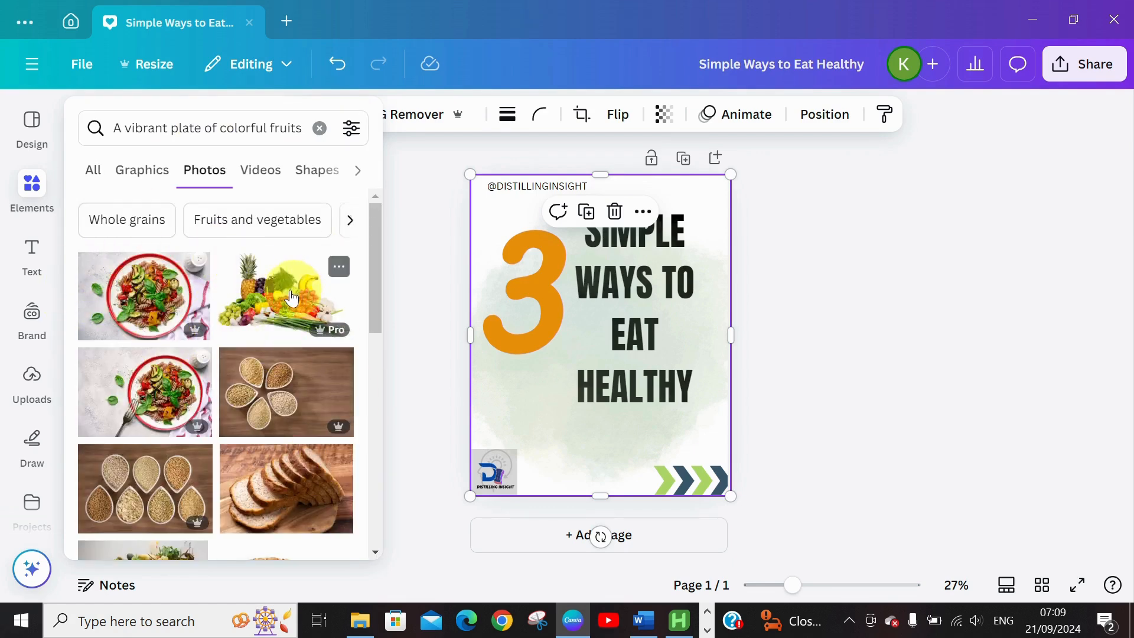
pyautogui.moveTo(370, 305); pyautogui.dragTo(401, 289)
pyautogui.click(304, 262)
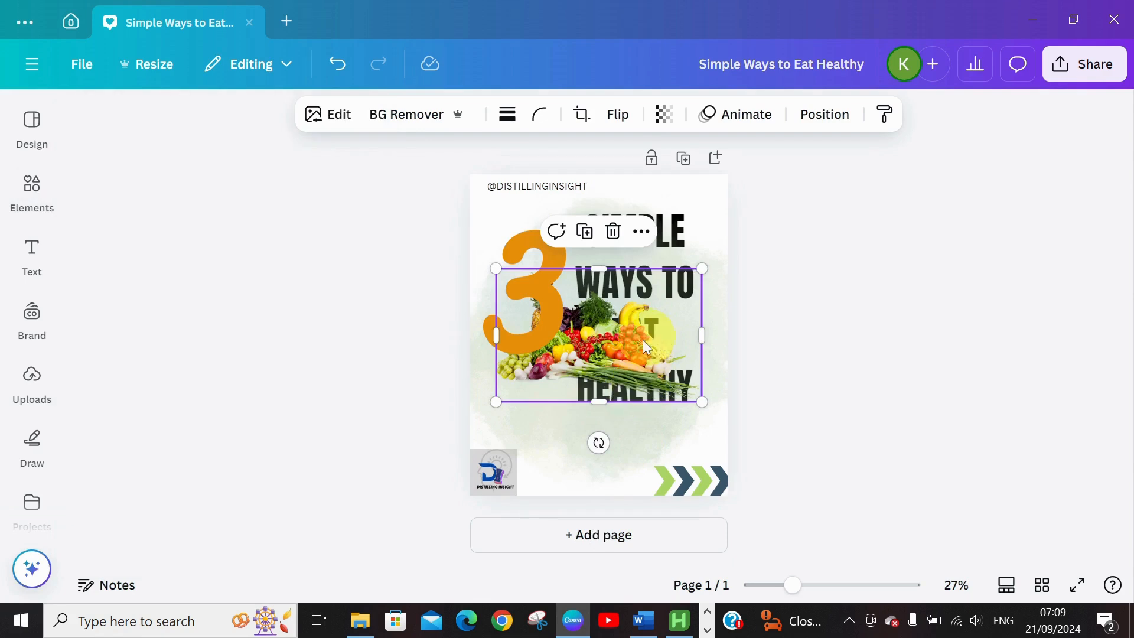
# - Move the fruit and vegetable photo to the page's bottom edge, reduce its height, and widen it to the page's right edge
pyautogui.moveTo(633, 350); pyautogui.dragTo(633, 442)
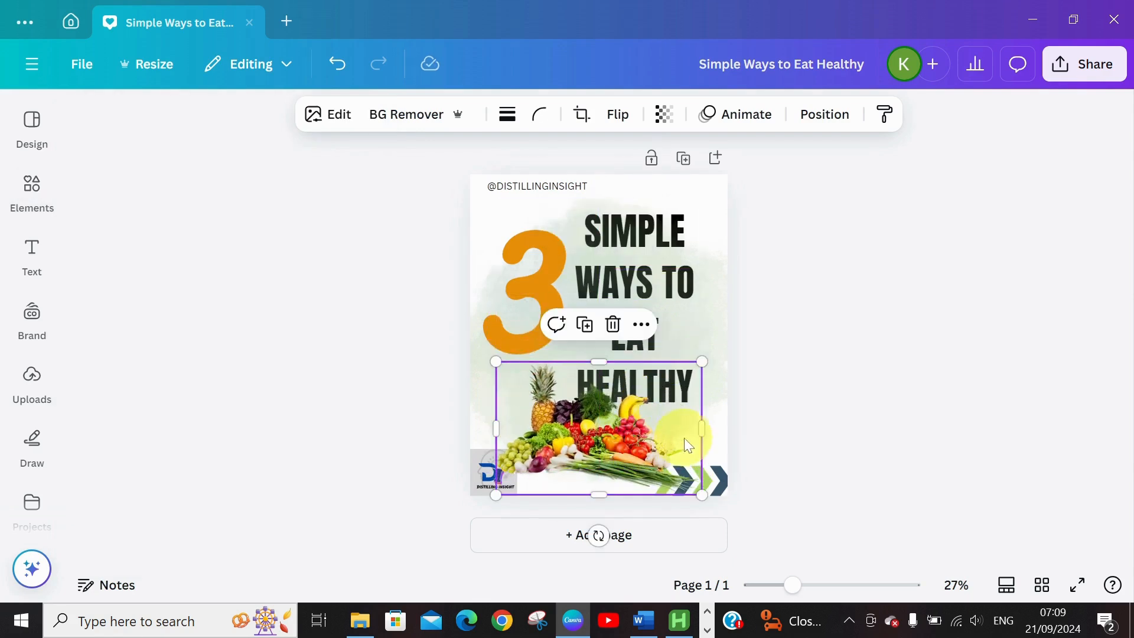
pyautogui.moveTo(701, 363); pyautogui.dragTo(655, 392)
pyautogui.moveTo(653, 439); pyautogui.dragTo(731, 434)
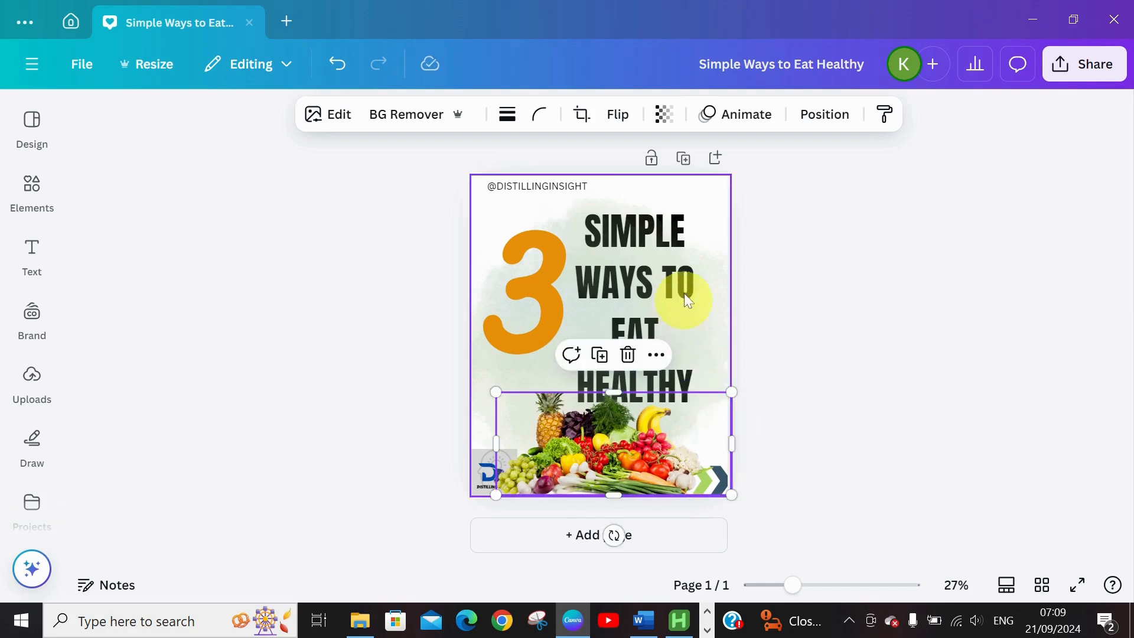
# - Move the green watercolor background partly off the page's right side to uncover the title text
pyautogui.click(685, 284)
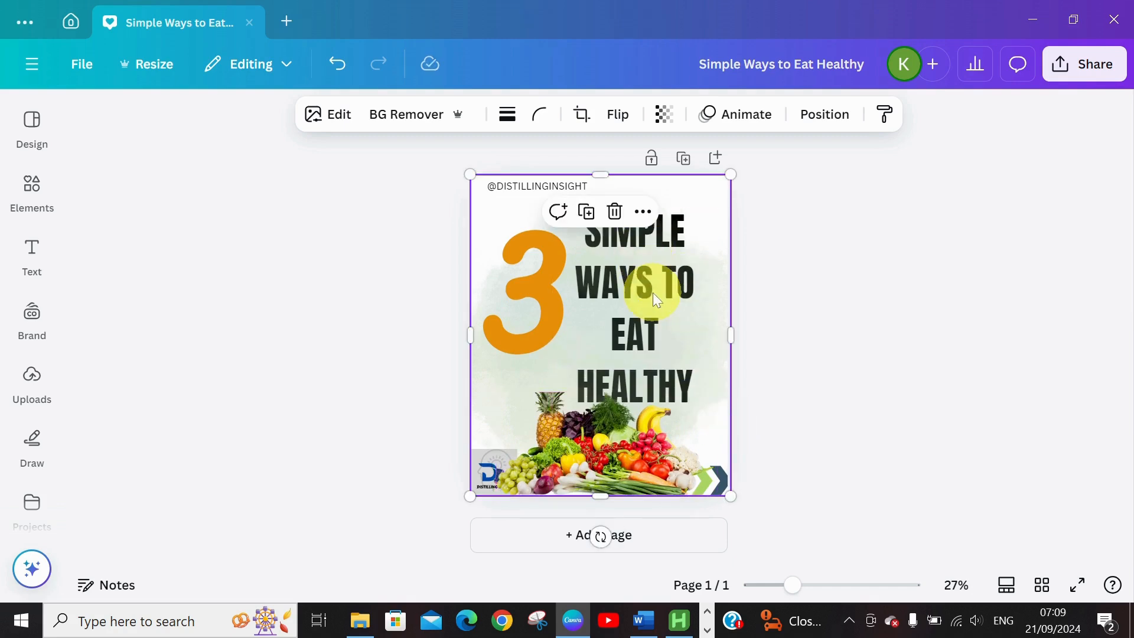
pyautogui.moveTo(653, 292); pyautogui.dragTo(815, 295)
pyautogui.click(615, 253)
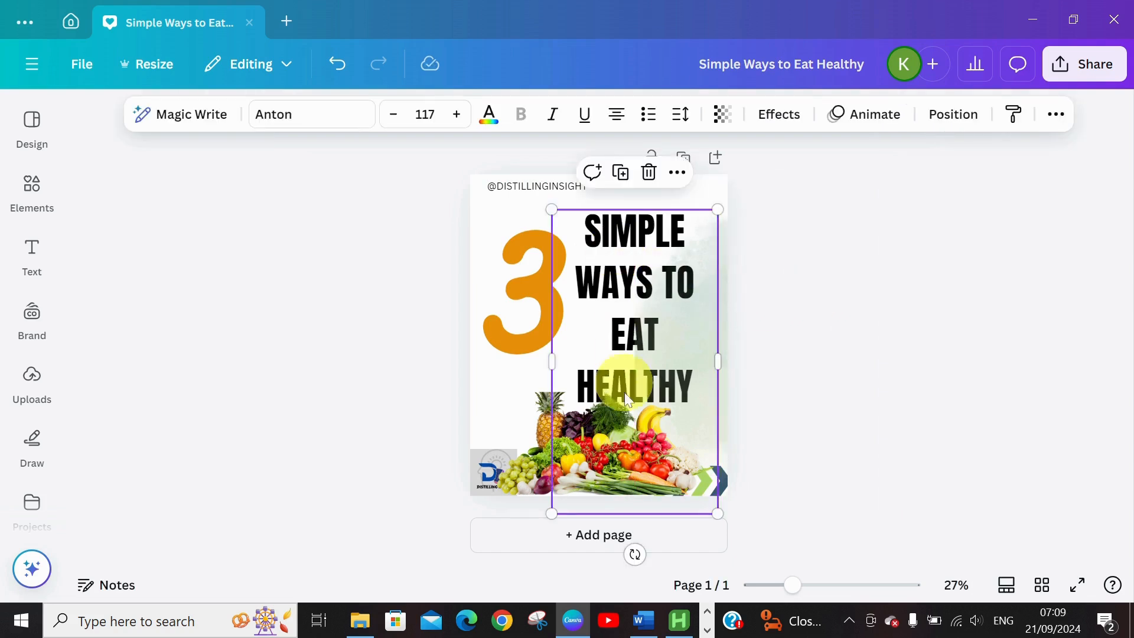
pyautogui.click(620, 430)
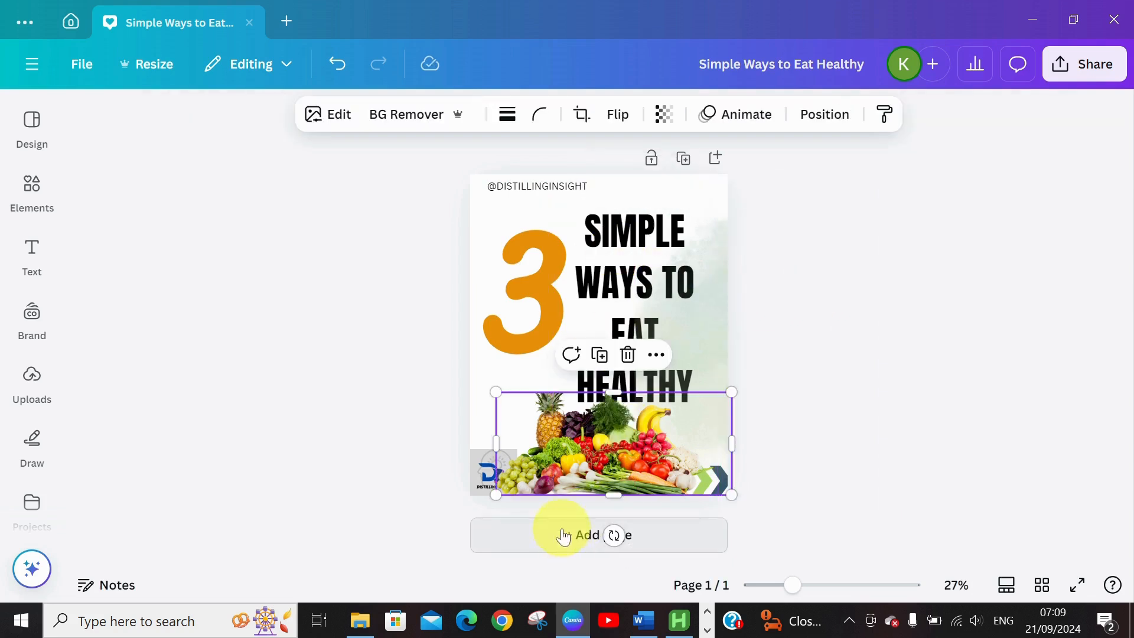
# - Reduce the font size of the title "SIMPLE WAYS TO EAT HEALTHY" to 110
pyautogui.click(595, 266)
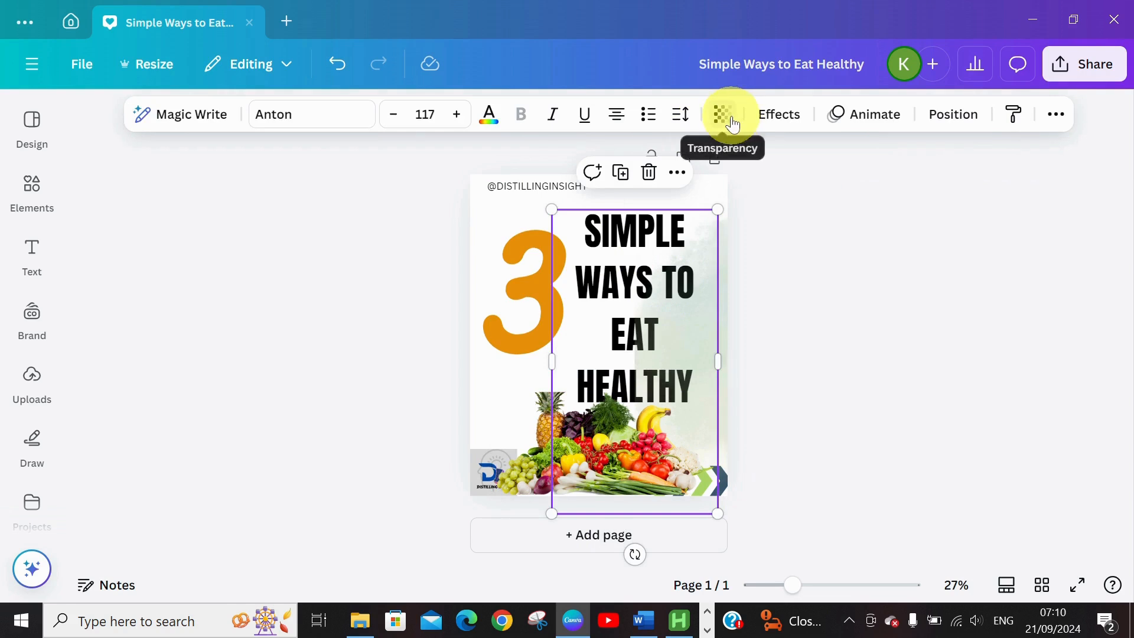
pyautogui.click(394, 114)
pyautogui.click(394, 114)
pyautogui.click(394, 114)
pyautogui.click(394, 114)
pyautogui.click(394, 114)
pyautogui.click(394, 114)
pyautogui.click(394, 114)
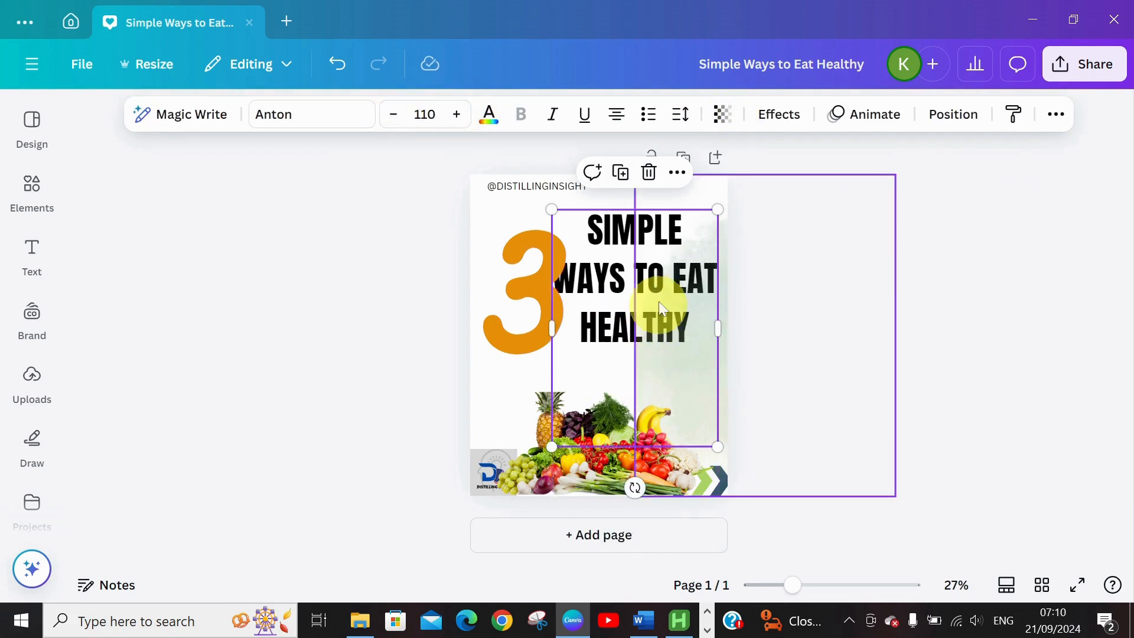
# - Move the title down and right to the page's right edge, and shift the orange 3 slightly left
pyautogui.moveTo(616, 310)
pyautogui.mouseDown()
pyautogui.moveTo(608, 324)
pyautogui.moveTo(625, 323)
pyautogui.mouseUp()
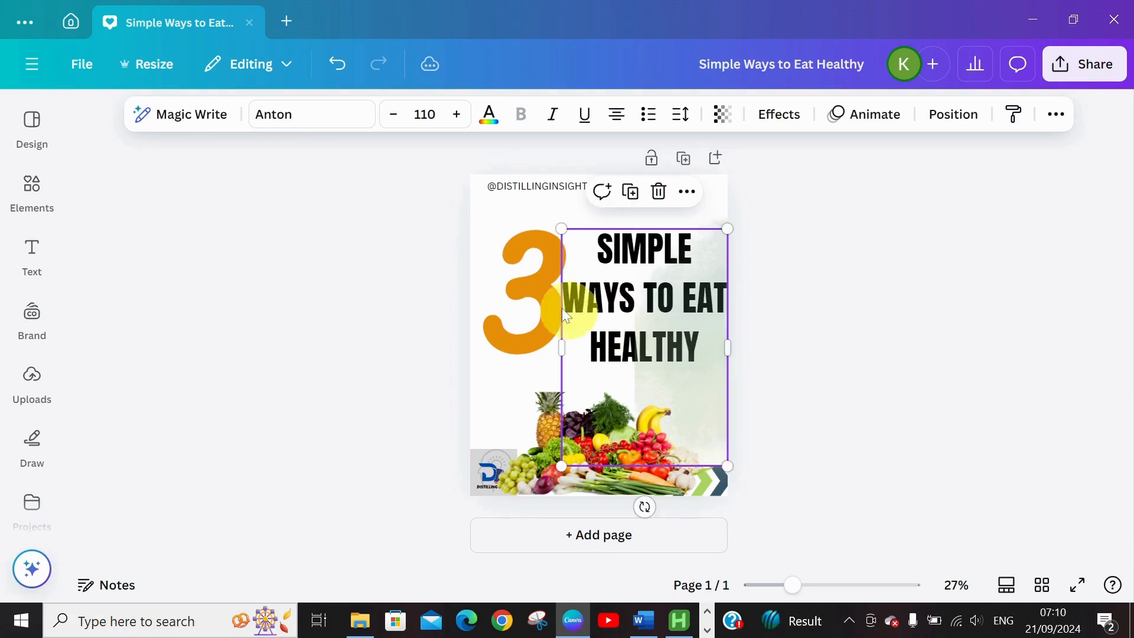
pyautogui.moveTo(524, 309); pyautogui.dragTo(515, 305)
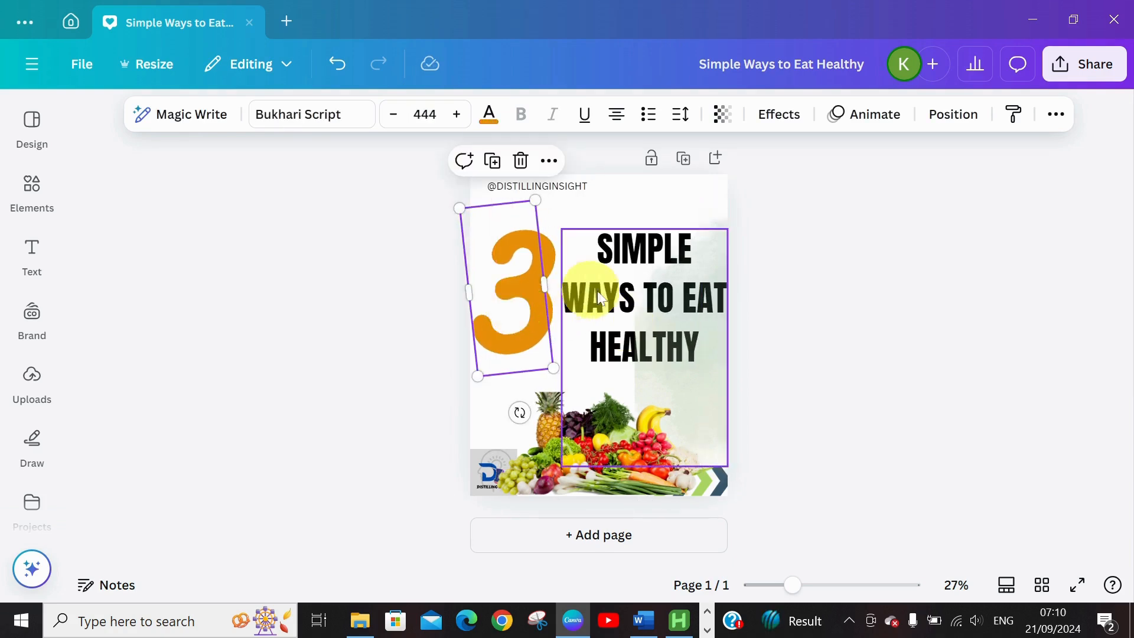
pyautogui.moveTo(622, 300)
pyautogui.mouseDown()
pyautogui.moveTo(612, 295)
pyautogui.moveTo(620, 301)
pyautogui.mouseUp()
pyautogui.click(520, 390)
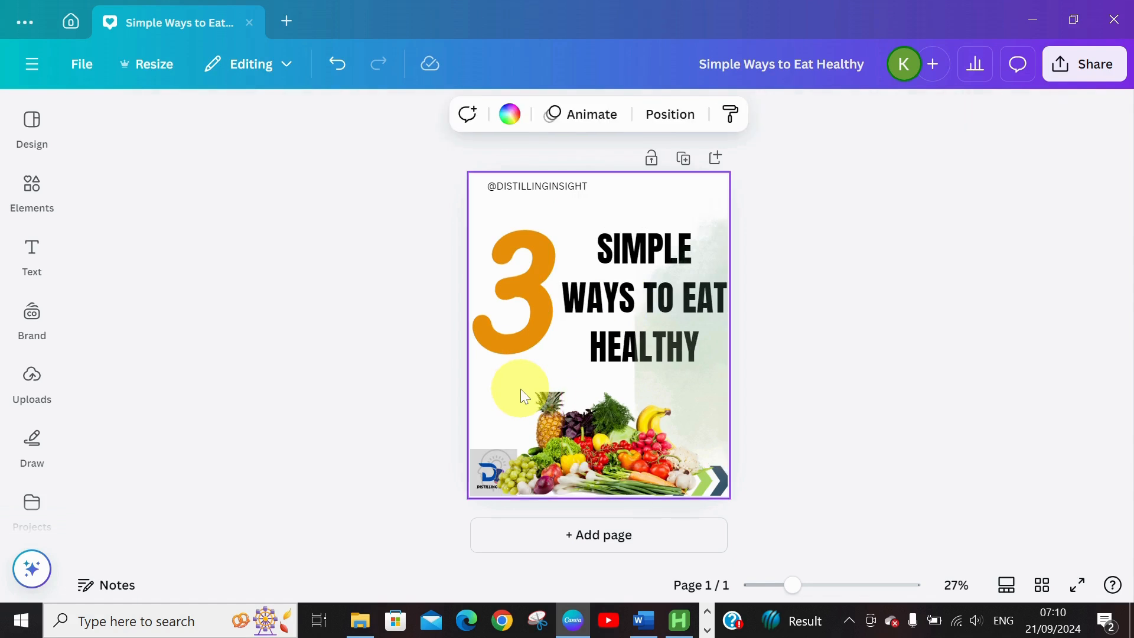
# - Raise the fruit and vegetable photo, fit it to the page's full width, and reduce its height to clear the logo and arrows
pyautogui.click(603, 467)
pyautogui.moveTo(604, 466); pyautogui.dragTo(598, 444)
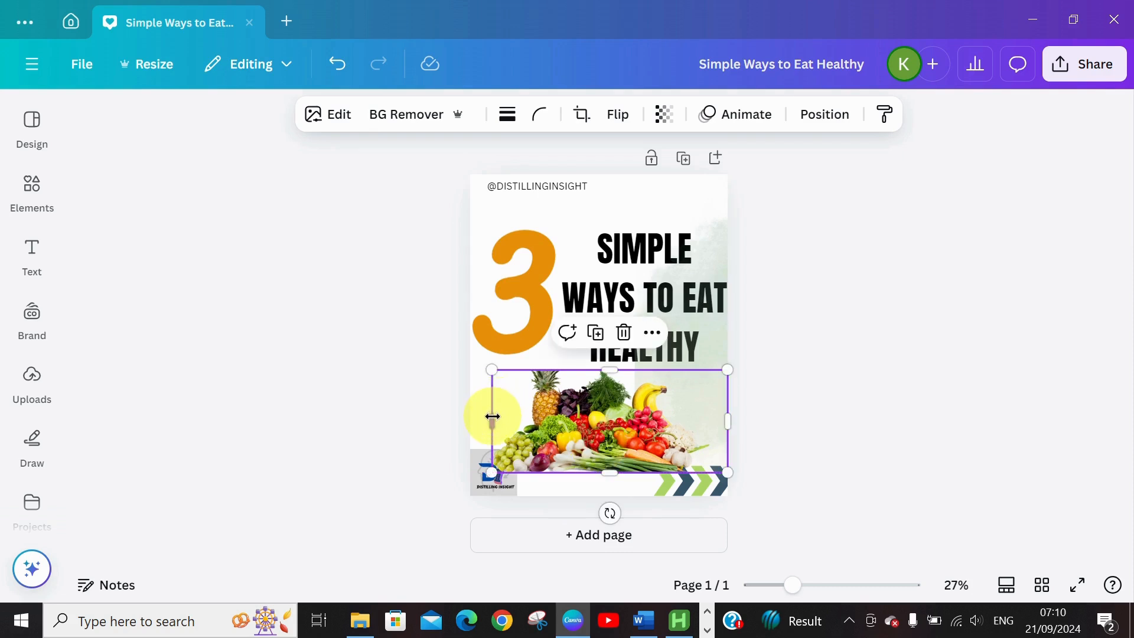
pyautogui.moveTo(487, 373); pyautogui.dragTo(506, 376)
pyautogui.moveTo(502, 417); pyautogui.dragTo(468, 410)
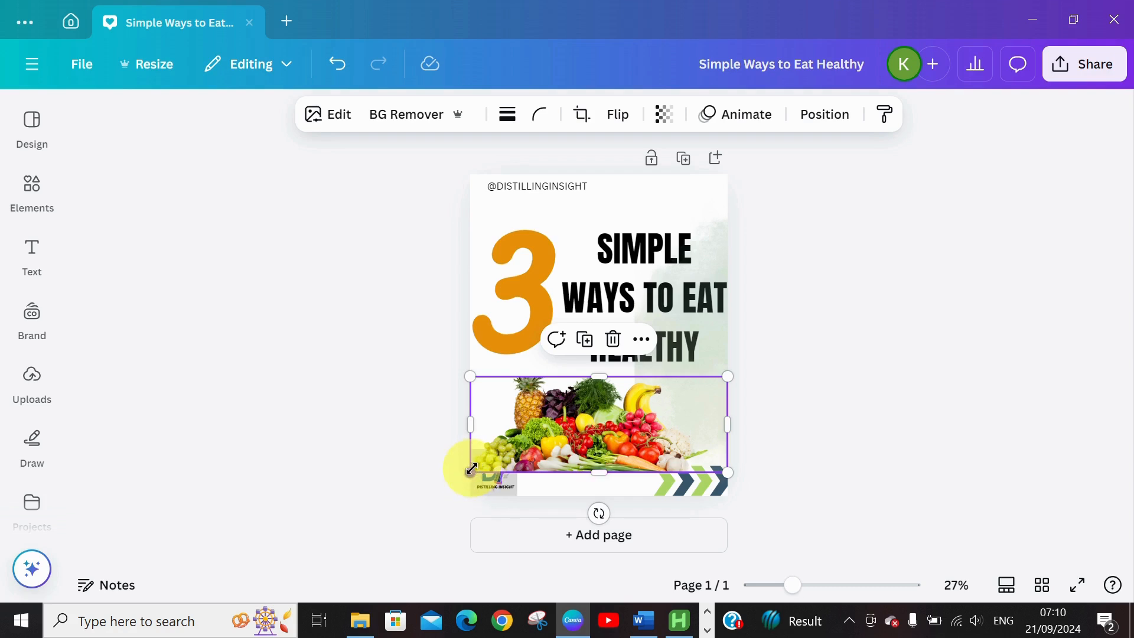
pyautogui.moveTo(471, 468); pyautogui.dragTo(469, 413)
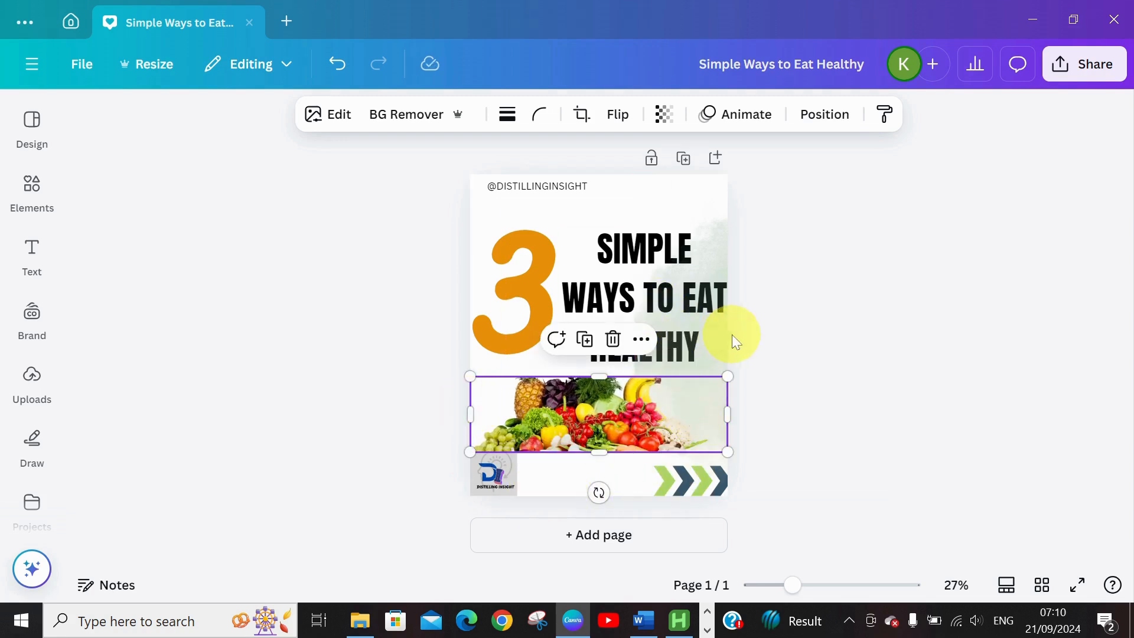
# - Move the watercolor background back over the whole page and make the fruit and vegetable photo partly transparent
pyautogui.moveTo(690, 311); pyautogui.dragTo(610, 342)
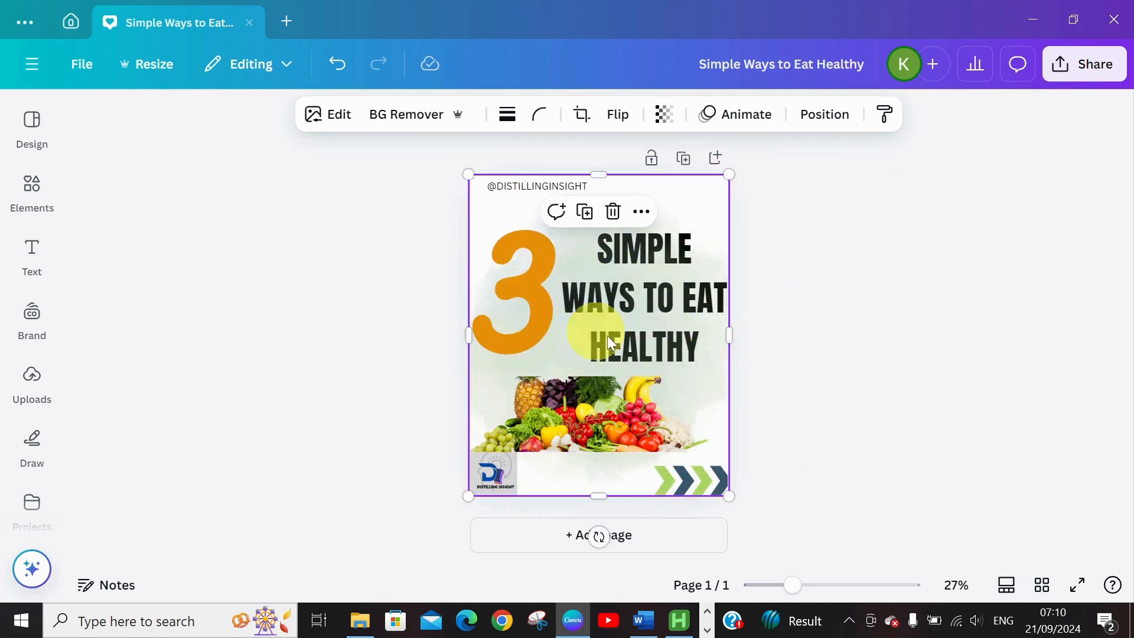
pyautogui.click(652, 399)
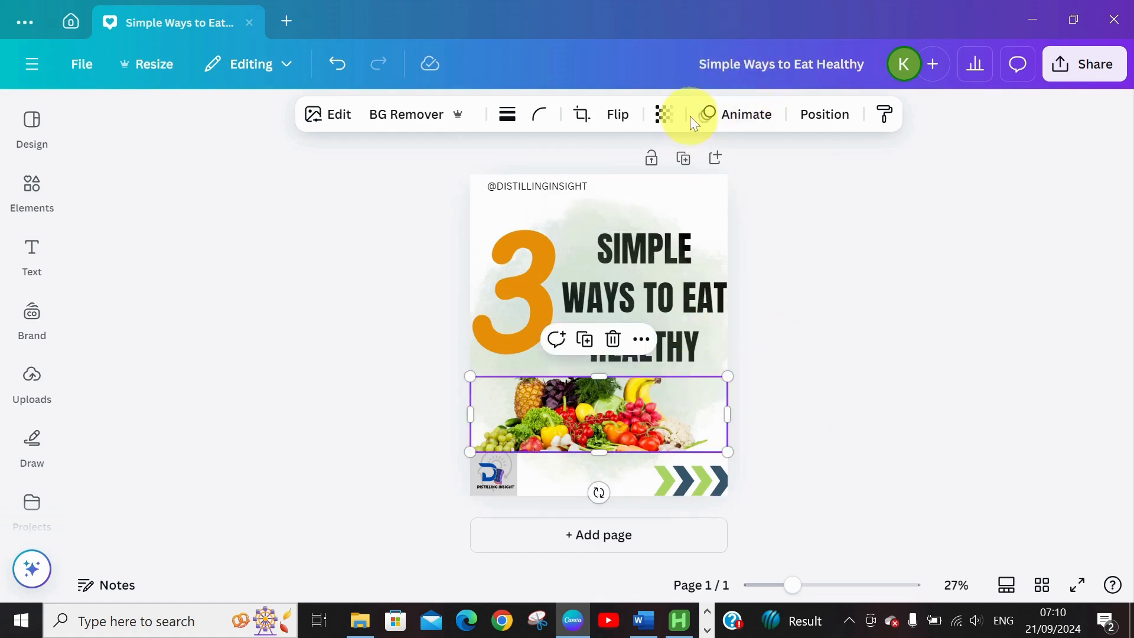
pyautogui.click(663, 118)
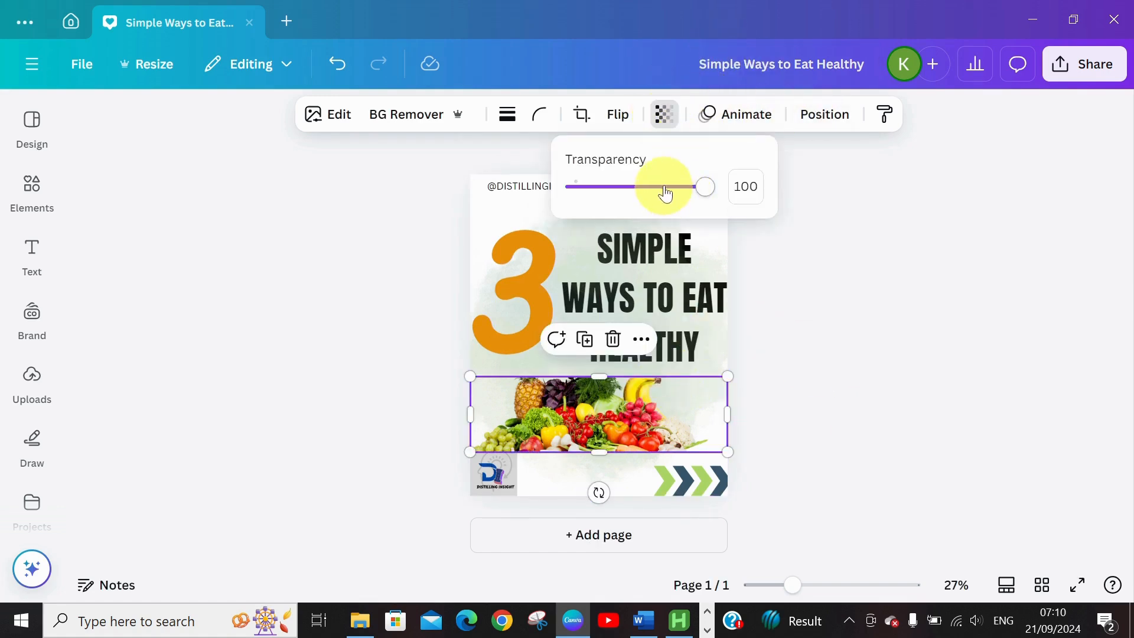
pyautogui.click(664, 188)
pyautogui.click(866, 332)
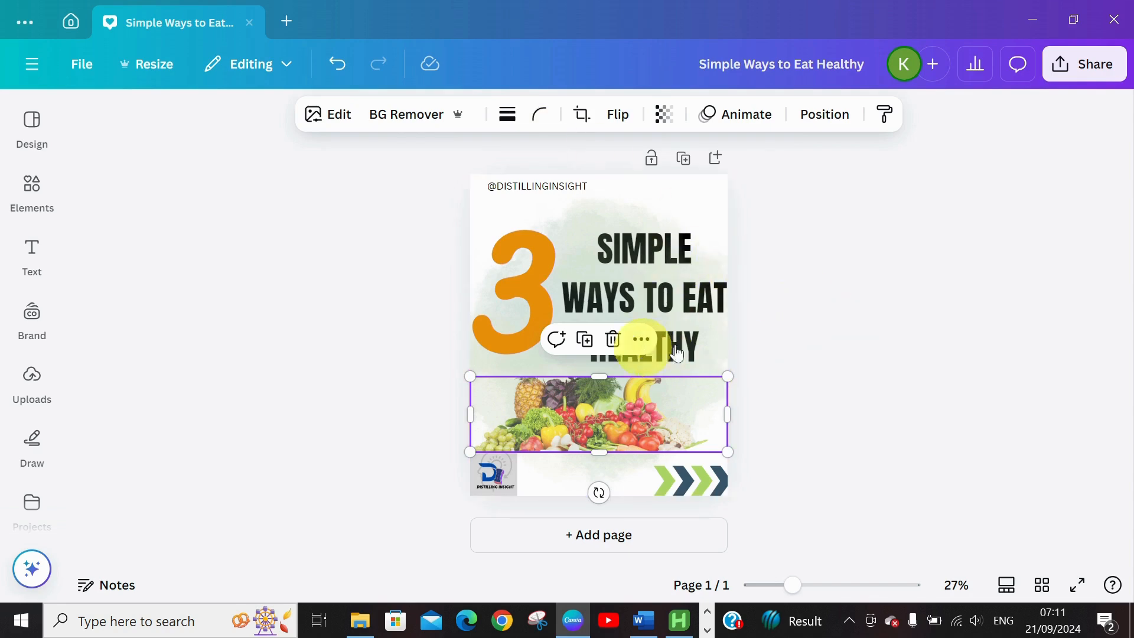
pyautogui.click(819, 320)
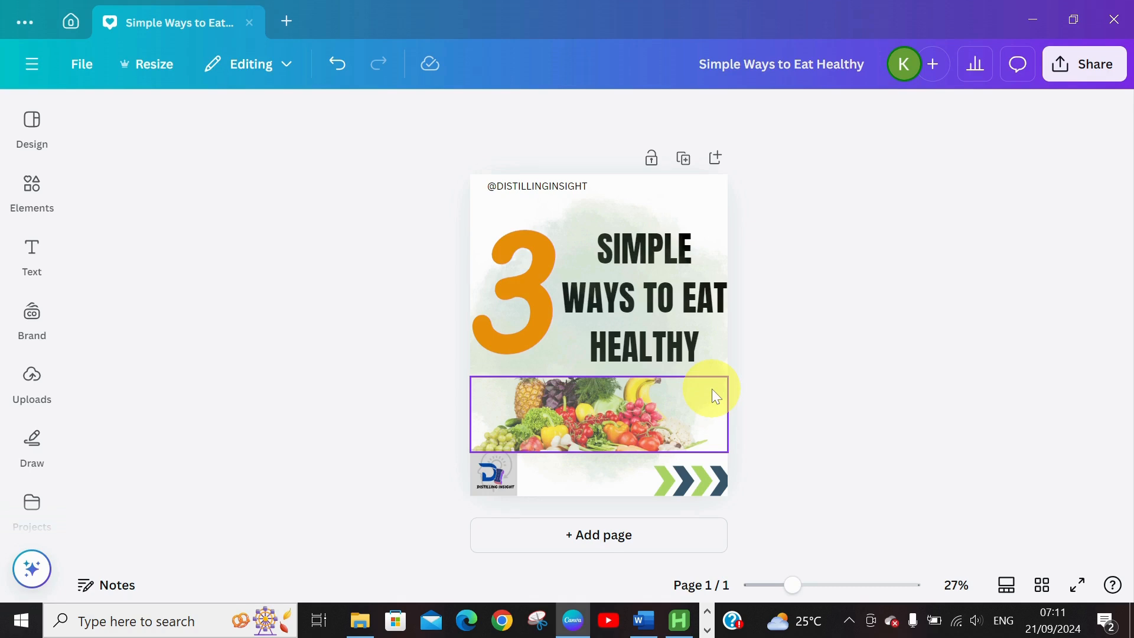
# - Duplicate the title page and delete the orange 3 from the copy
pyautogui.click(684, 159)
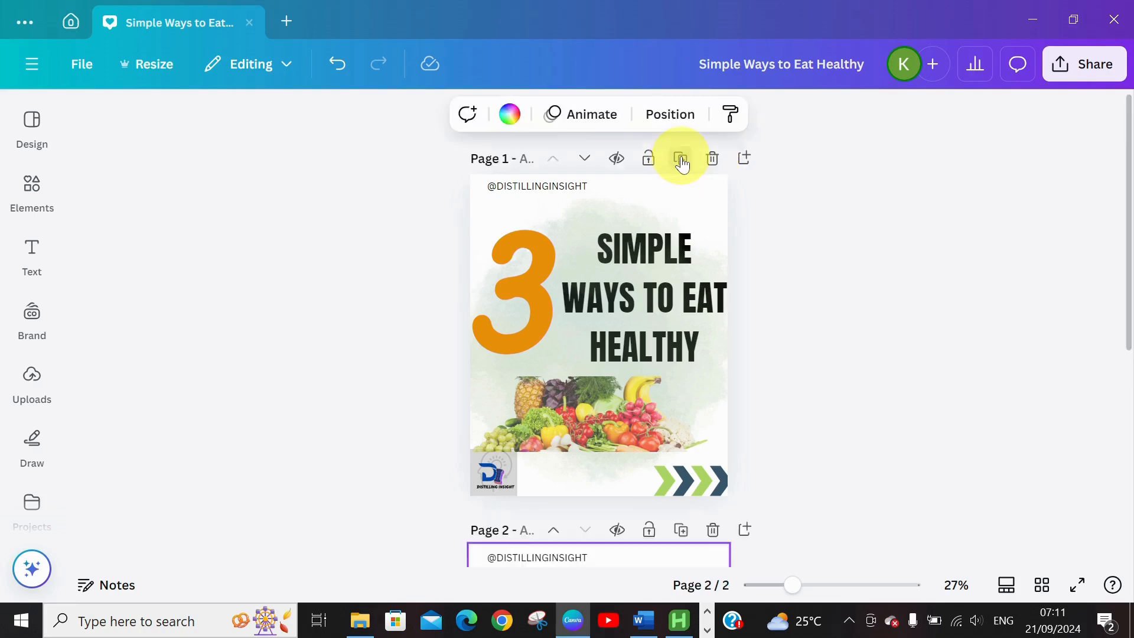
pyautogui.click(519, 286)
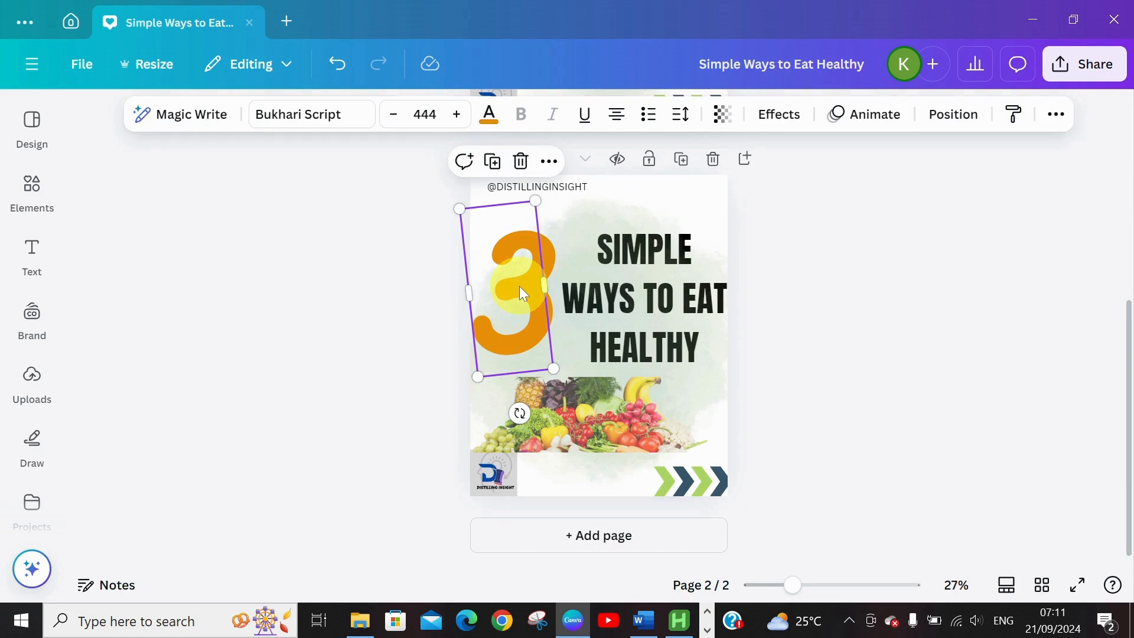
pyautogui.click(521, 160)
# - On page 2, move the watercolor background partly off the right side and shift the title toward the upper left
pyautogui.click(642, 277)
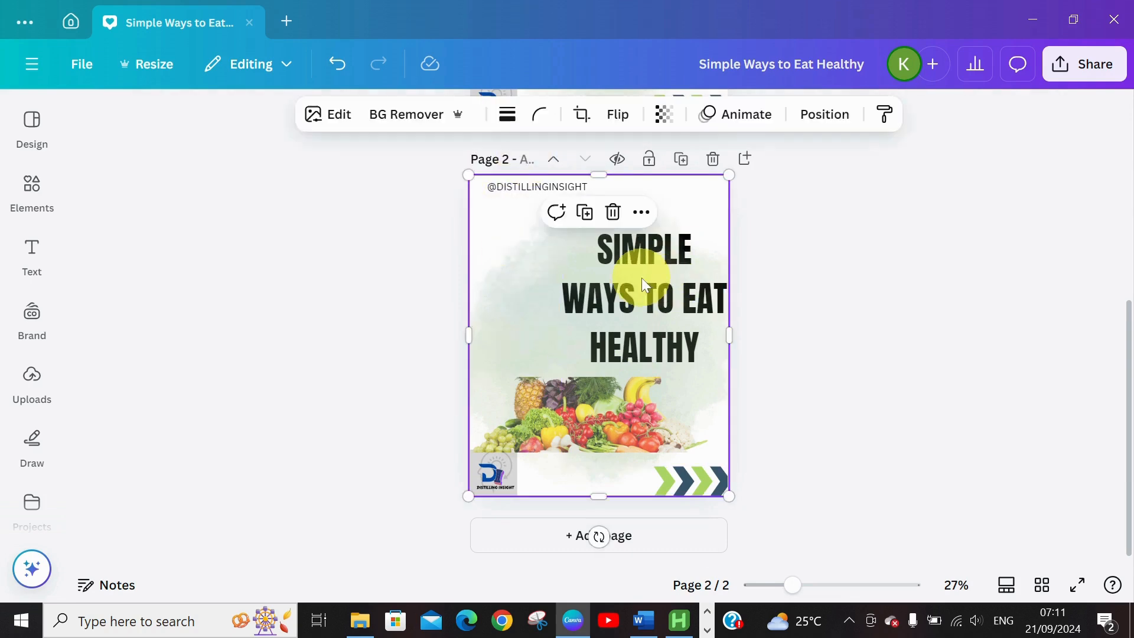
pyautogui.moveTo(589, 309); pyautogui.dragTo(756, 315)
pyautogui.moveTo(588, 266); pyautogui.dragTo(538, 286)
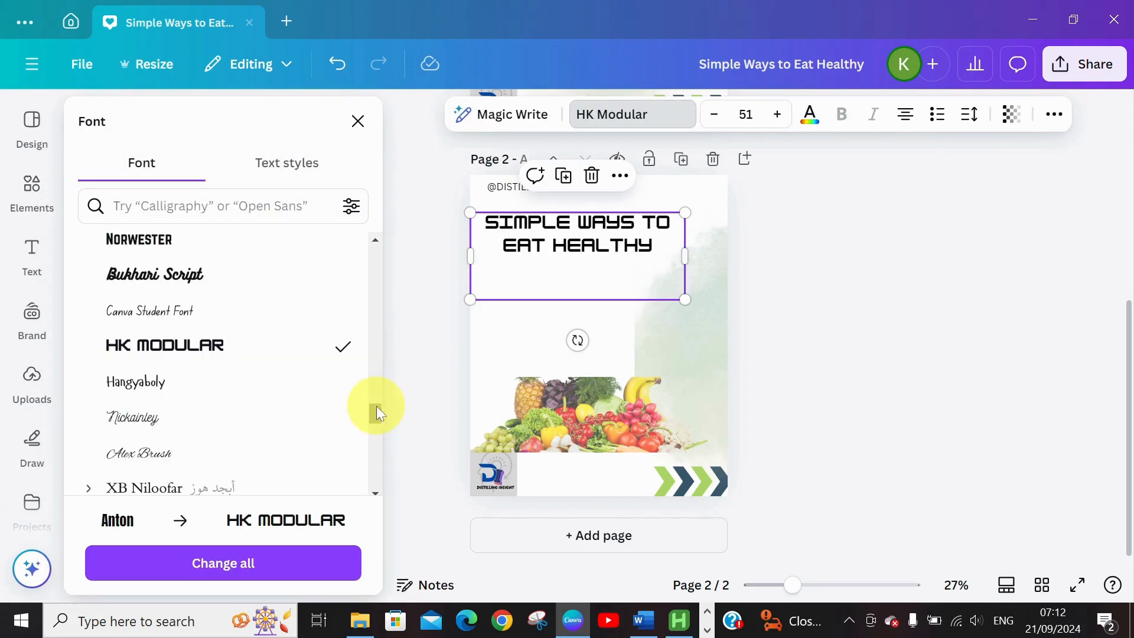
# - Set the page 2 title's font to Impact and scale its text box down to size 39.9
pyautogui.moveTo(377, 408); pyautogui.dragTo(378, 425)
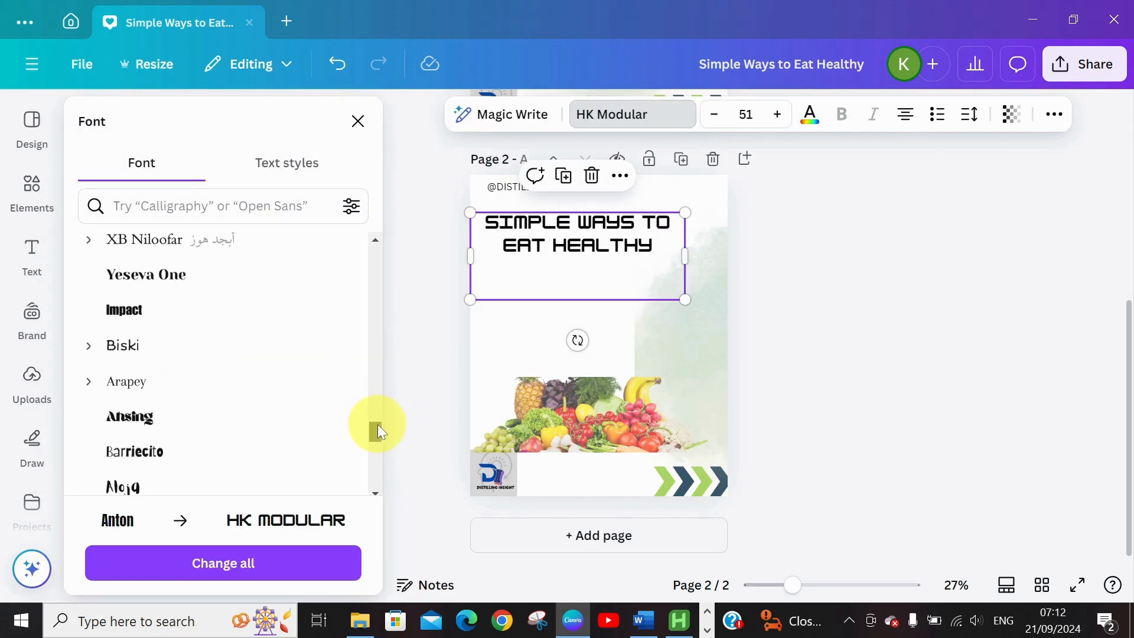
pyautogui.click(152, 317)
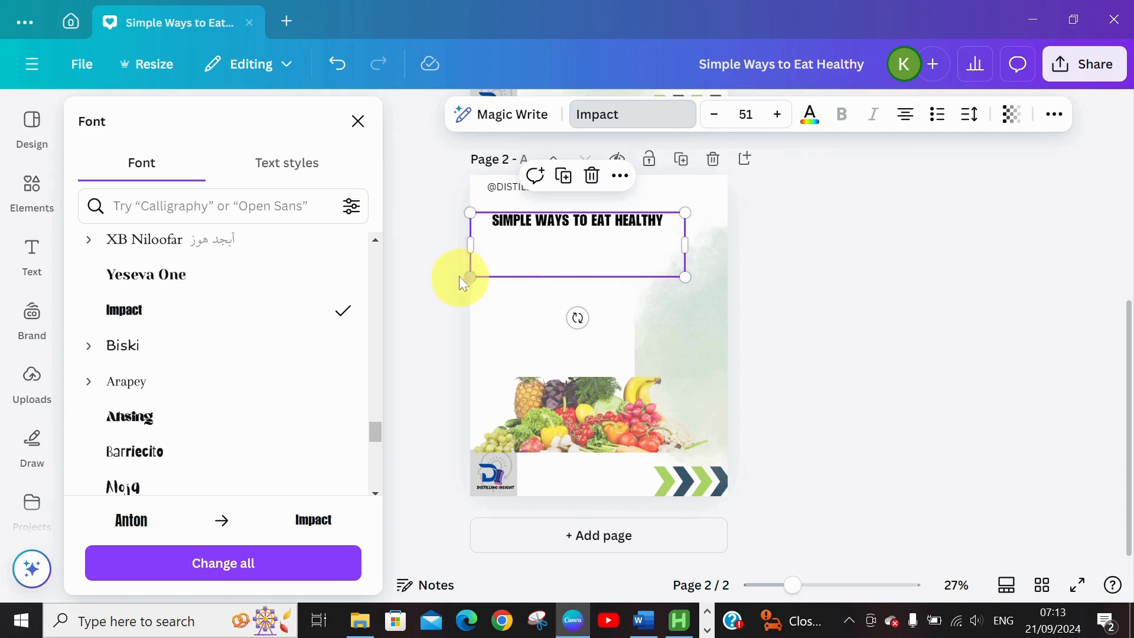
pyautogui.moveTo(469, 278); pyautogui.dragTo(509, 248)
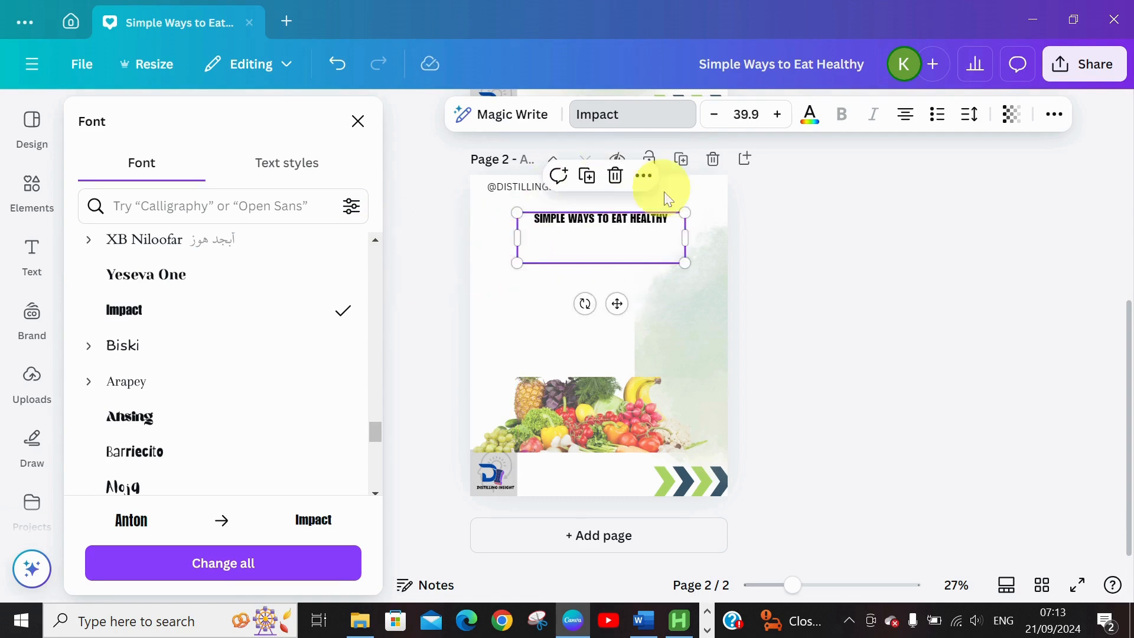
# - Increase the page 2 title's font size to 73.9 and widen its text box to the page's right edge
pyautogui.doubleClick(591, 258)
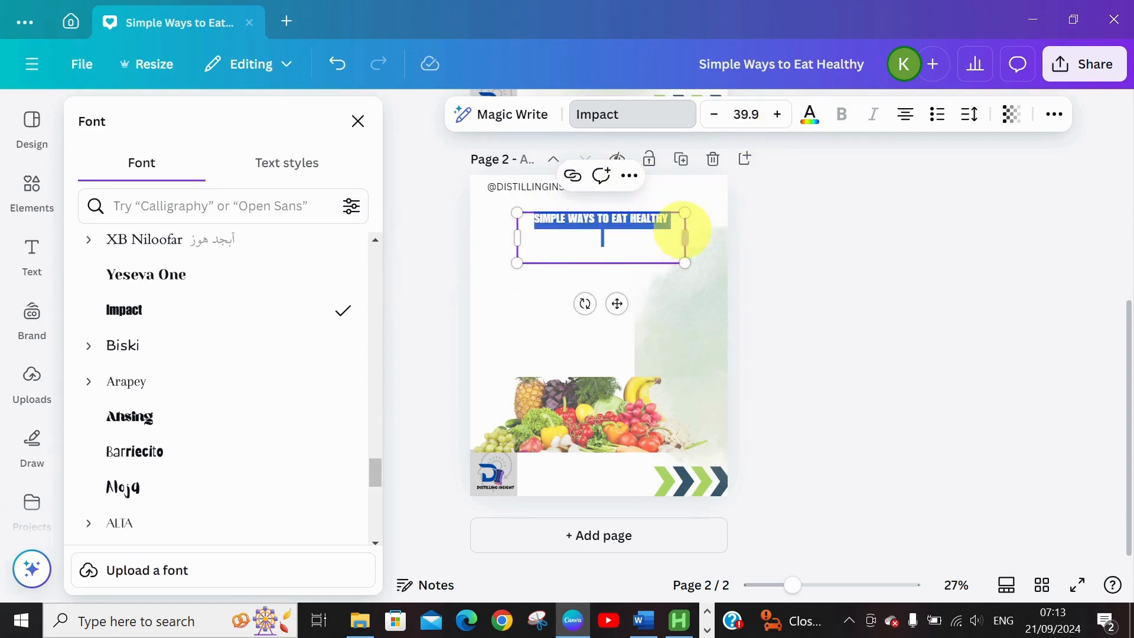
pyautogui.click(775, 118)
pyautogui.click(776, 119)
pyautogui.click(775, 119)
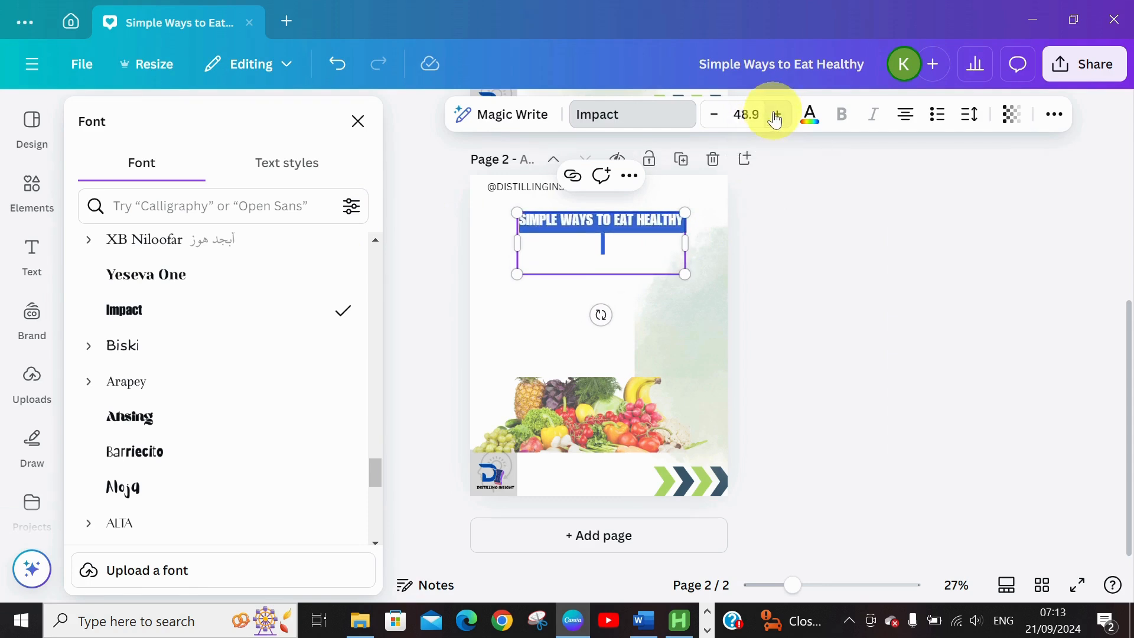
pyautogui.click(775, 119)
pyautogui.click(776, 118)
pyautogui.click(776, 119)
pyautogui.click(776, 119)
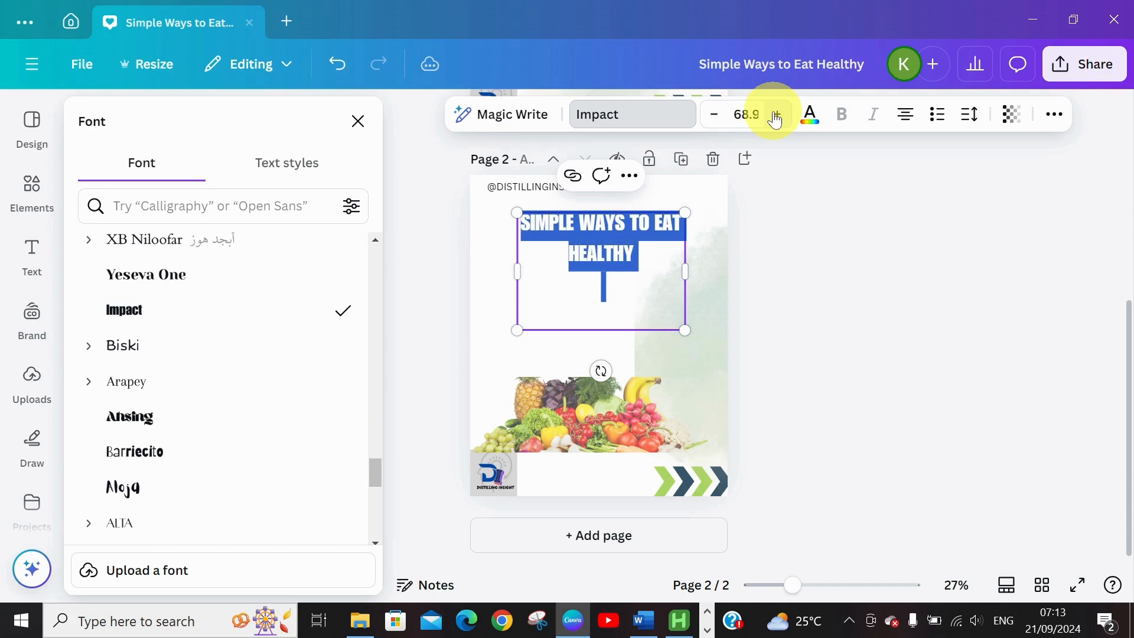
pyautogui.click(775, 119)
pyautogui.moveTo(686, 275); pyautogui.dragTo(736, 264)
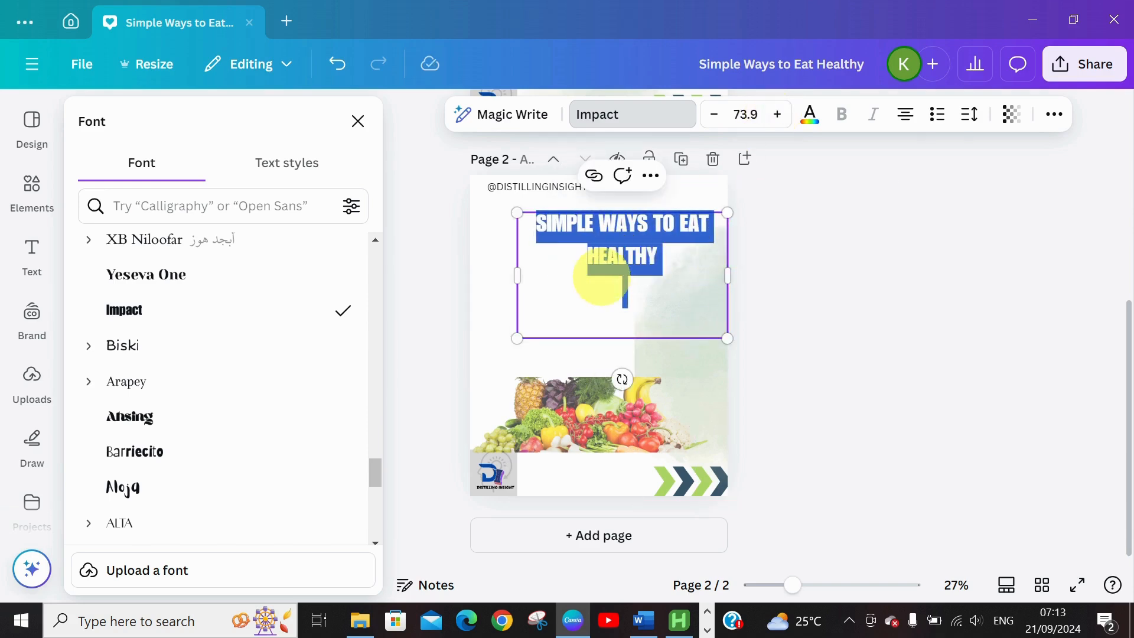
pyautogui.click(599, 278)
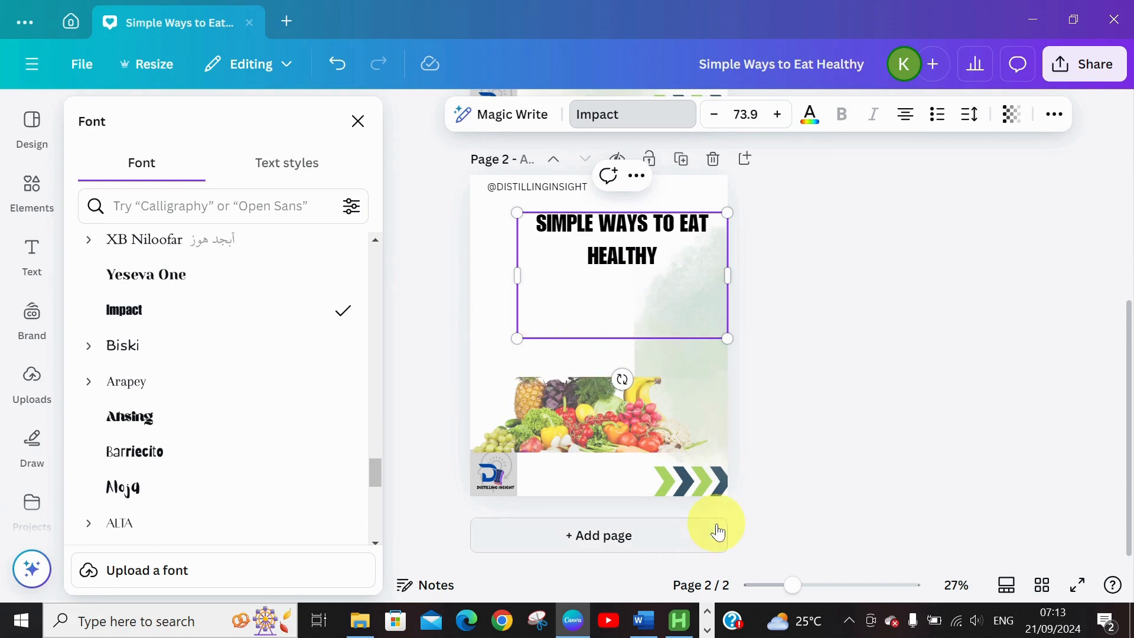
# - Copy slide 2's heading "Focus on Whole Foods" from the Word script and return to Canva
pyautogui.click(644, 620)
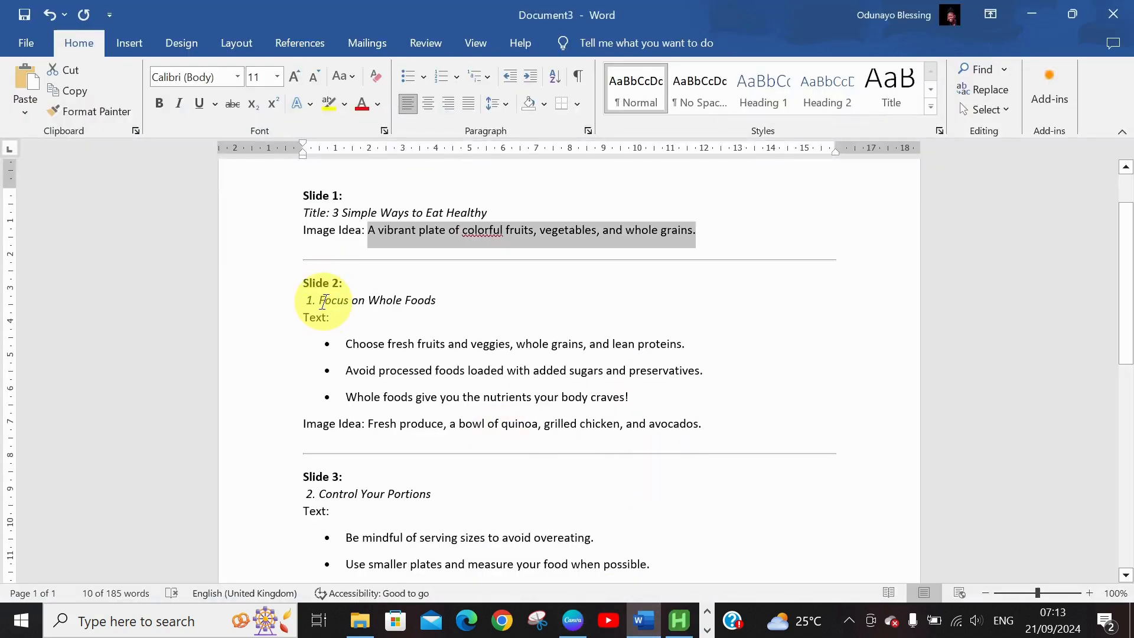
pyautogui.moveTo(320, 302); pyautogui.dragTo(446, 307)
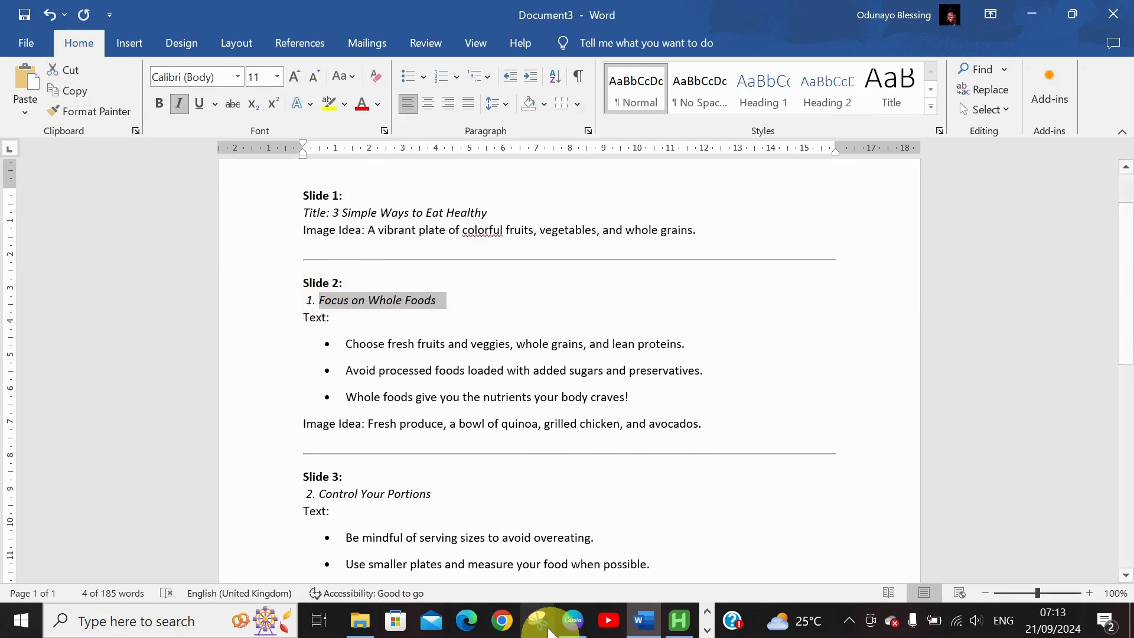
pyautogui.click(572, 620)
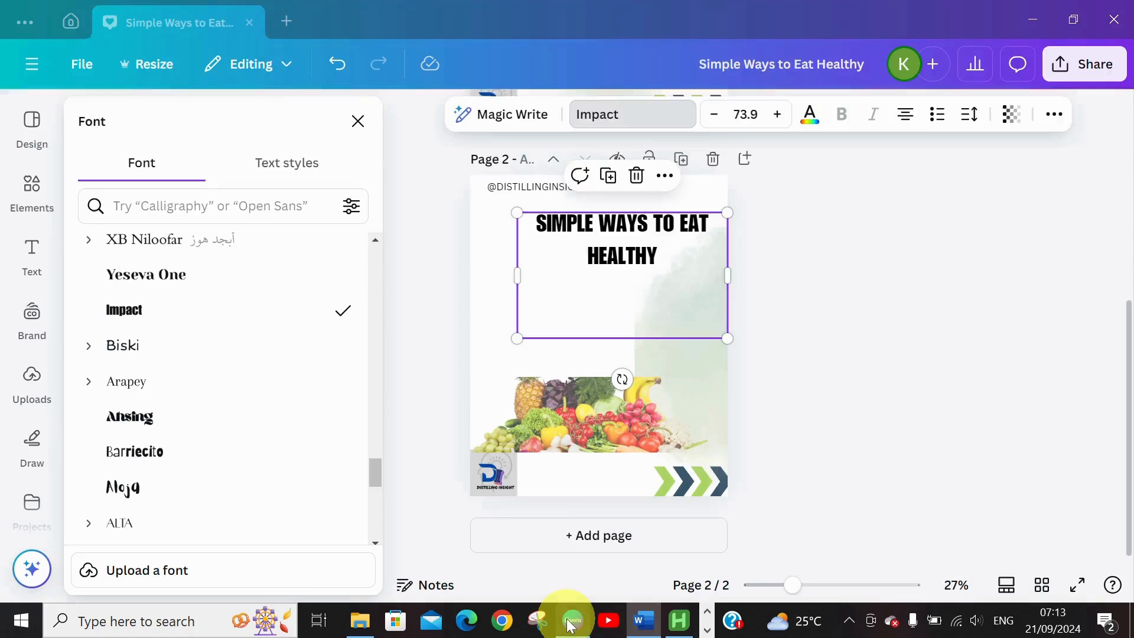
# - Delete the "SIMPLE WAYS TO EAT HEALTHY" text box from page 2
pyautogui.tripleClick(551, 239)
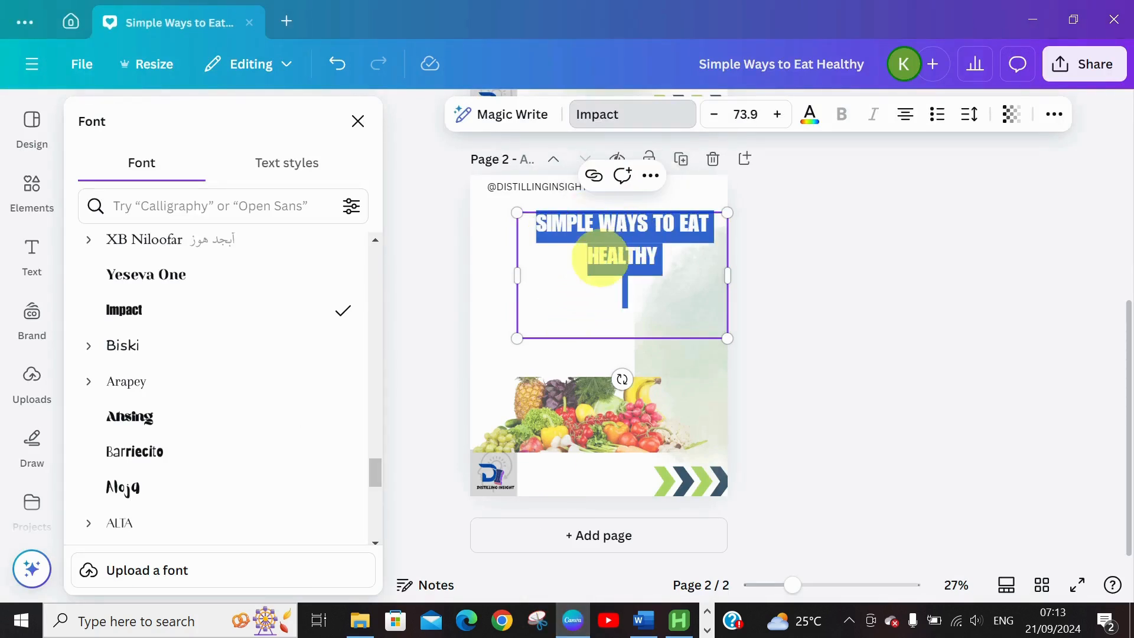
pyautogui.press('Escape')
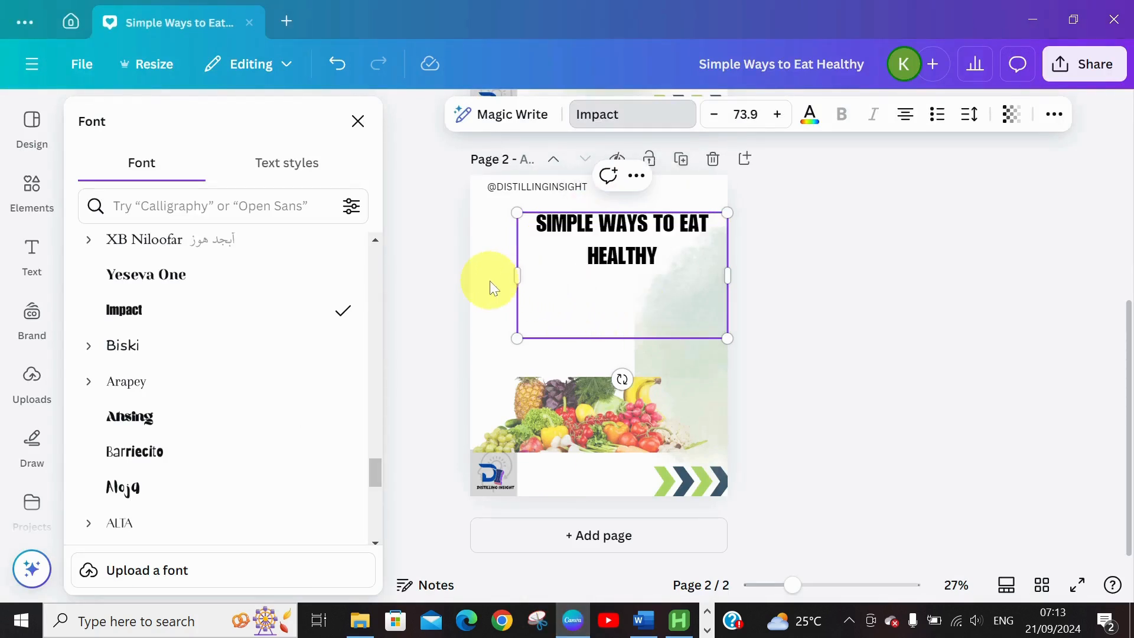
pyautogui.click(552, 271)
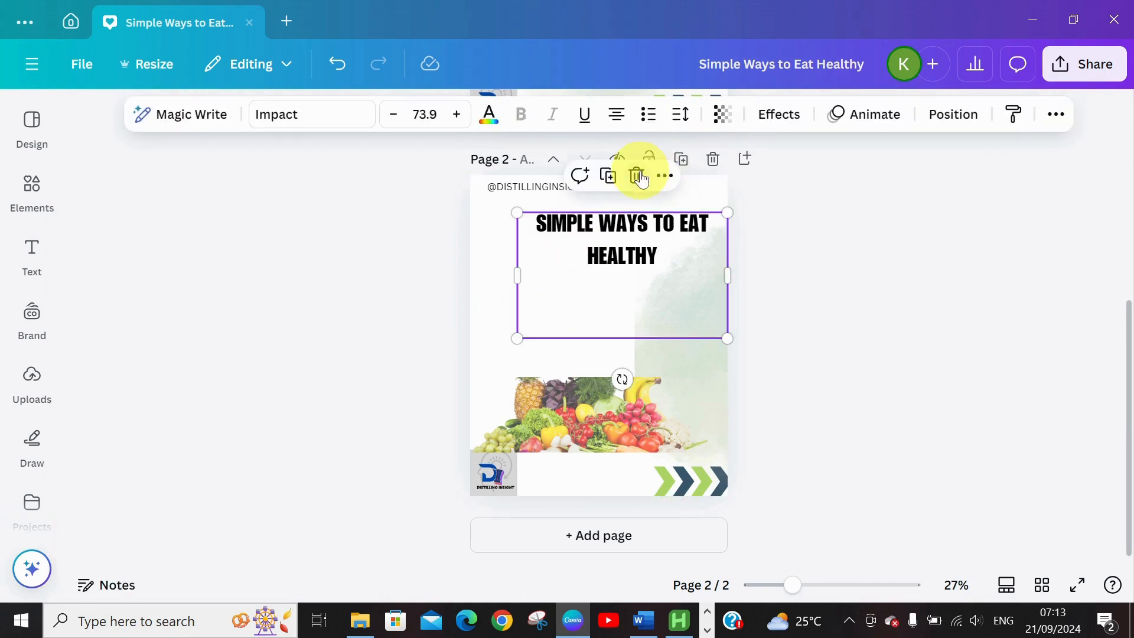
pyautogui.click(638, 177)
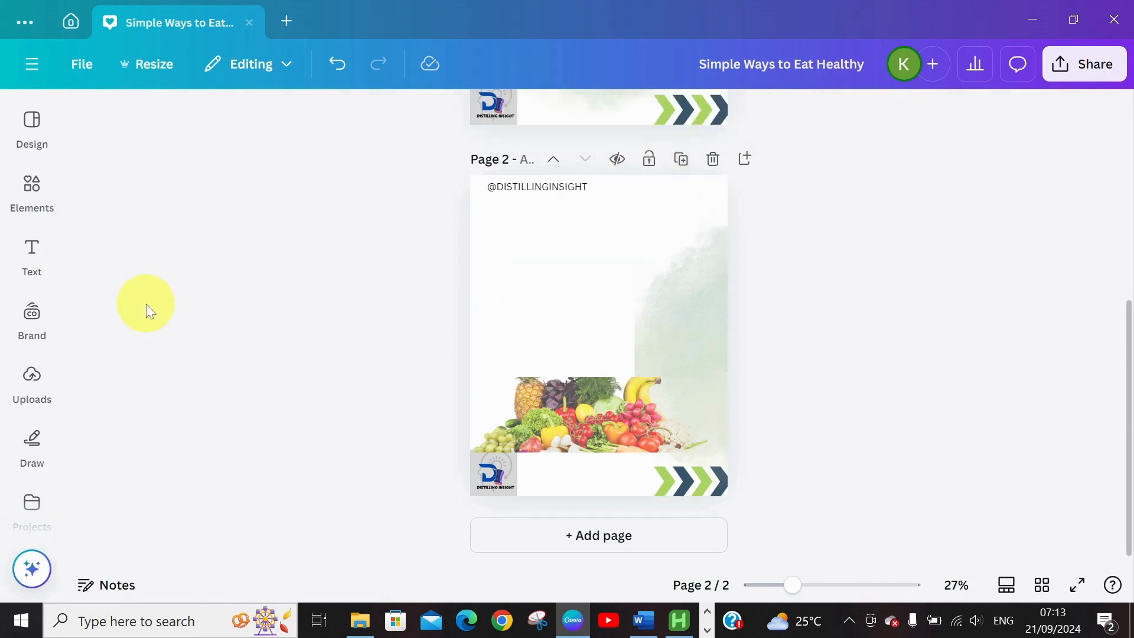
pyautogui.click(34, 259)
pyautogui.click(177, 377)
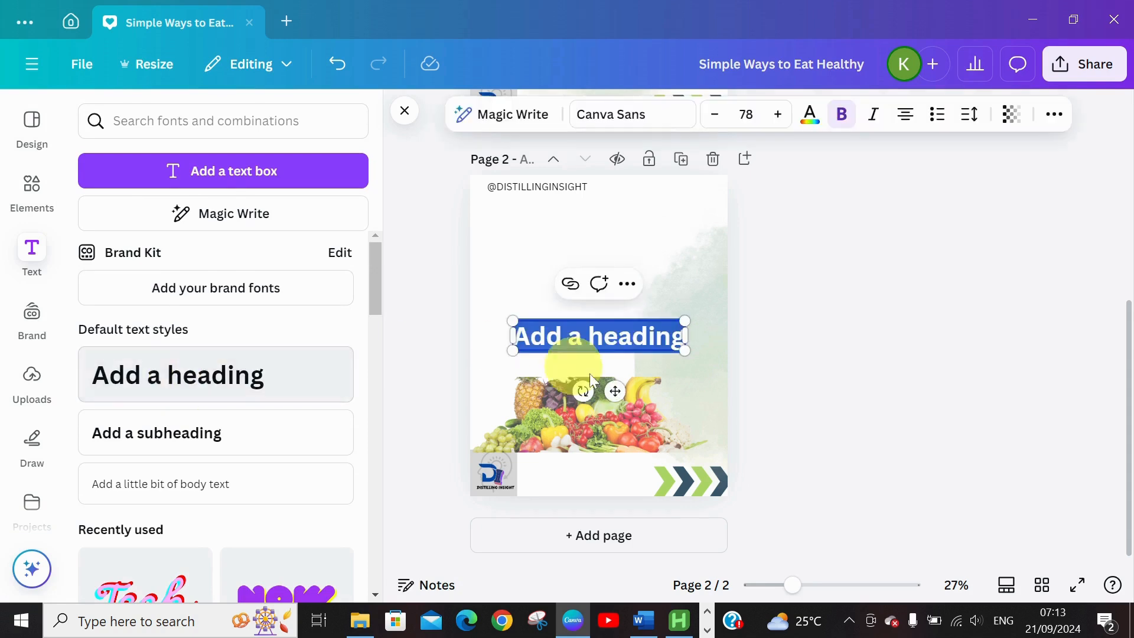
pyautogui.moveTo(615, 391); pyautogui.dragTo(604, 291)
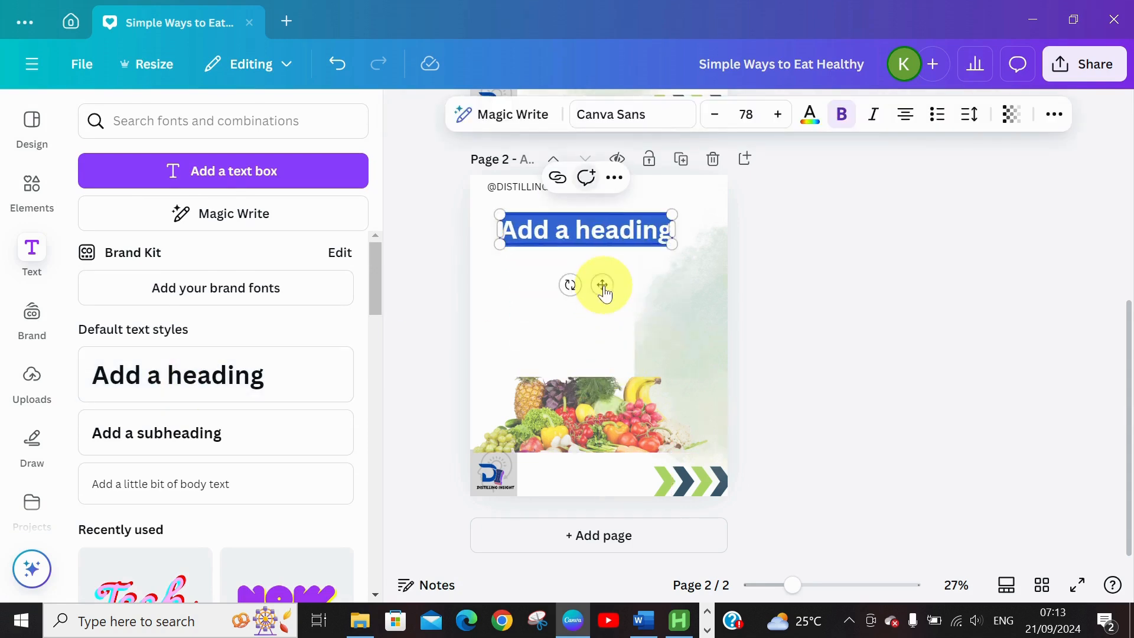
pyautogui.click(582, 229)
pyautogui.write('Focus on Whole Foods')
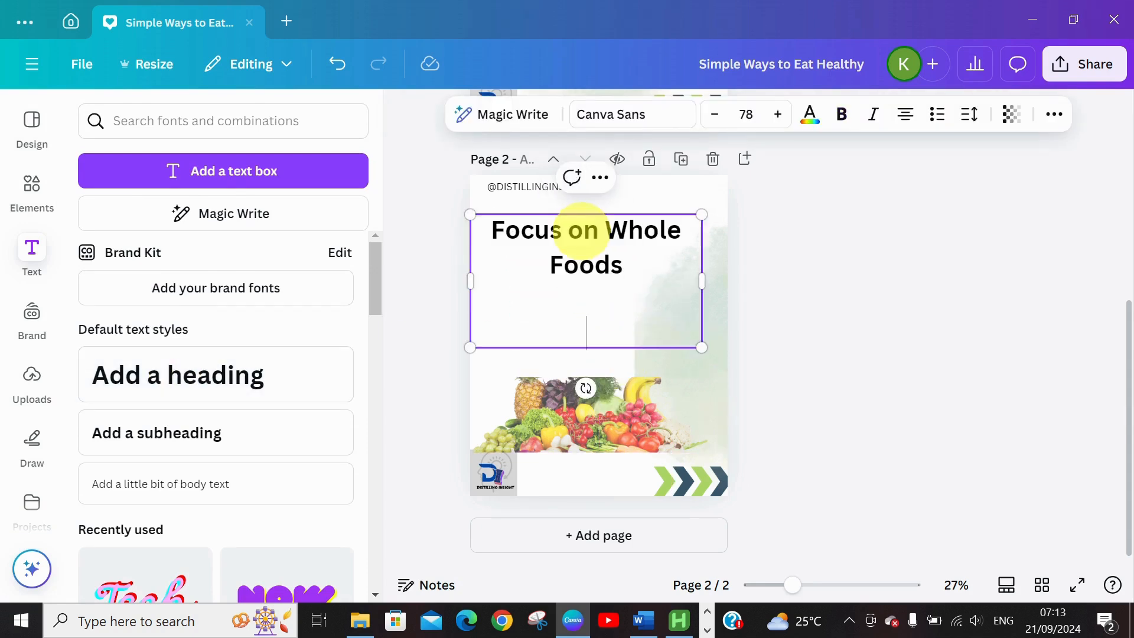
pyautogui.press('BackSpace')
pyautogui.press('BackSpace')
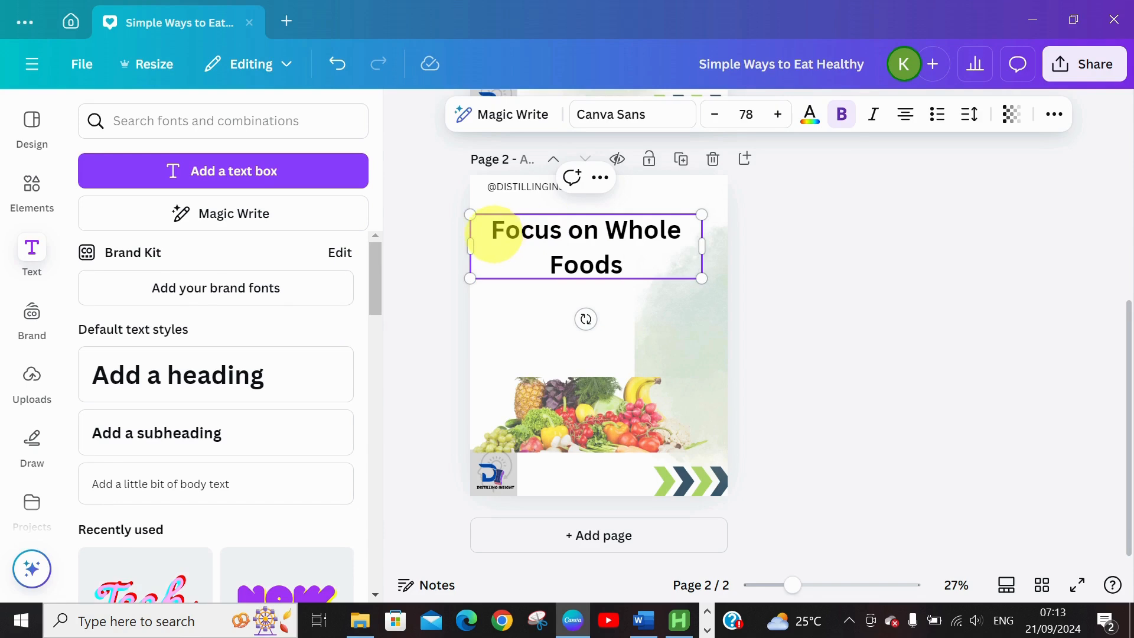
# - Convert the page 2 heading to uppercase and move it slightly down toward the page's right edge
pyautogui.moveTo(496, 232); pyautogui.dragTo(621, 269)
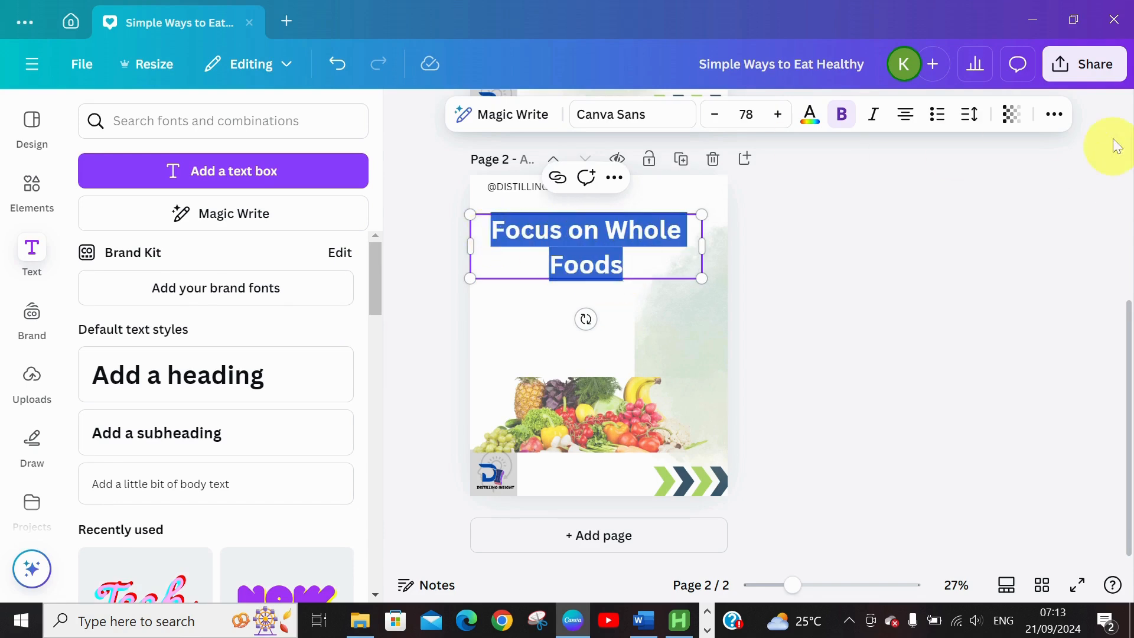
pyautogui.click(1066, 116)
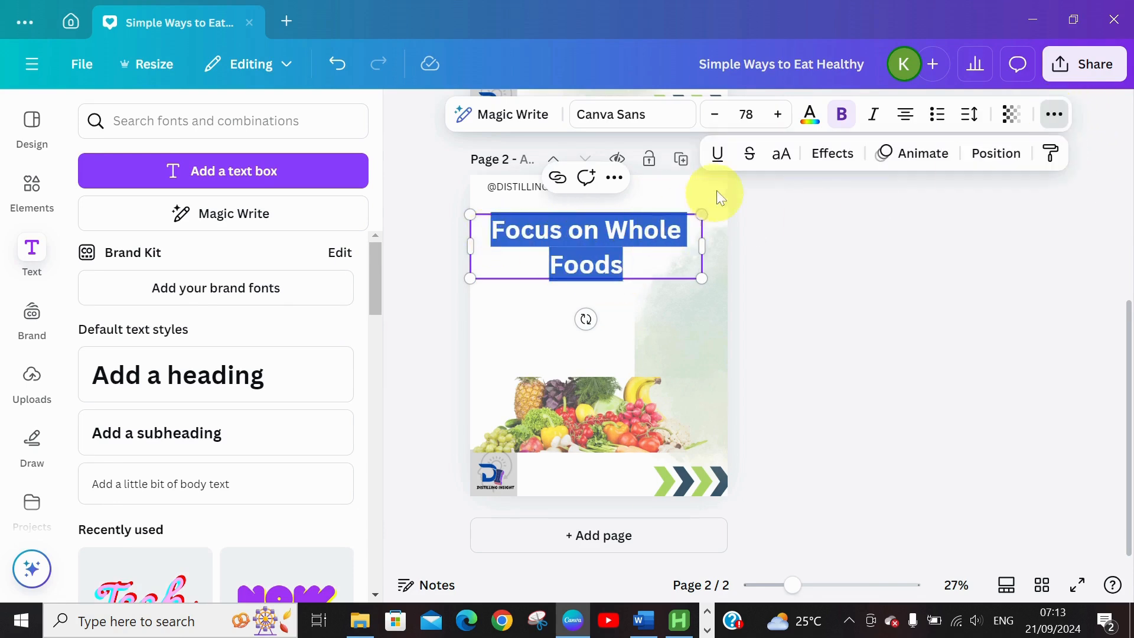
pyautogui.click(781, 159)
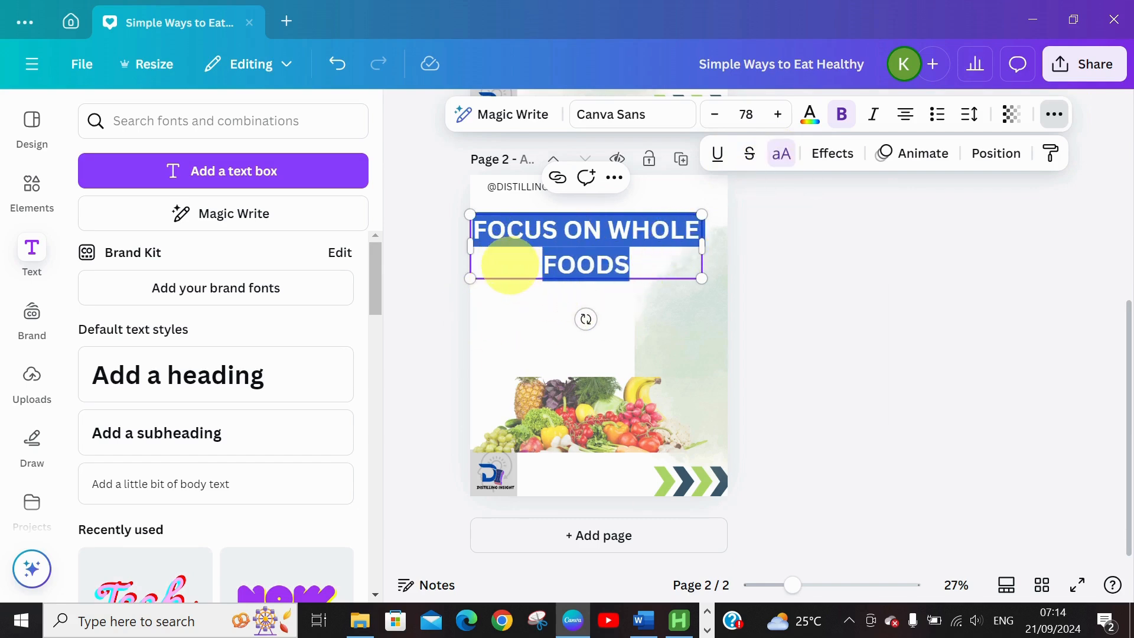
pyautogui.click(515, 298)
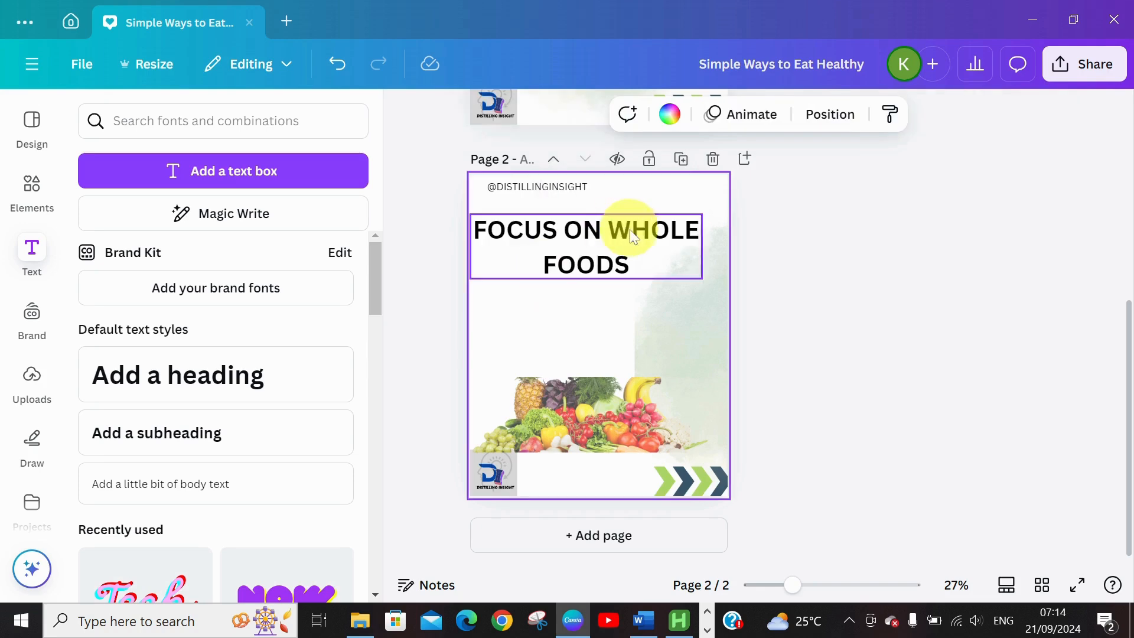
pyautogui.moveTo(611, 236); pyautogui.dragTo(596, 271)
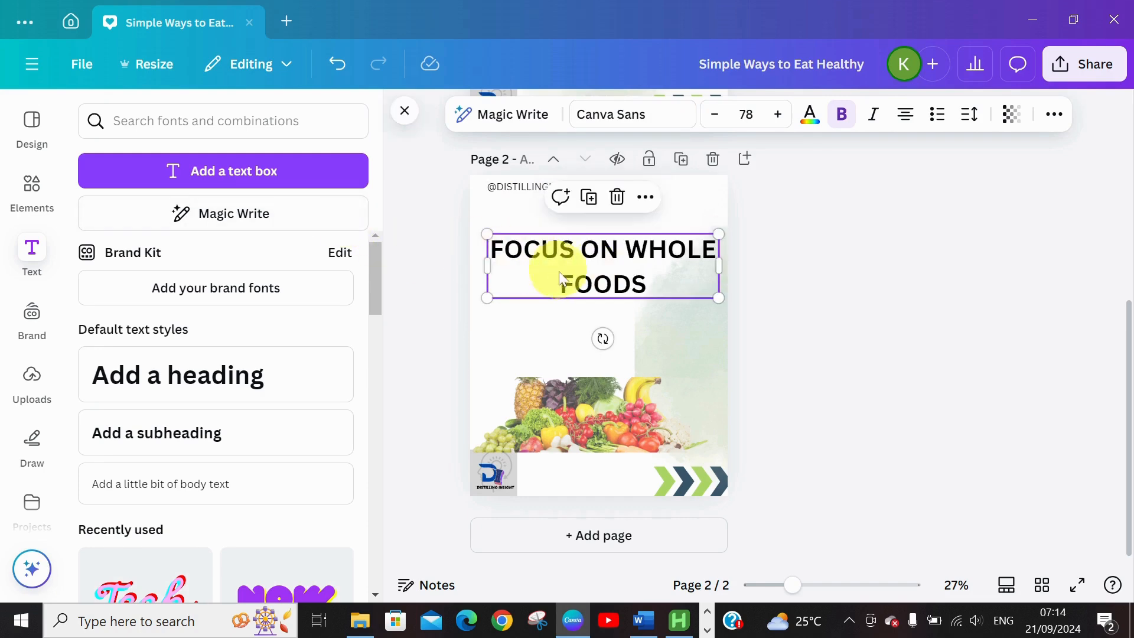
# - Search the elements library for "SHAPES" and add a circle shape to page 2
pyautogui.click(31, 203)
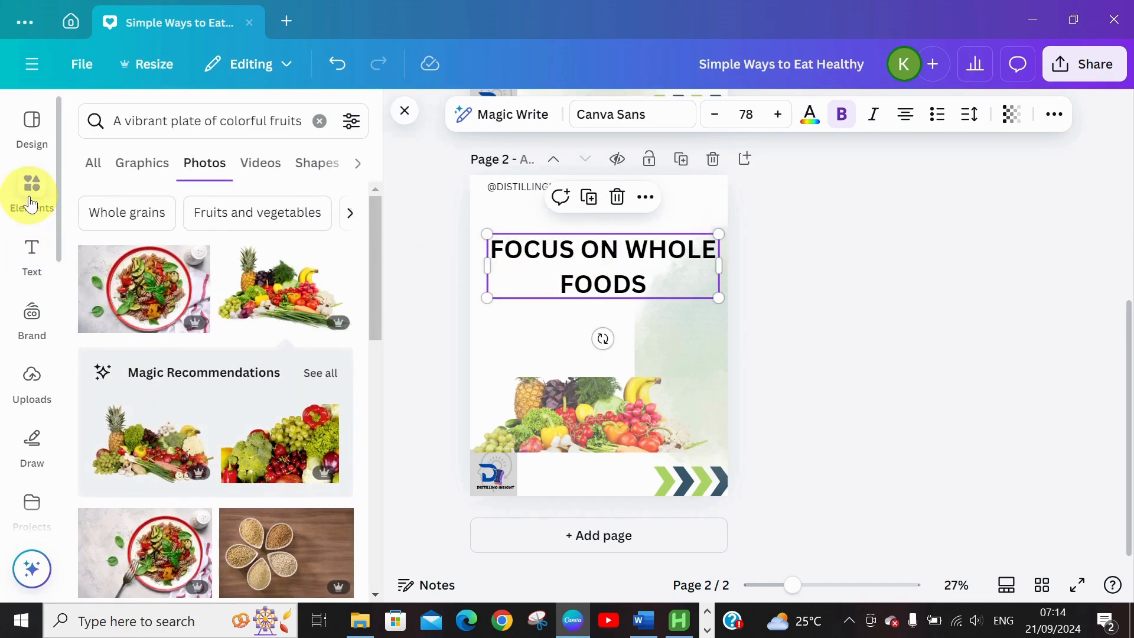
pyautogui.click(319, 121)
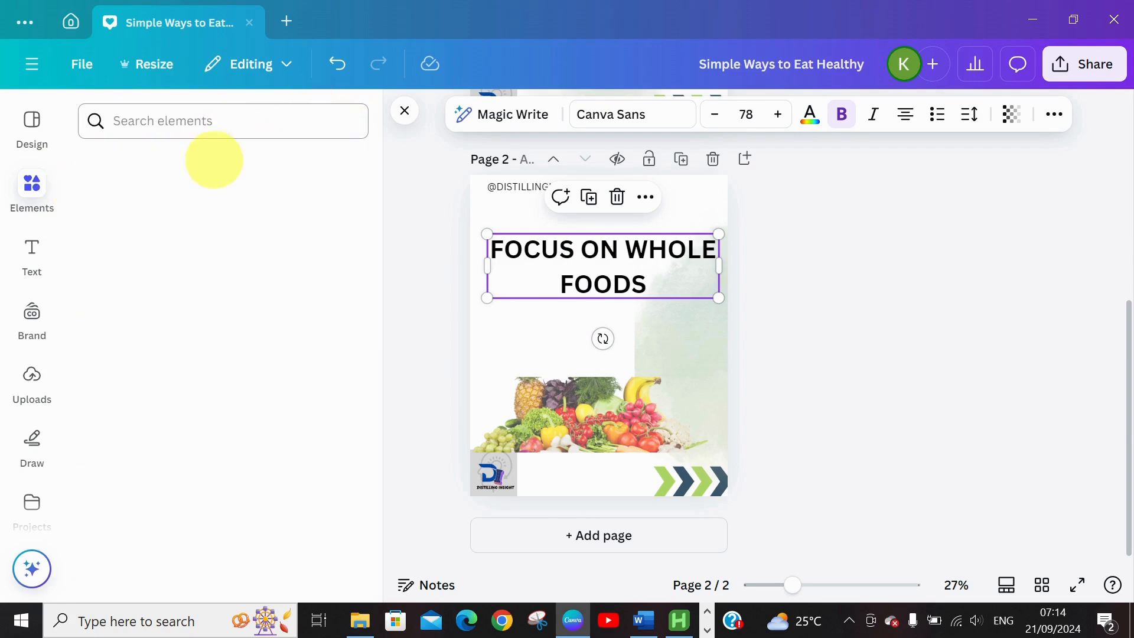
pyautogui.click(205, 120)
pyautogui.write('SHAPES')
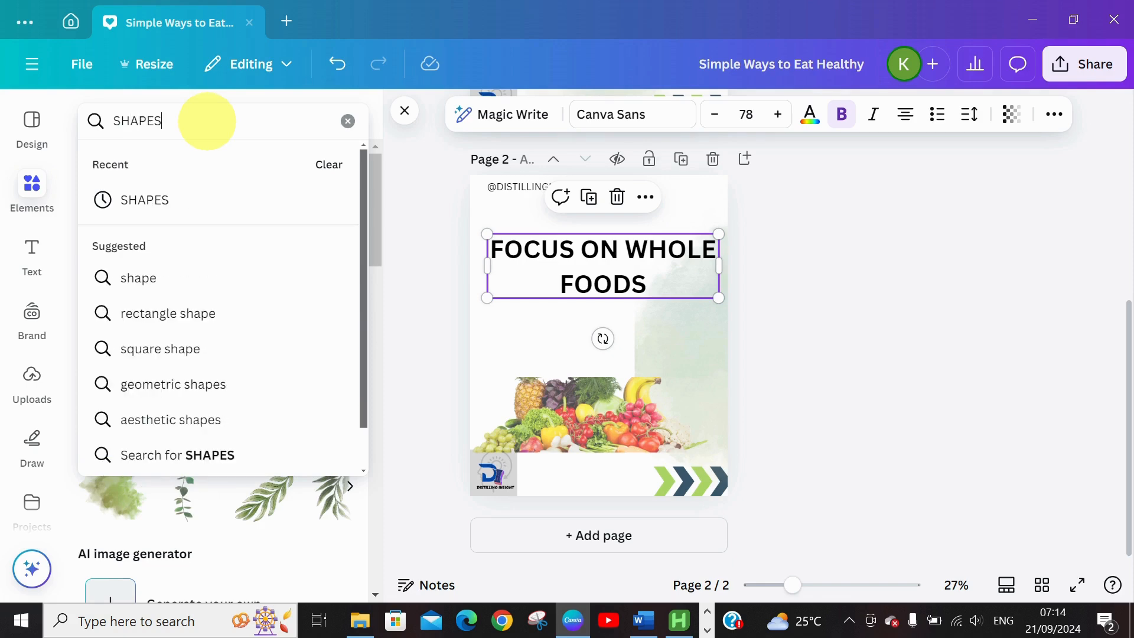
pyautogui.click(186, 204)
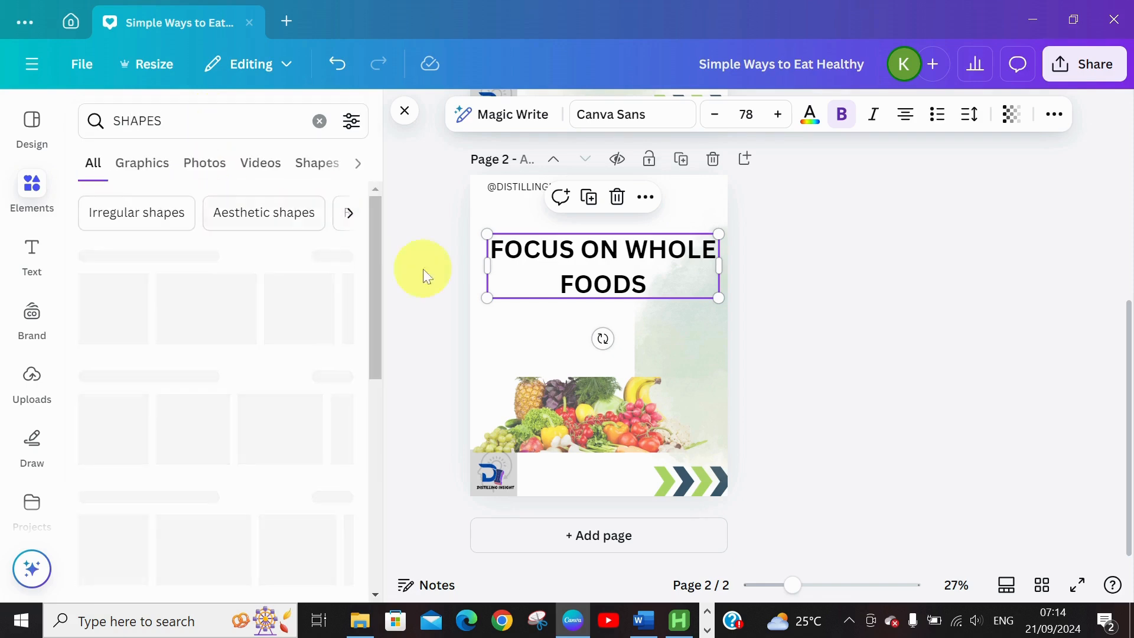
pyautogui.click(226, 289)
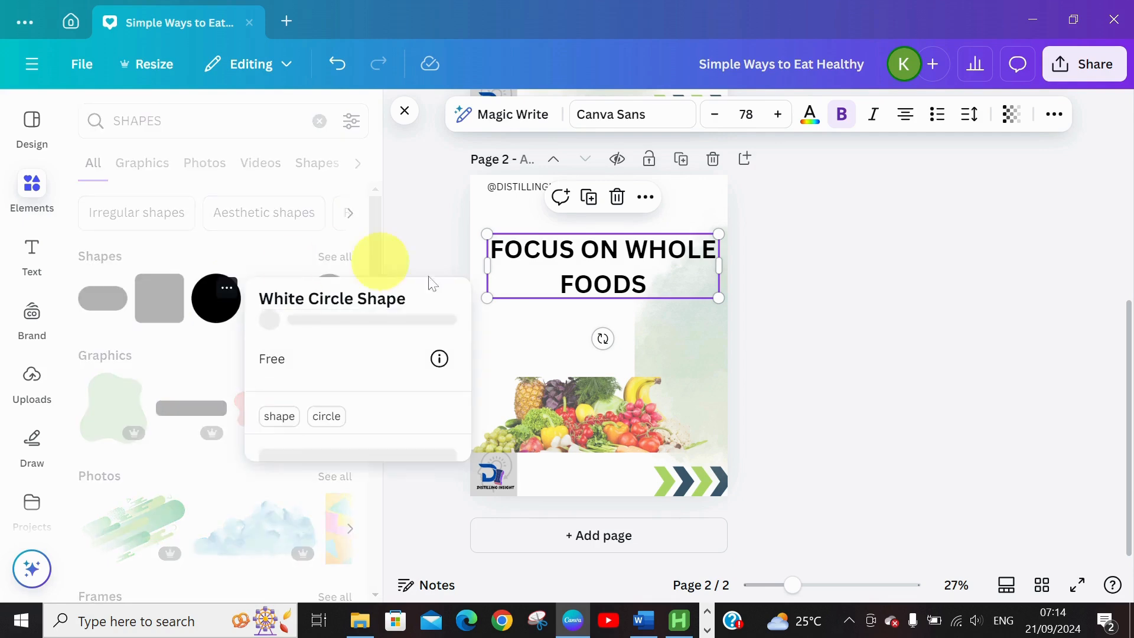
pyautogui.click(215, 313)
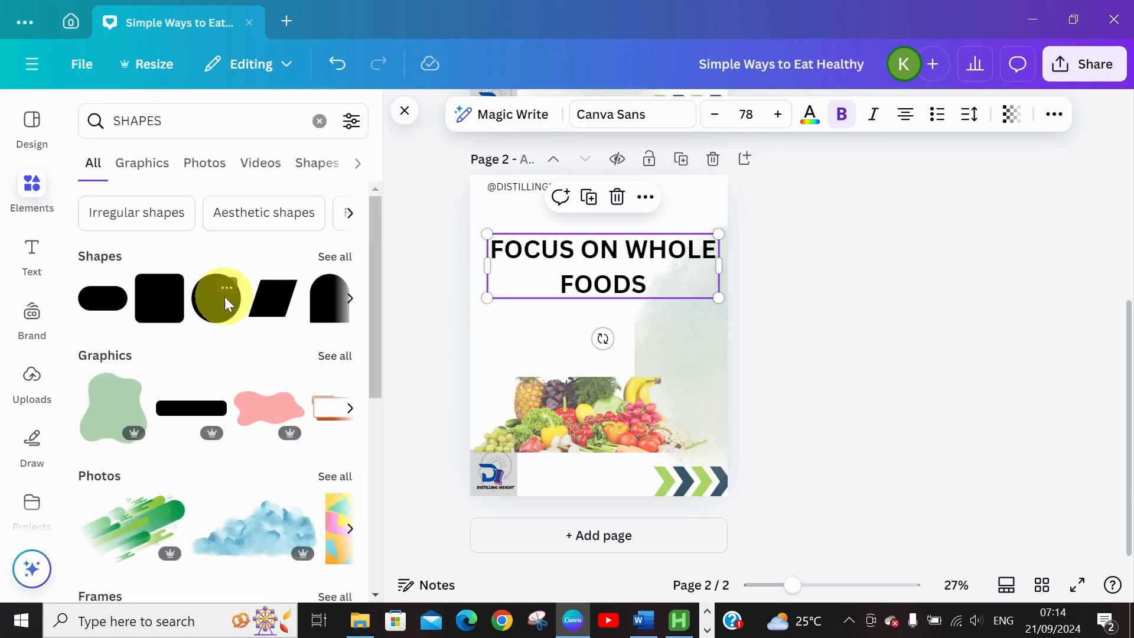
pyautogui.click(226, 295)
pyautogui.click(204, 303)
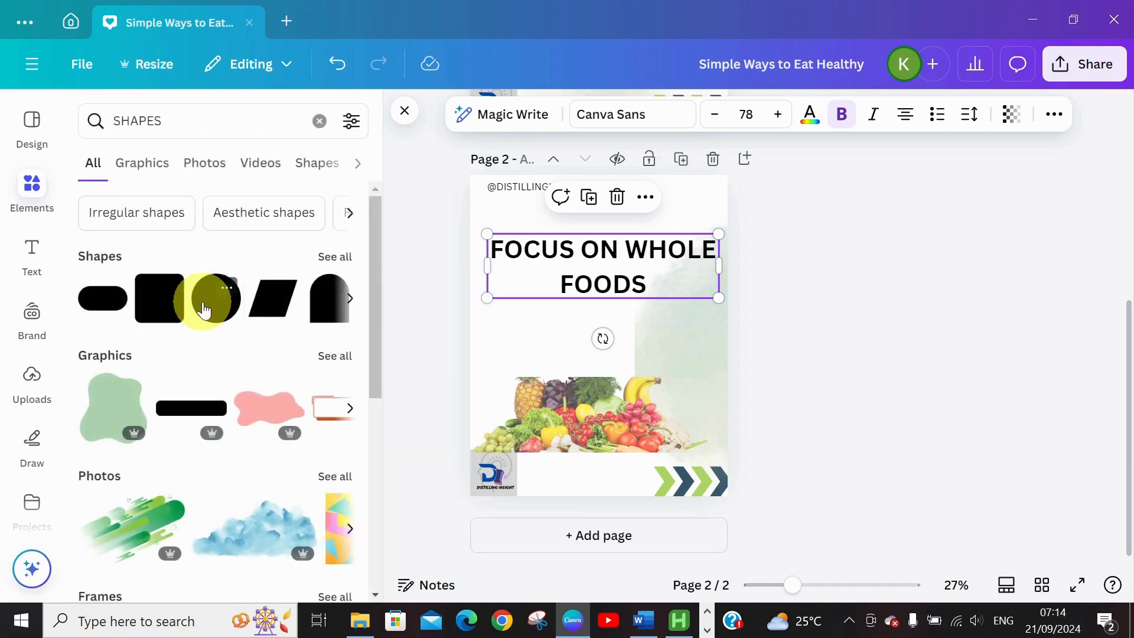
pyautogui.click(219, 311)
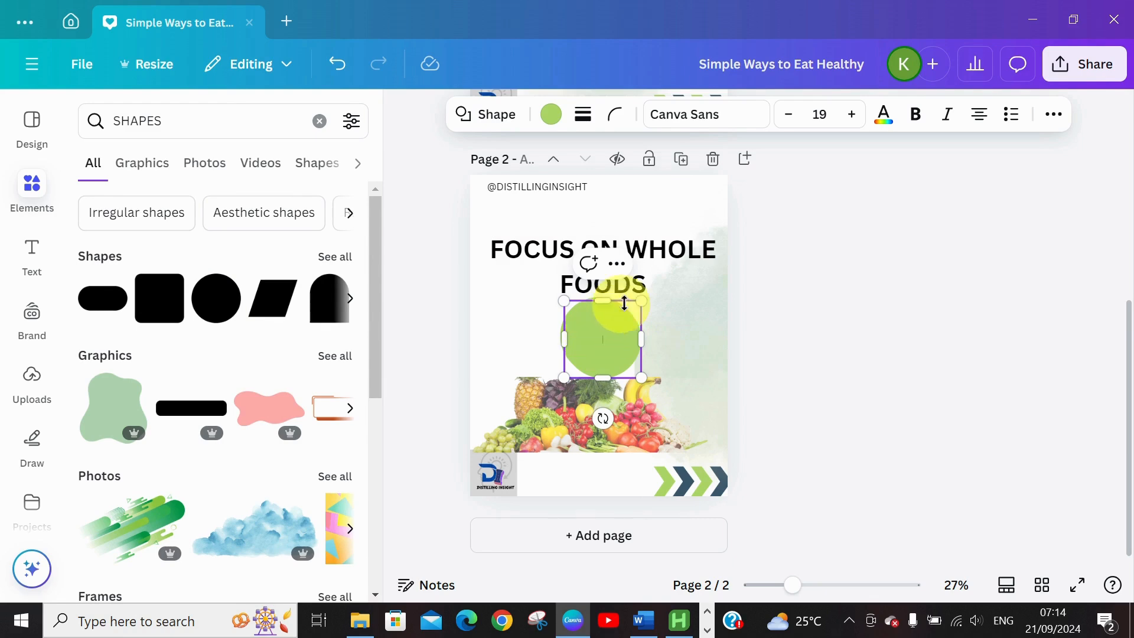
# - Move the upper of the two overlapping green circles away and delete it as a duplicate
pyautogui.click(523, 330)
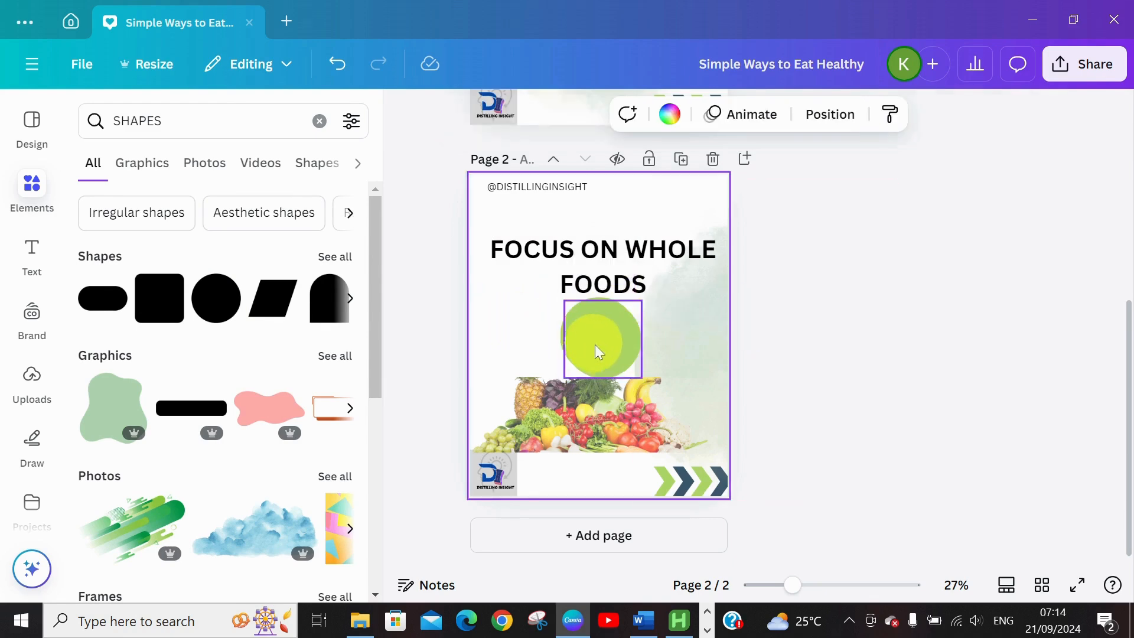
pyautogui.moveTo(597, 347); pyautogui.dragTo(523, 243)
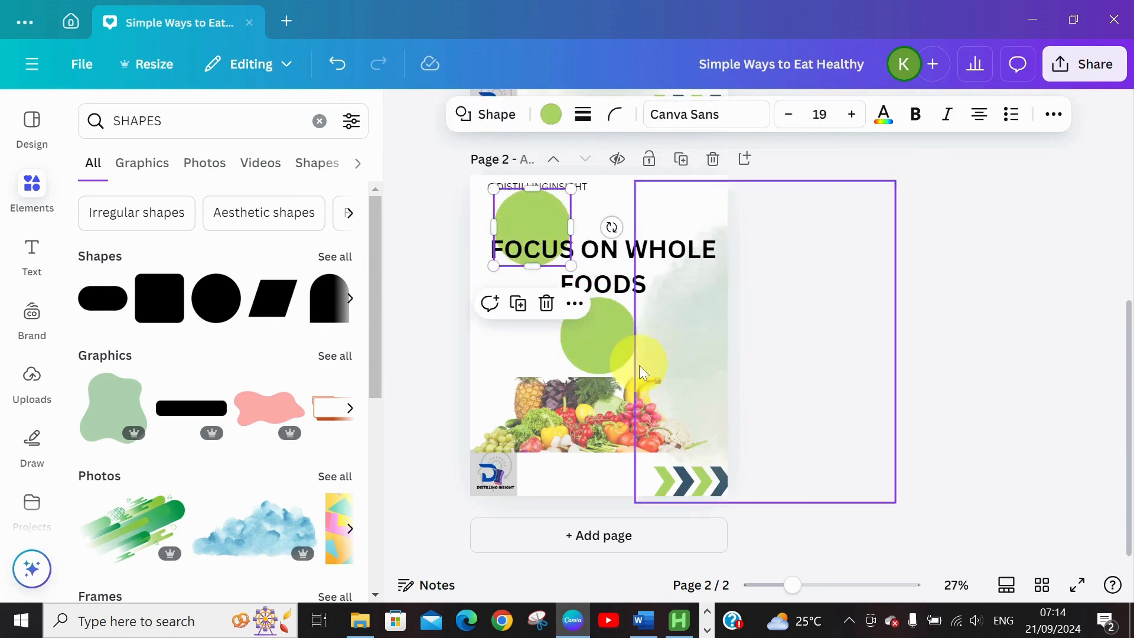
pyautogui.click(547, 304)
# - Shrink the remaining green circle and place it in page 2's upper-right corner above the heading
pyautogui.click(602, 340)
pyautogui.moveTo(602, 339); pyautogui.dragTo(537, 233)
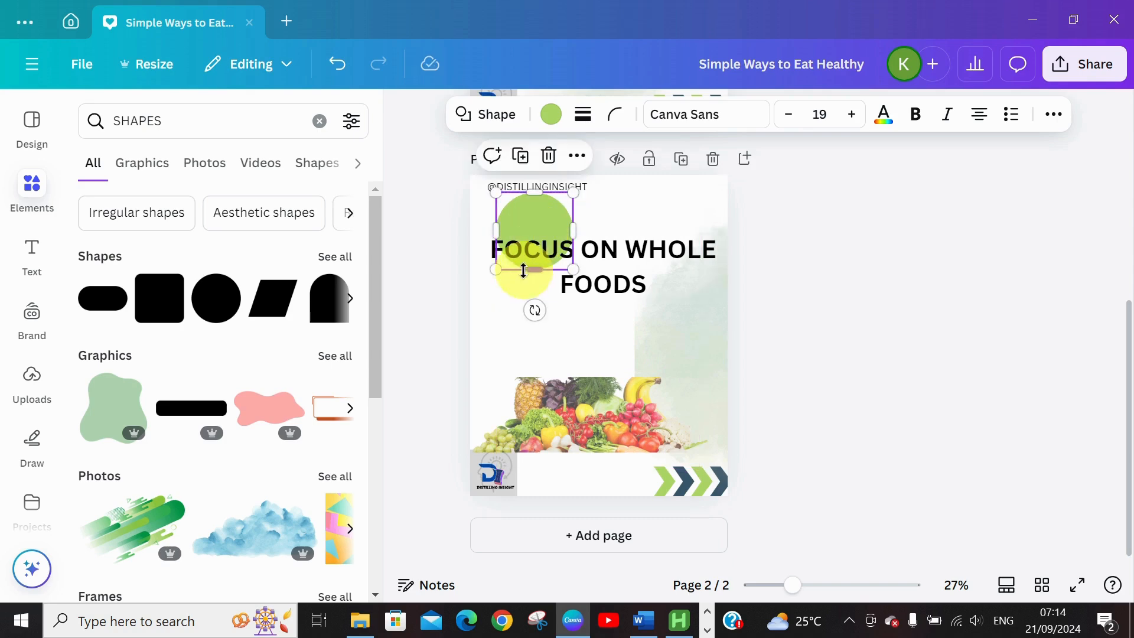
pyautogui.moveTo(495, 272); pyautogui.dragTo(536, 228)
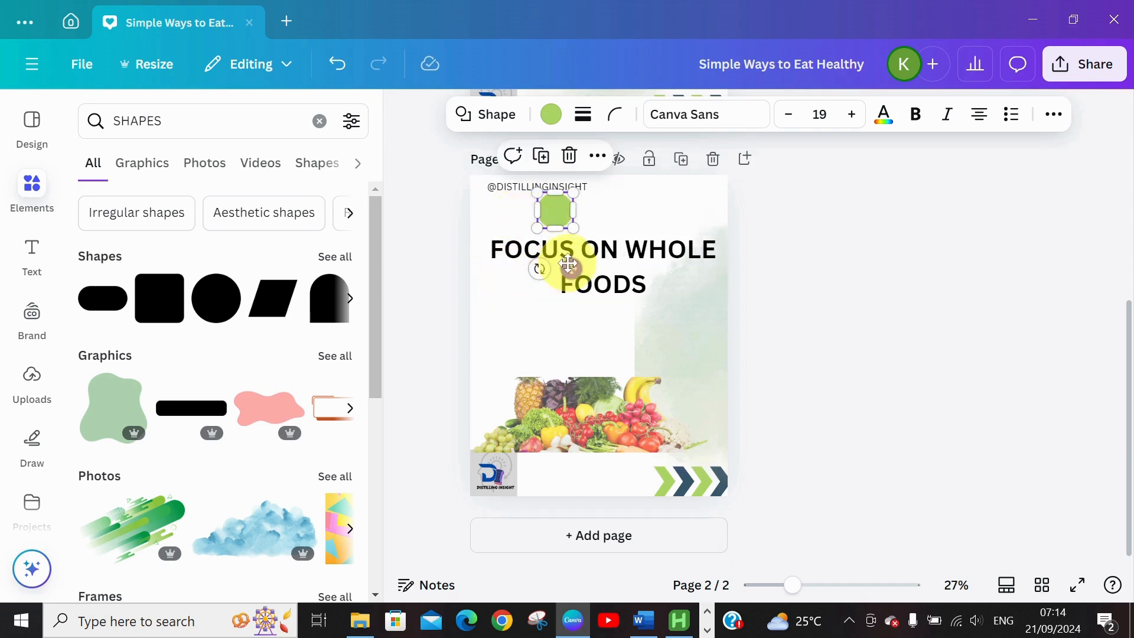
pyautogui.moveTo(572, 264); pyautogui.dragTo(528, 265)
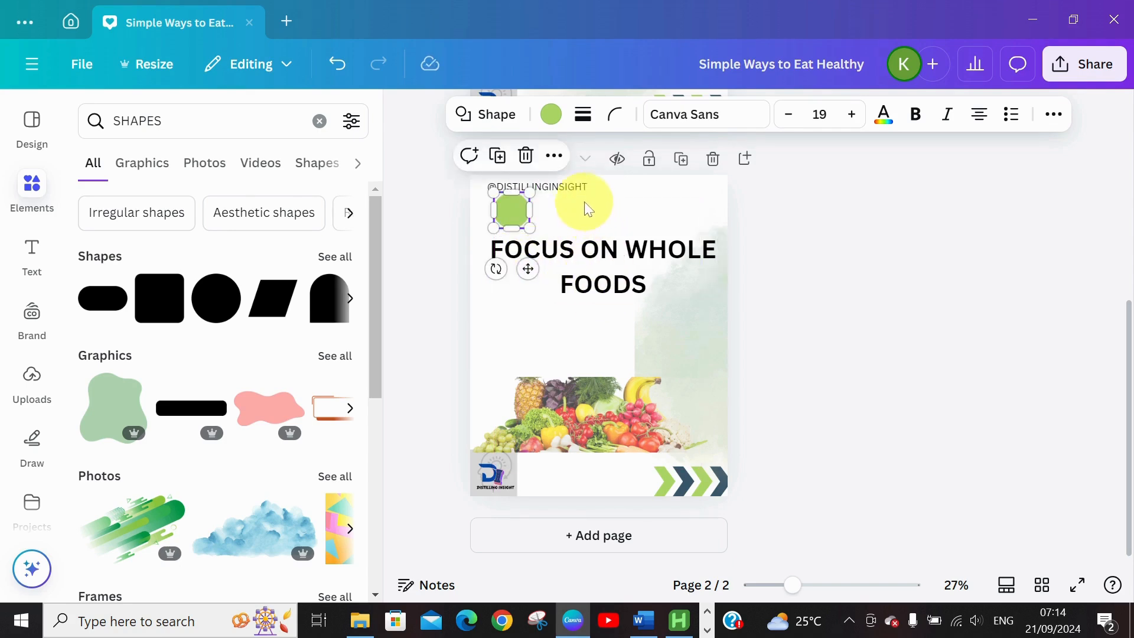
pyautogui.moveTo(514, 222); pyautogui.dragTo(699, 215)
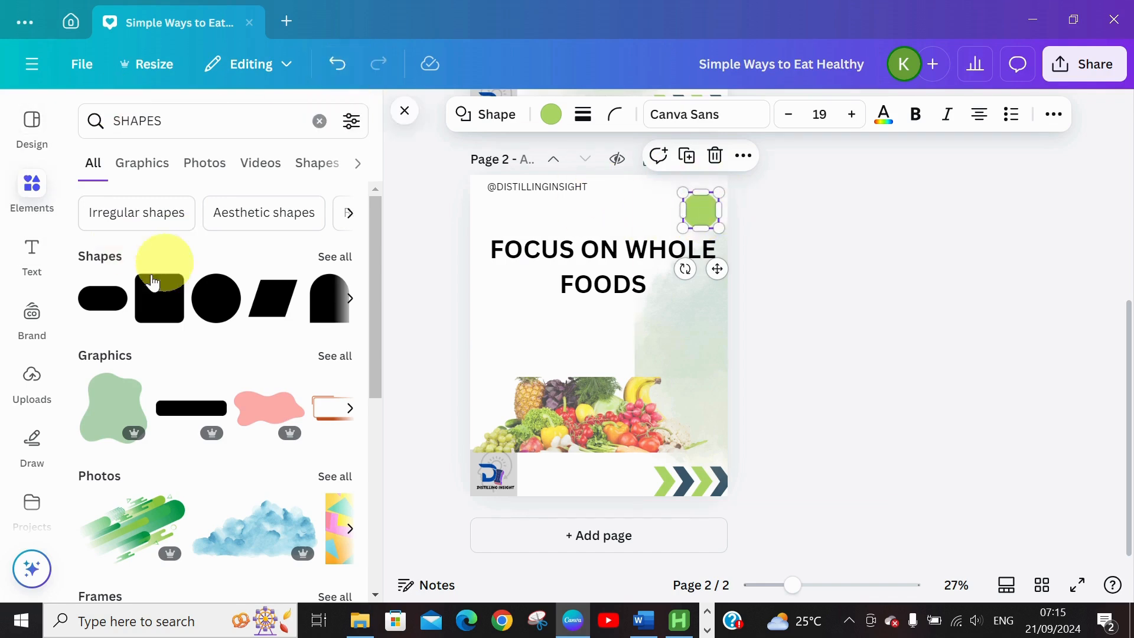
# - Add body text reading "01" and place it on the green circle
pyautogui.click(32, 254)
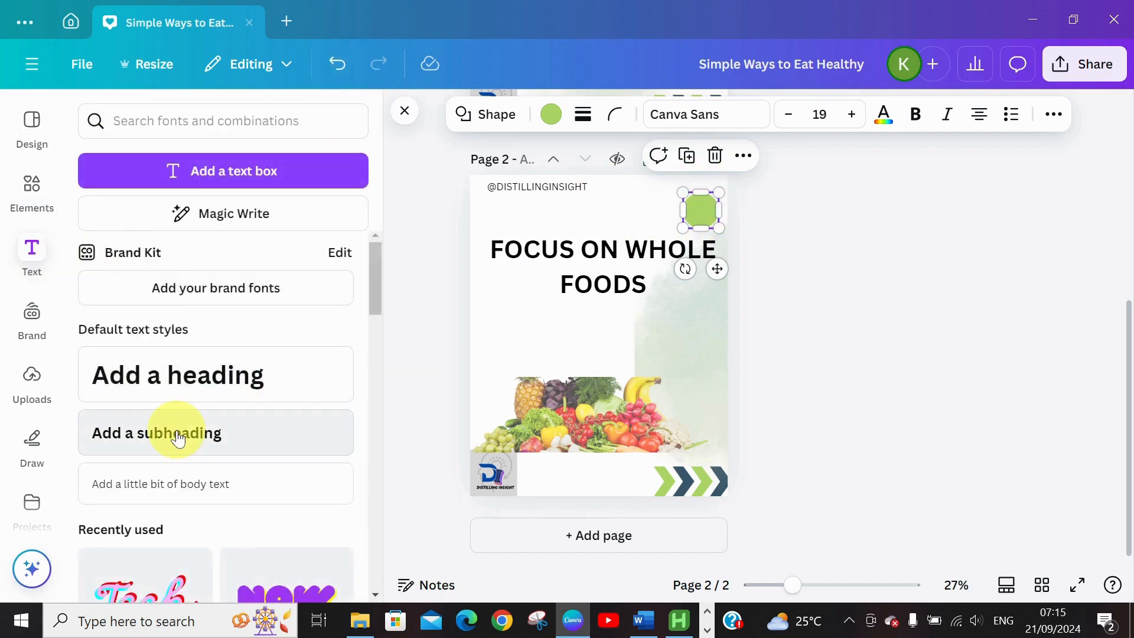
pyautogui.click(184, 481)
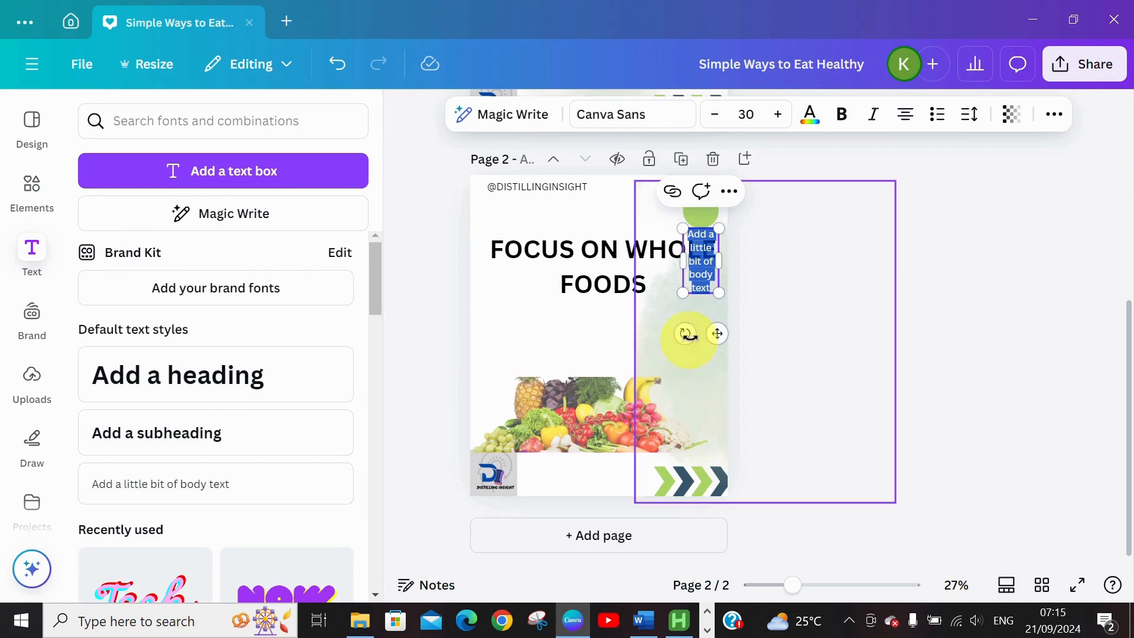
pyautogui.write('01')
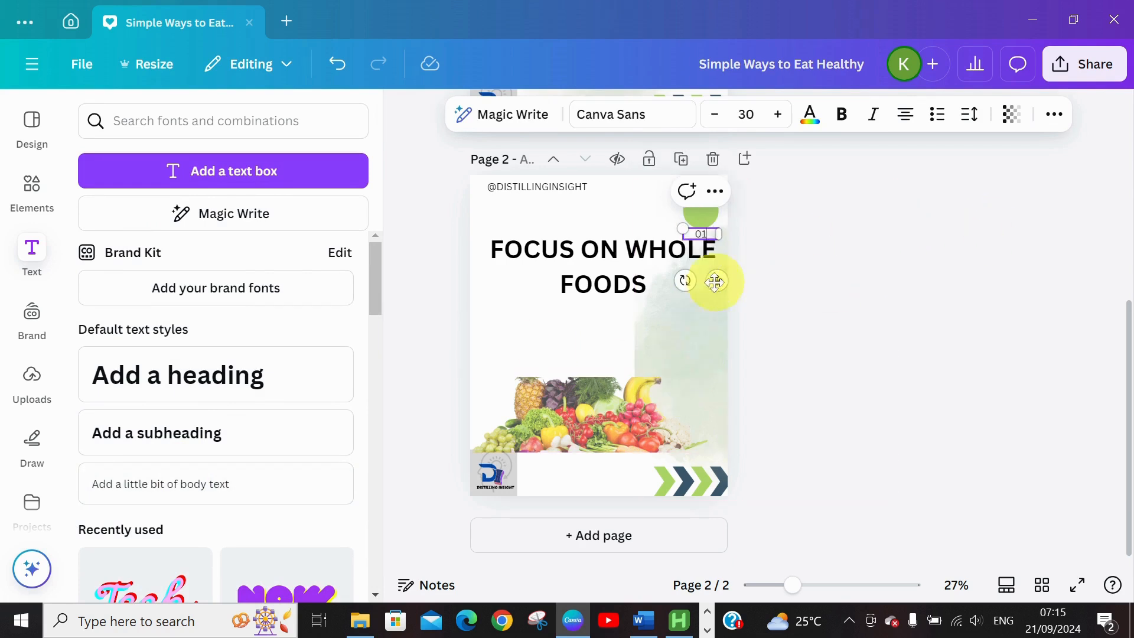
pyautogui.moveTo(724, 283); pyautogui.dragTo(724, 261)
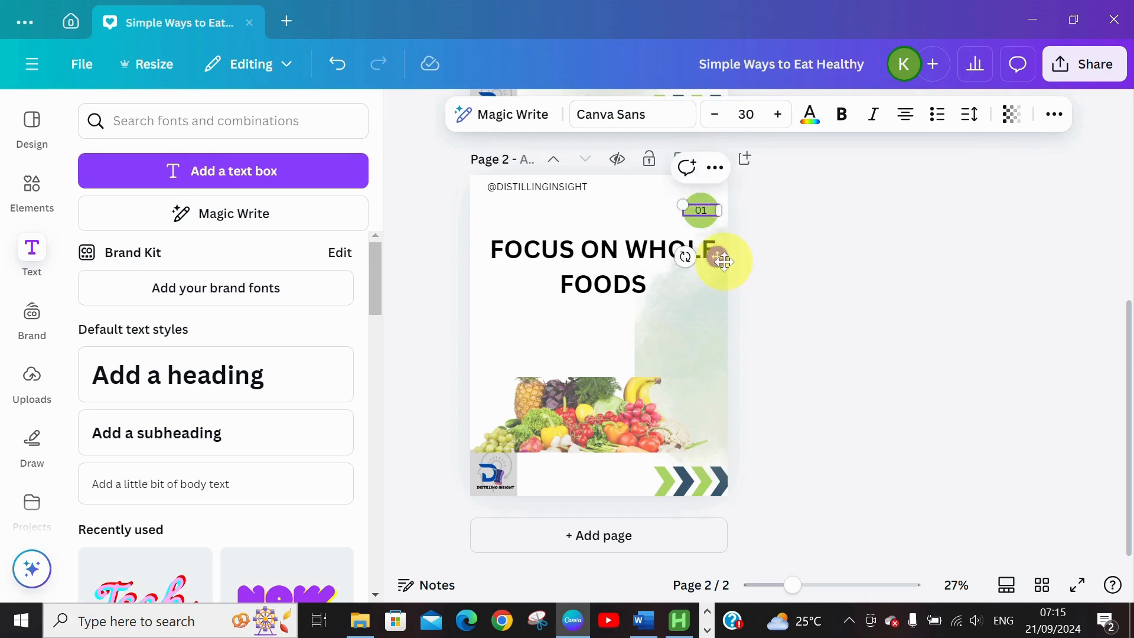
# - Scale the green circle down slightly and recentre it around the "01" text
pyautogui.click(708, 231)
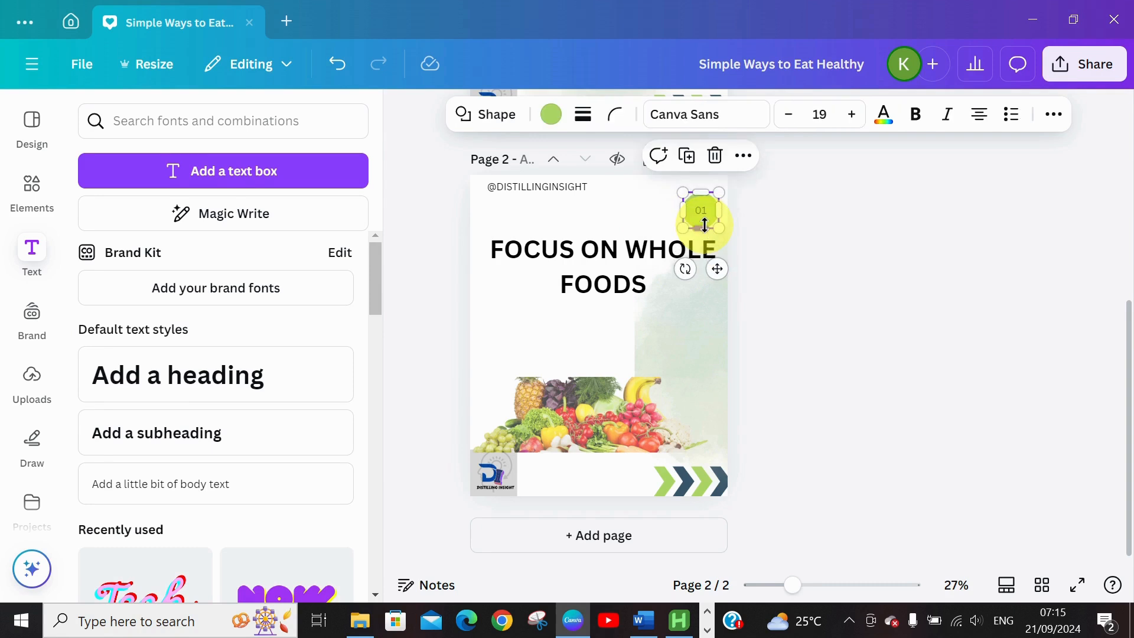
pyautogui.moveTo(689, 225)
pyautogui.mouseDown()
pyautogui.moveTo(697, 207)
pyautogui.moveTo(697, 217)
pyautogui.mouseUp()
pyautogui.moveTo(721, 262); pyautogui.dragTo(716, 268)
pyautogui.click(626, 225)
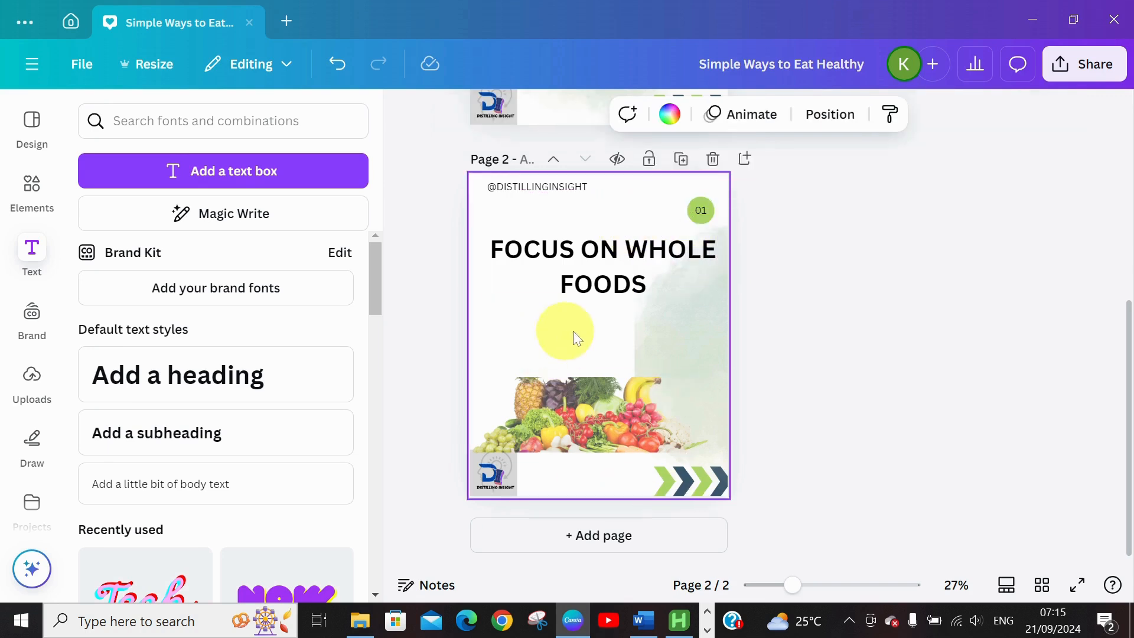
# - Add a subheading below the page 2 heading and replace its text with slide 2's three bullet points copied from the Word script
pyautogui.click(617, 269)
pyautogui.click(166, 453)
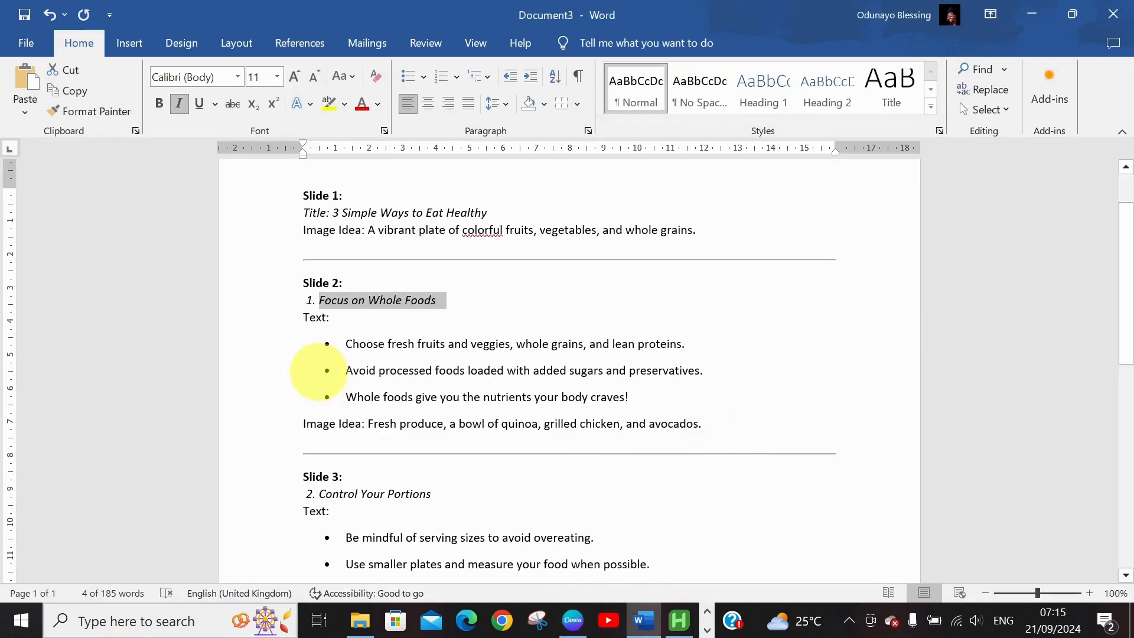
pyautogui.moveTo(346, 344); pyautogui.dragTo(634, 394)
pyautogui.hotkey('ctrl', 'c')
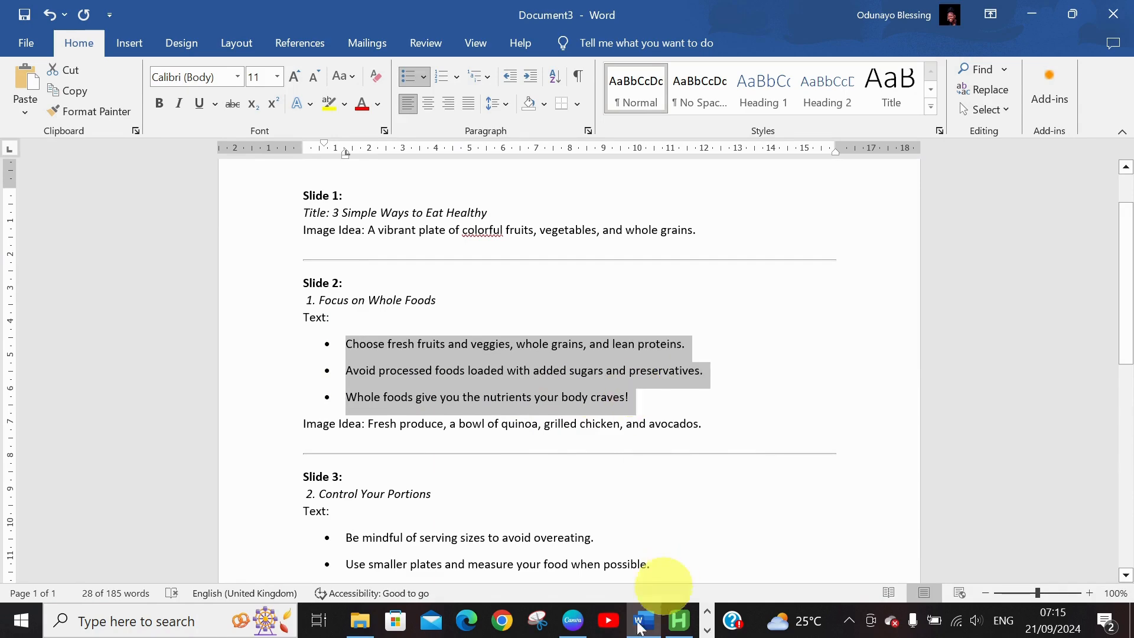
pyautogui.click(573, 621)
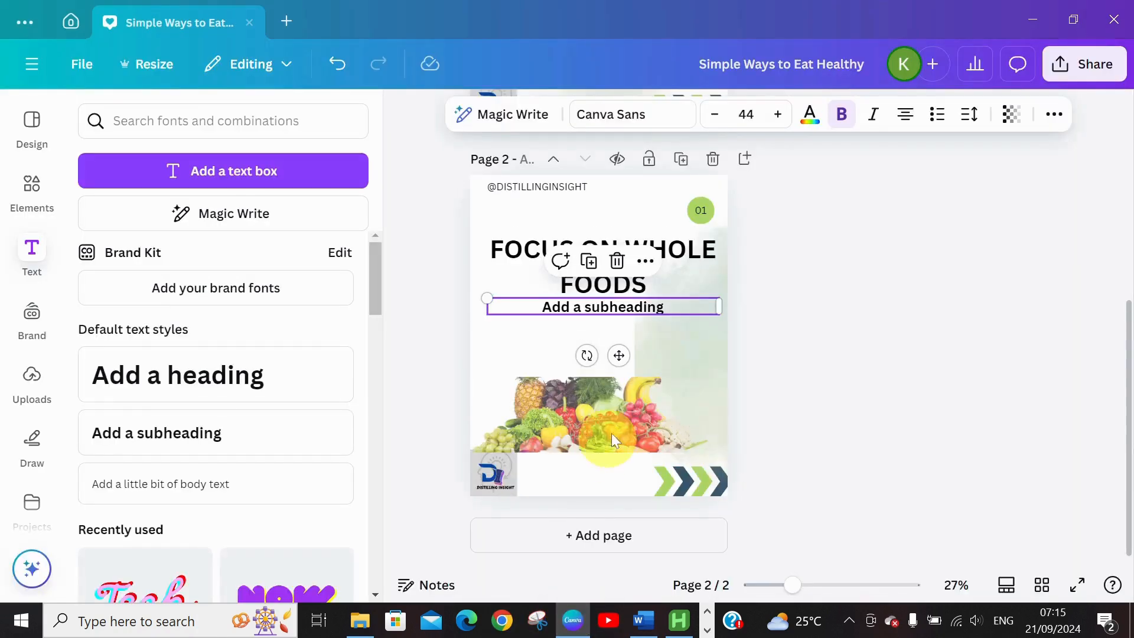
pyautogui.doubleClick(562, 304)
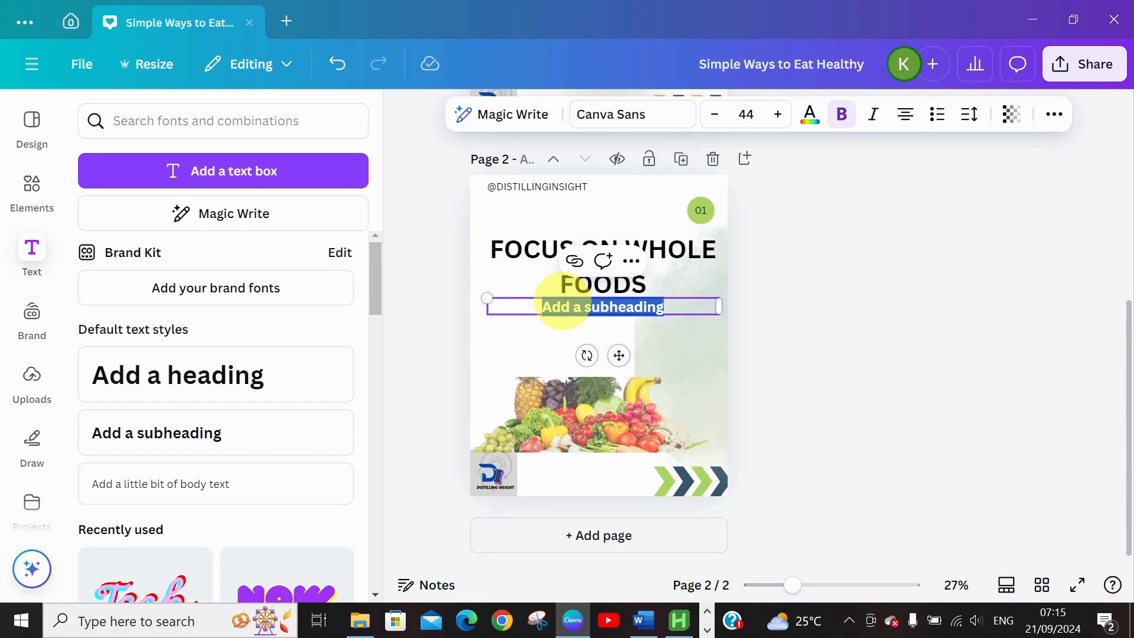
pyautogui.hotkey('ctrl', 'v')
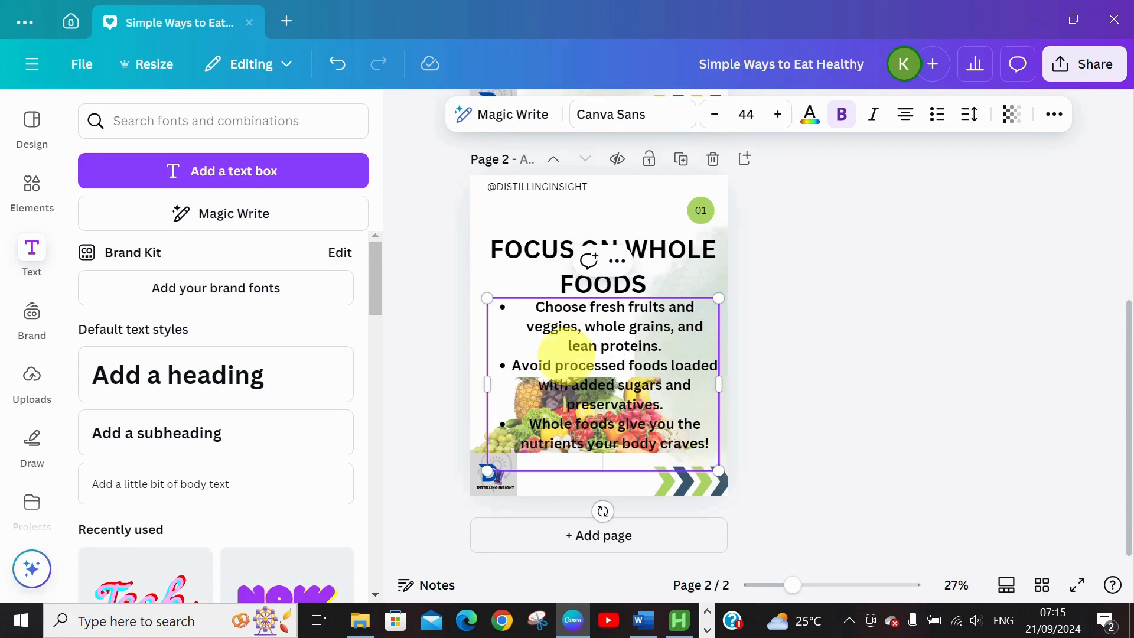
# - Try to reduce the font size of page 2's bullet text without selecting its lines
pyautogui.click(716, 116)
pyautogui.click(718, 118)
pyautogui.click(717, 118)
pyautogui.click(717, 118)
pyautogui.click(718, 119)
pyautogui.click(718, 118)
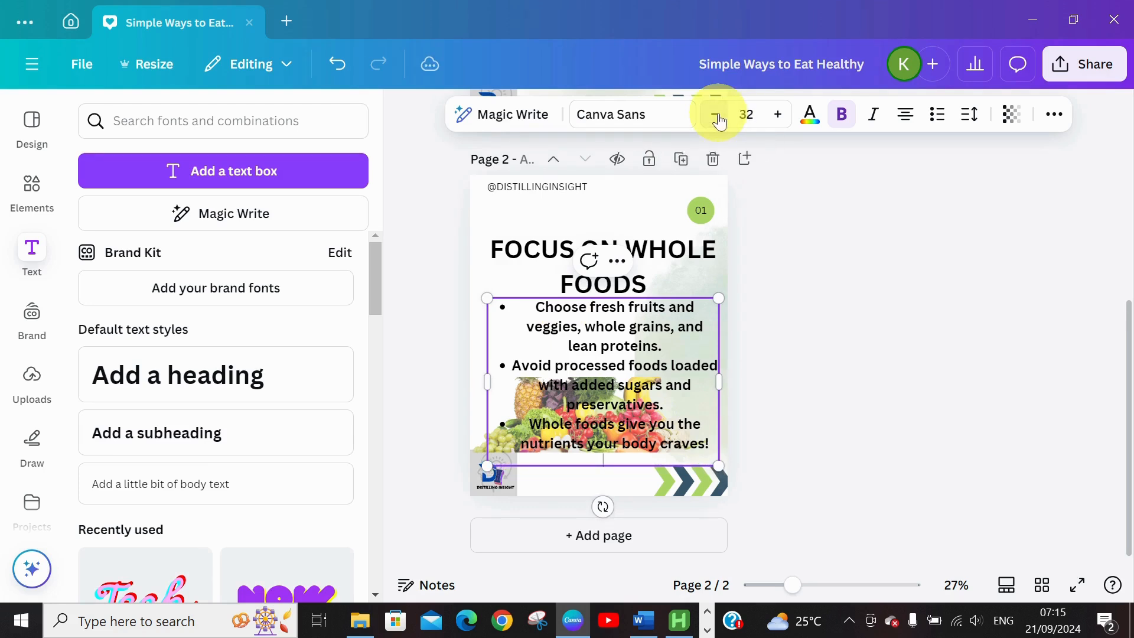
pyautogui.click(718, 119)
pyautogui.click(718, 118)
pyautogui.click(717, 118)
pyautogui.click(717, 118)
pyautogui.click(717, 118)
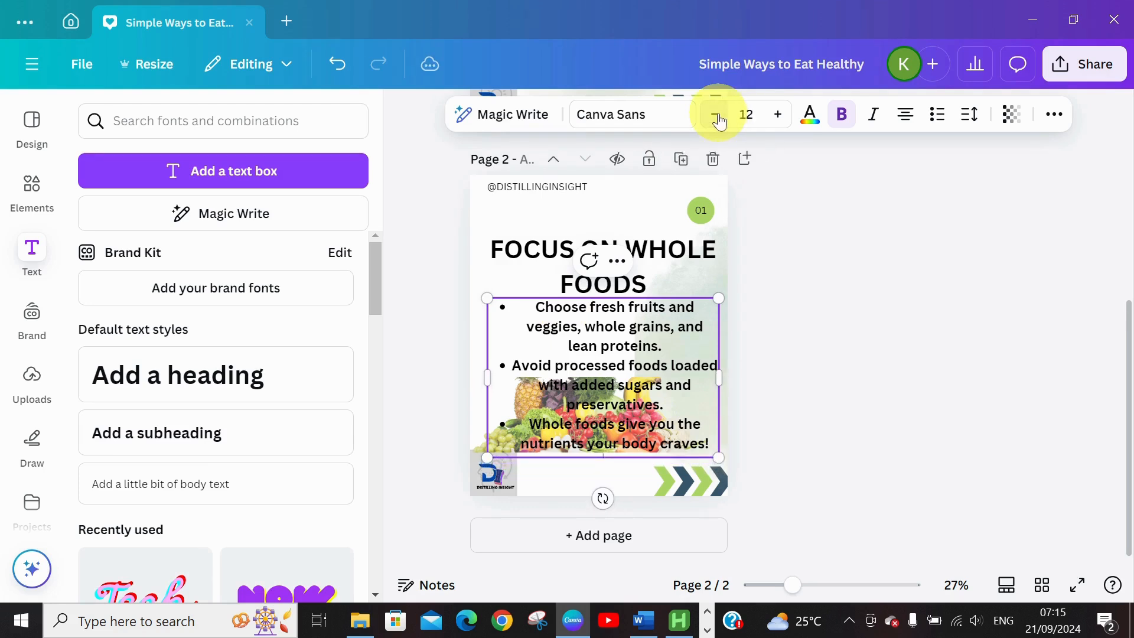
pyautogui.click(718, 118)
pyautogui.click(718, 118)
pyautogui.click(717, 118)
pyautogui.click(718, 118)
pyautogui.click(718, 118)
pyautogui.click(718, 118)
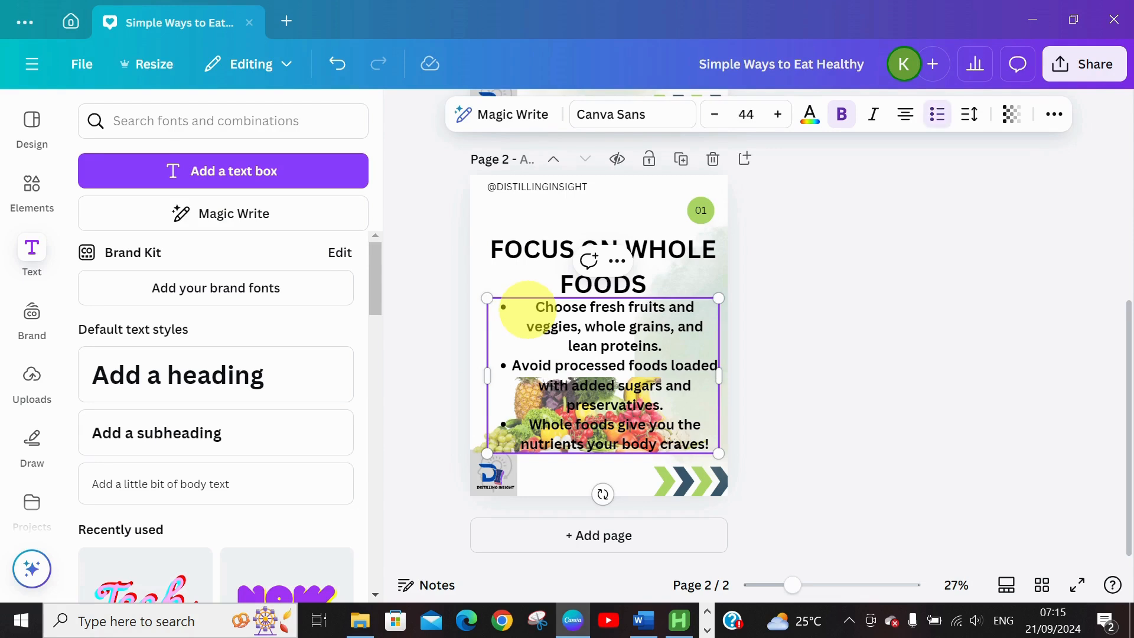
# - Set all three bullet points on page 2 to font size 39
pyautogui.moveTo(528, 308); pyautogui.dragTo(709, 440)
pyautogui.click(715, 117)
pyautogui.click(715, 117)
pyautogui.click(715, 117)
pyautogui.click(715, 117)
pyautogui.click(714, 116)
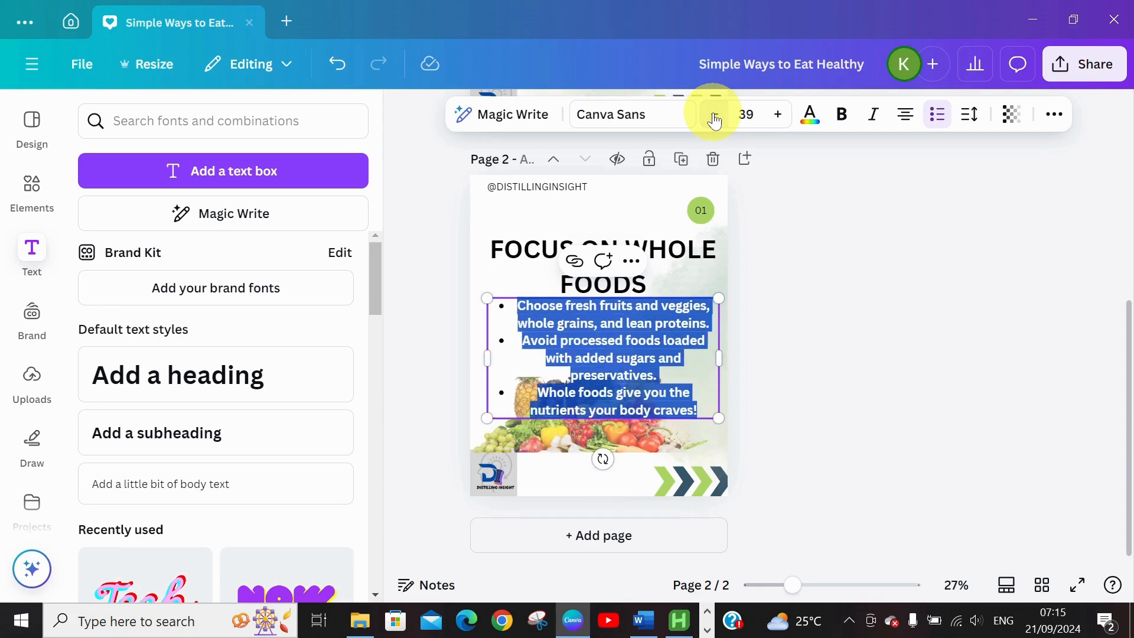
# - Delete the fruit and vegetable photo behind page 2's bullet points and move the bullet text down slightly
pyautogui.click(642, 432)
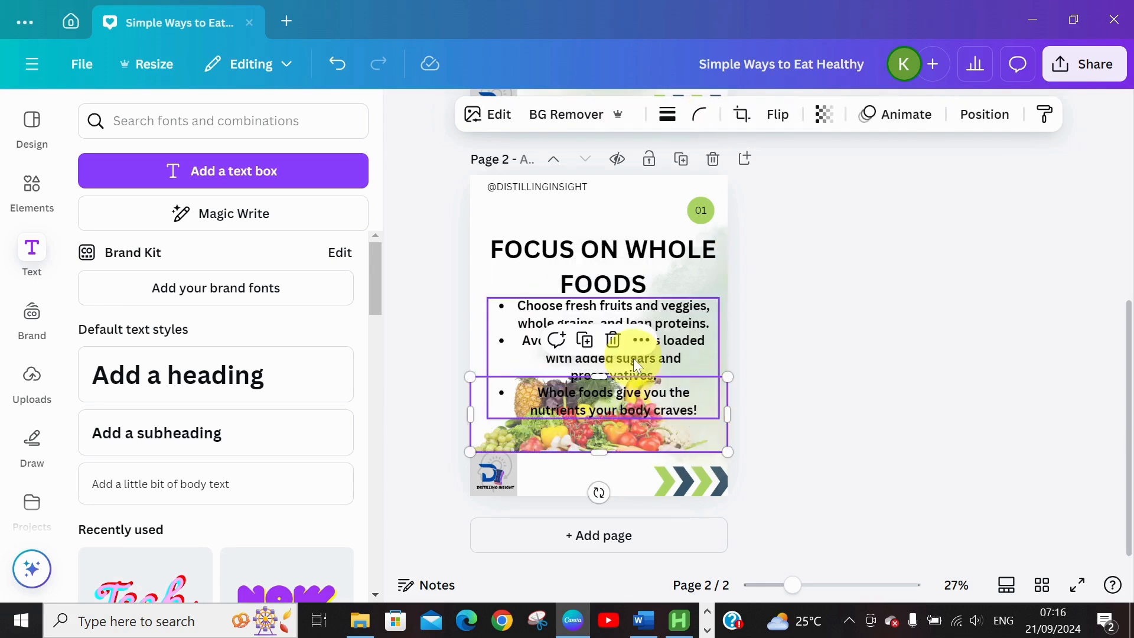
pyautogui.click(613, 340)
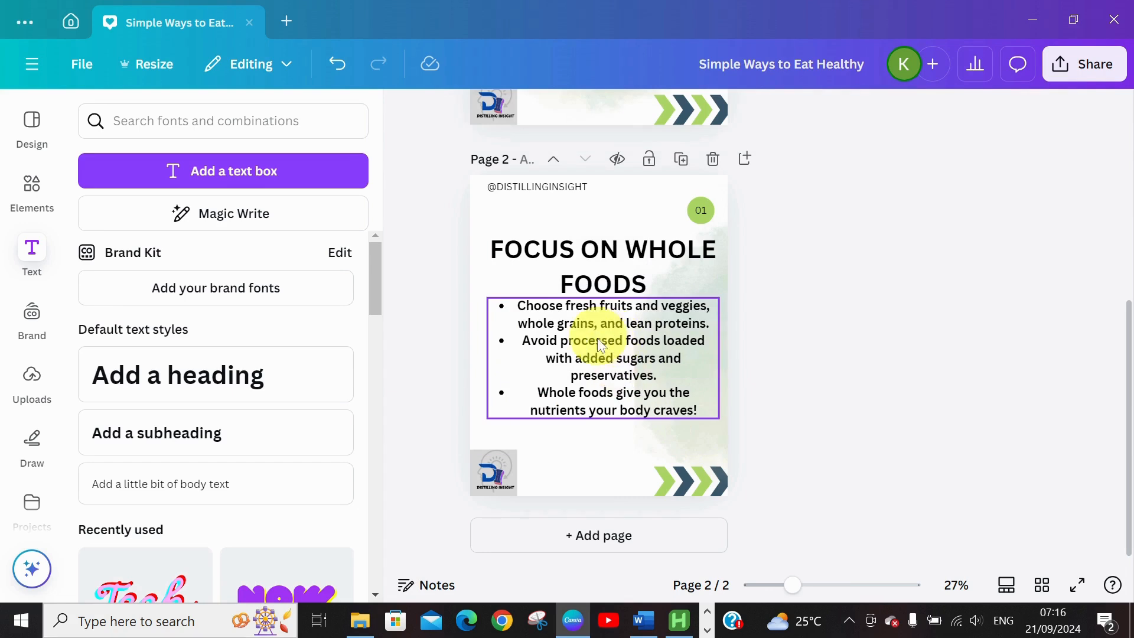
pyautogui.moveTo(642, 363); pyautogui.dragTo(642, 375)
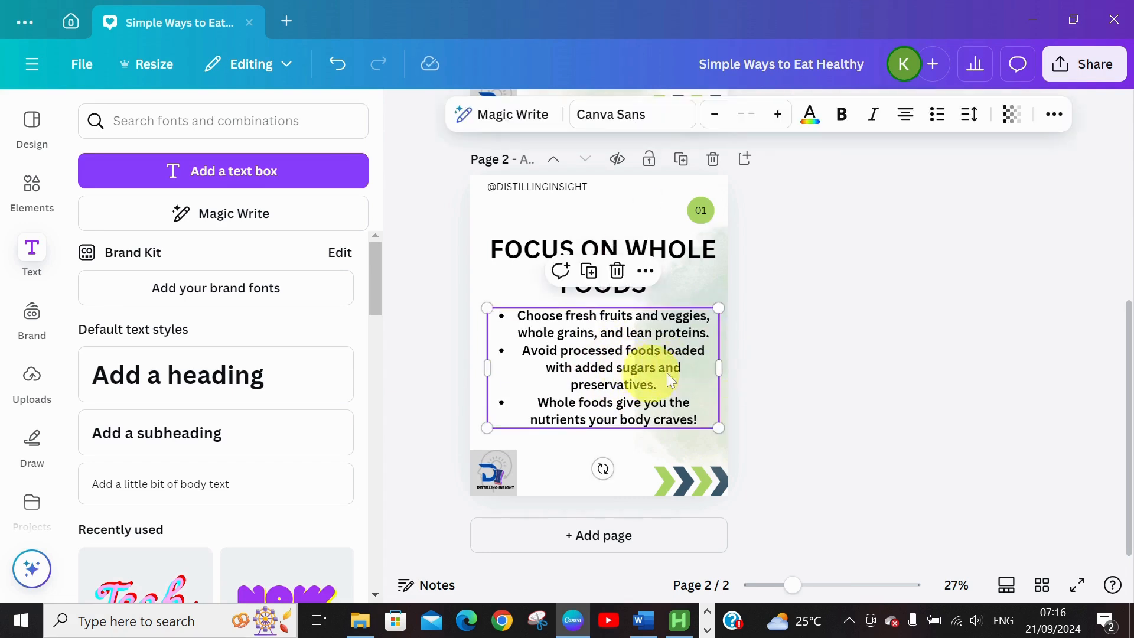
pyautogui.click(793, 346)
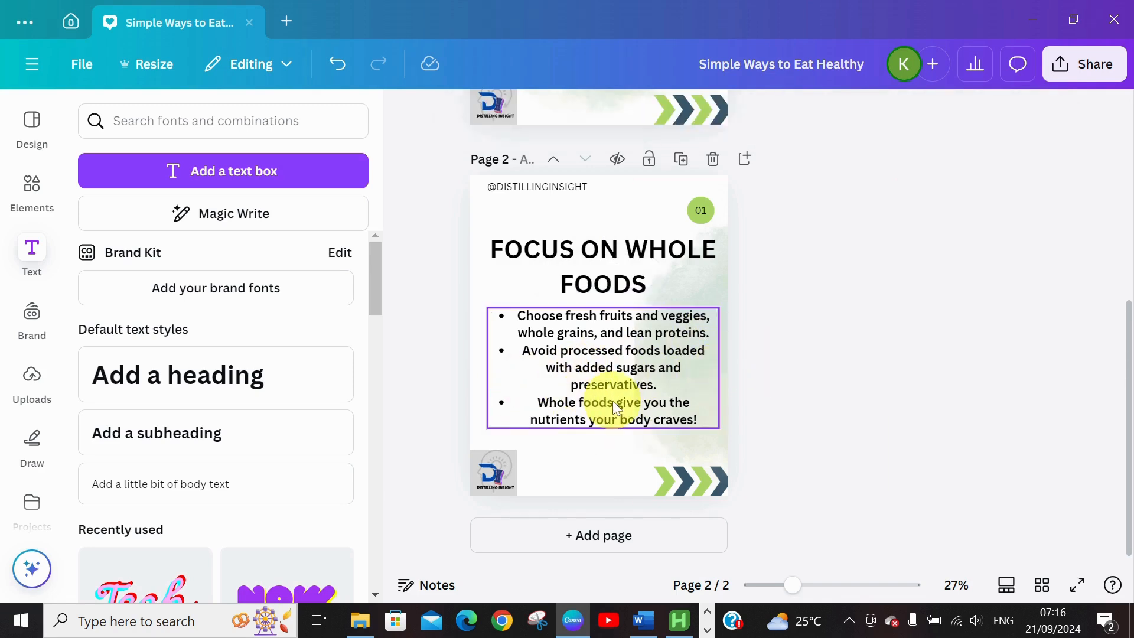
# - Reduce the "FOCUS ON WHOLE FOODS" heading to font size 69 and move the bullet text up beneath it
pyautogui.click(607, 268)
pyautogui.click(714, 114)
pyautogui.doubleClick(714, 114)
pyautogui.tripleClick(714, 114)
pyautogui.tripleClick(714, 114)
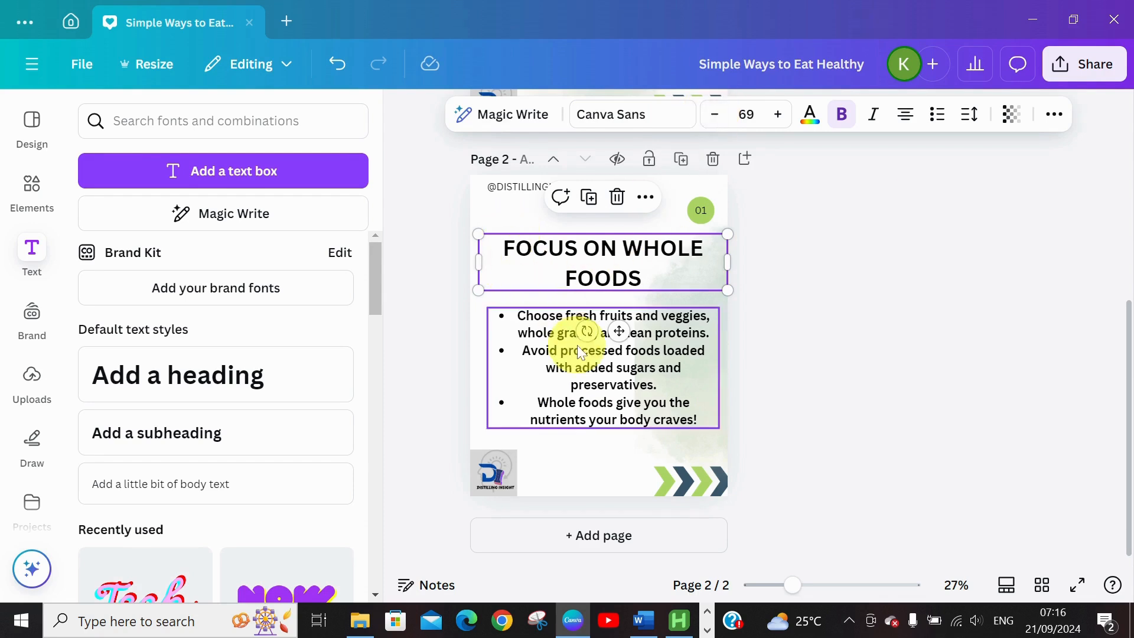
pyautogui.moveTo(583, 354); pyautogui.dragTo(580, 334)
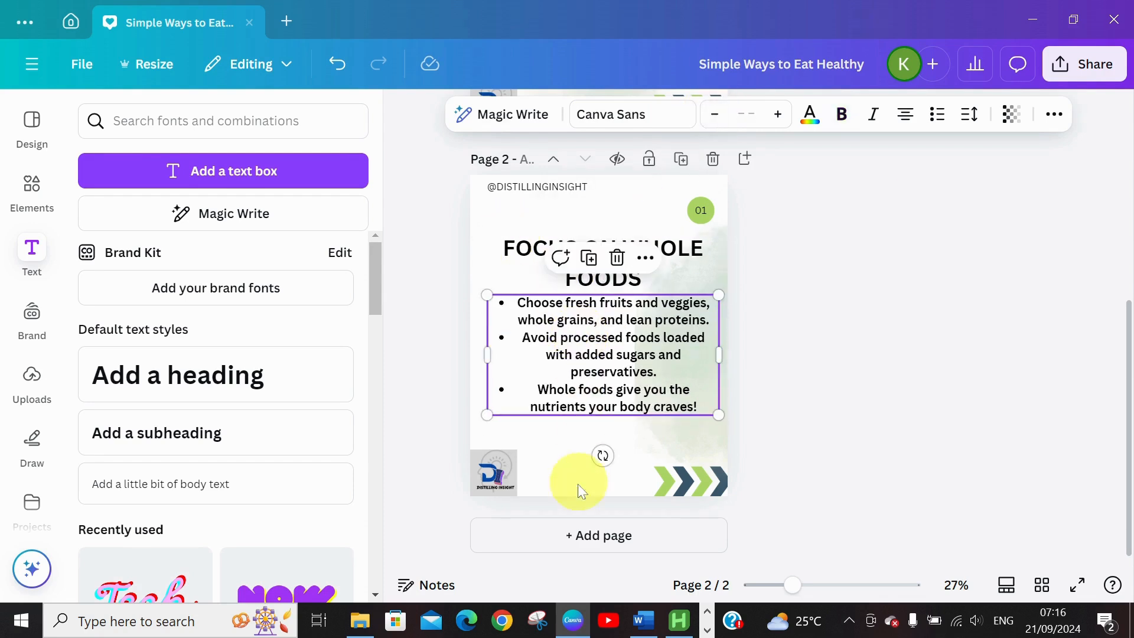
# - Set the page 2 heading to font size 65, widen its text box to fit one line, and recentre it on the page
pyautogui.click(540, 260)
pyautogui.moveTo(503, 248); pyautogui.dragTo(649, 276)
pyautogui.click(715, 115)
pyautogui.click(715, 115)
pyautogui.click(715, 115)
pyautogui.click(715, 115)
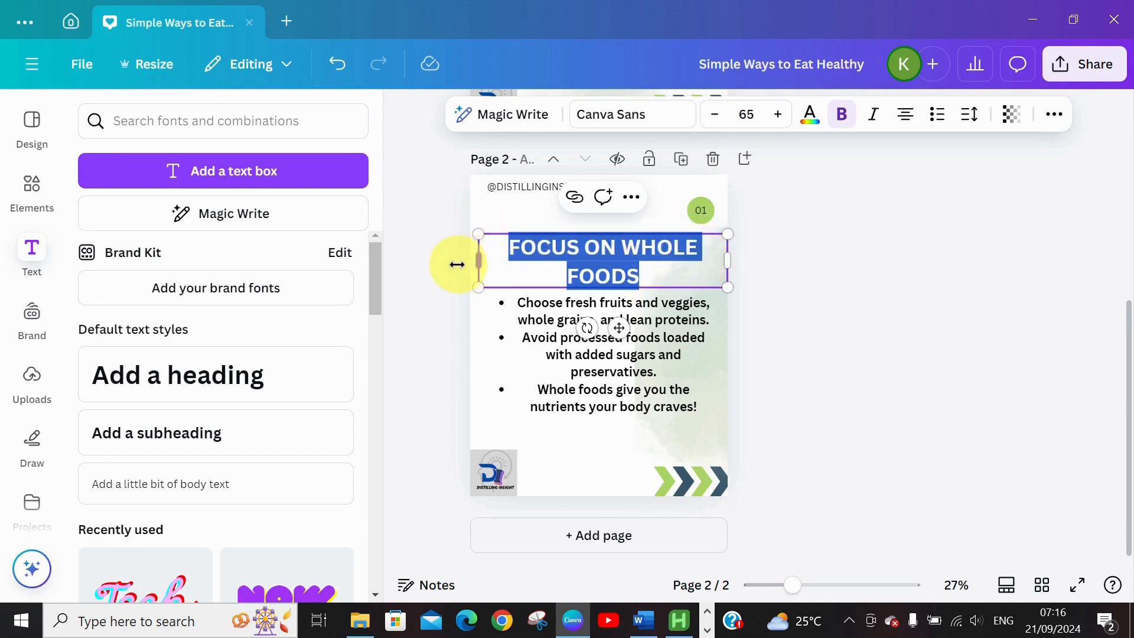
pyautogui.moveTo(459, 264); pyautogui.dragTo(442, 268)
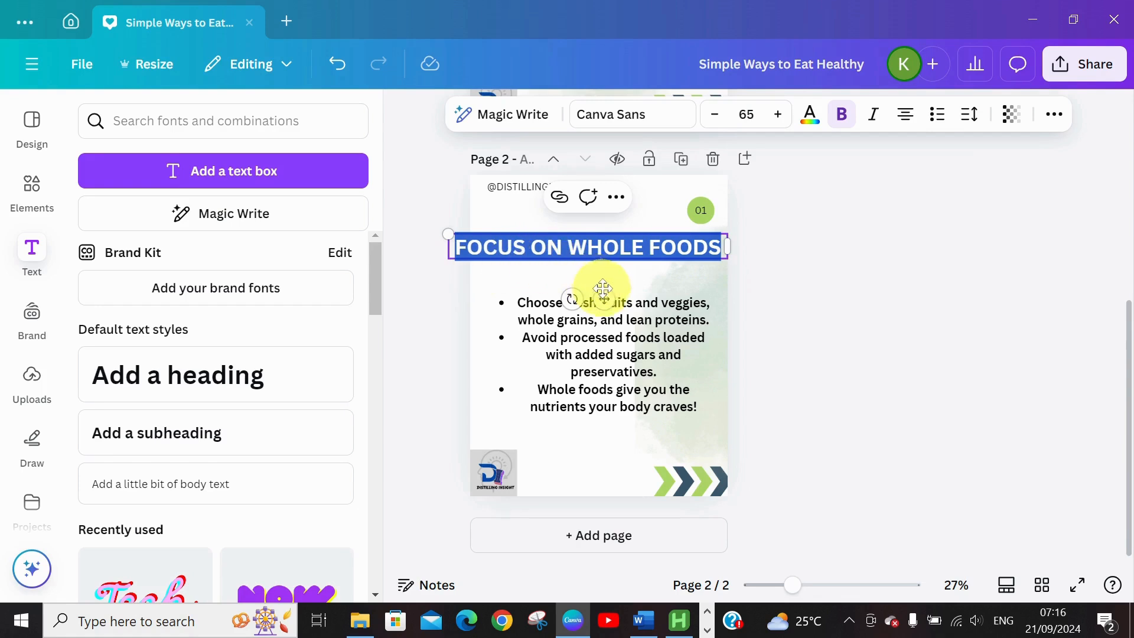
pyautogui.moveTo(605, 298); pyautogui.dragTo(617, 298)
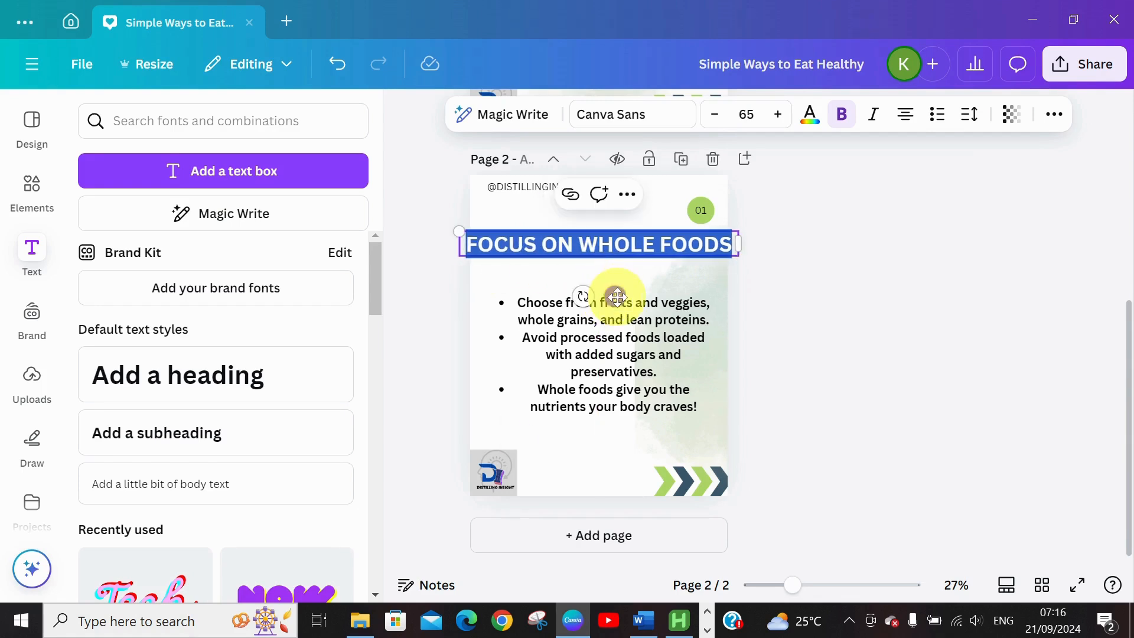
# - Set the page 2 heading to font size 62 and move the bullet text up closer below it
pyautogui.click(714, 114)
pyautogui.click(716, 119)
pyautogui.click(715, 118)
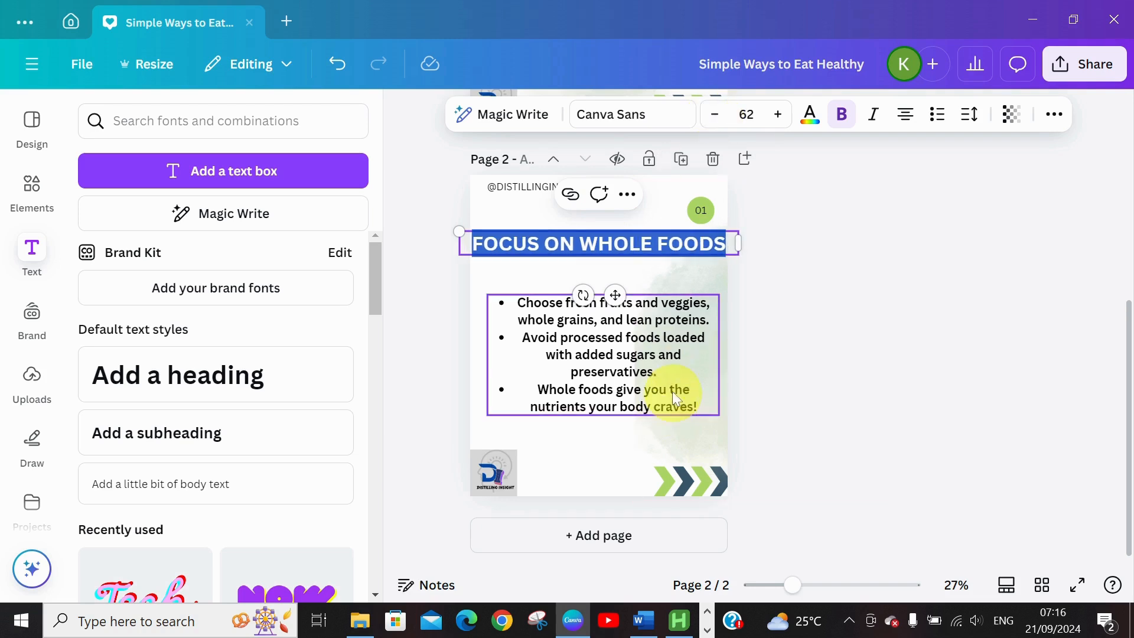
pyautogui.click(810, 304)
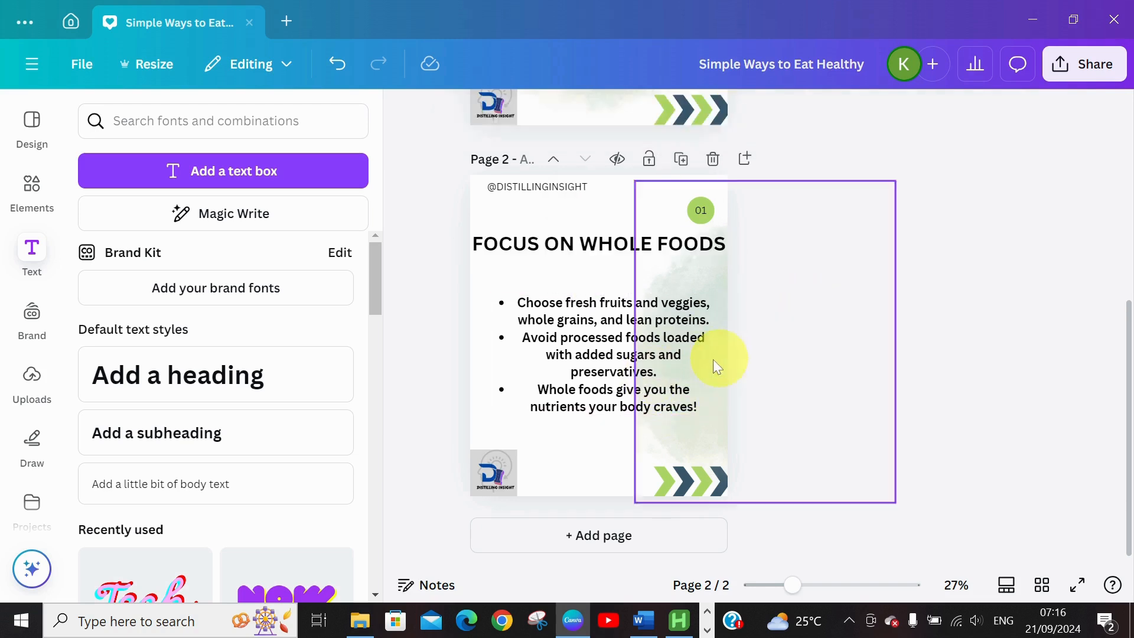
pyautogui.click(598, 365)
pyautogui.moveTo(598, 364); pyautogui.dragTo(597, 348)
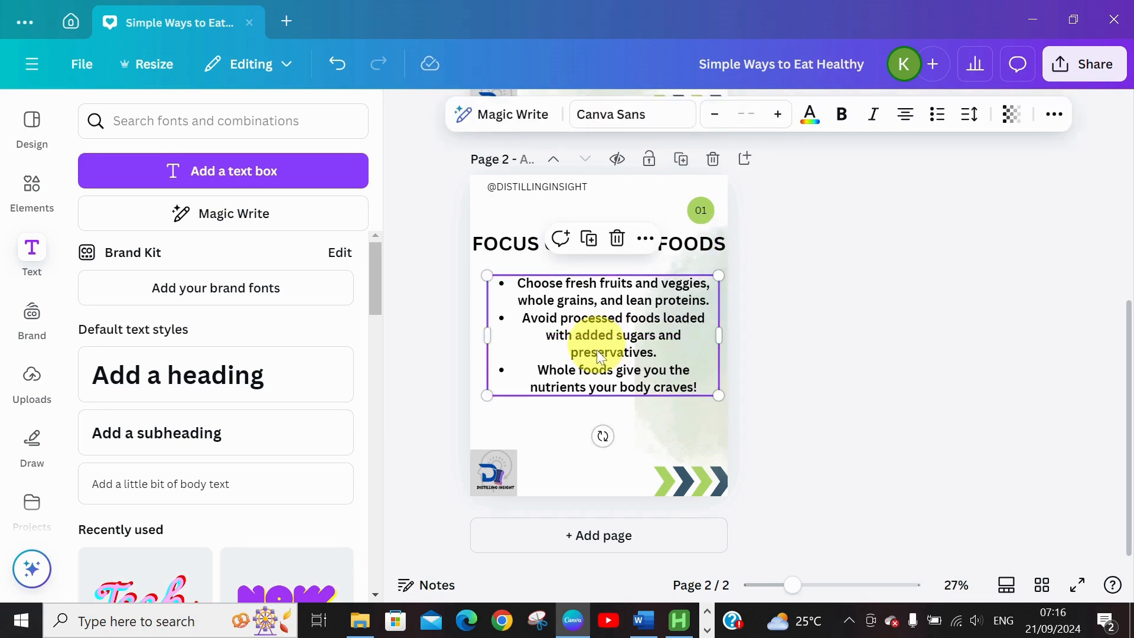
pyautogui.click(554, 434)
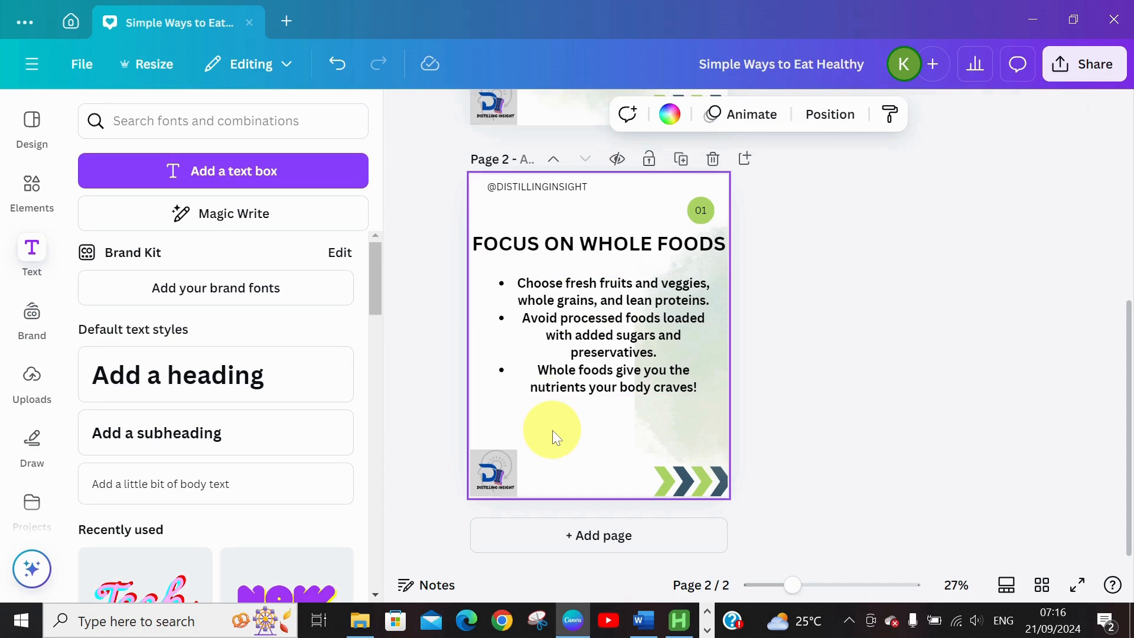
# - Switch to the Word script and copy slide 2's image idea, "Fresh produce, a bowl of quinoa, grilled chicken, and avocados"
pyautogui.click(640, 619)
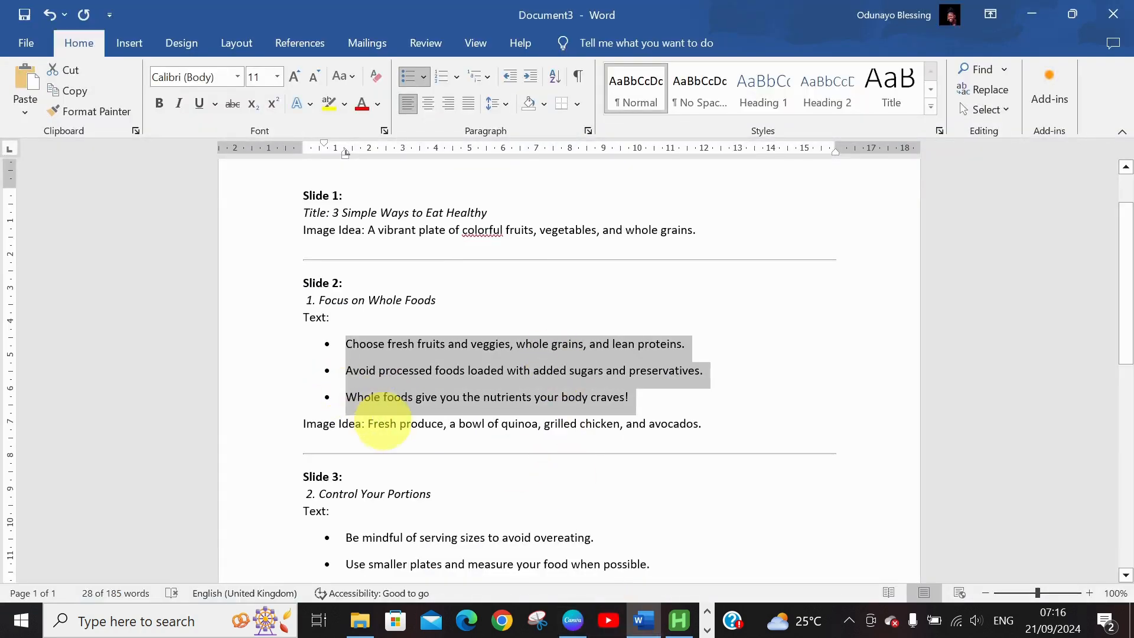
pyautogui.moveTo(365, 423); pyautogui.dragTo(699, 425)
pyautogui.hotkey('ctrl', 'c')
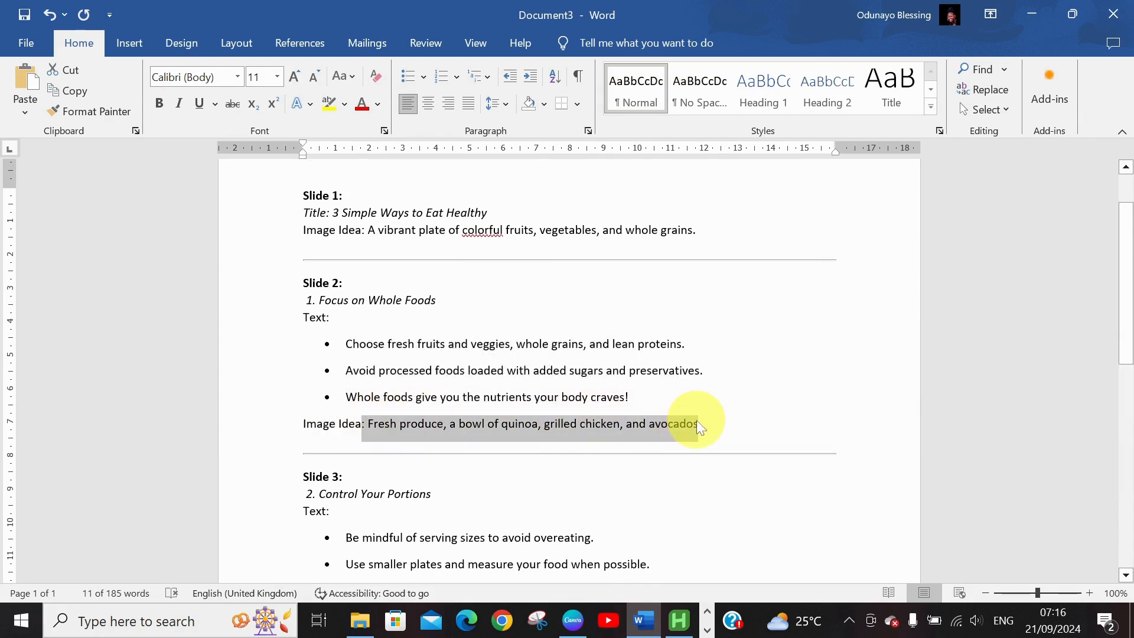
# - Switch back to Canva, search the elements for the copied image idea, and show all photo results
pyautogui.click(573, 622)
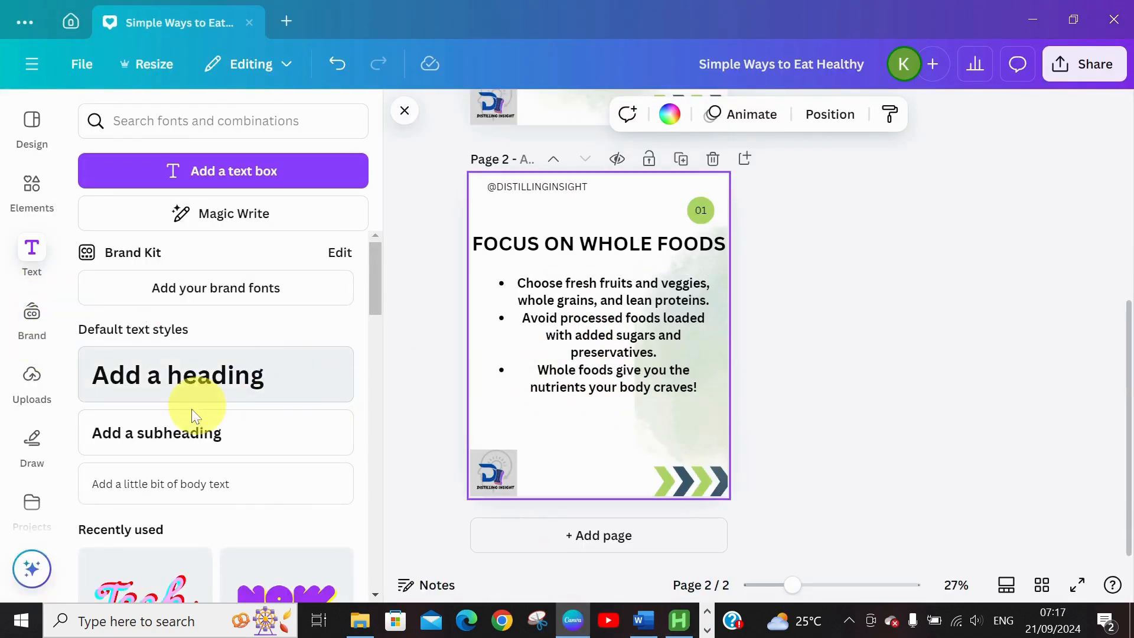
pyautogui.click(29, 195)
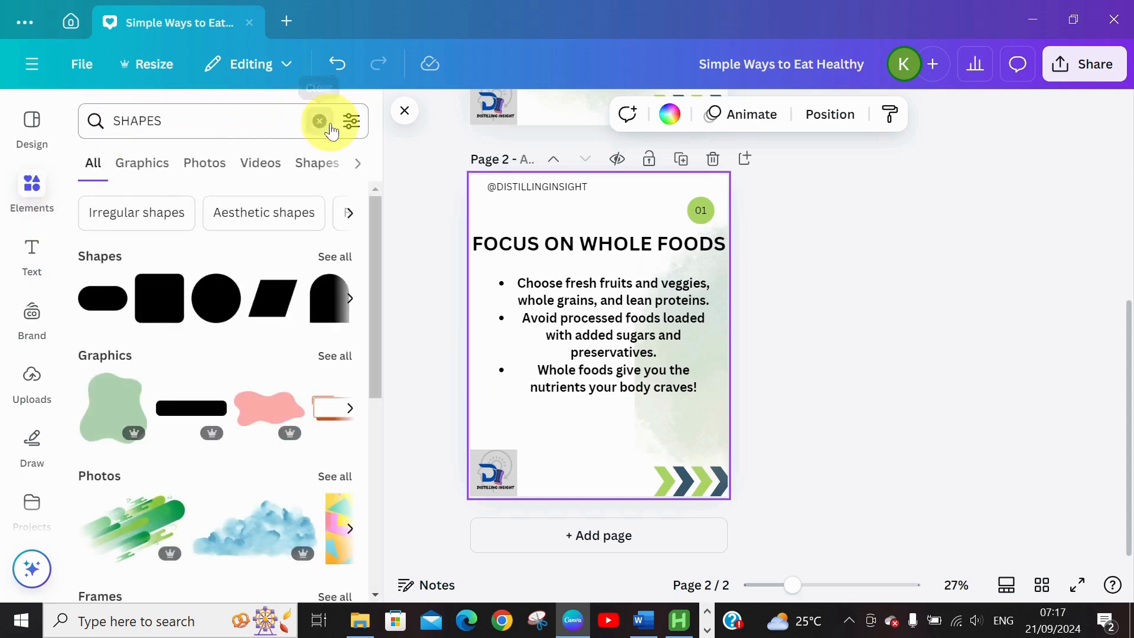
pyautogui.click(320, 121)
pyautogui.click(224, 113)
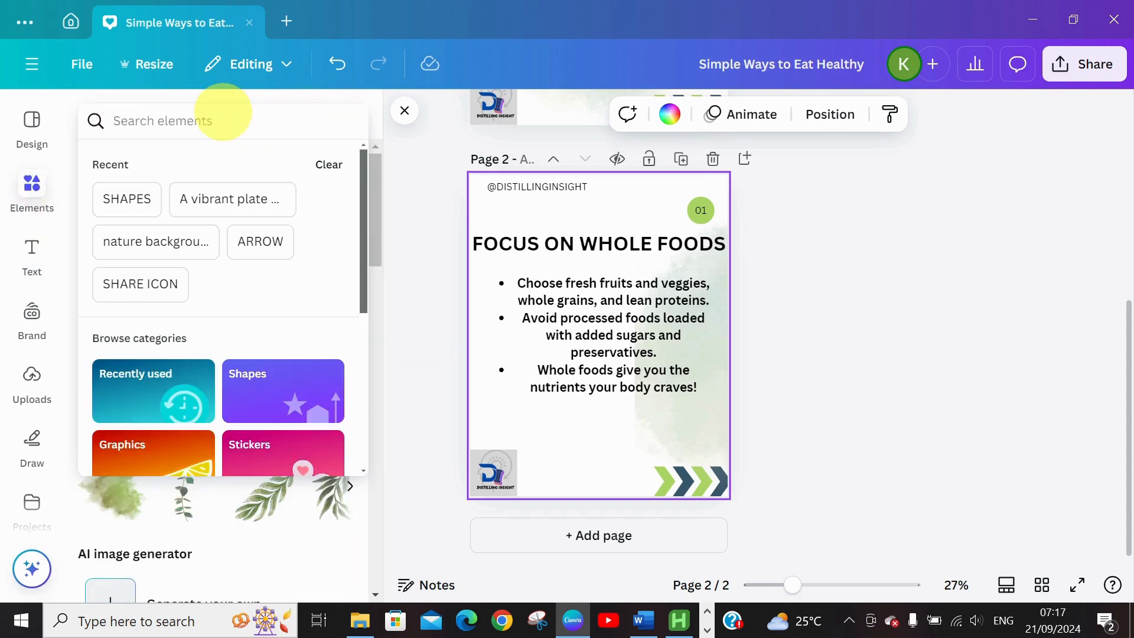
pyautogui.hotkey('ctrl', 'v')
pyautogui.press('Return')
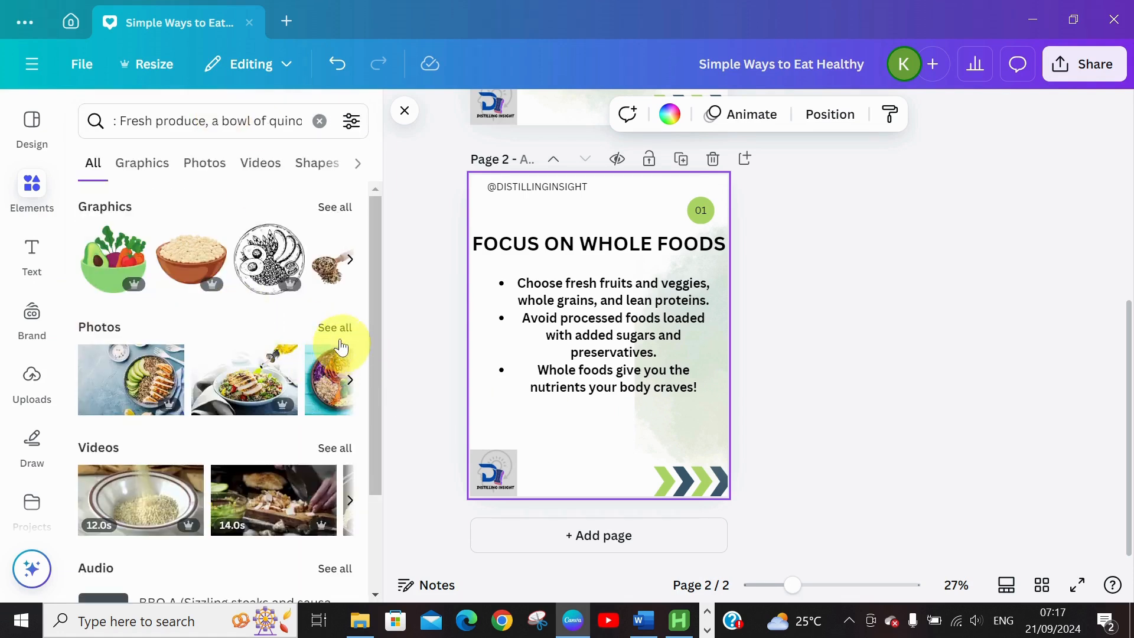
pyautogui.click(331, 327)
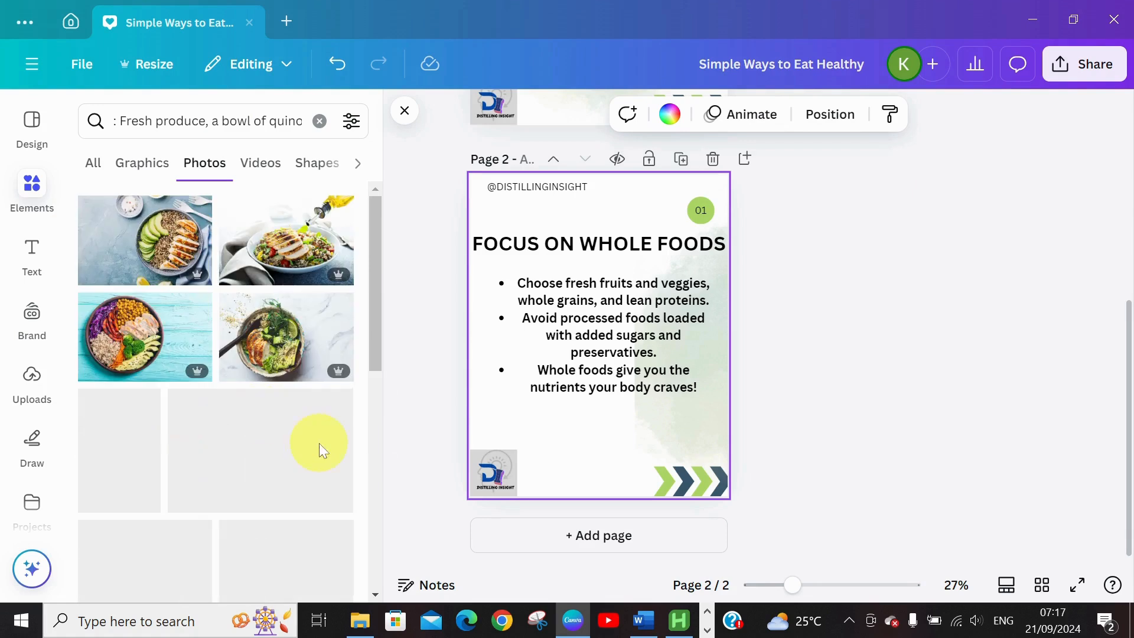
# - Add the photo of the food bowl on turquoise wood to page 2, scaled down and cropped above the logo at the page's left edge
pyautogui.click(119, 331)
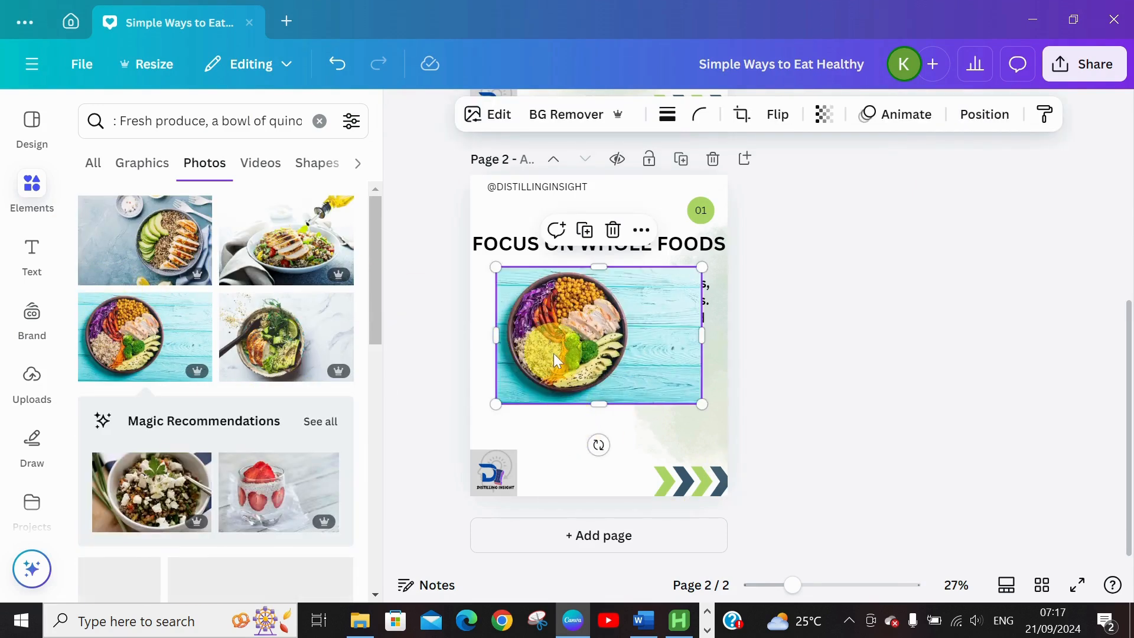
pyautogui.moveTo(554, 354); pyautogui.dragTo(527, 425)
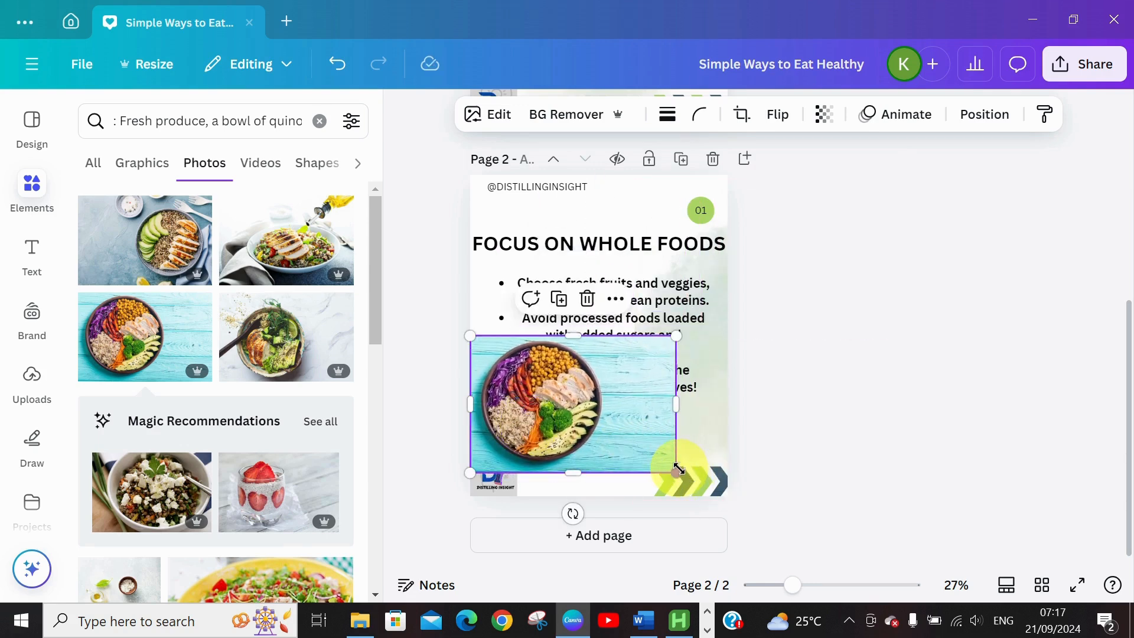
pyautogui.moveTo(678, 470); pyautogui.dragTo(599, 418)
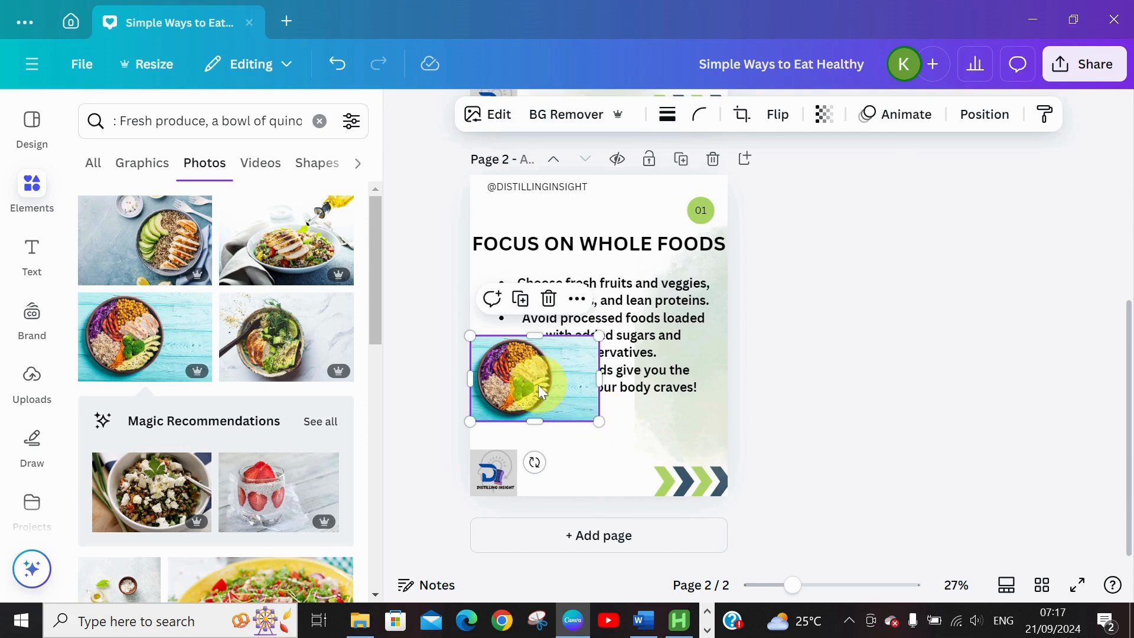
pyautogui.moveTo(540, 391); pyautogui.dragTo(587, 435)
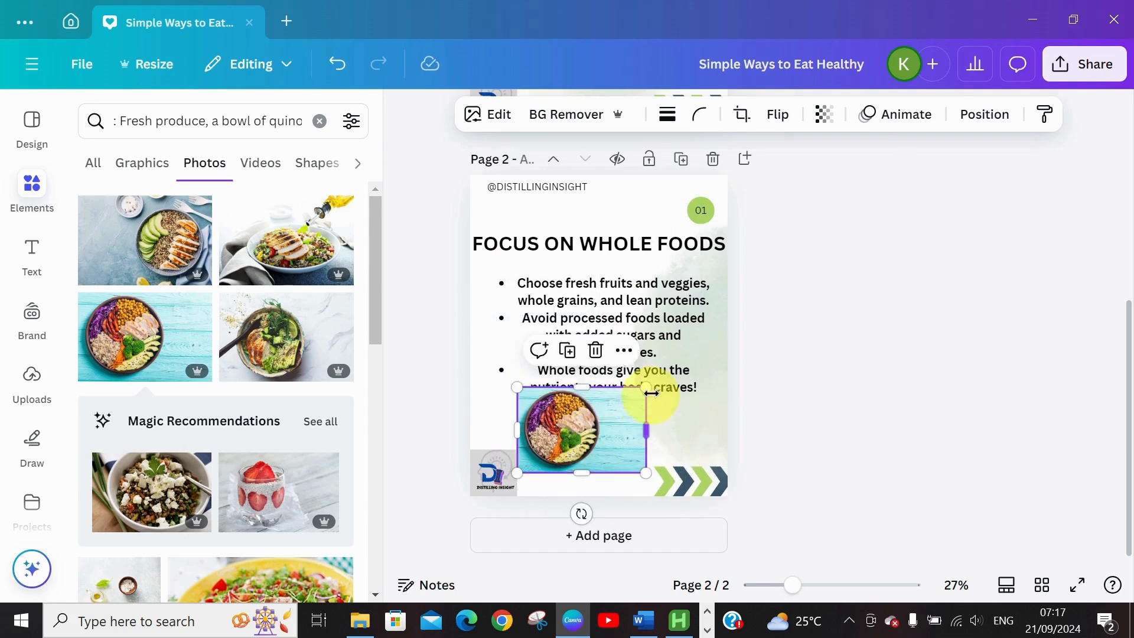
pyautogui.moveTo(643, 468); pyautogui.dragTo(611, 449)
pyautogui.moveTo(512, 417); pyautogui.dragTo(459, 416)
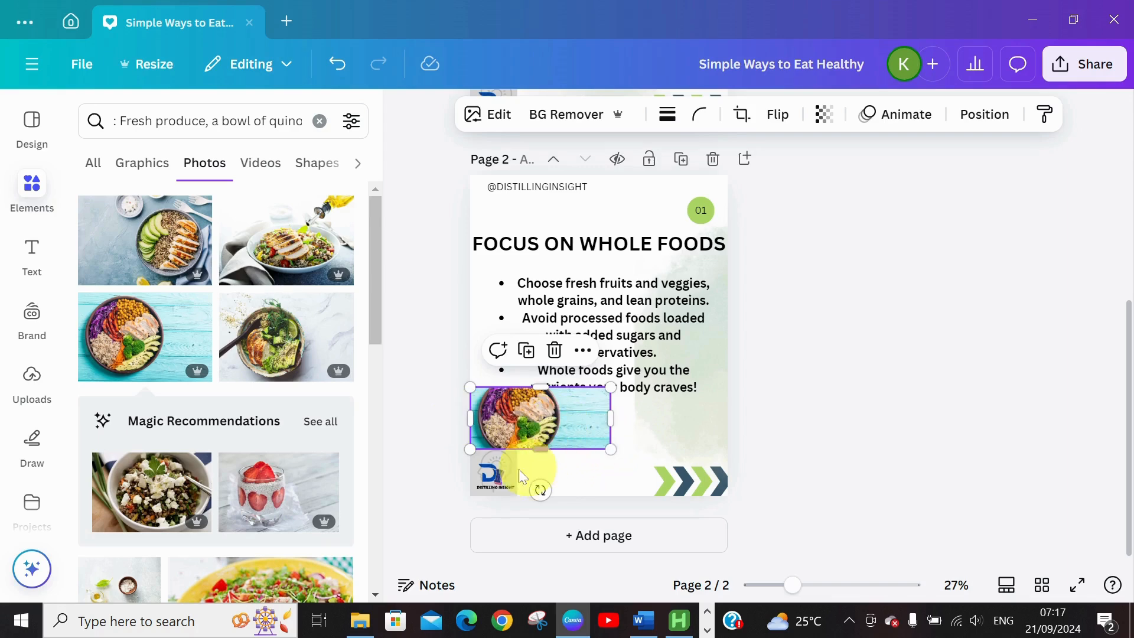
pyautogui.click(493, 470)
pyautogui.click(587, 419)
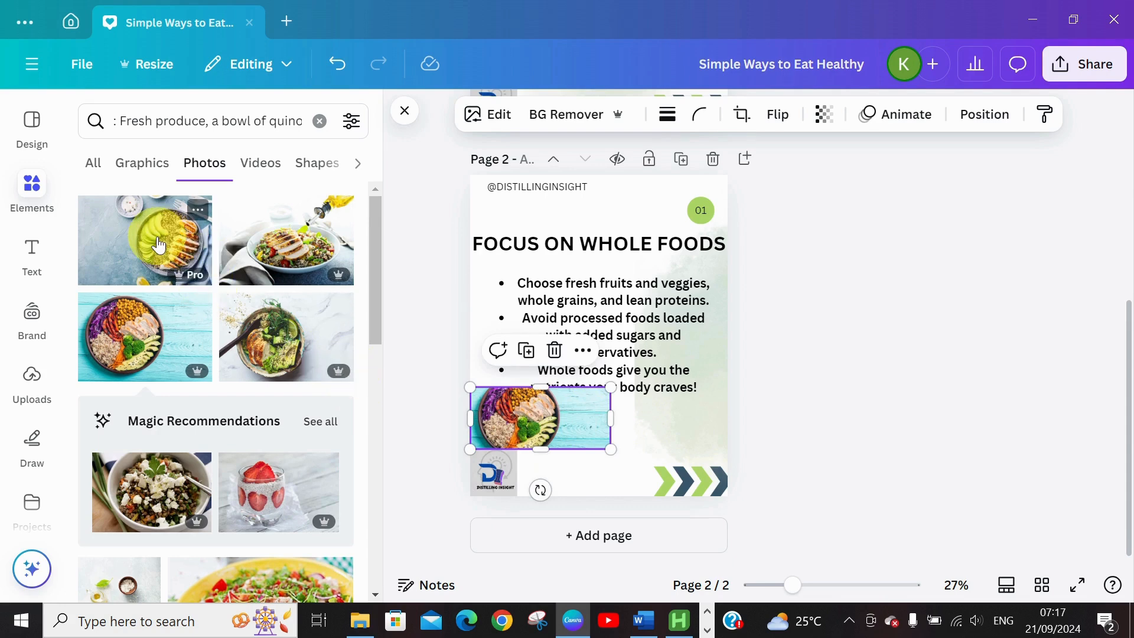
# - Add the grilled chicken and avocado bowl photo to page 2, resized to fill the space right of the first photo
pyautogui.moveTo(159, 245); pyautogui.dragTo(572, 400)
pyautogui.moveTo(640, 348); pyautogui.dragTo(674, 426)
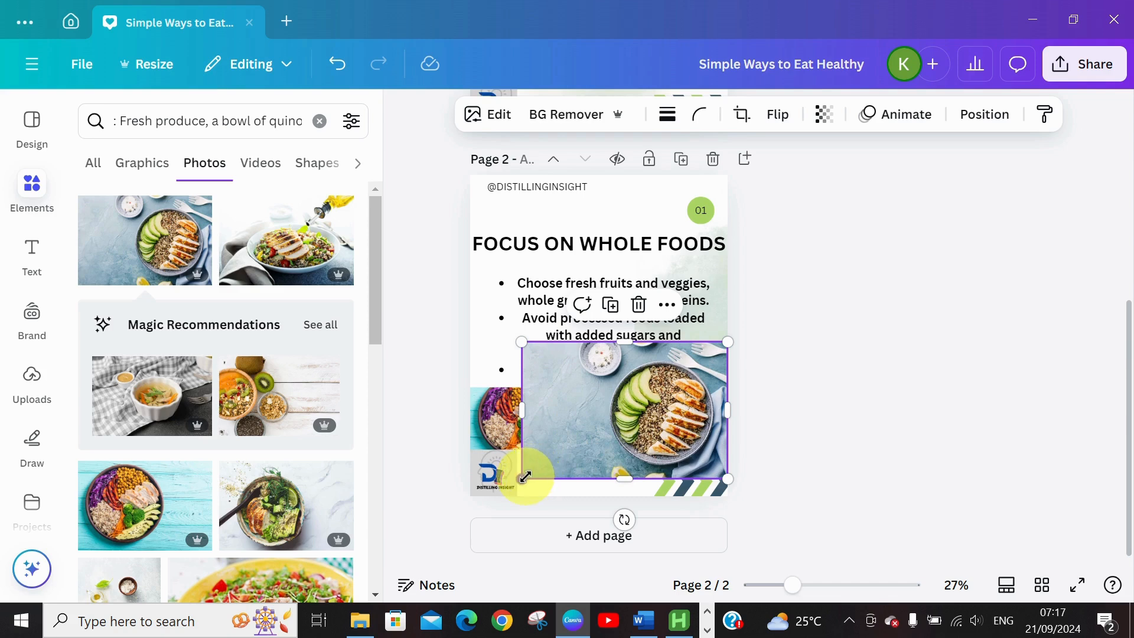
pyautogui.moveTo(525, 476); pyautogui.dragTo(611, 420)
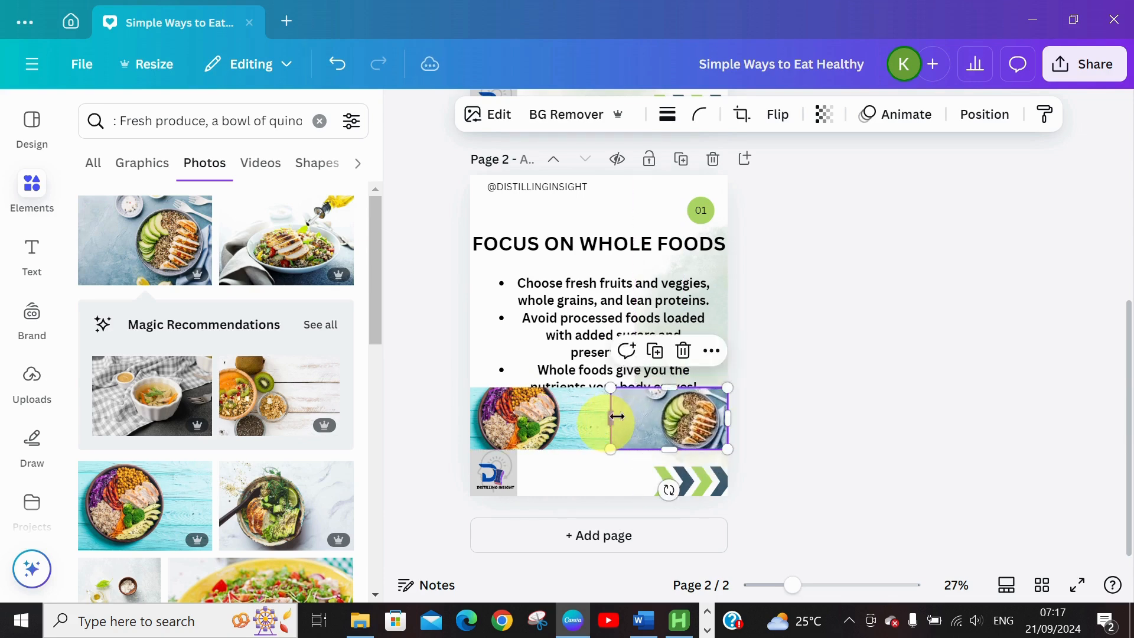
# - Set the chicken and avocado bowl photo's transparency to 43 and move the bullet text up clear of both photos
pyautogui.click(824, 114)
pyautogui.click(790, 187)
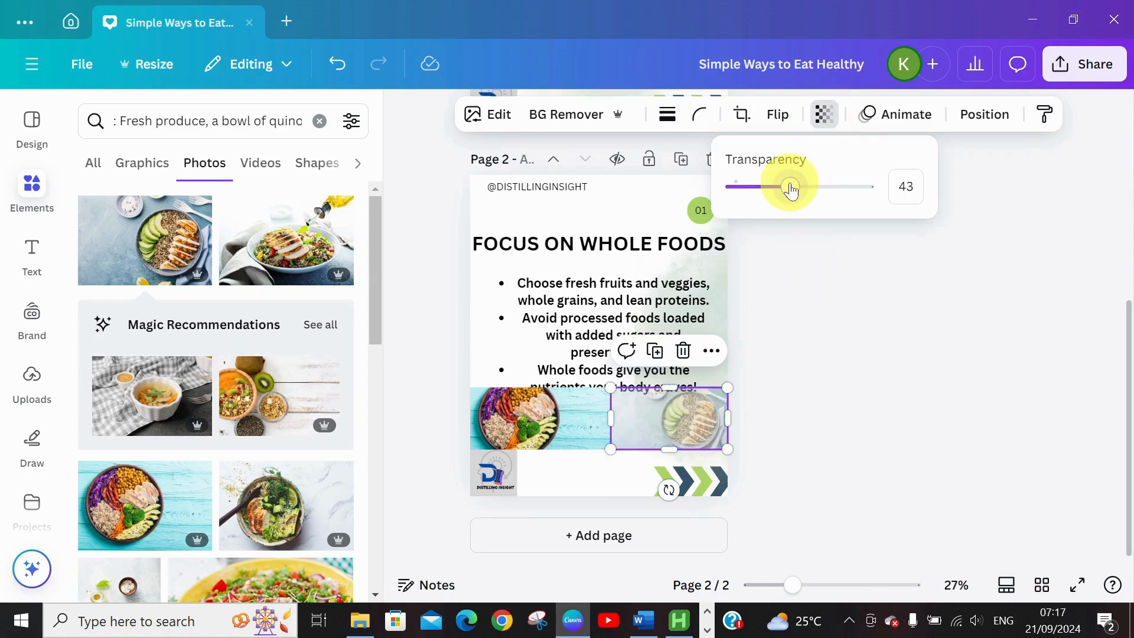
pyautogui.moveTo(582, 325); pyautogui.dragTo(580, 314)
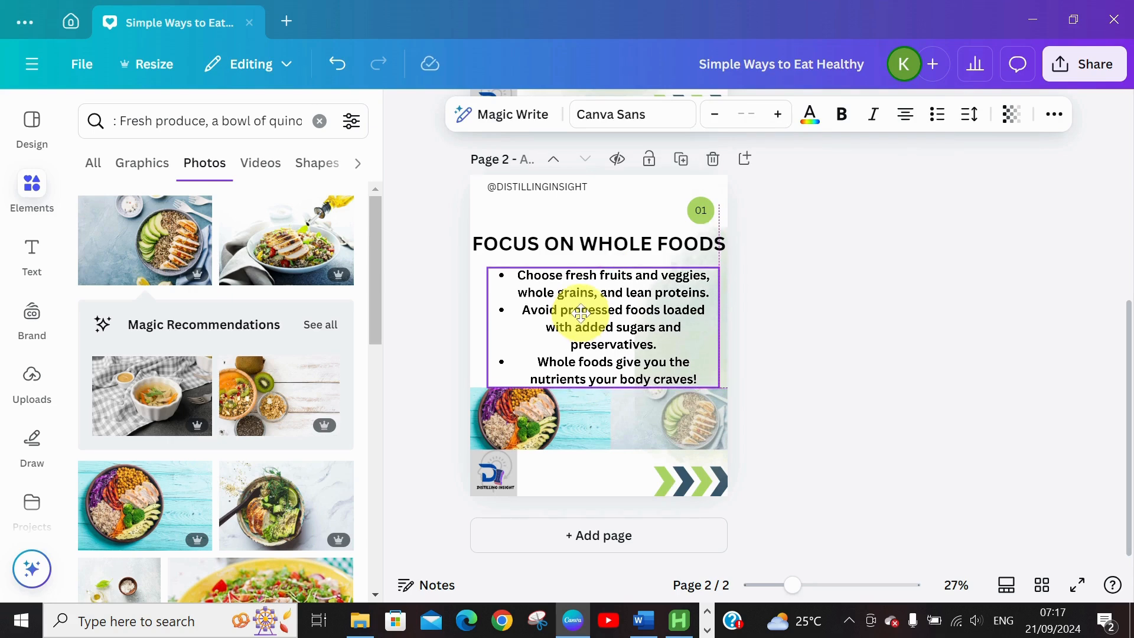
pyautogui.click(774, 328)
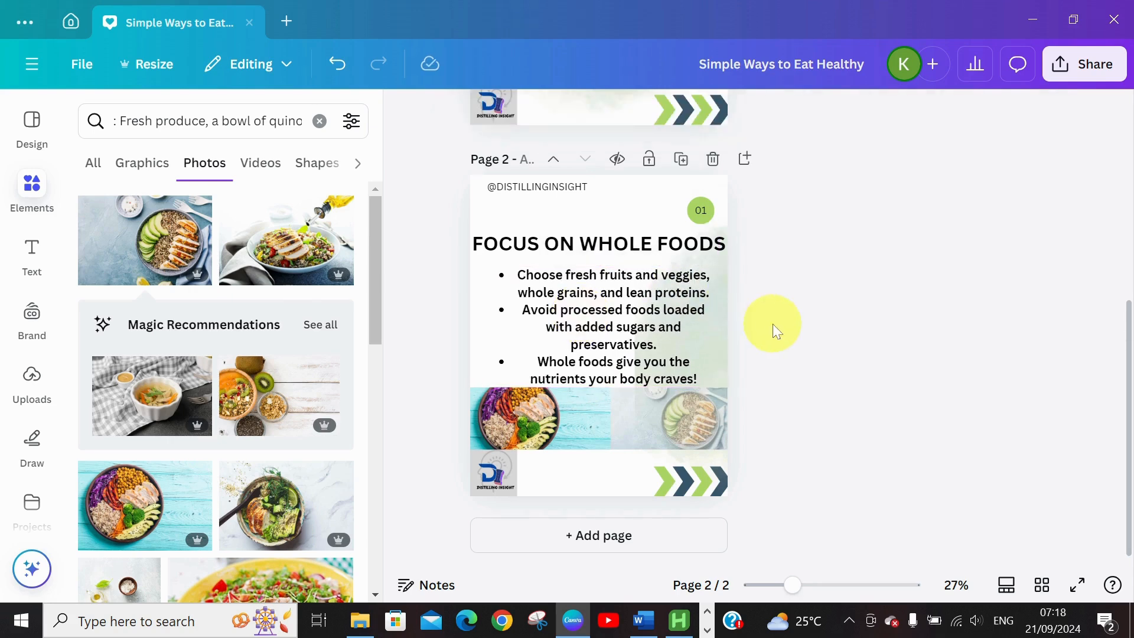
# - Make the turquoise-wood food bowl photo on page 2 semi-transparent to match the chicken and avocado photo beside it
pyautogui.click(548, 412)
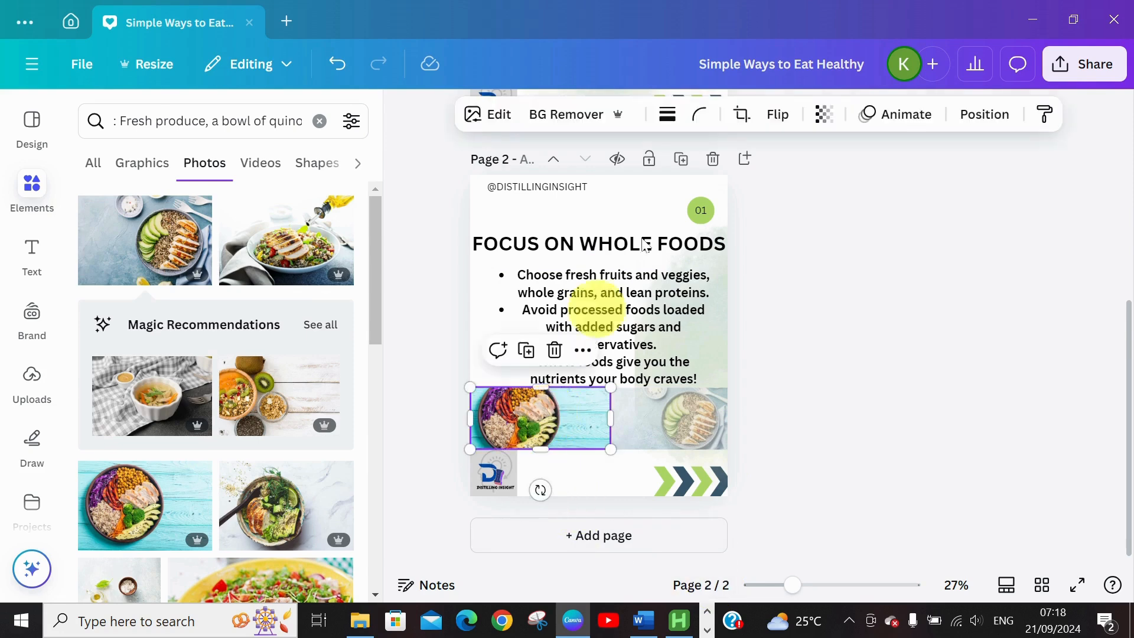
pyautogui.click(826, 123)
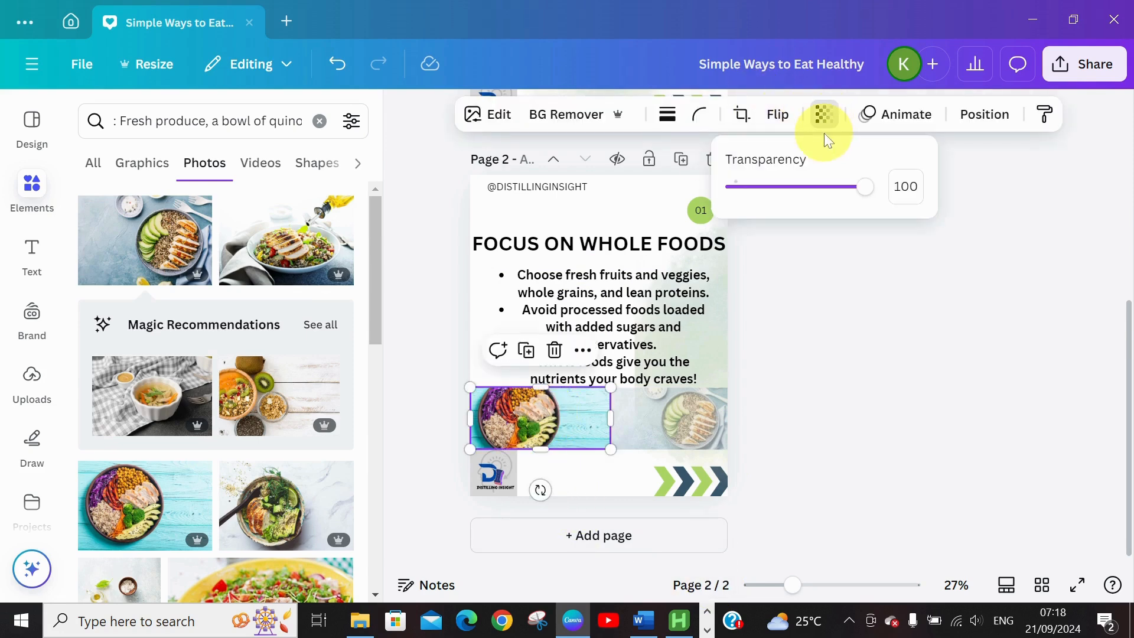
pyautogui.click(792, 187)
pyautogui.click(781, 400)
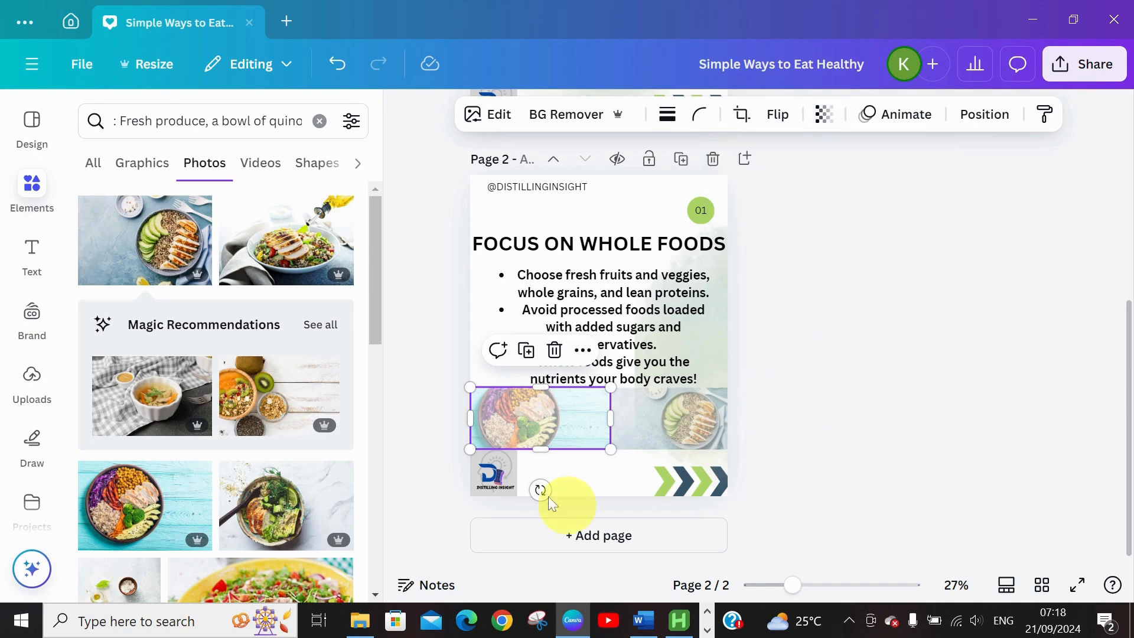
# - Duplicate page 2 and open the number in the new page's green circle for editing
pyautogui.click(585, 486)
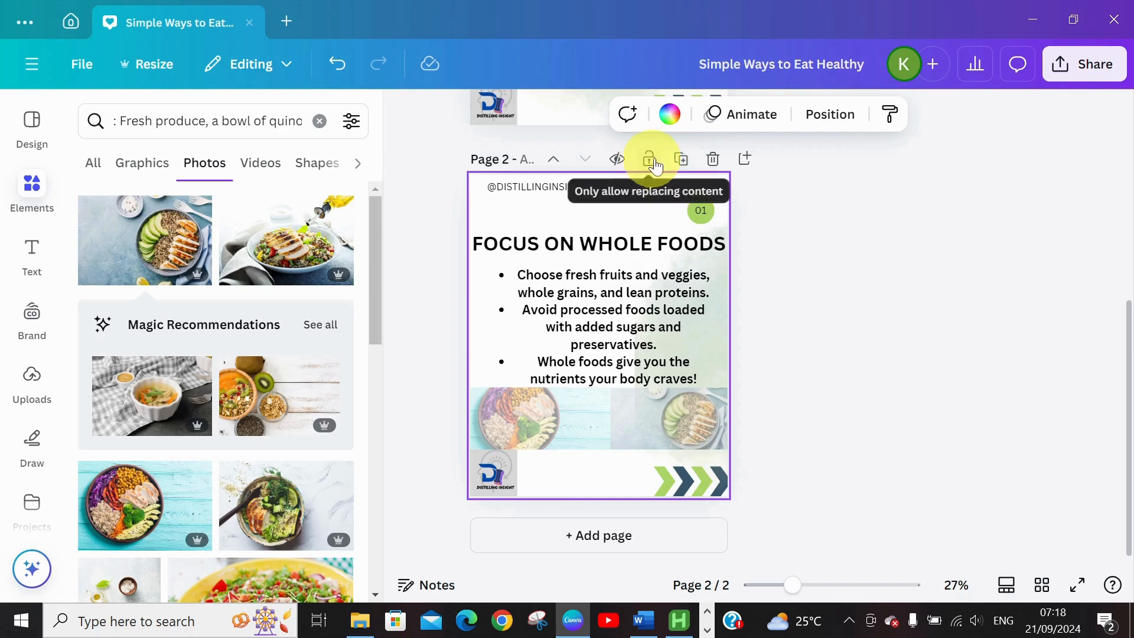
pyautogui.click(687, 157)
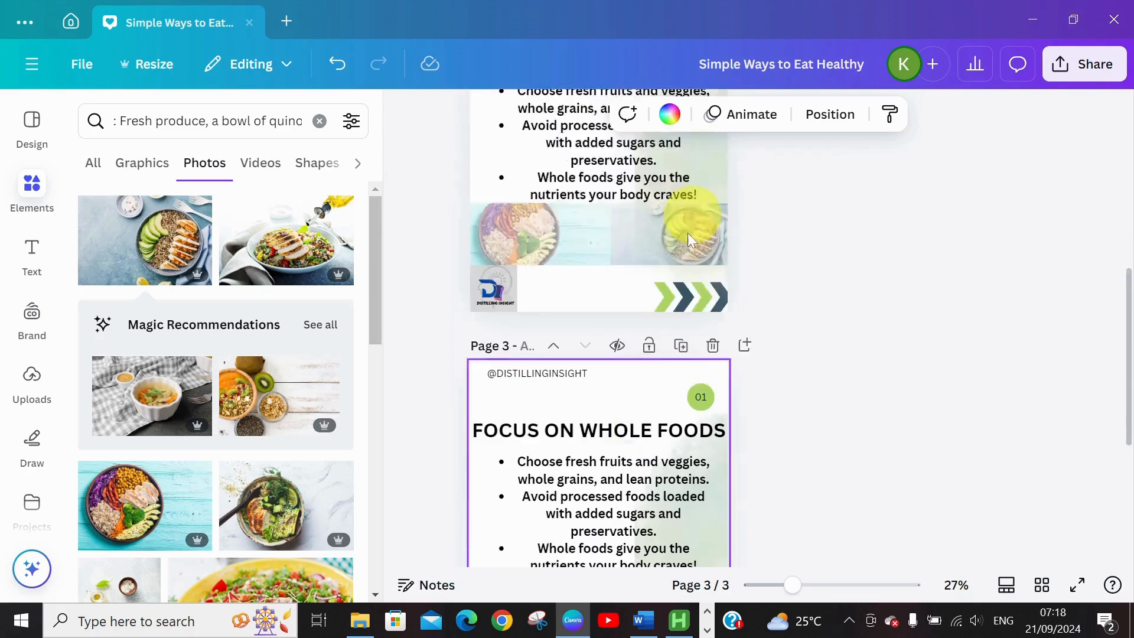
pyautogui.click(691, 211)
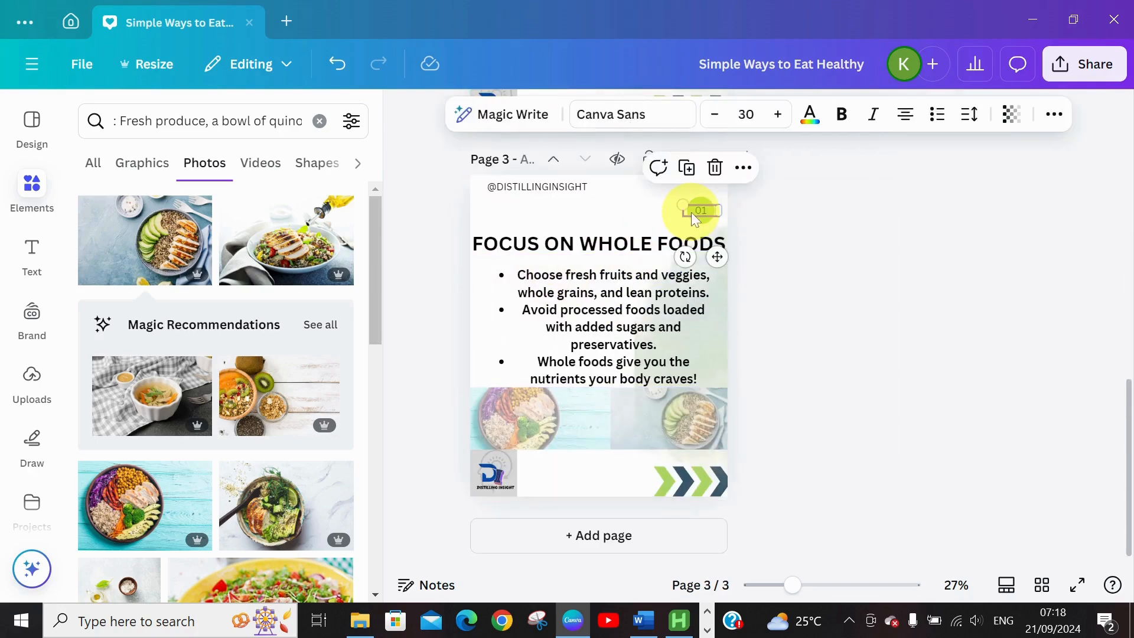
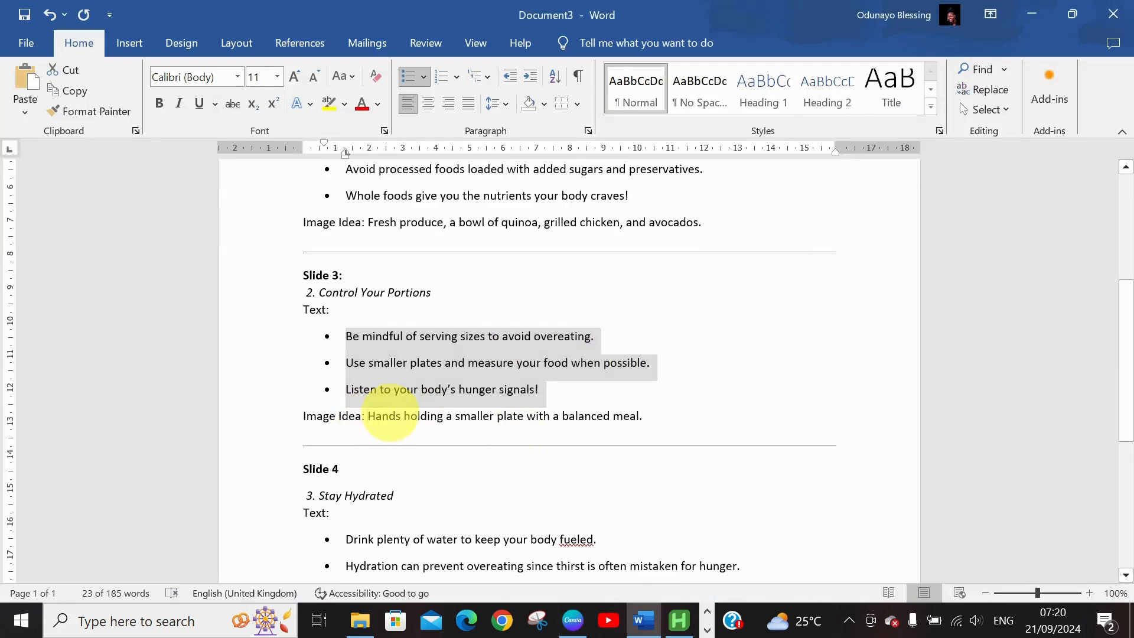
# - Copy the Slide 3 image idea "Hands holding a smaller plate with a balanced meal" from the Word document and switch back to Canva
pyautogui.moveTo(368, 416); pyautogui.dragTo(639, 419)
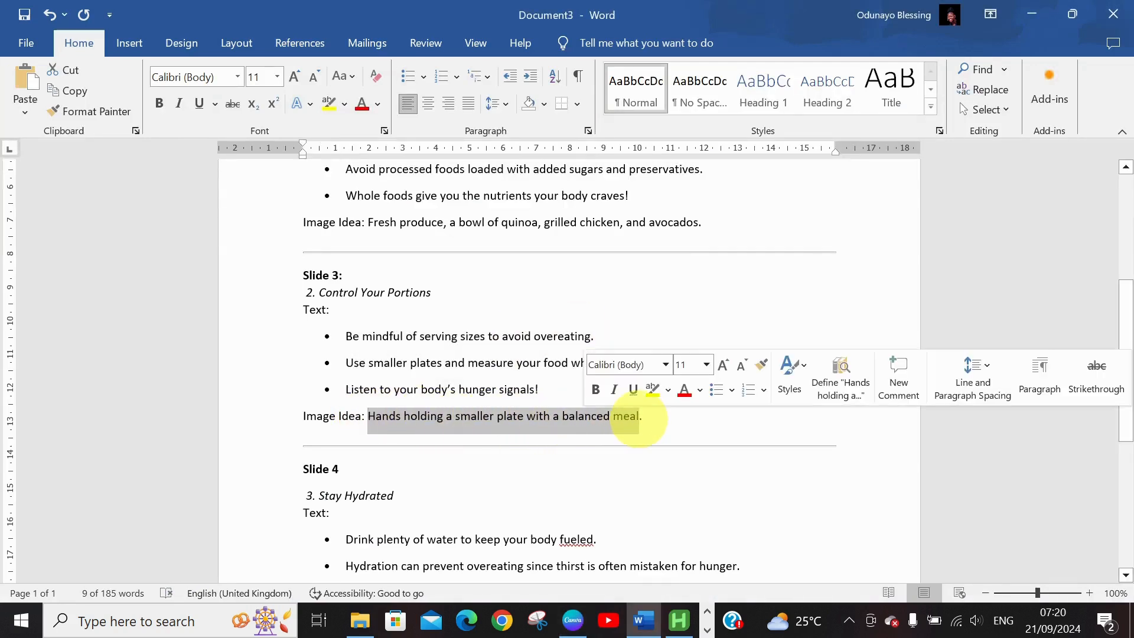
pyautogui.hotkey('ctrl', 'c')
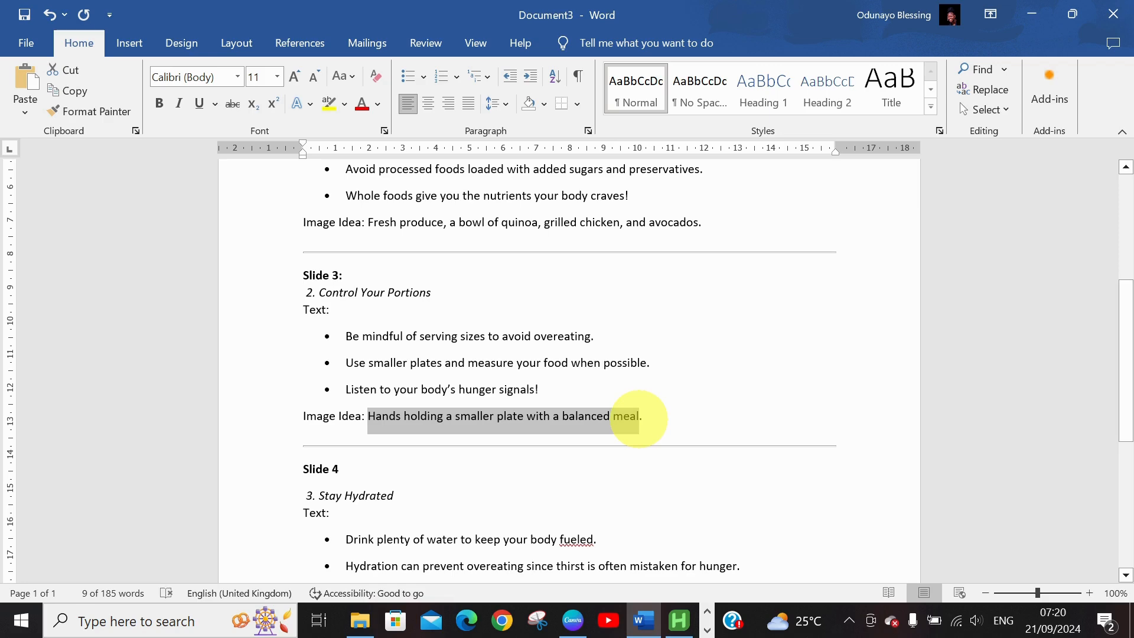
pyautogui.click(572, 620)
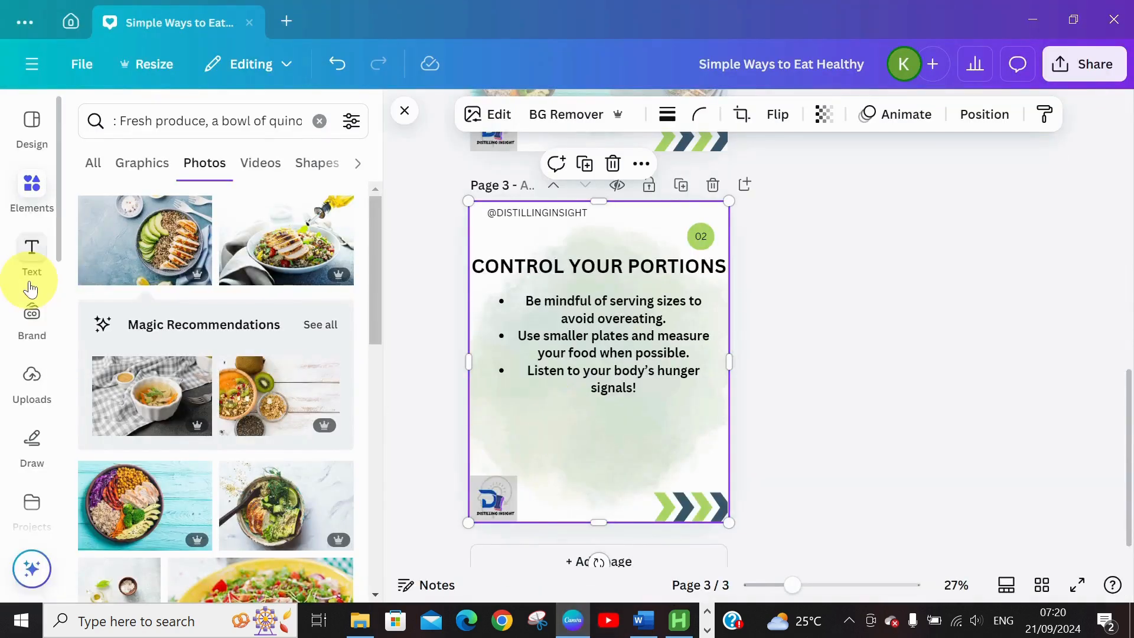
# - Replace the previous elements search with the copied image idea and show all photo results
pyautogui.click(319, 121)
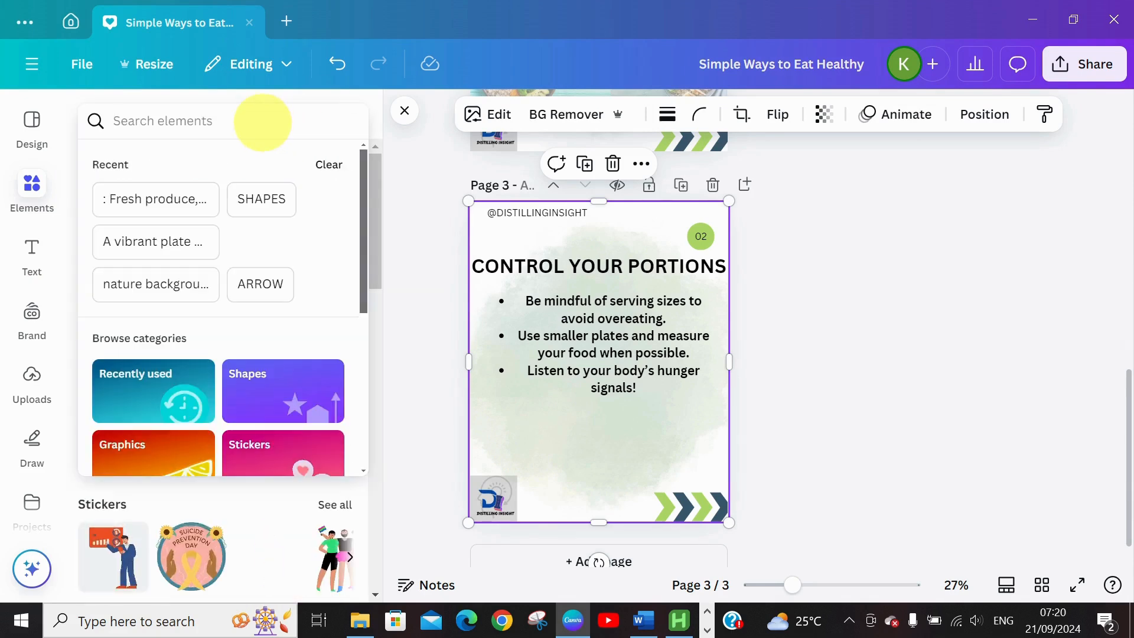
pyautogui.hotkey('ctrl', 'v')
pyautogui.press('Return')
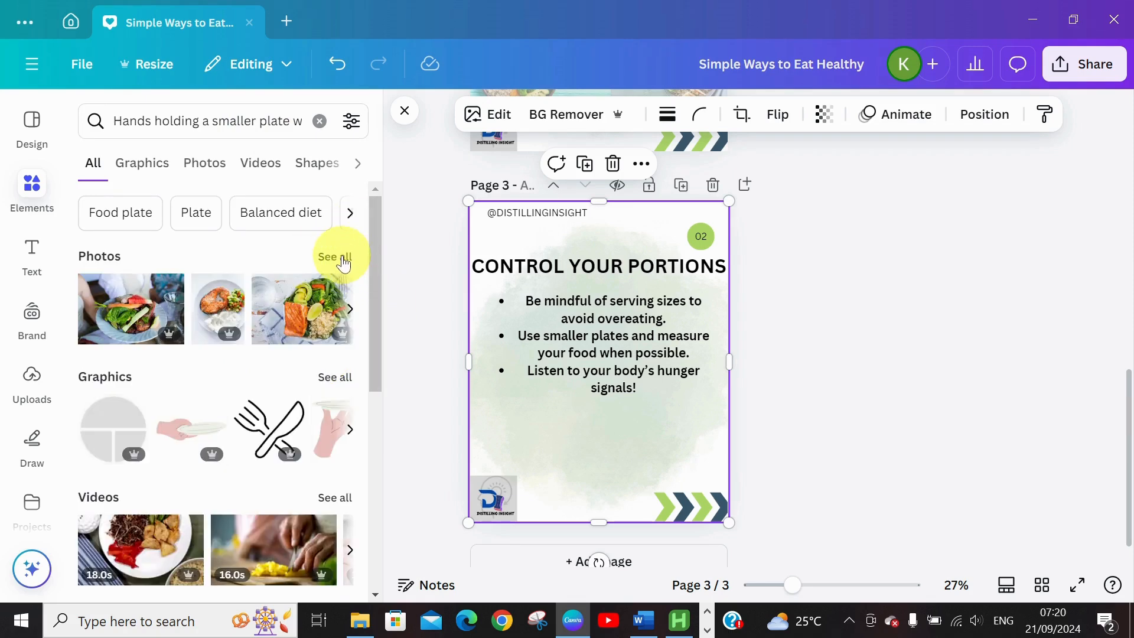
pyautogui.click(342, 259)
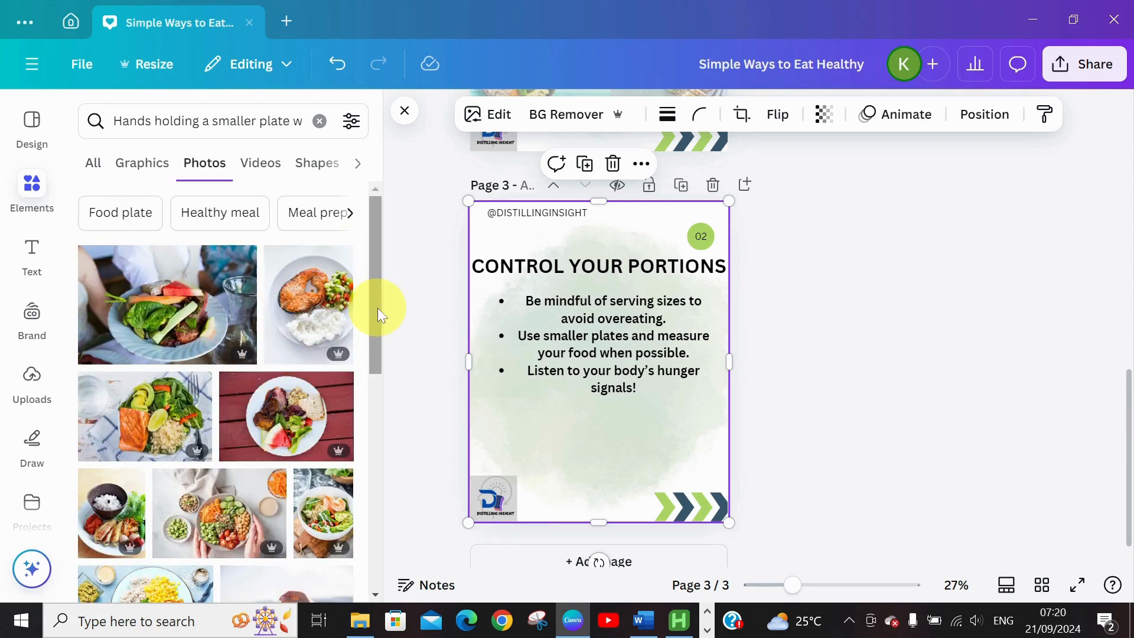
# - Add the photo of the salad plate held in hands to page 3, cropped to a full-width strip between the bullet text and the logo
pyautogui.scroll(-1, 378, 314)
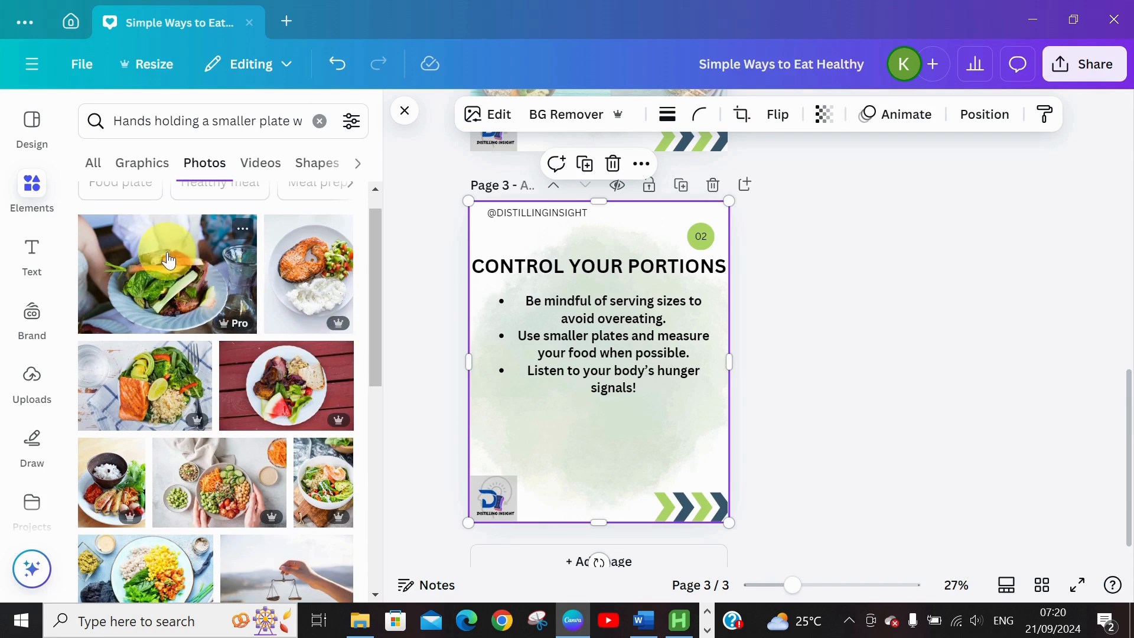
pyautogui.click(168, 259)
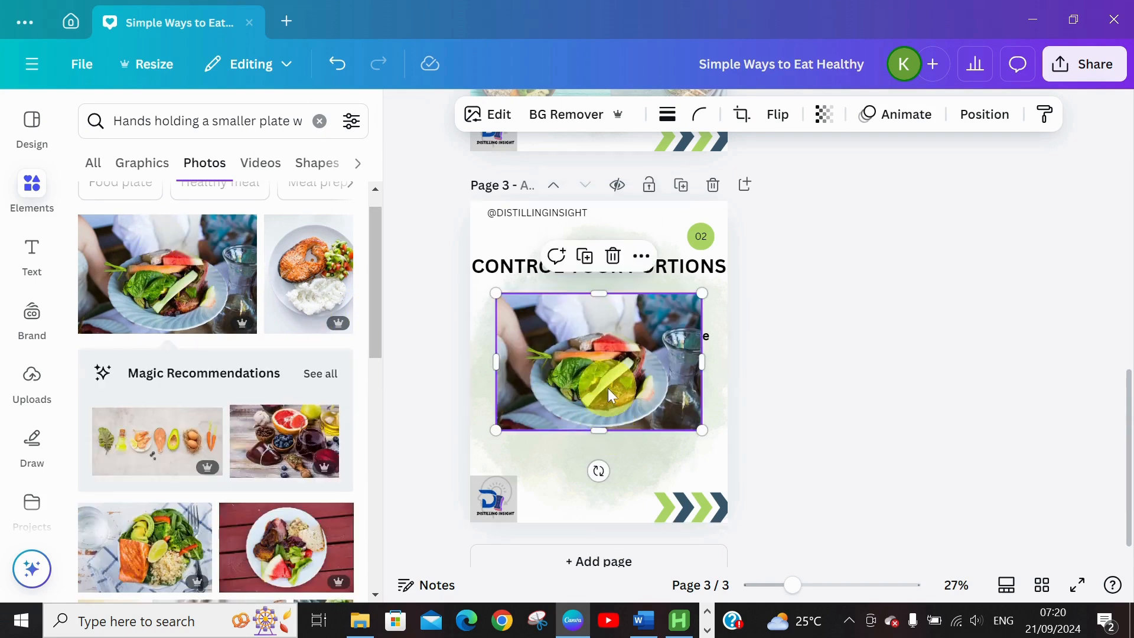
pyautogui.moveTo(608, 394); pyautogui.dragTo(613, 446)
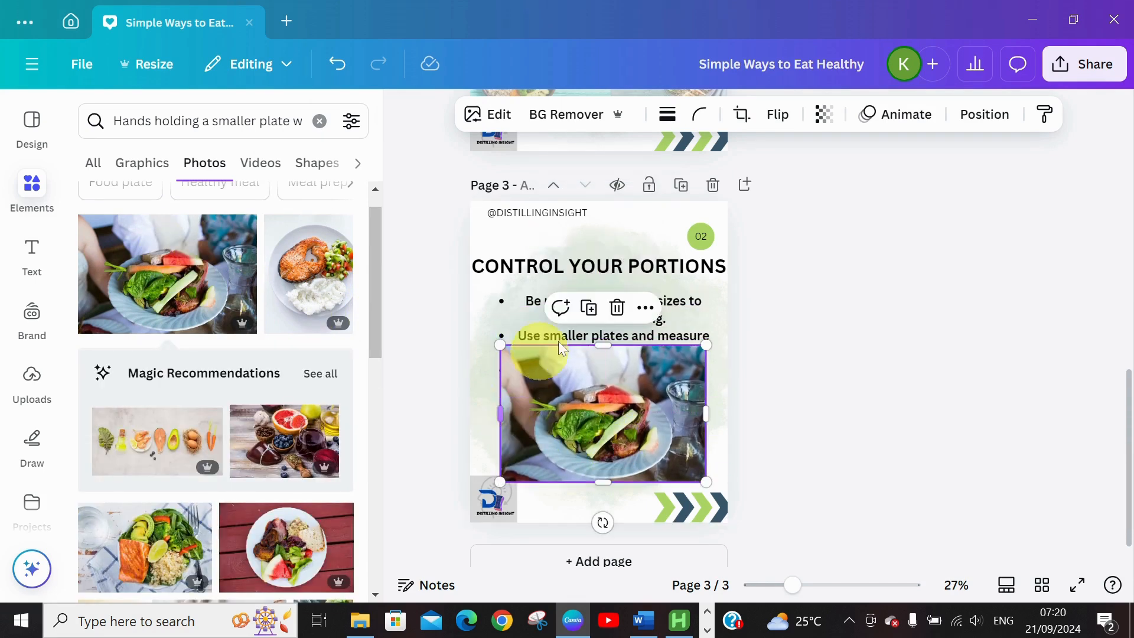
pyautogui.moveTo(705, 343); pyautogui.dragTo(727, 433)
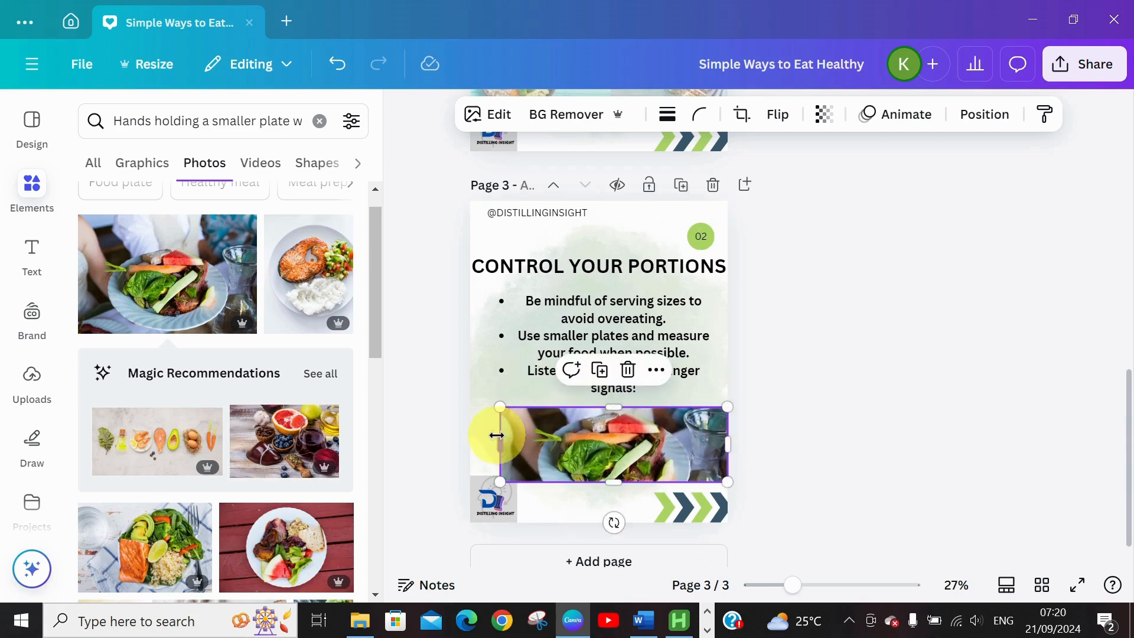
pyautogui.moveTo(497, 436); pyautogui.dragTo(470, 436)
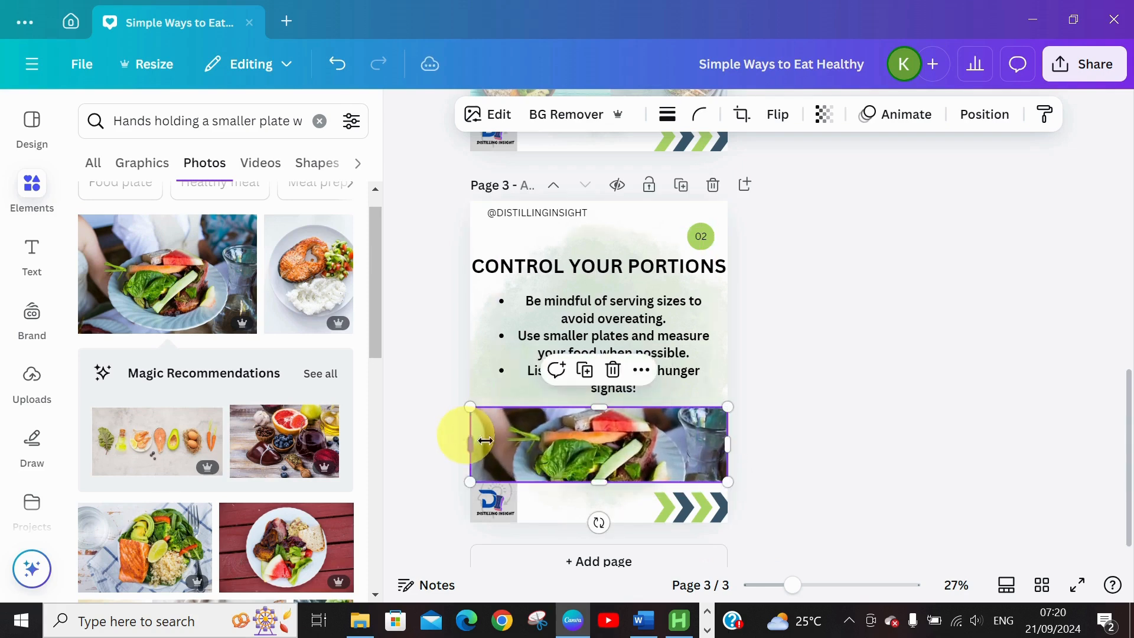
pyautogui.moveTo(577, 460); pyautogui.dragTo(579, 453)
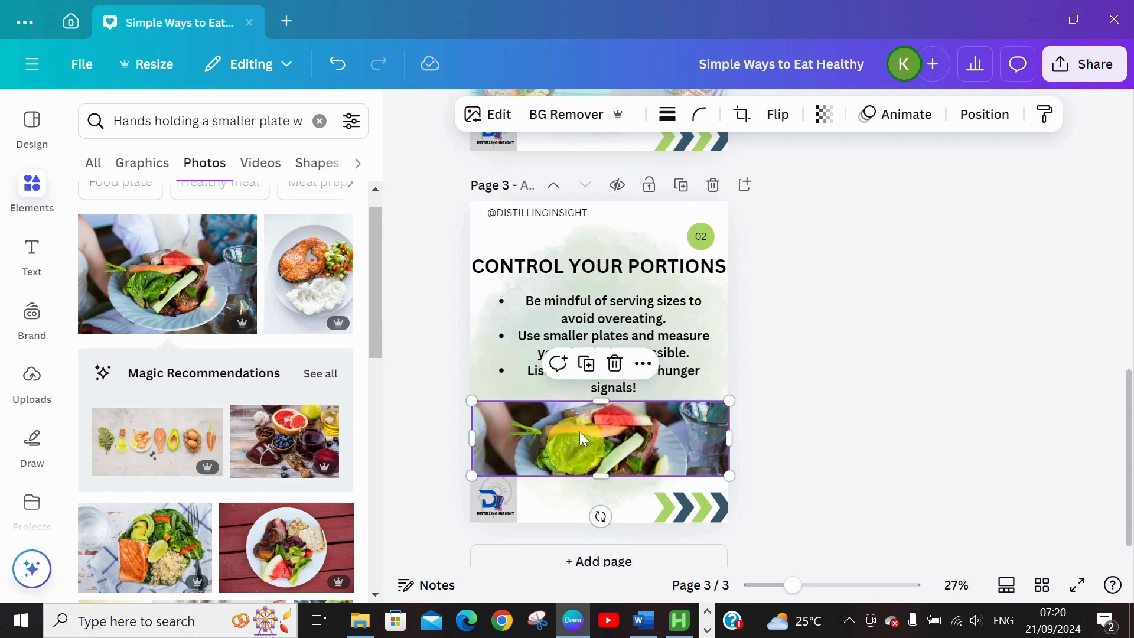
# - Set the transparency of page 3's salad plate photo to 38 and deselect it
pyautogui.click(824, 114)
pyautogui.click(784, 188)
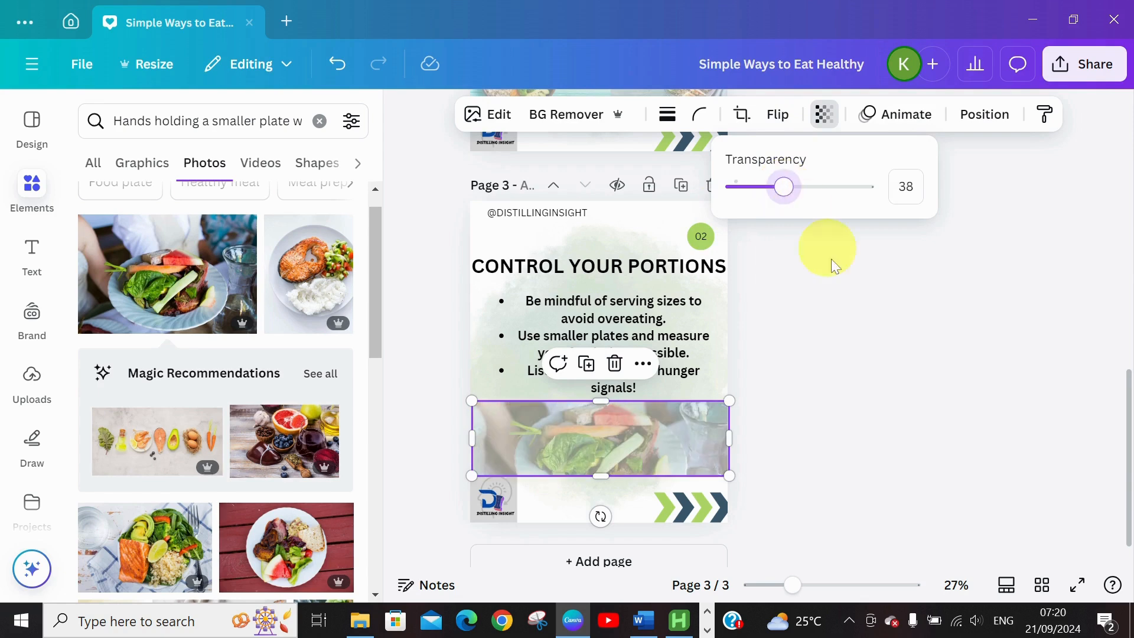
pyautogui.click(859, 372)
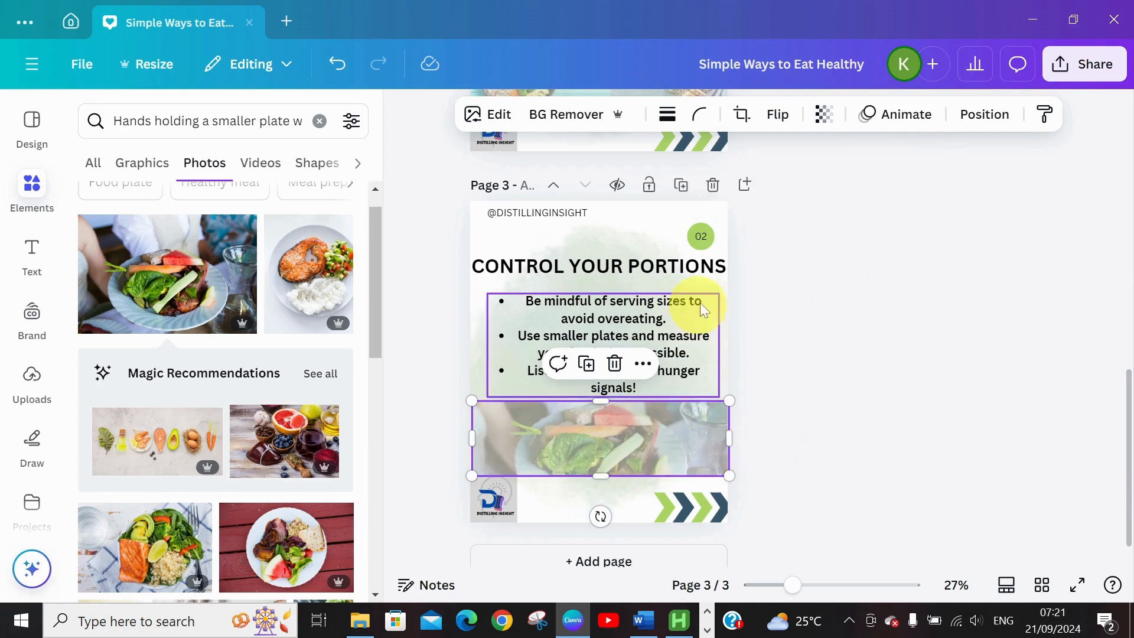
pyautogui.click(754, 246)
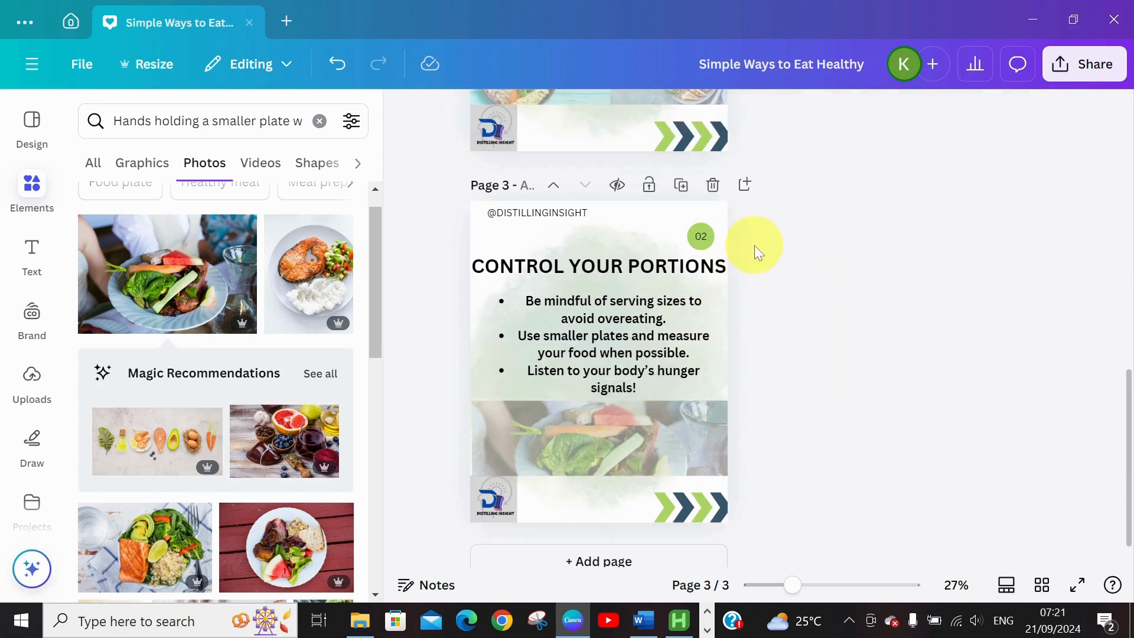
# - Duplicate page 3 and change the number in the new page's green circle to 03
pyautogui.click(679, 186)
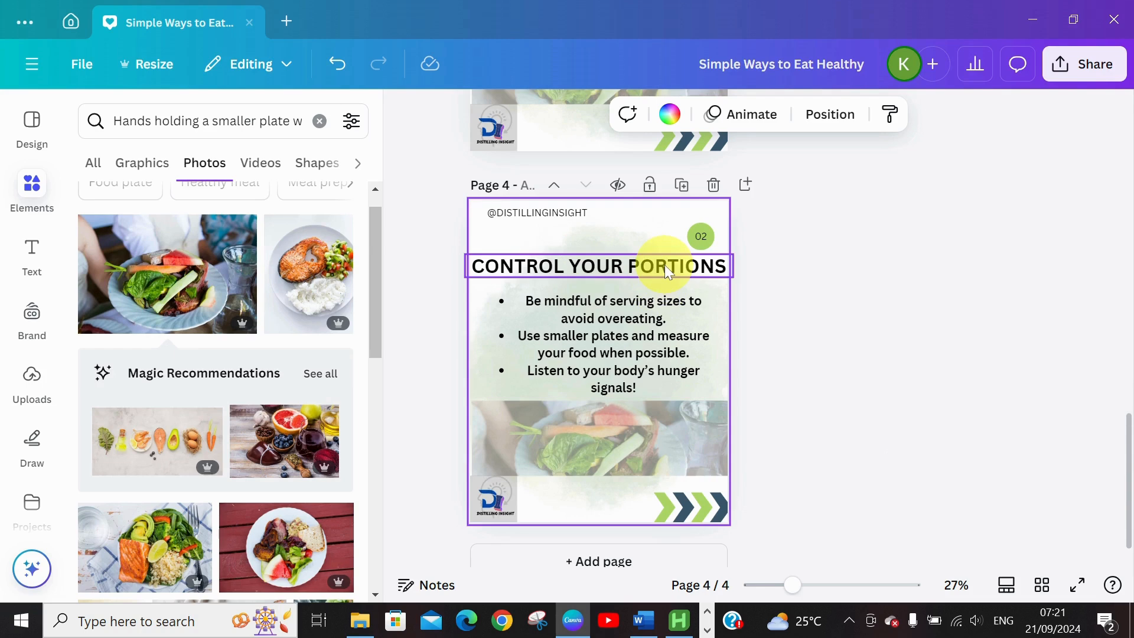
pyautogui.click(697, 239)
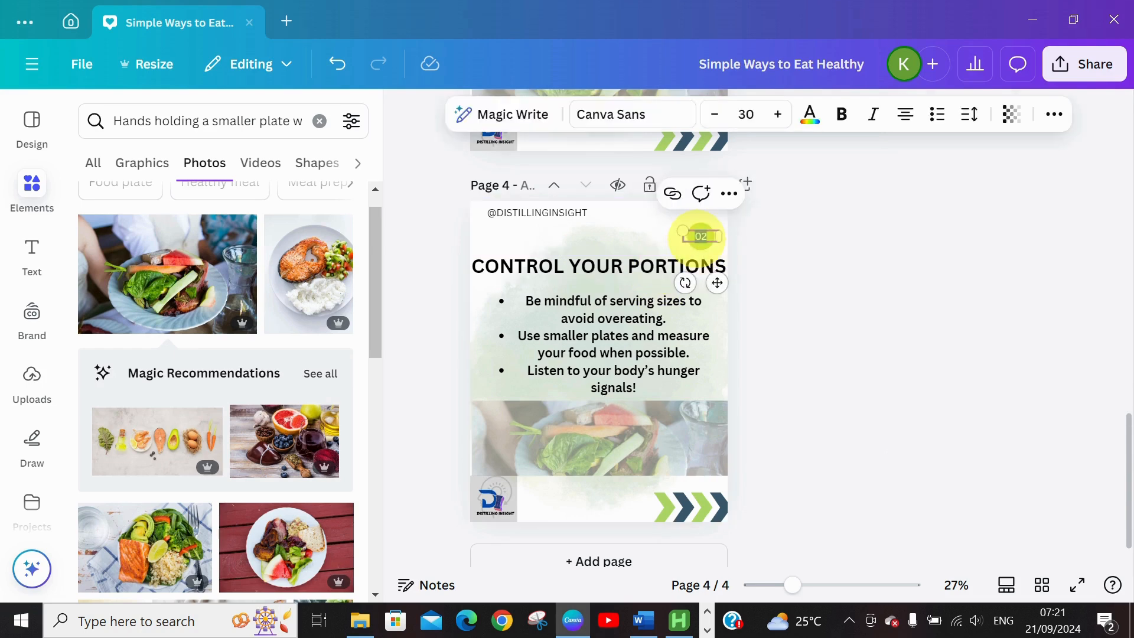
pyautogui.click(700, 236)
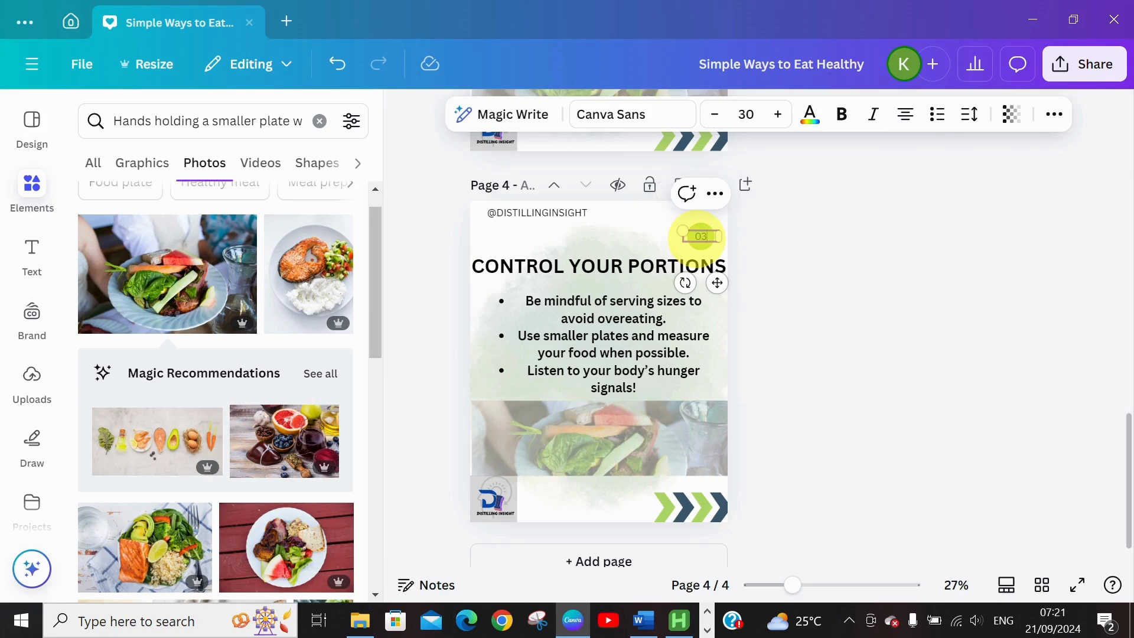
pyautogui.click(571, 232)
# - Switch to Word, copy the Slide 4 heading "Stay Hydrated", and return to page 4 in Canva
pyautogui.click(591, 276)
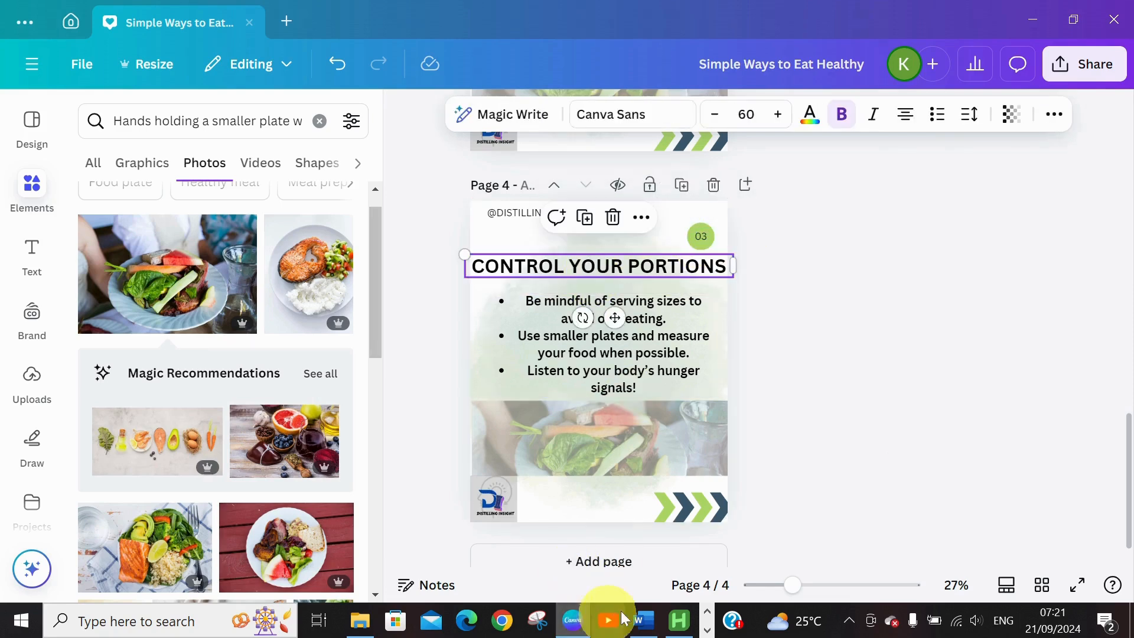
pyautogui.click(645, 619)
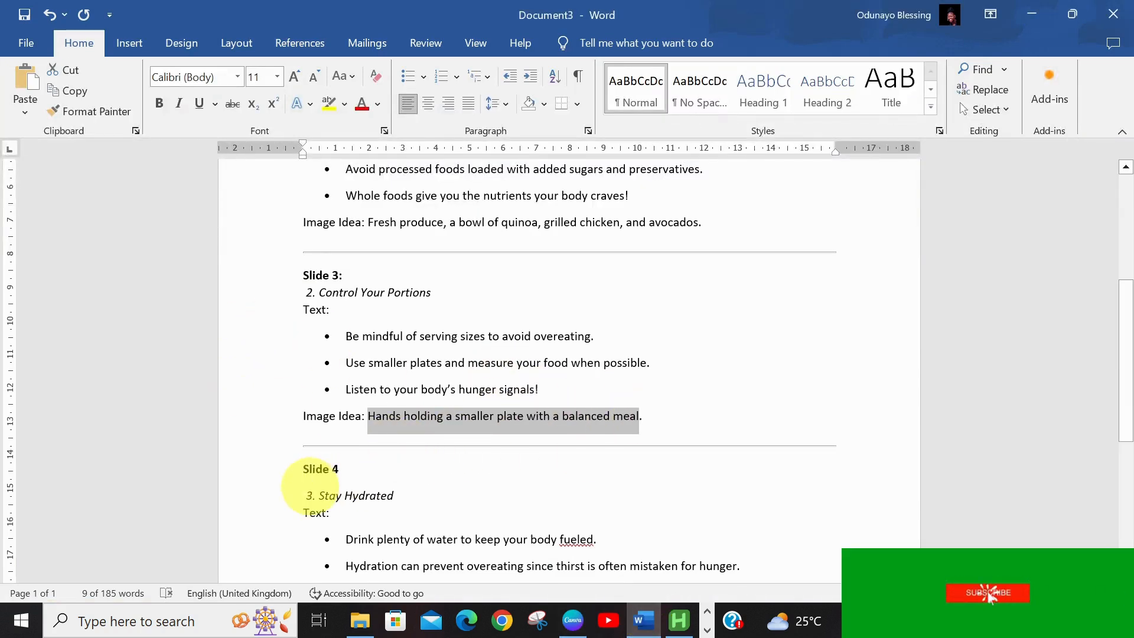
pyautogui.moveTo(320, 498); pyautogui.dragTo(405, 498)
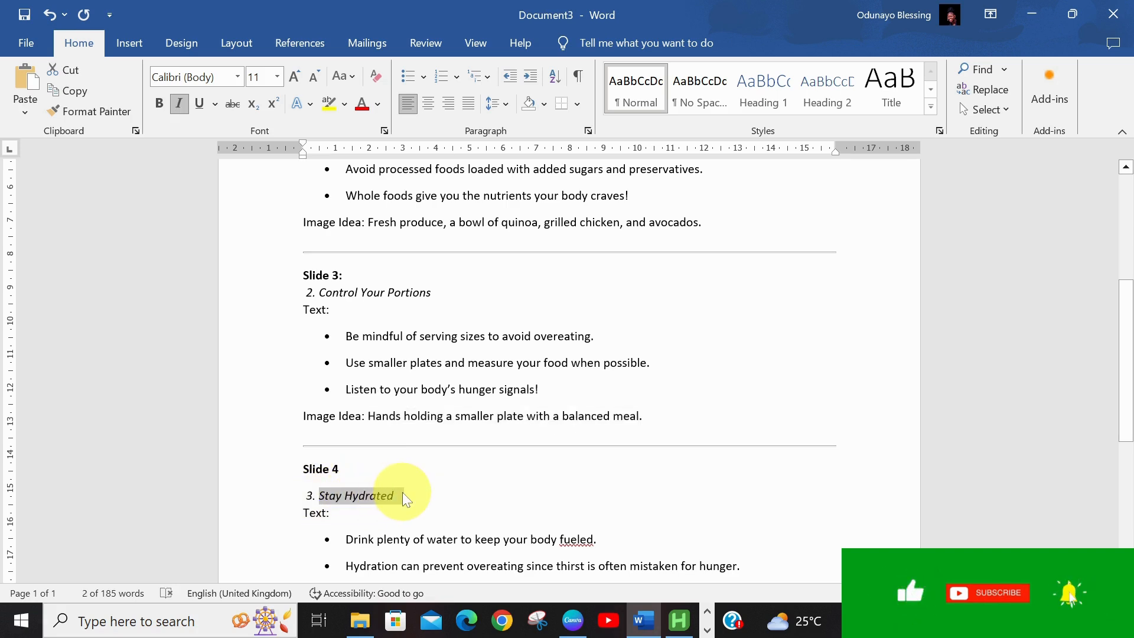
pyautogui.click(573, 620)
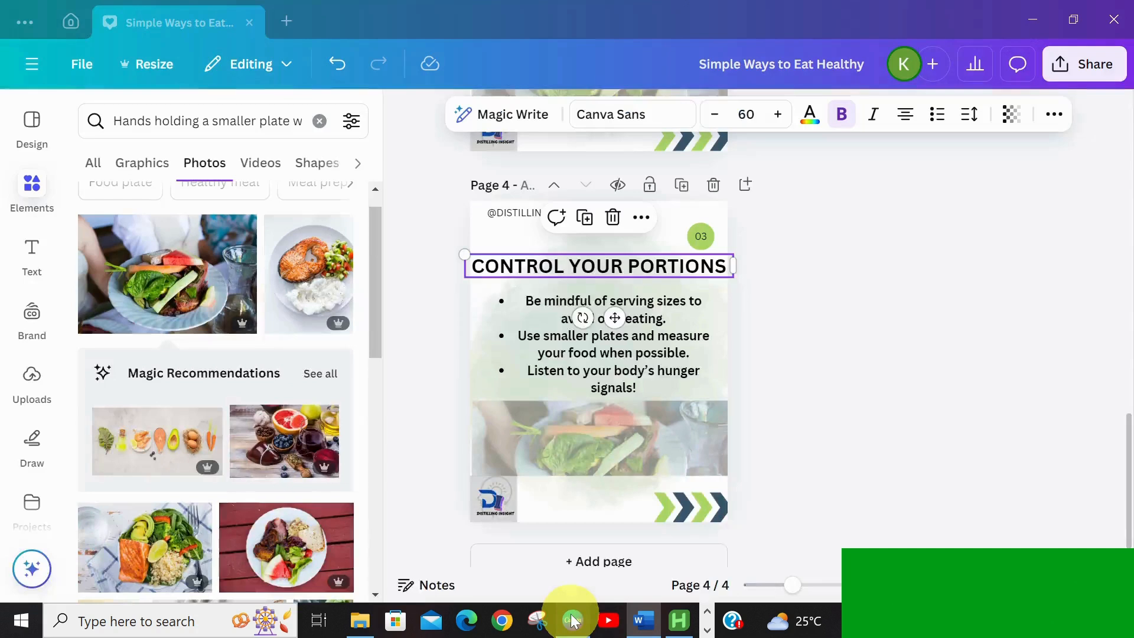
# - Replace page 4's heading with the copied "STAY HYDRATED" and remove the extra blank line below it
pyautogui.doubleClick(559, 273)
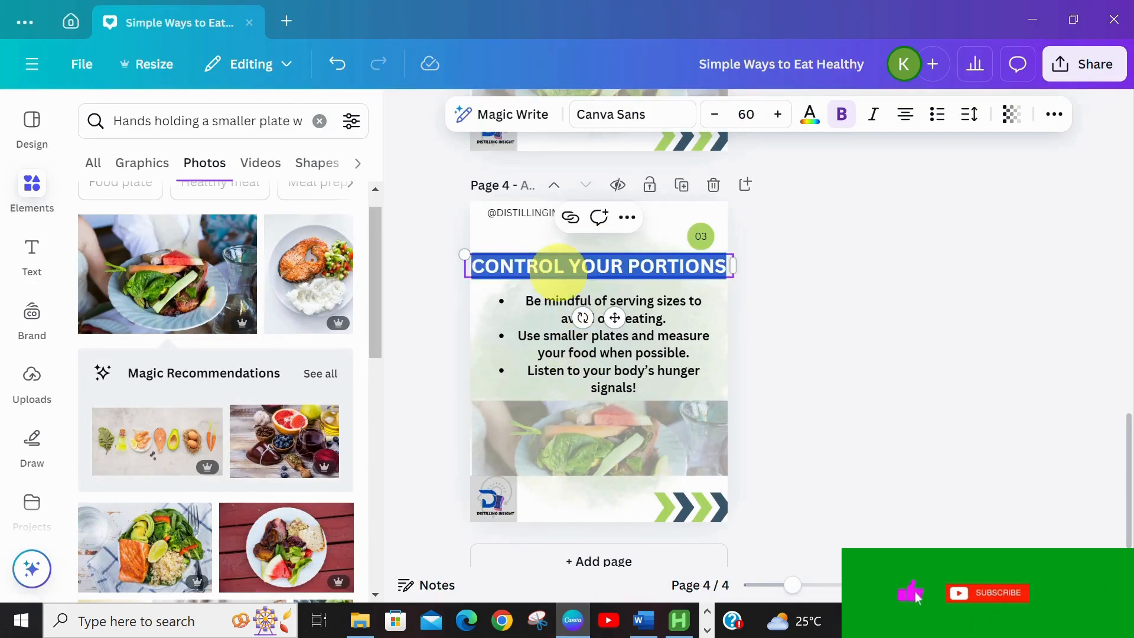
pyautogui.hotkey('ctrl', 'v')
pyautogui.press('BackSpace')
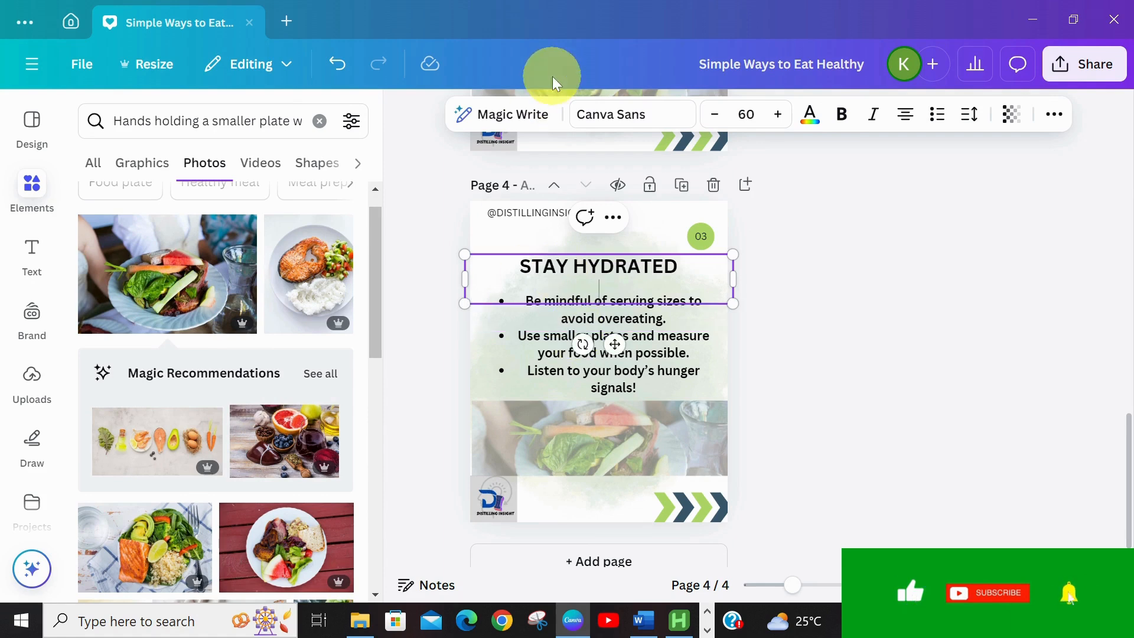
pyautogui.press('BackSpace')
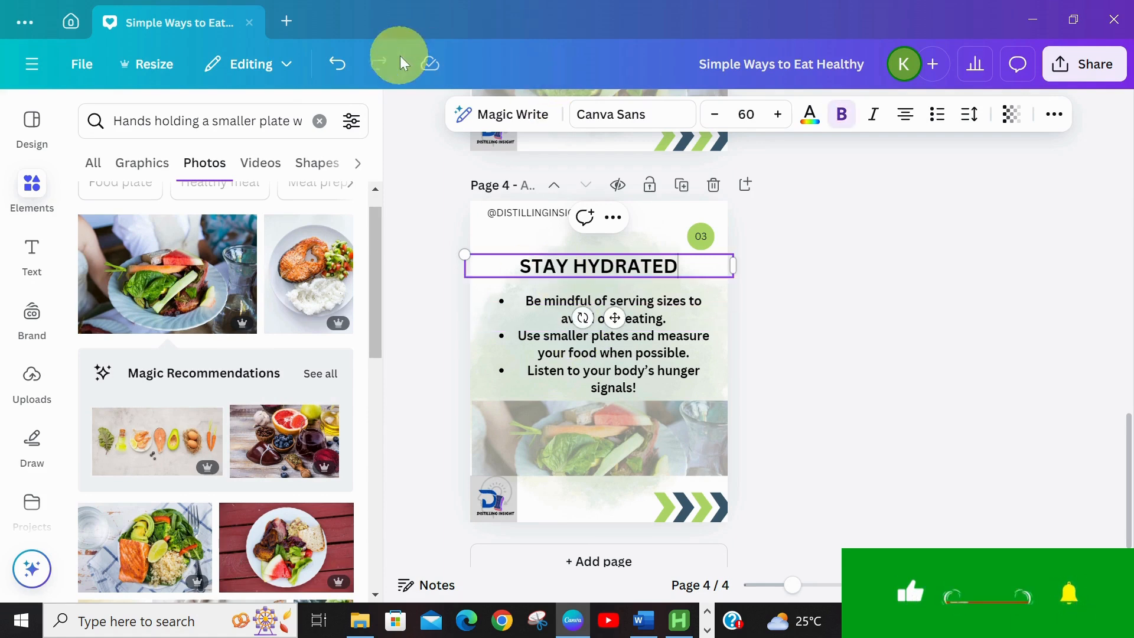
# - Switch to Word, copy the three Slide 4 bullet points about drinking water, and return to page 4 in Canva
pyautogui.click(566, 349)
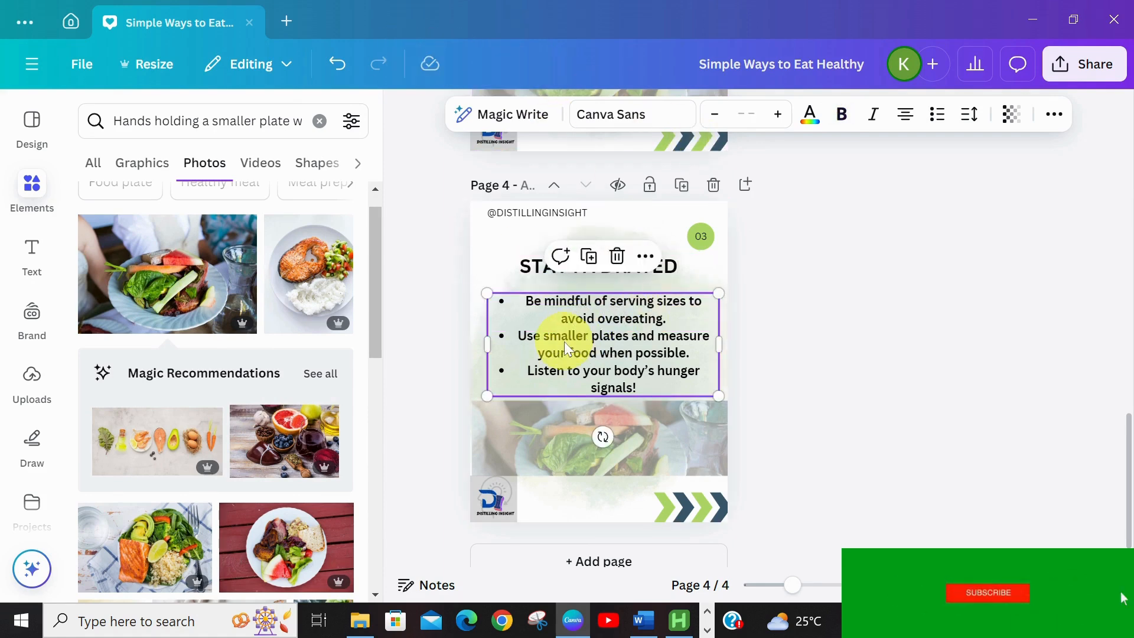
pyautogui.click(644, 619)
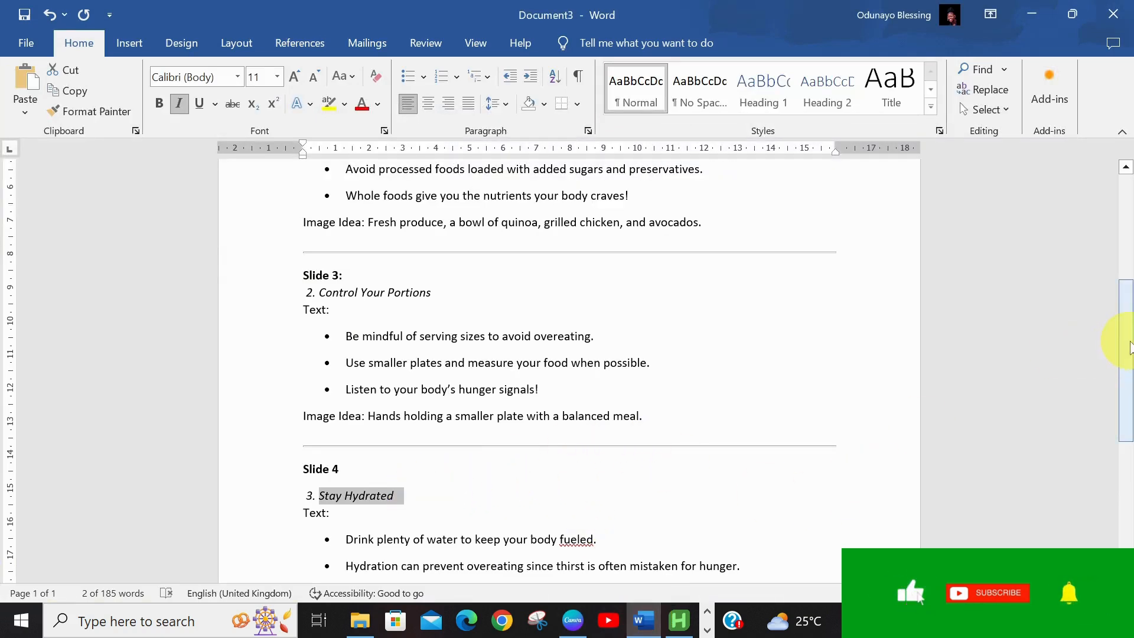
pyautogui.moveTo(1121, 362); pyautogui.dragTo(1121, 446)
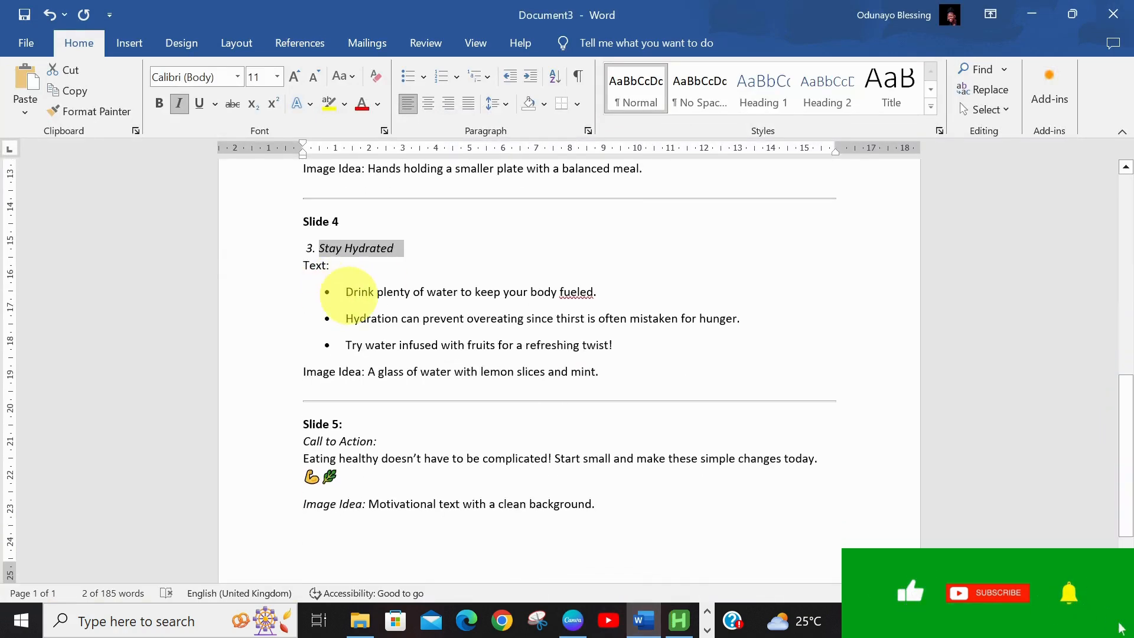
pyautogui.moveTo(348, 292); pyautogui.dragTo(622, 347)
pyautogui.hotkey('ctrl', 'c')
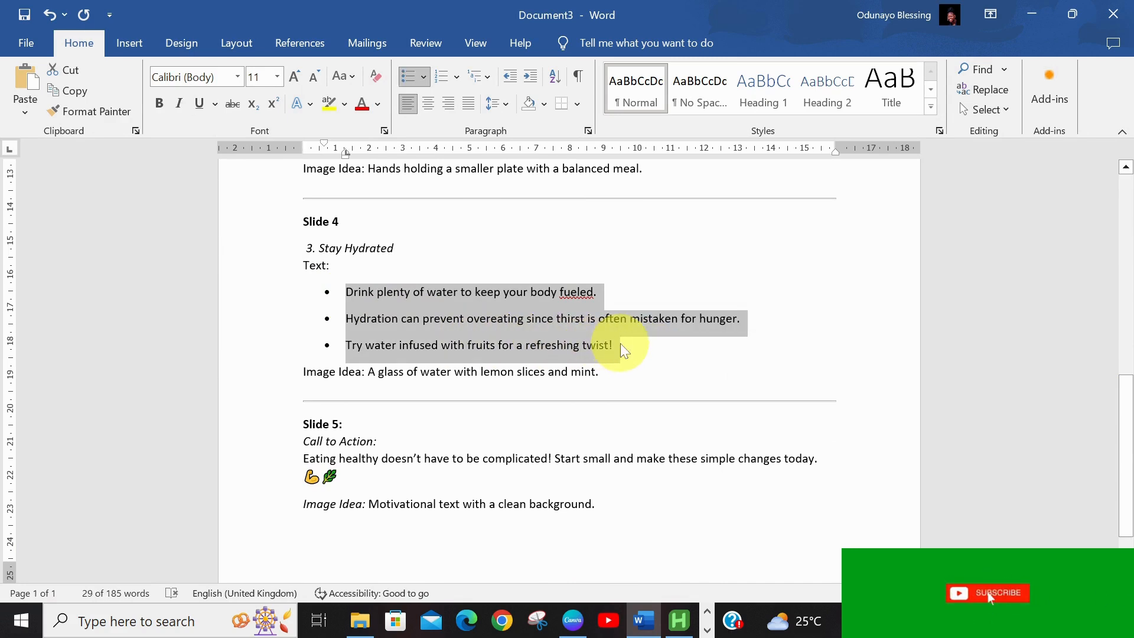
pyautogui.moveTo(570, 620)
pyautogui.click(554, 556)
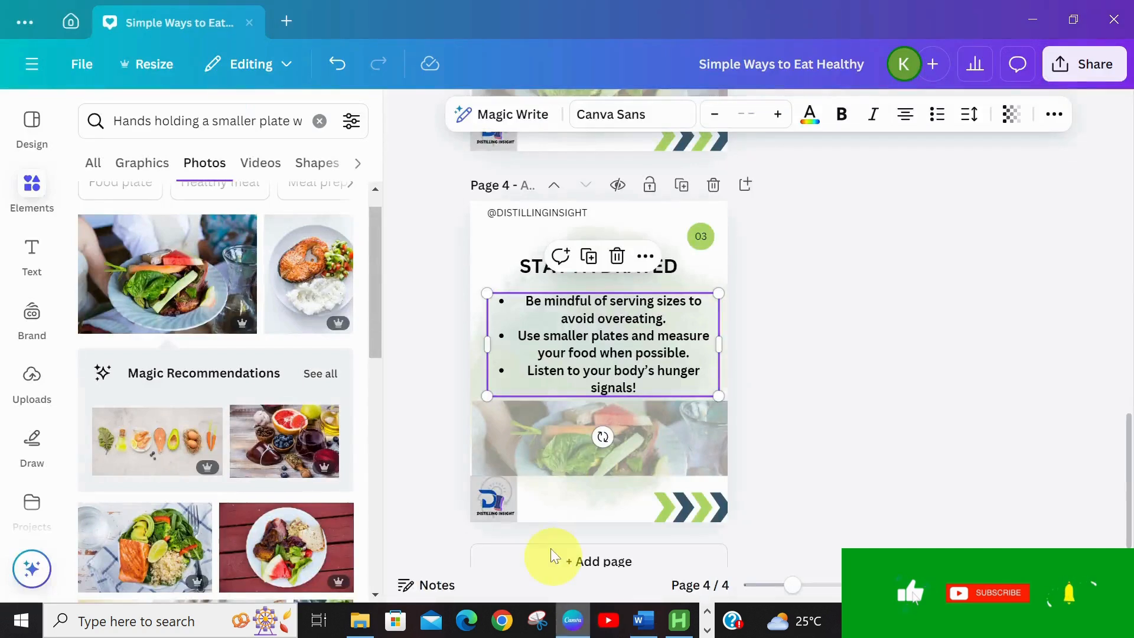
# - Replace page 4's bullet list with the copied hydration points and remove the extra blank line at its end
pyautogui.click(524, 304)
pyautogui.moveTo(524, 304); pyautogui.dragTo(678, 383)
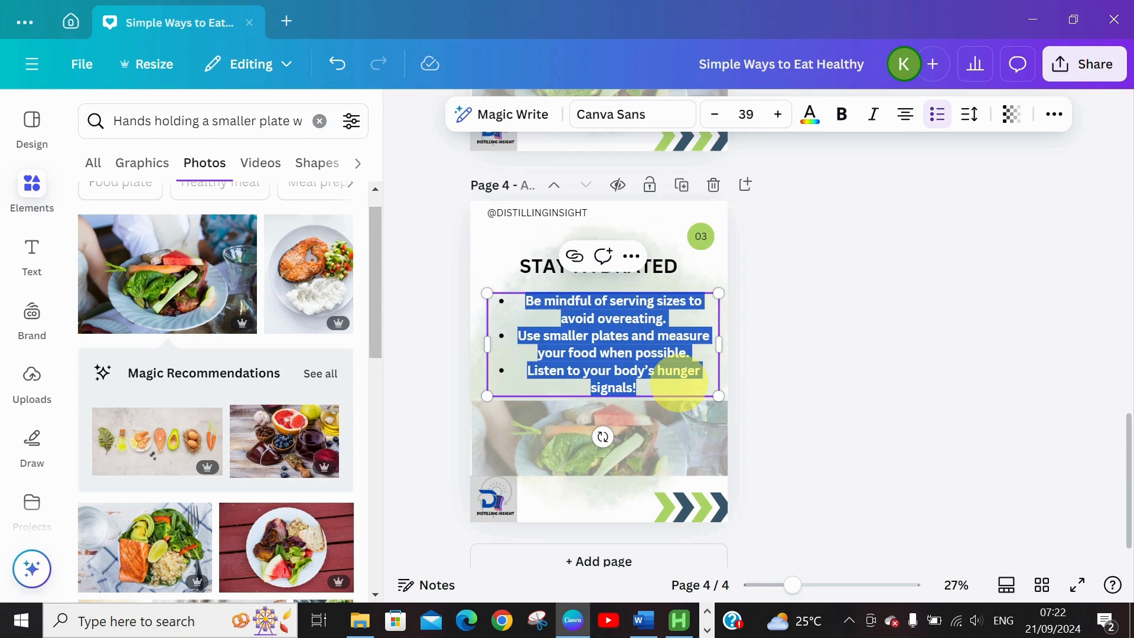
pyautogui.hotkey('ctrl', 'v')
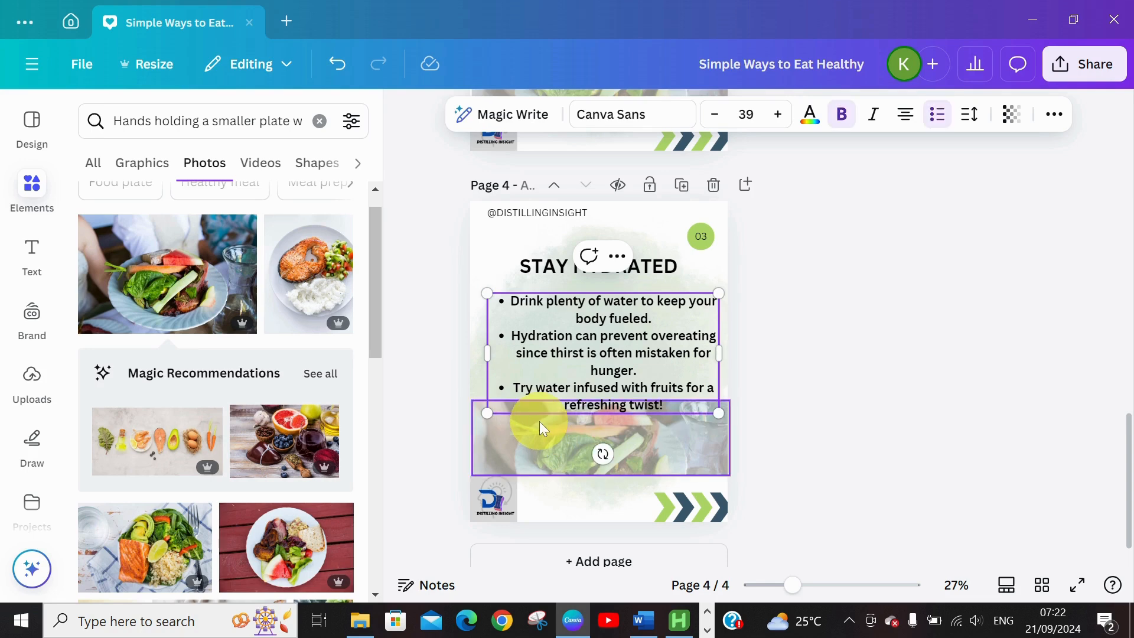
pyautogui.press('BackSpace')
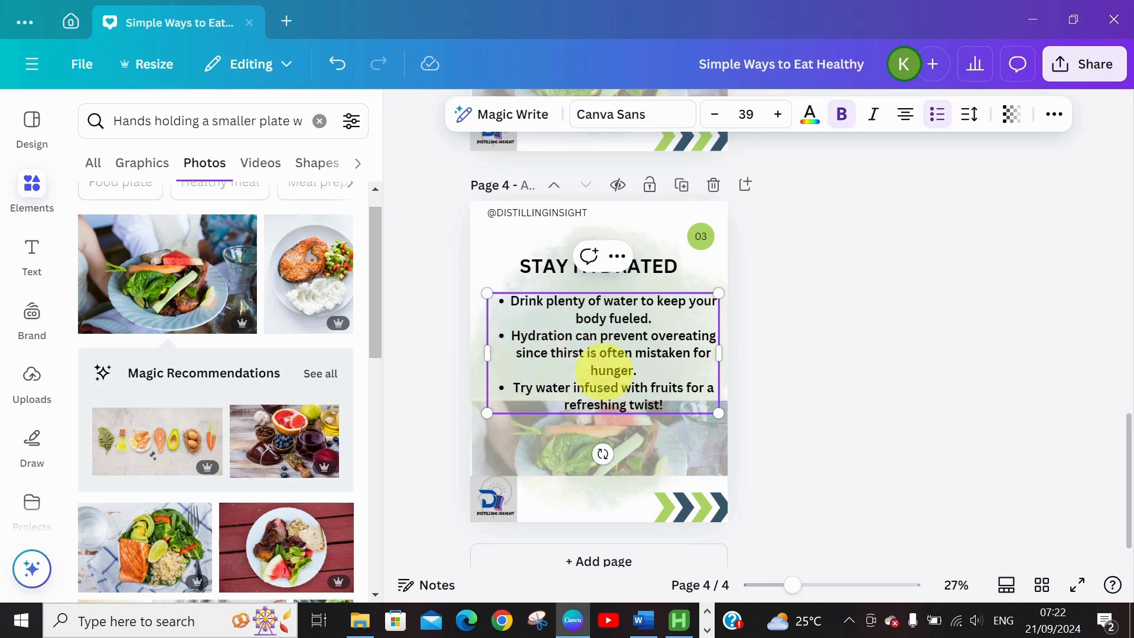
# - Move page 4's bullet list slightly up toward the heading and delete the faded salad plate photo
pyautogui.moveTo(606, 370); pyautogui.dragTo(661, 352)
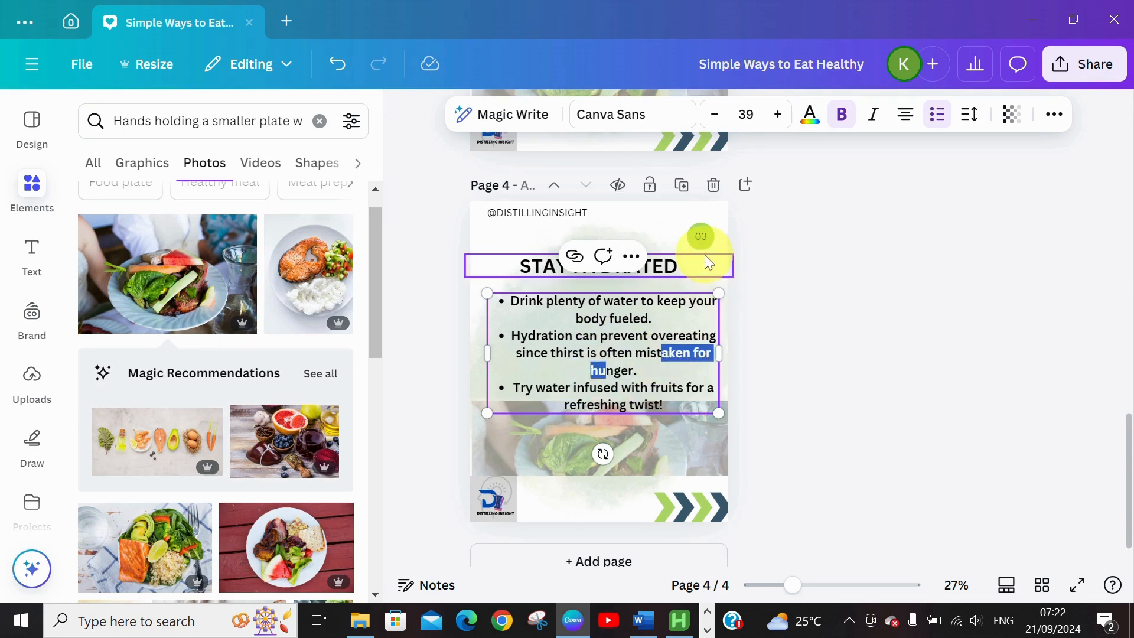
pyautogui.click(671, 286)
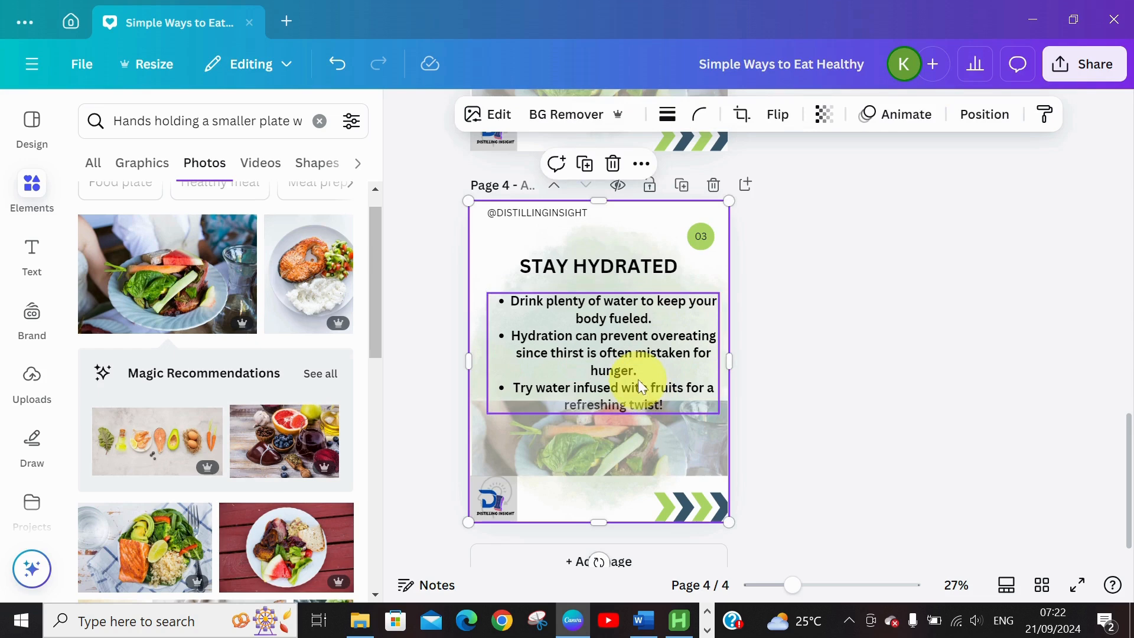
pyautogui.moveTo(641, 387); pyautogui.dragTo(639, 370)
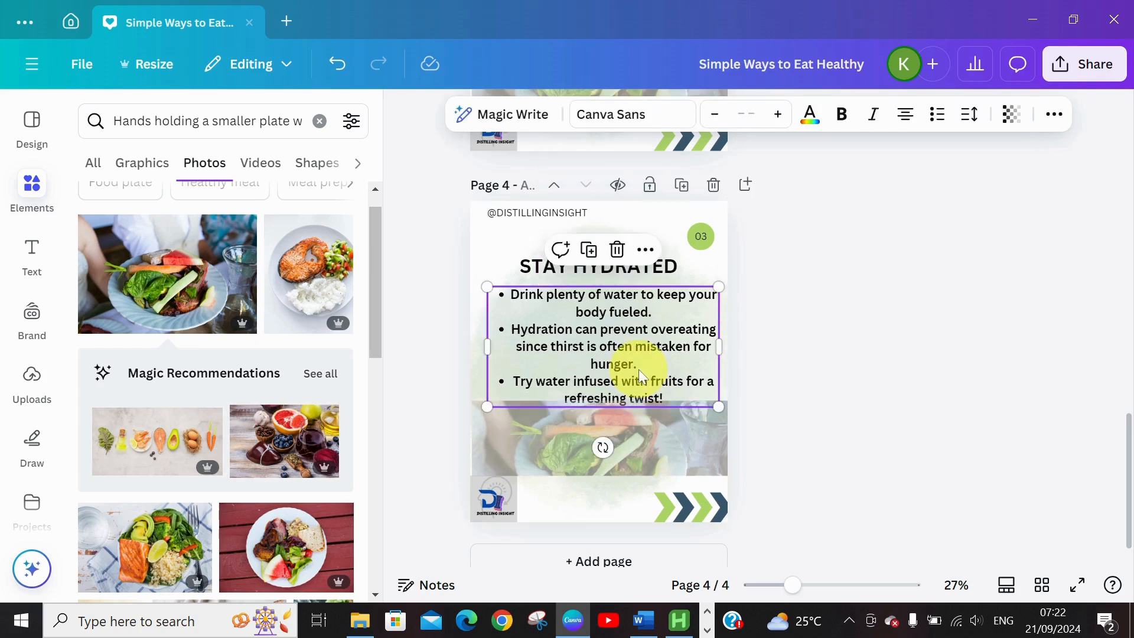
pyautogui.click(586, 438)
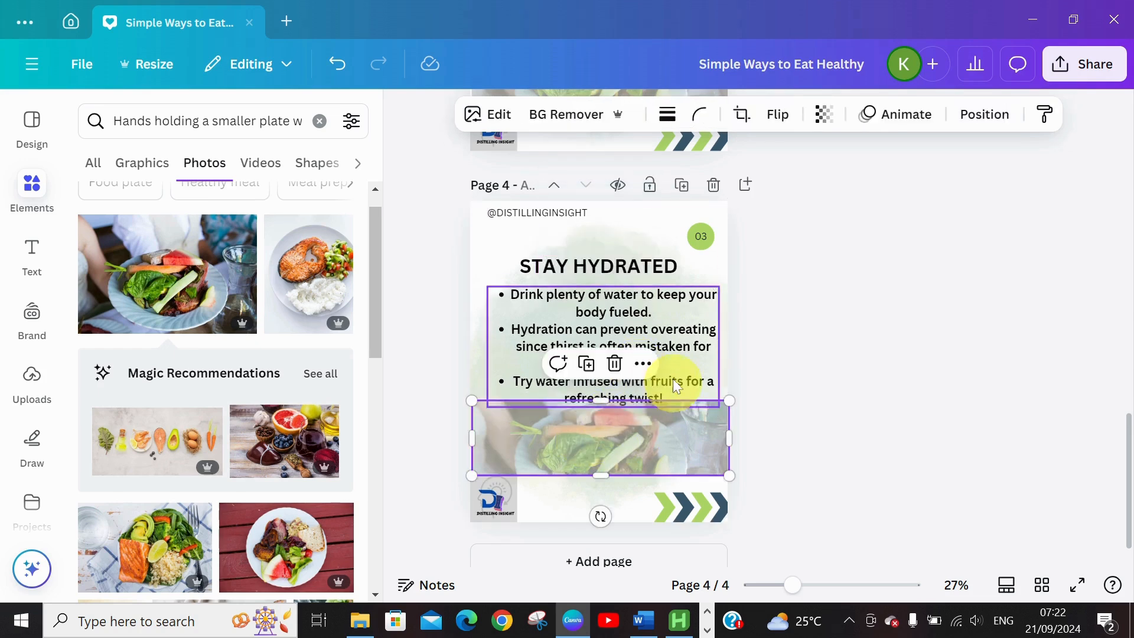
pyautogui.click(615, 363)
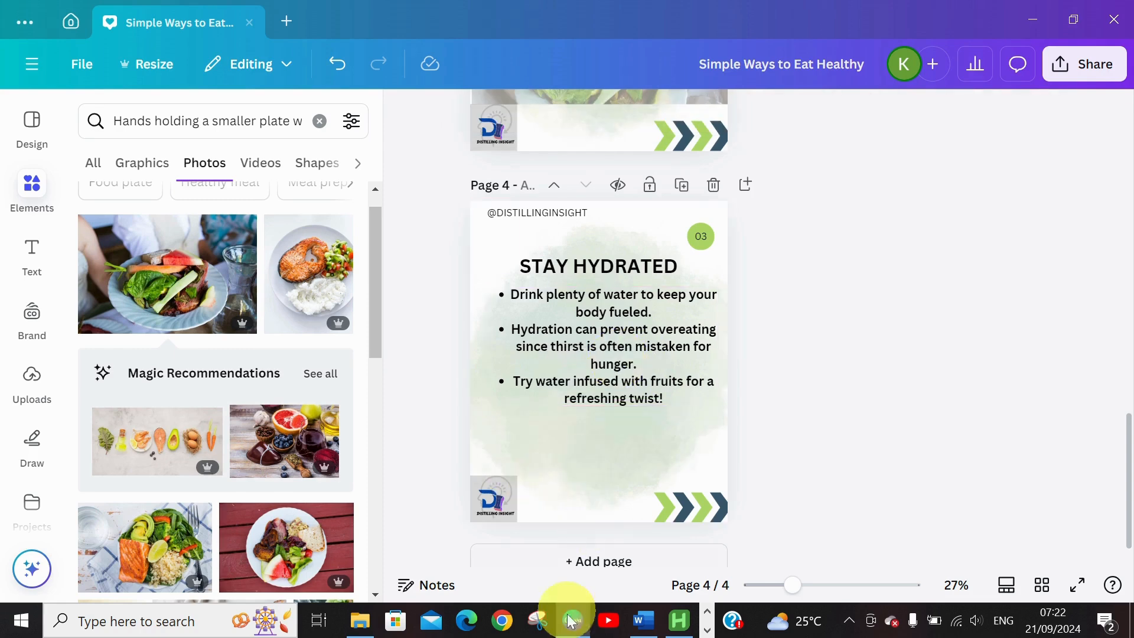
# - Switch to Word, copy Slide 4's image idea "A glass of water with lemon slices and mint.", and return to Canva
pyautogui.click(644, 621)
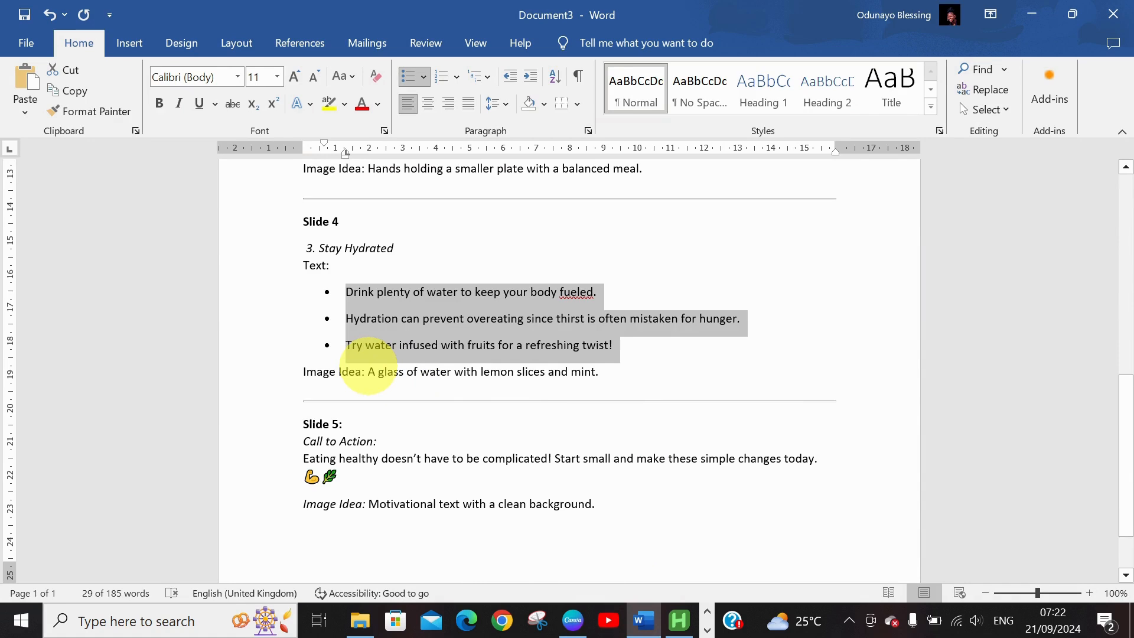
pyautogui.moveTo(367, 369); pyautogui.dragTo(592, 373)
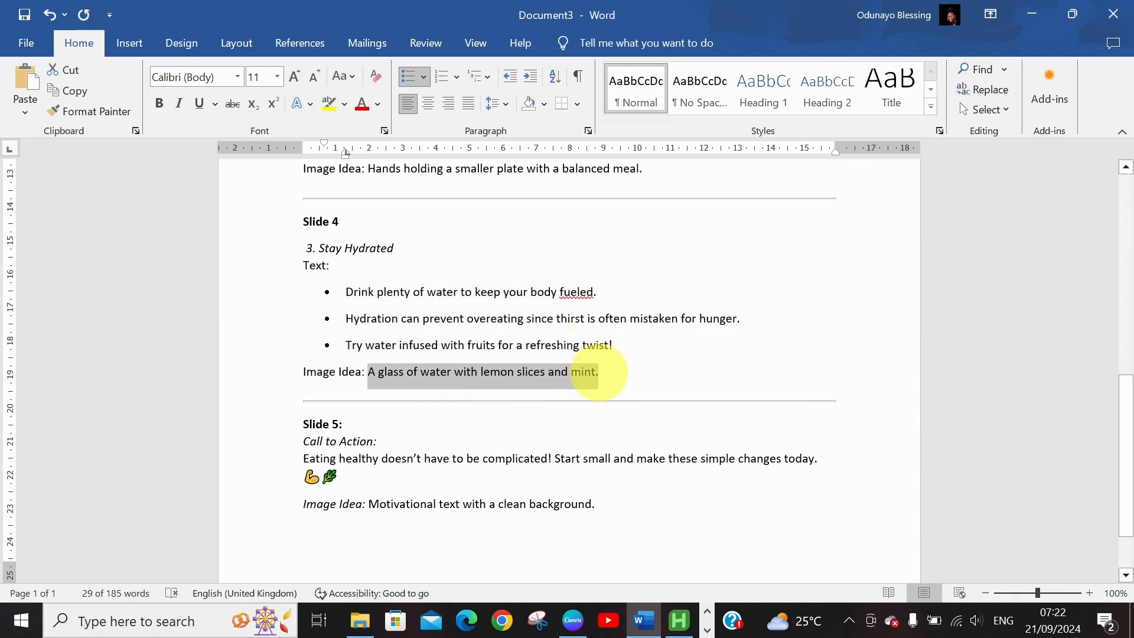
pyautogui.hotkey('ctrl', 'c')
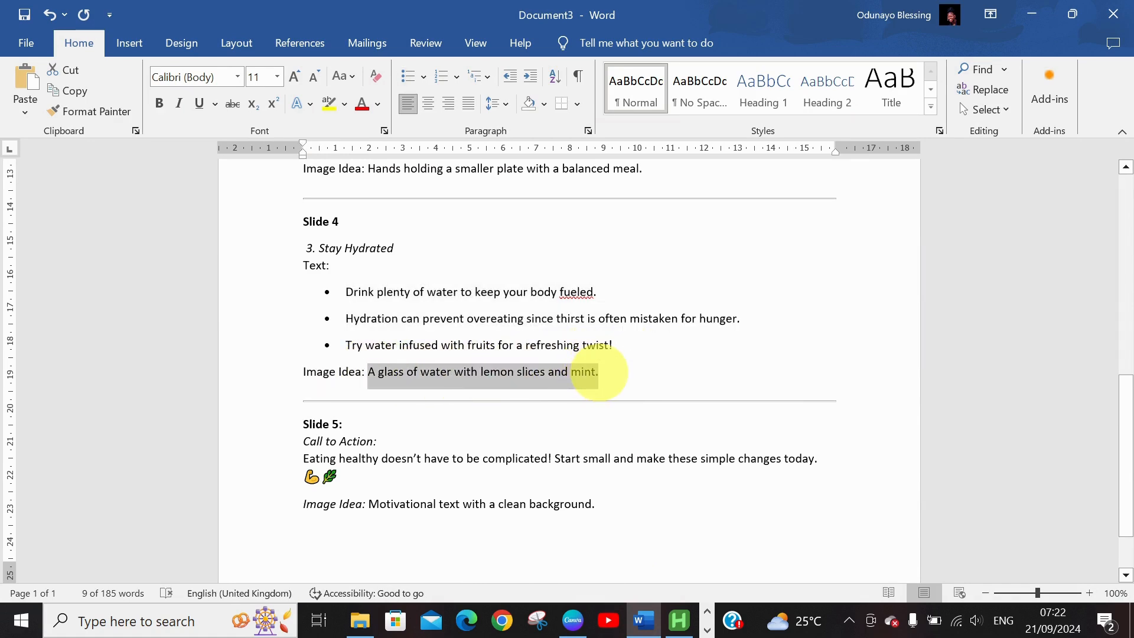
pyautogui.click(573, 620)
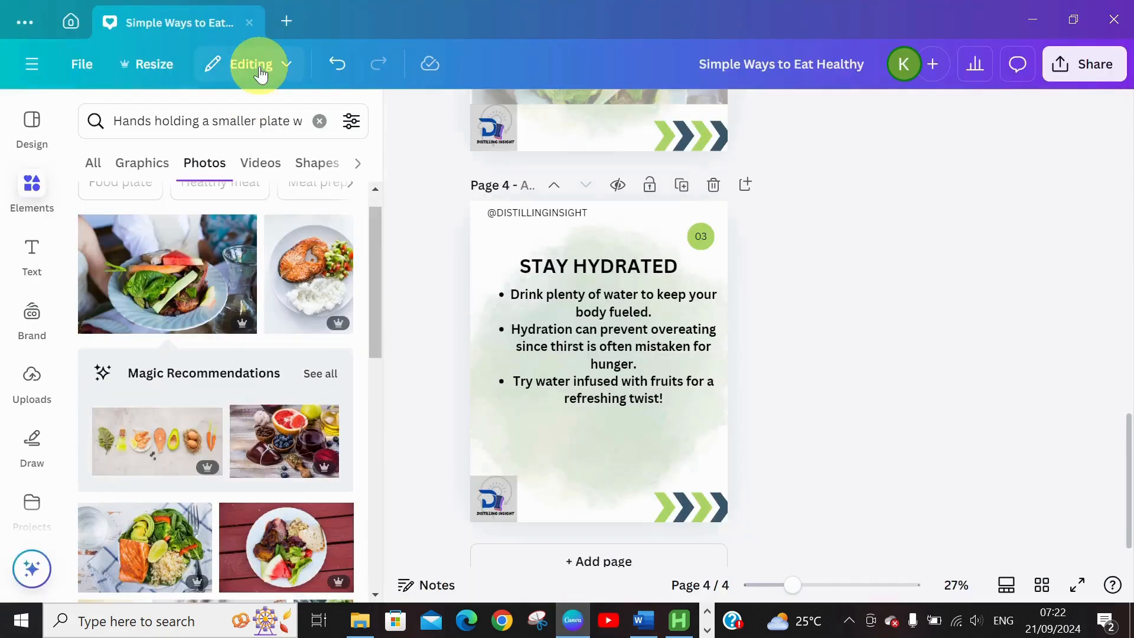
# - Replace the previous elements search with the copied phrase "A glass of water with lemon slices and mint."
pyautogui.click(319, 121)
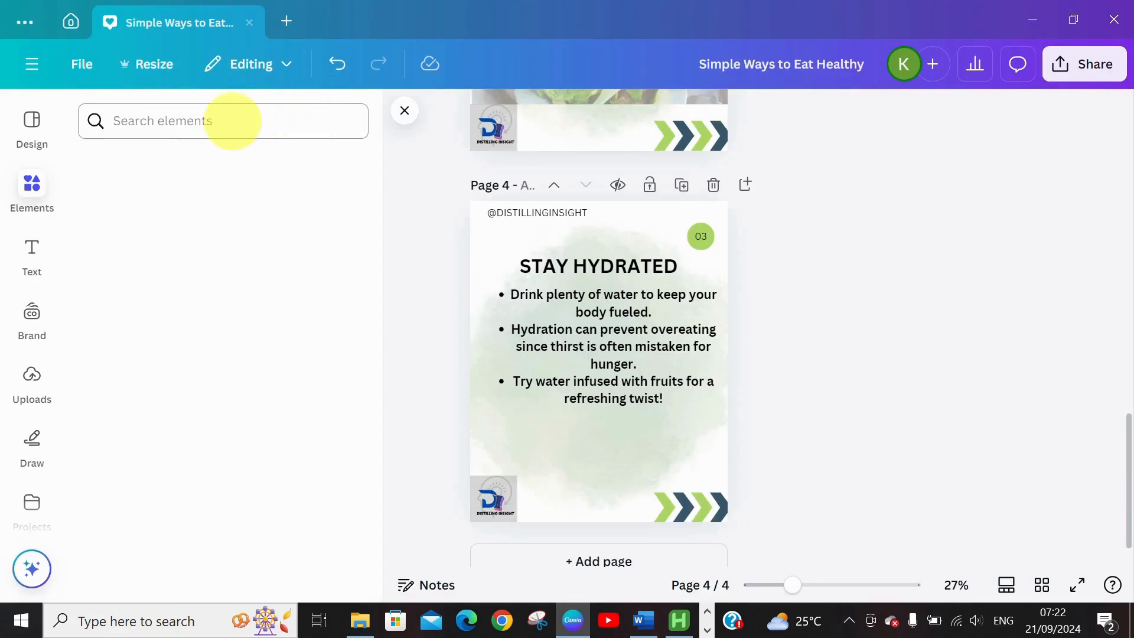
pyautogui.click(232, 121)
pyautogui.hotkey('ctrl', 'v')
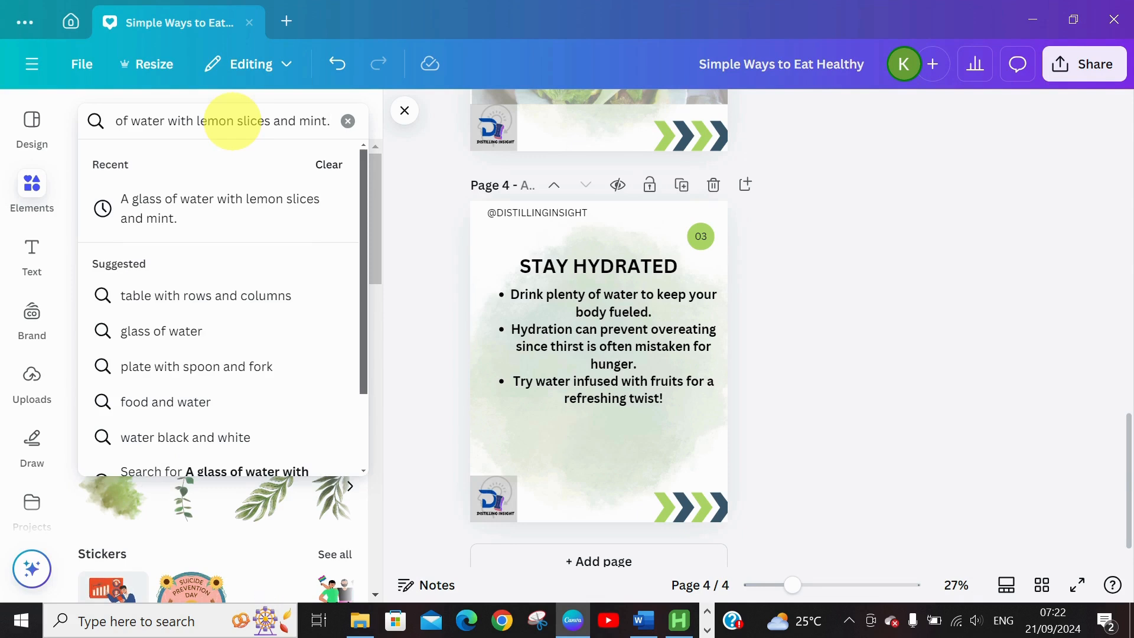
pyautogui.press('Return')
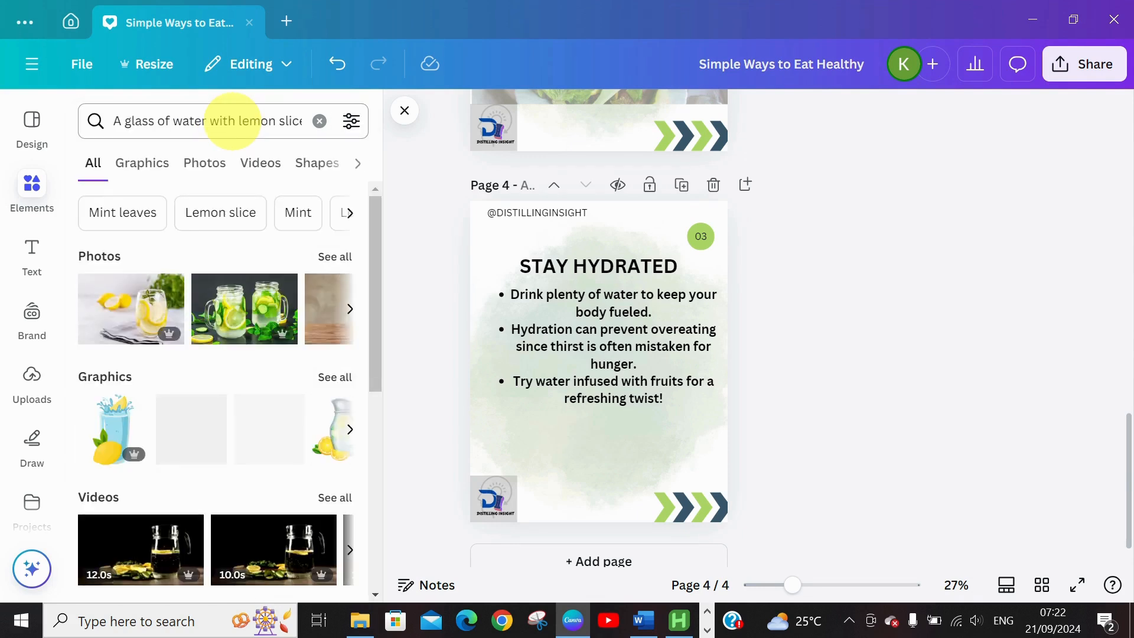
# - Add the photo of two lemon and cucumber water jars to page 4 and browse the full photo results for alternatives
pyautogui.click(260, 334)
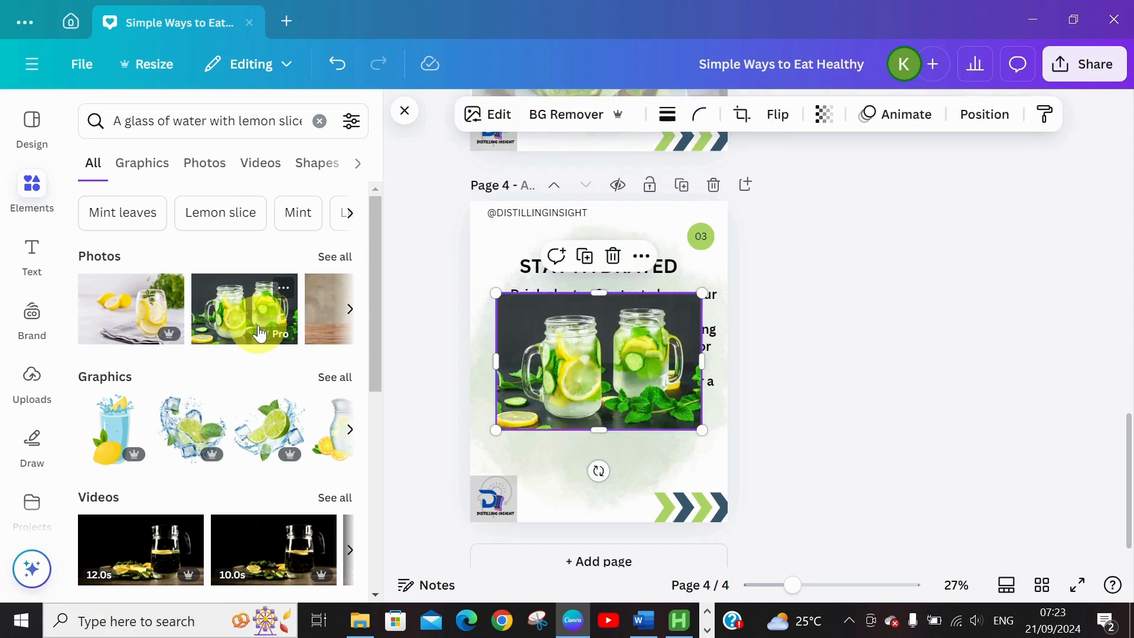
pyautogui.click(326, 260)
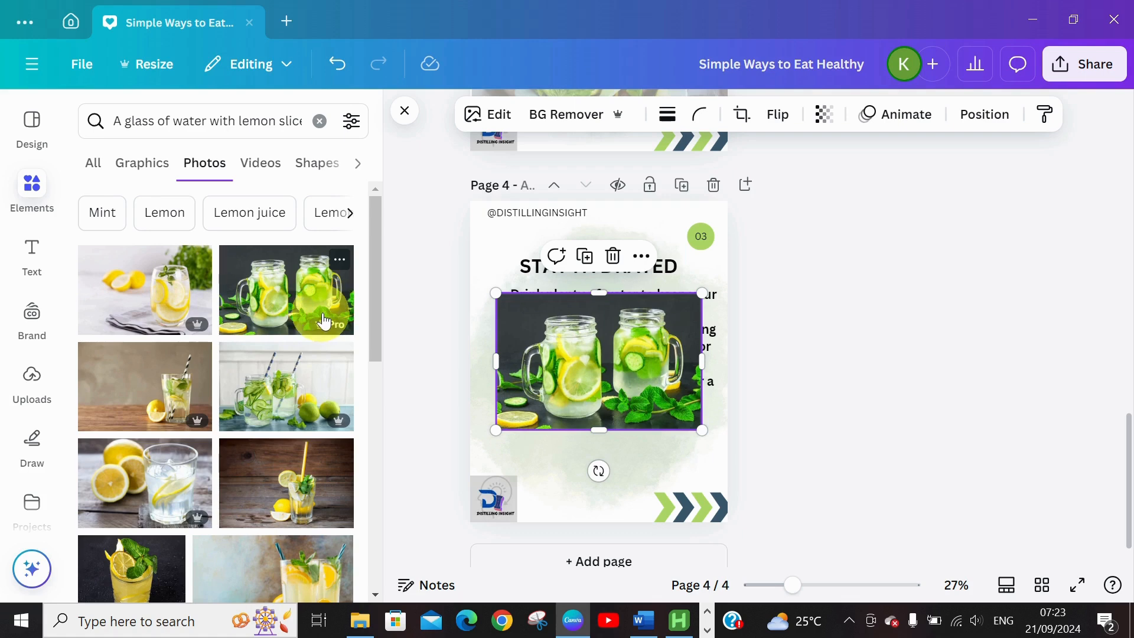
pyautogui.moveTo(323, 325)
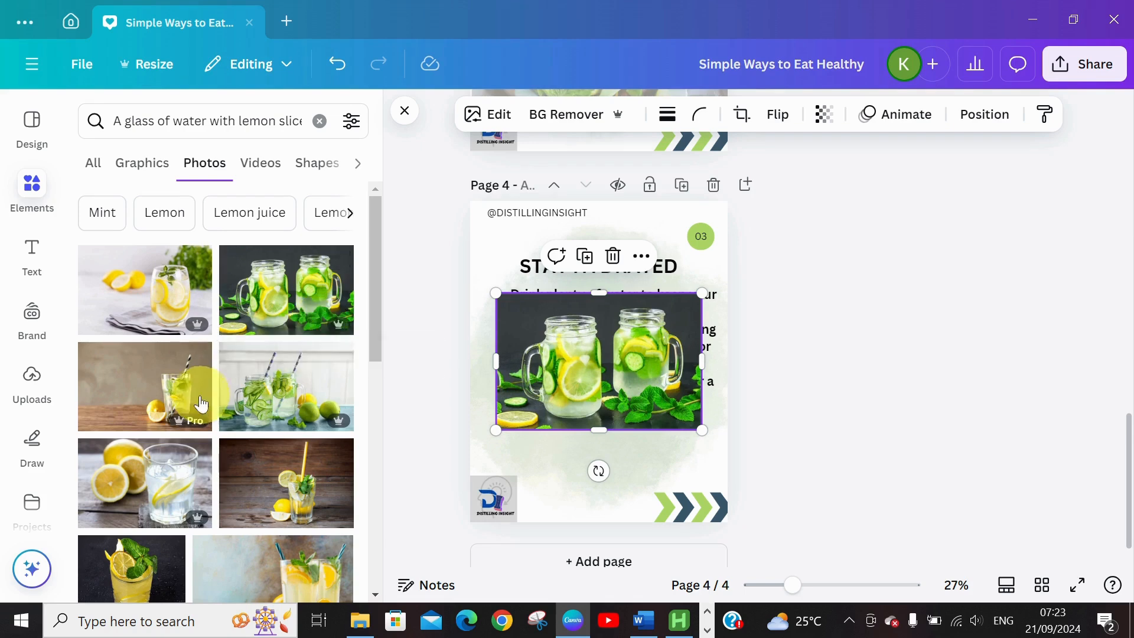
pyautogui.moveTo(377, 329); pyautogui.dragTo(381, 385)
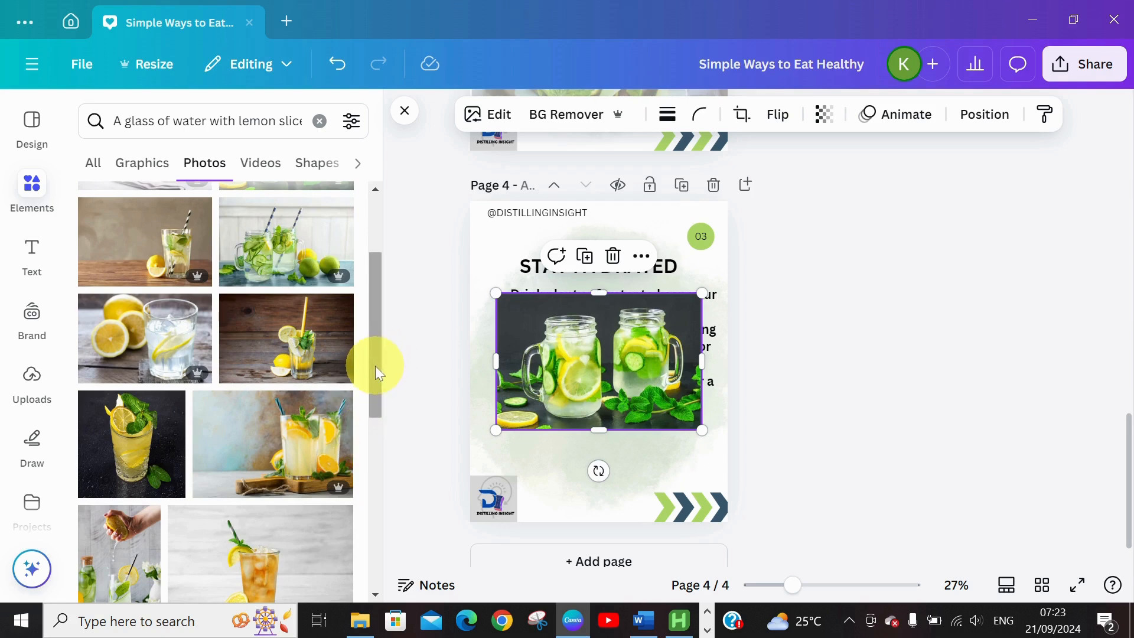
pyautogui.scroll(3, 375, 366)
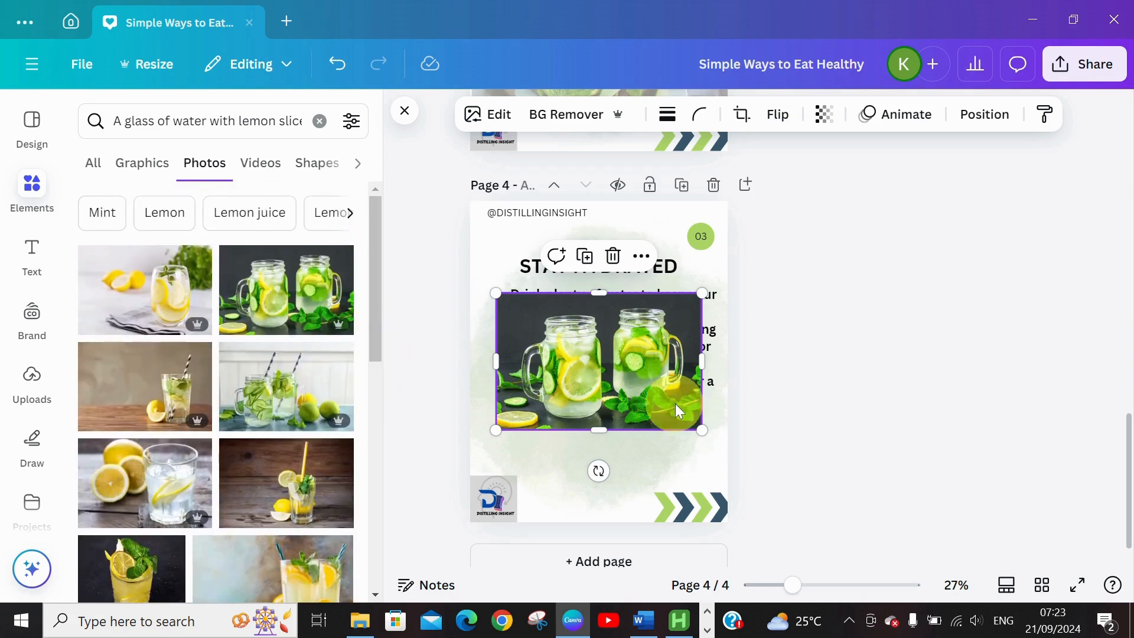
# - Move the jar photo below the bullet list and crop and stretch it into a full-width strip above the logo
pyautogui.moveTo(599, 388); pyautogui.dragTo(611, 422)
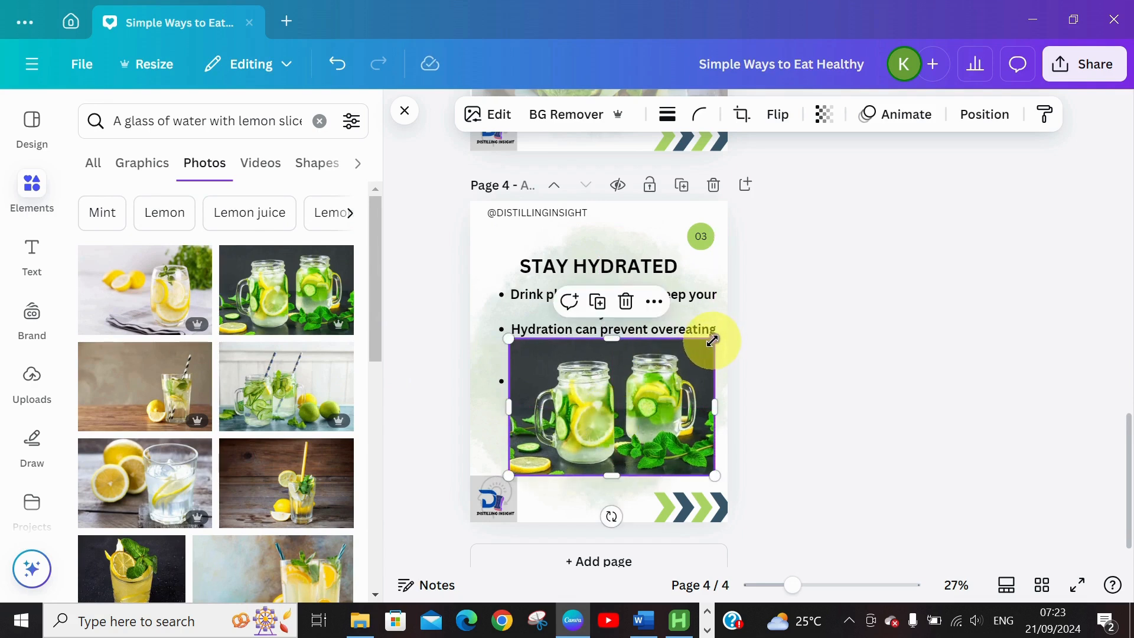
pyautogui.moveTo(712, 340); pyautogui.dragTo(728, 449)
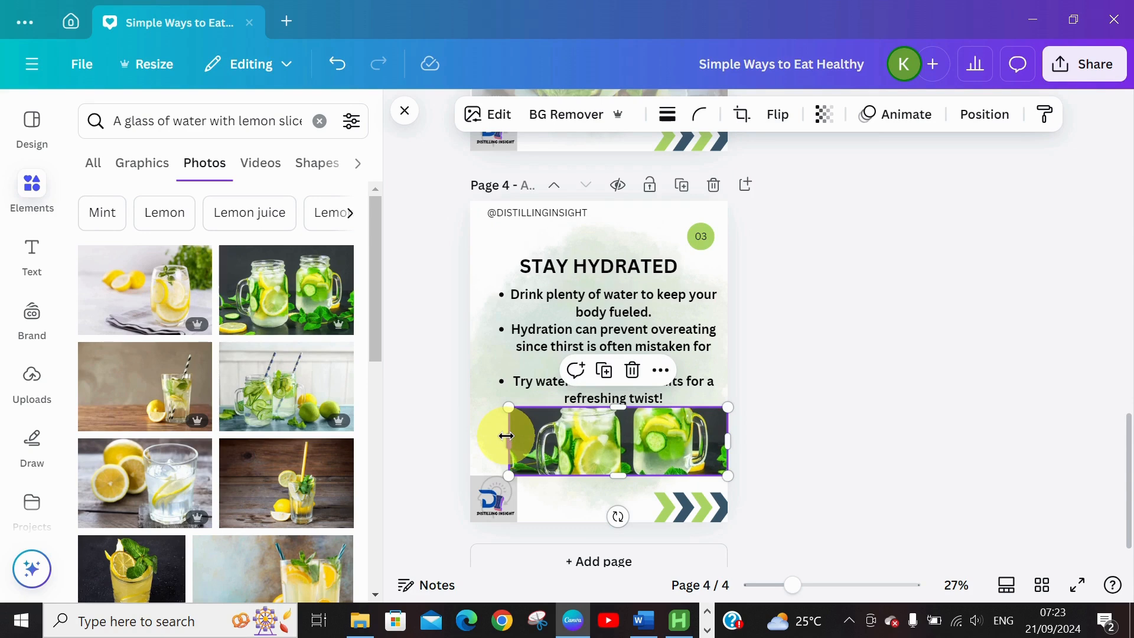
pyautogui.moveTo(506, 436); pyautogui.dragTo(470, 436)
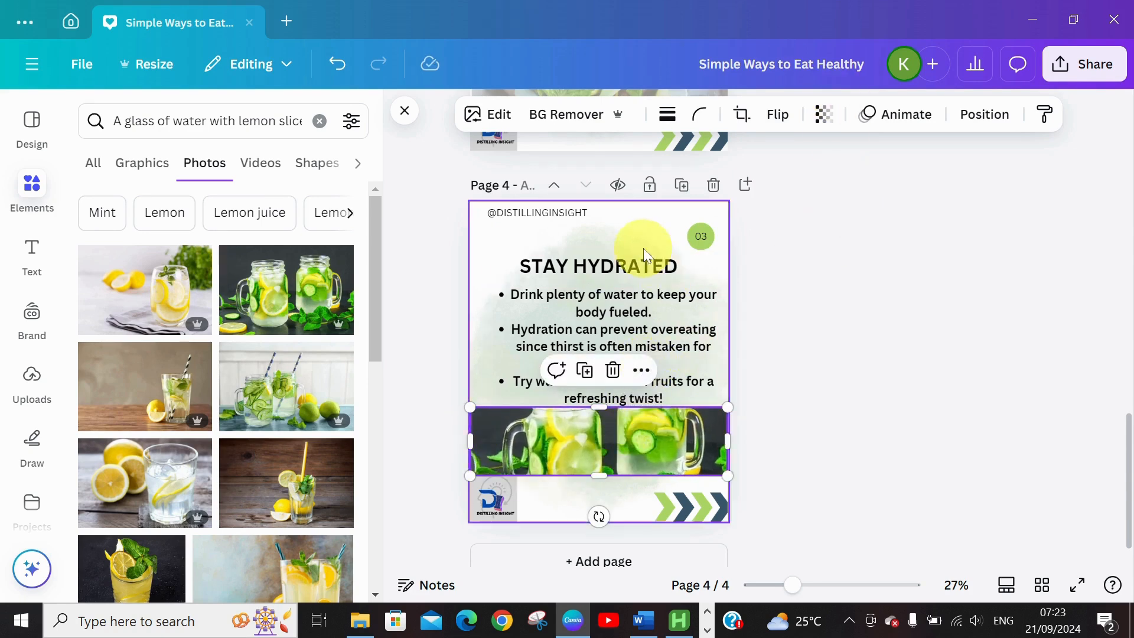
# - Move page 4's bullet list slightly up and reduce its font size a little so it clears the jar photo
pyautogui.click(685, 322)
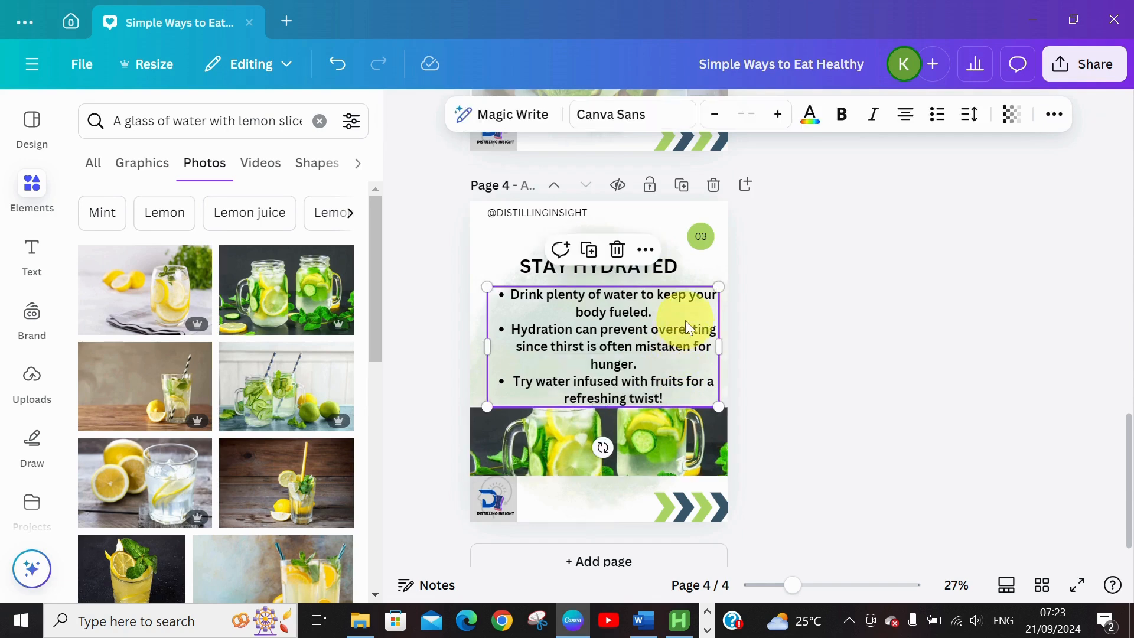
pyautogui.moveTo(685, 321); pyautogui.dragTo(685, 322)
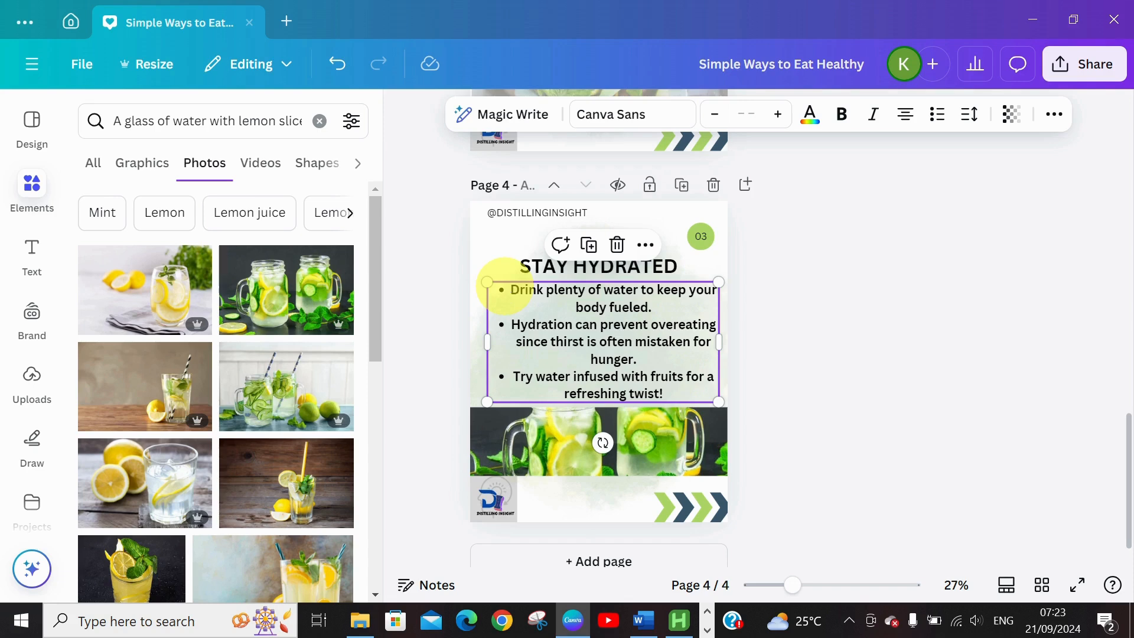
pyautogui.moveTo(505, 286); pyautogui.dragTo(679, 393)
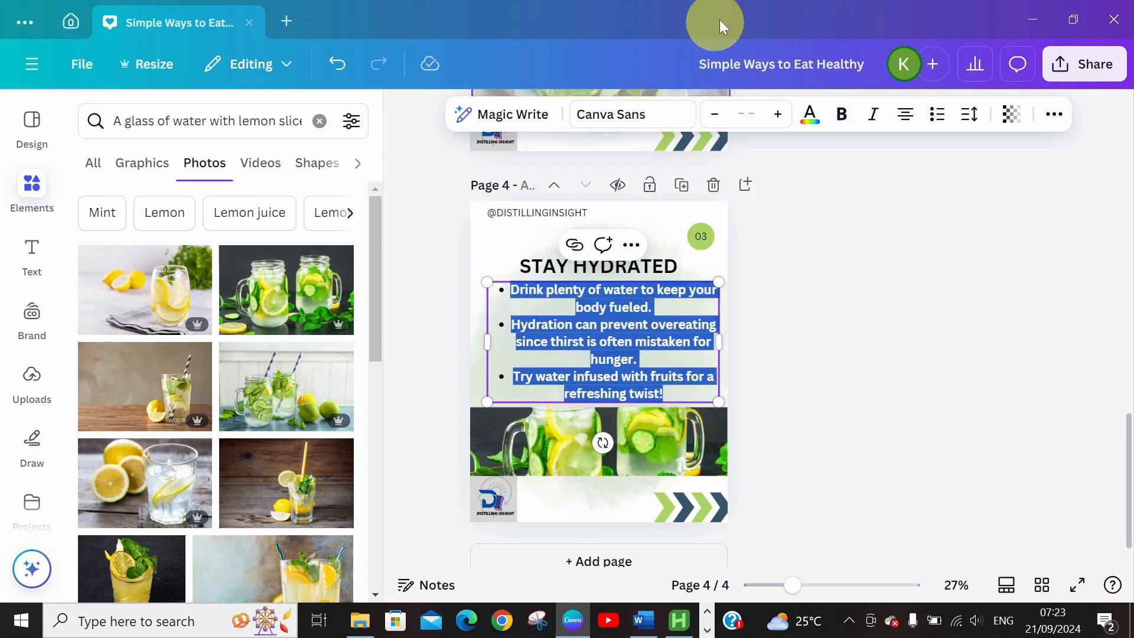
pyautogui.click(713, 123)
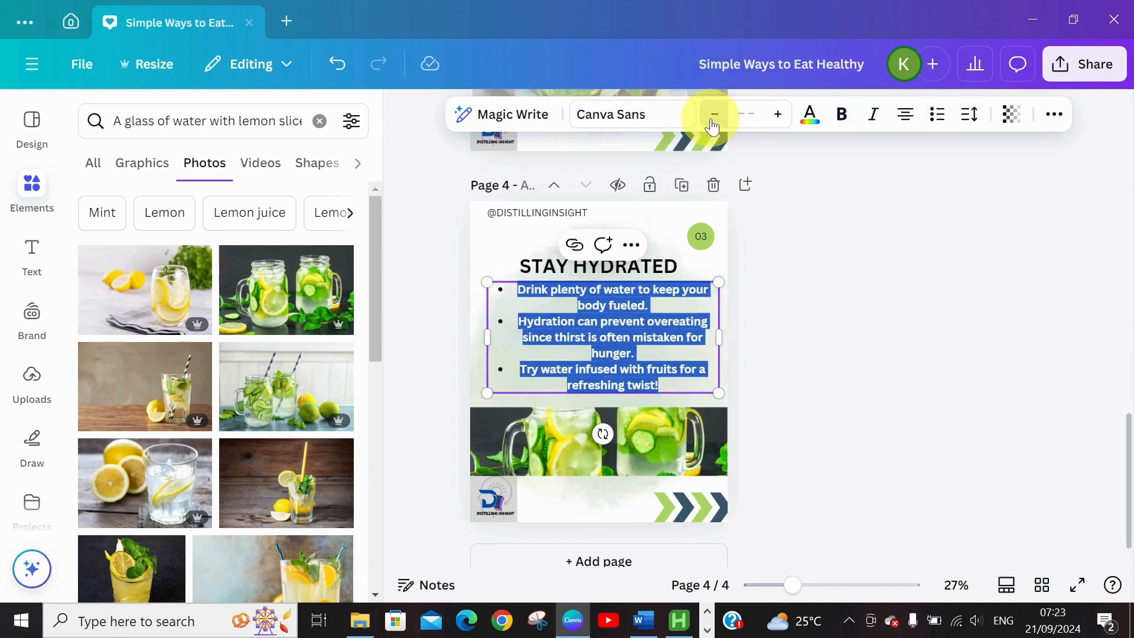
pyautogui.click(713, 121)
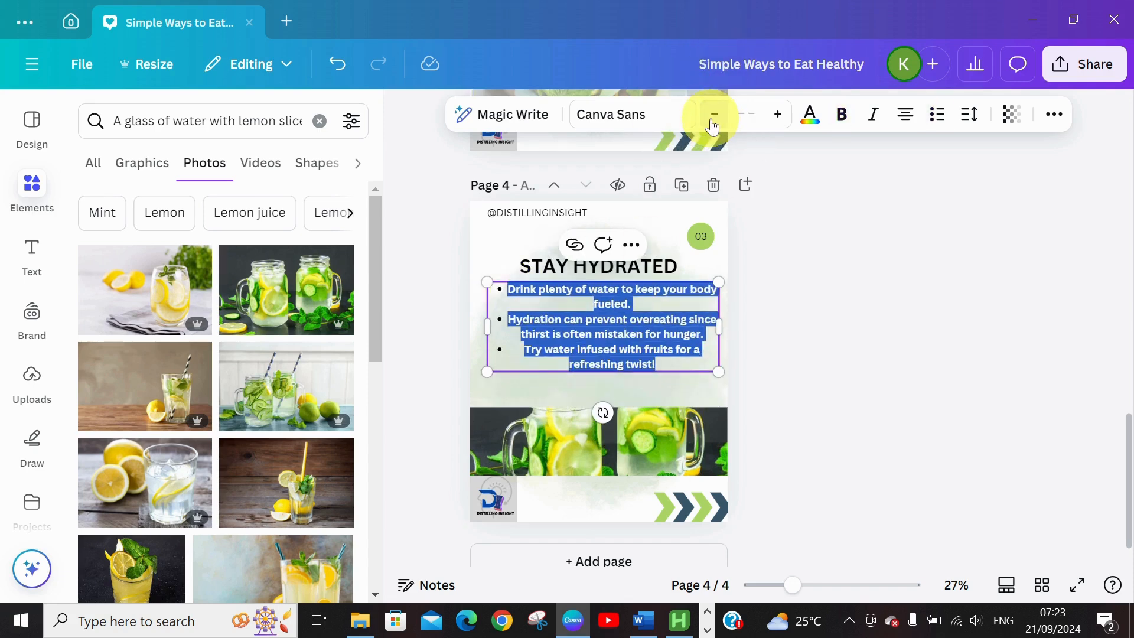
pyautogui.click(780, 116)
pyautogui.click(784, 122)
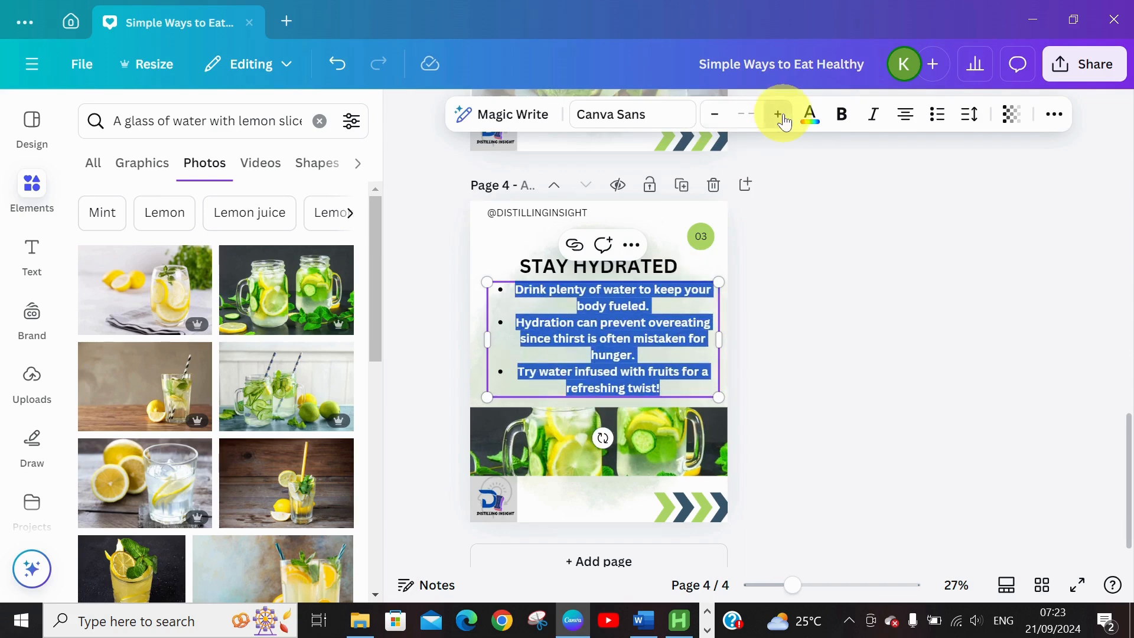
pyautogui.click(777, 380)
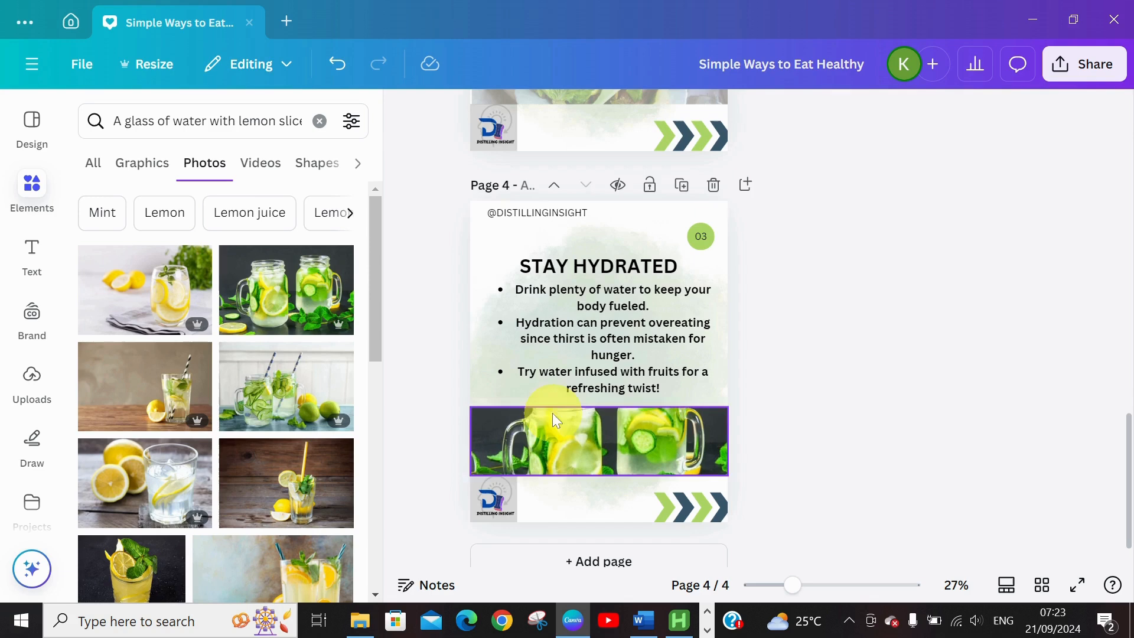
# - Move page 4's "STAY HYDRATED" heading slightly up and shift the bullet list a little to the left
pyautogui.click(612, 274)
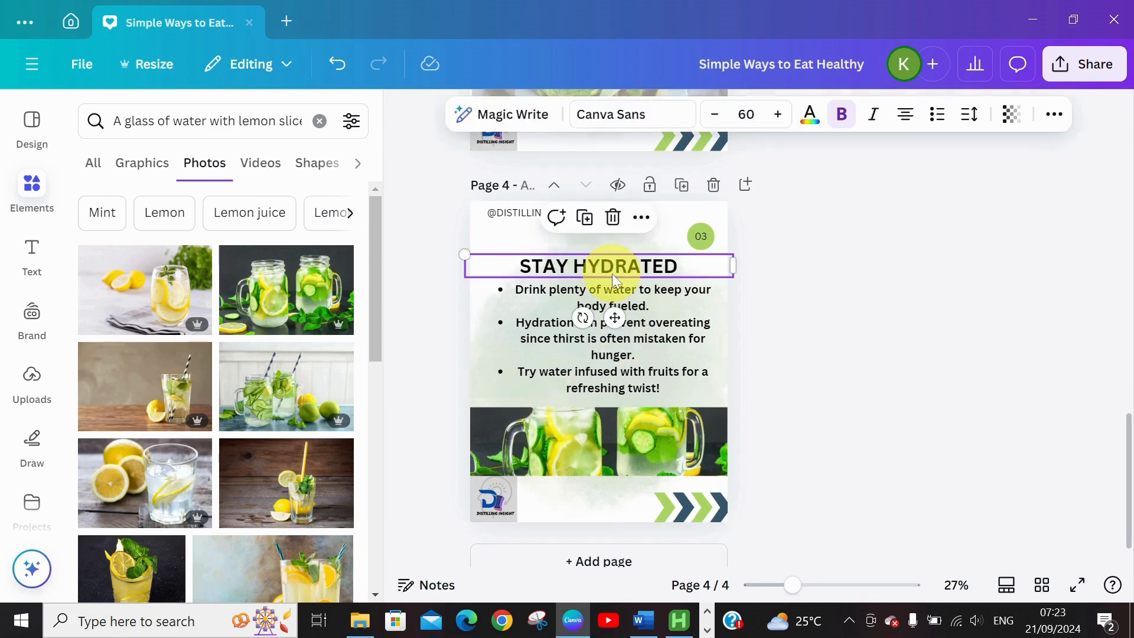
pyautogui.moveTo(612, 274); pyautogui.dragTo(610, 270)
pyautogui.click(606, 354)
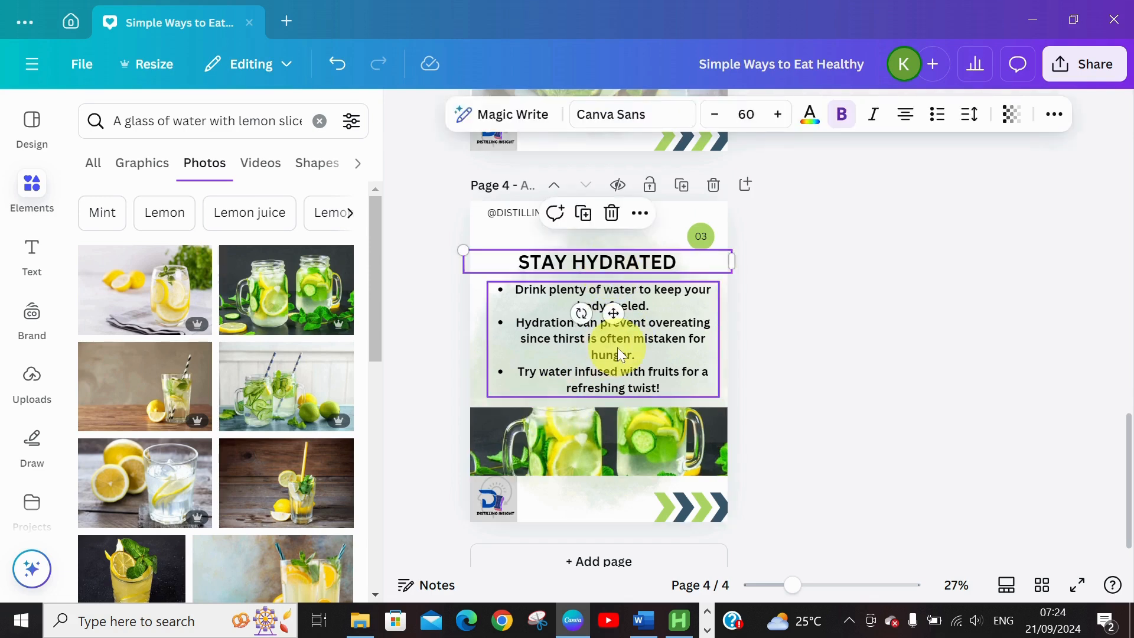
pyautogui.moveTo(618, 348); pyautogui.dragTo(612, 349)
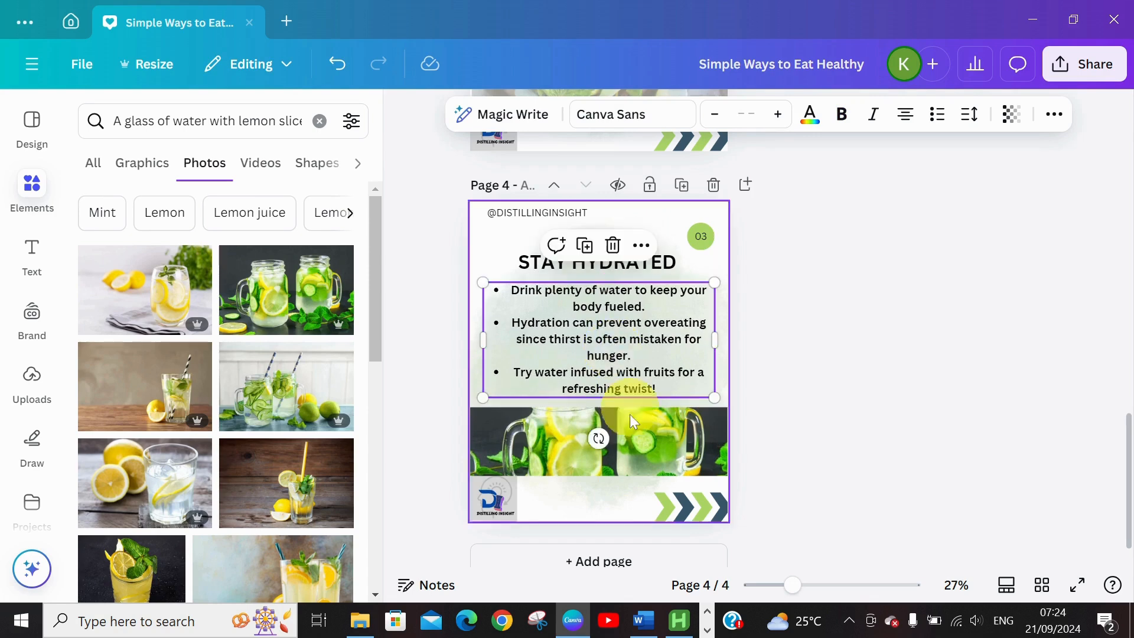
# - Set the transparency of page 4's lemon and cucumber jar photo to 55
pyautogui.click(588, 430)
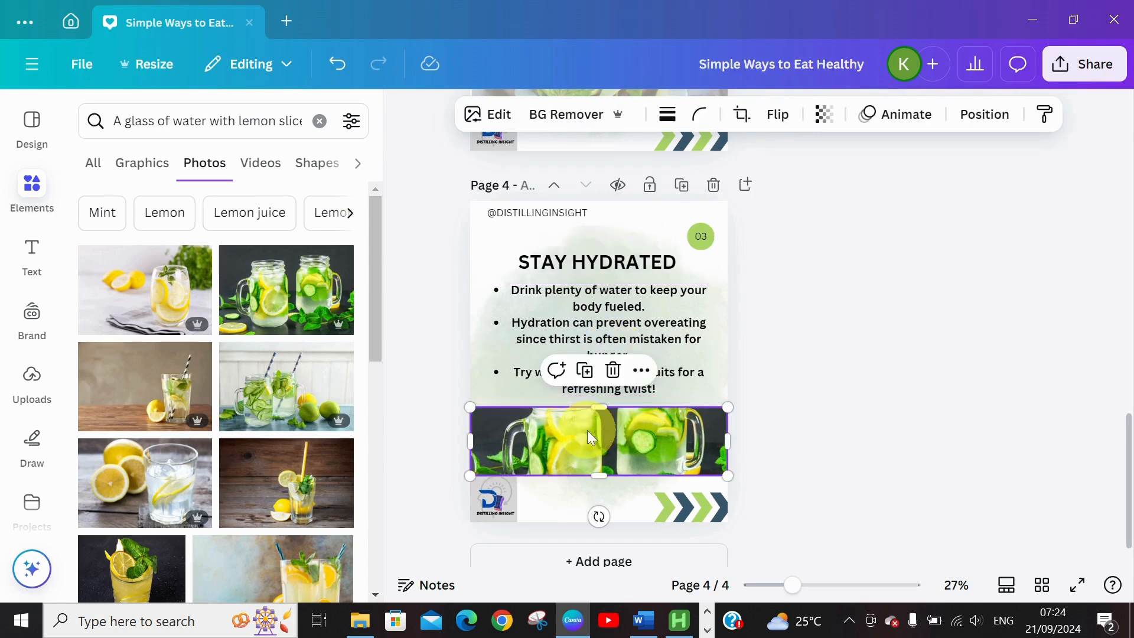
pyautogui.click(824, 114)
pyautogui.click(806, 188)
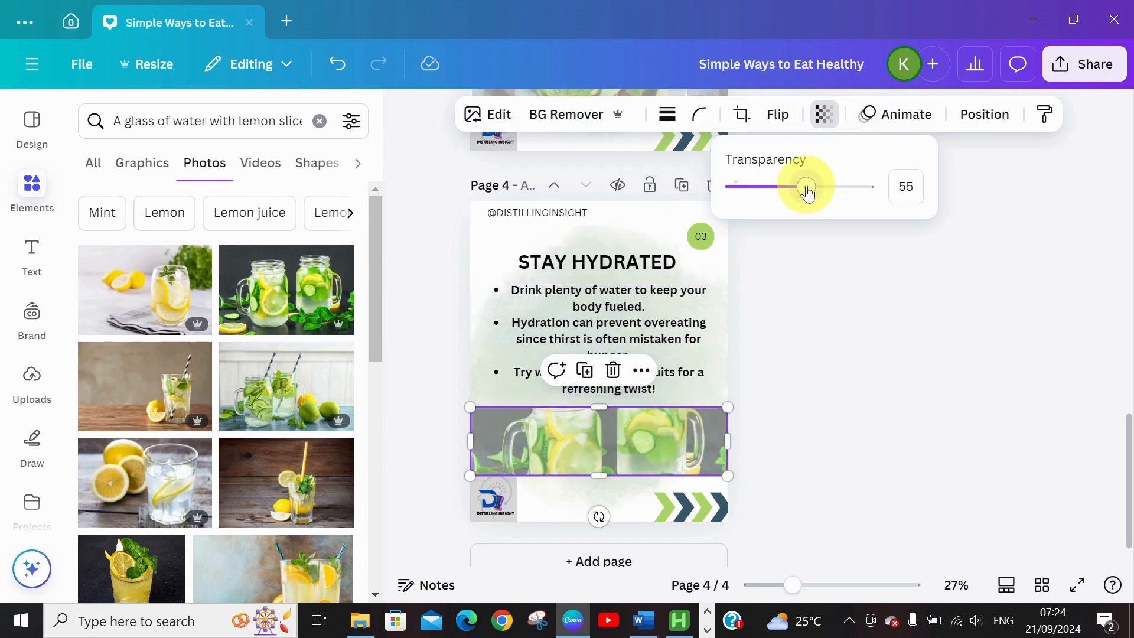
pyautogui.click(802, 399)
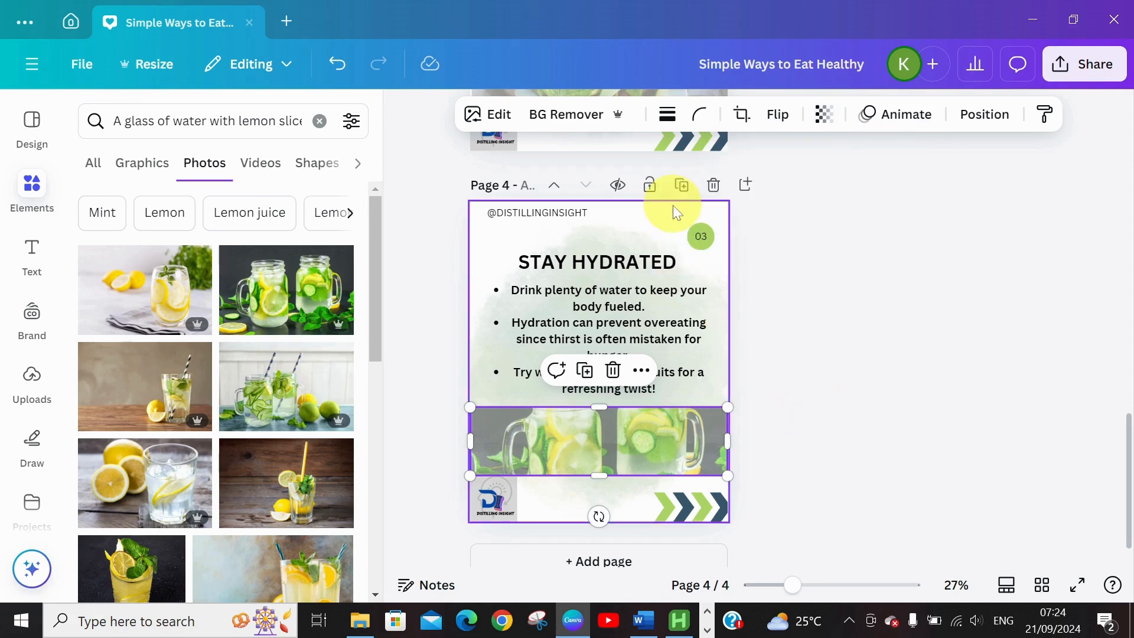
pyautogui.click(654, 217)
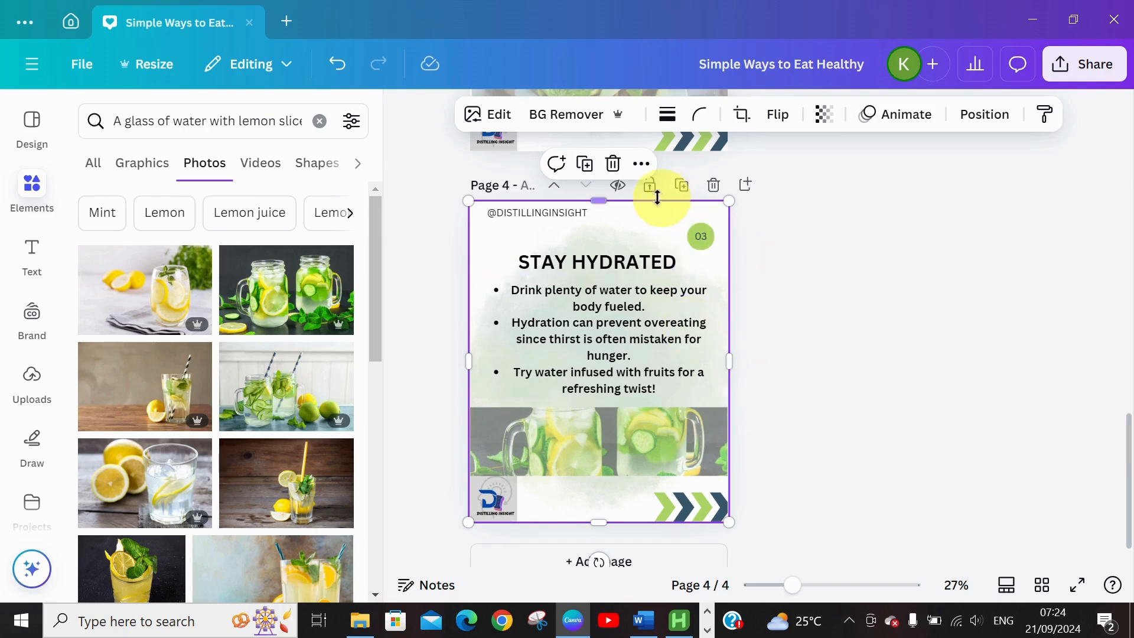
# - Duplicate page 4 and change the number in the new page's green circle to 04
pyautogui.click(688, 199)
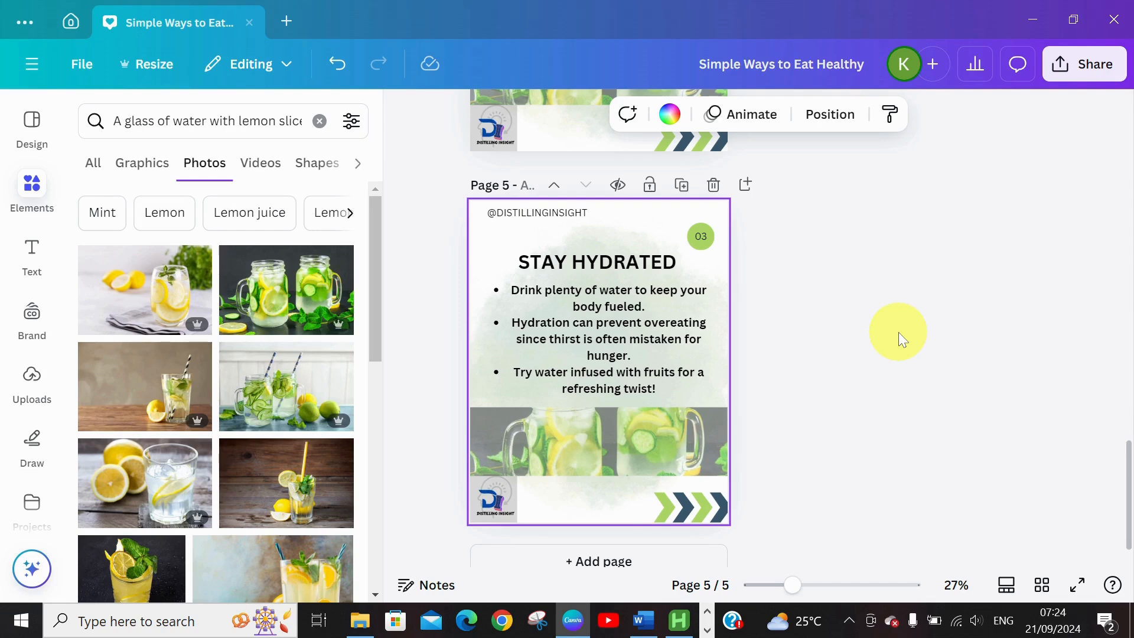
pyautogui.click(701, 236)
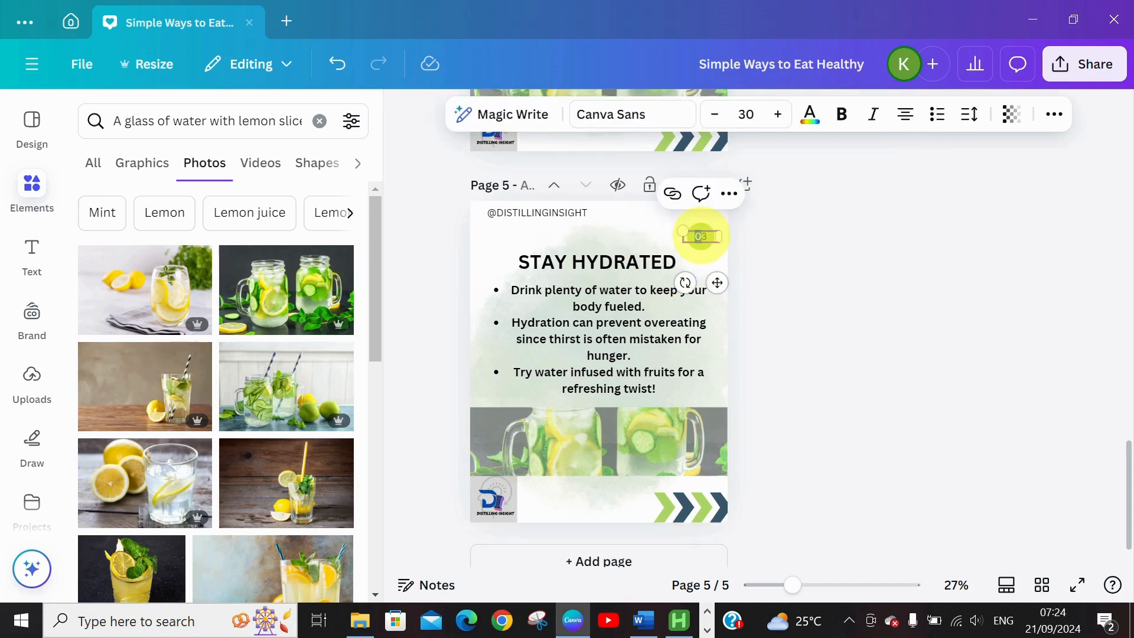
pyautogui.write('0')
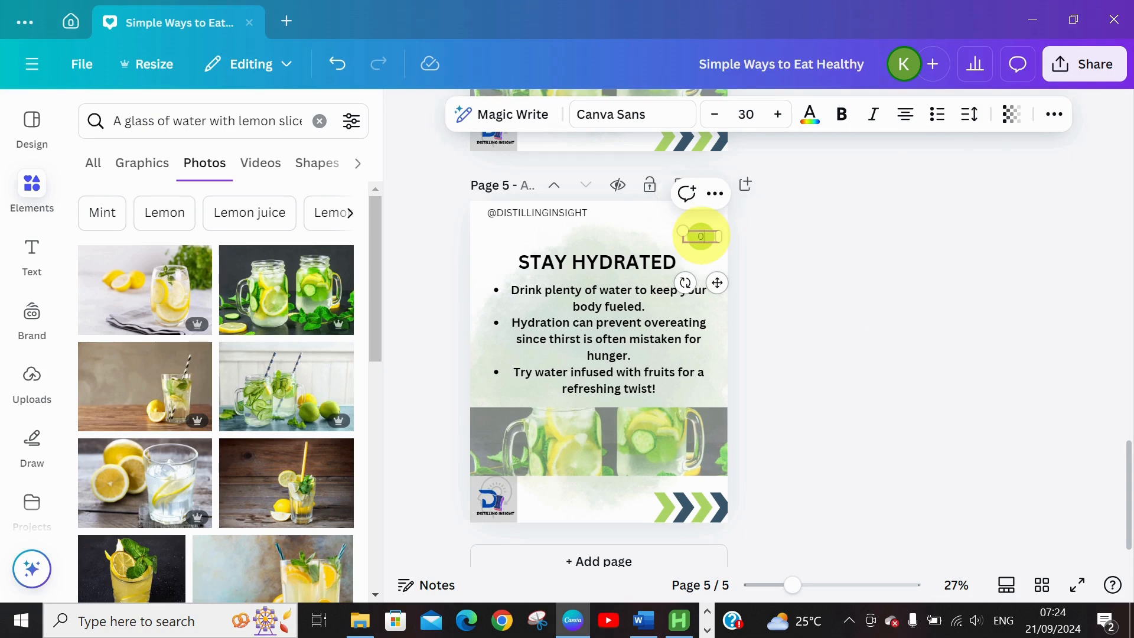
# - Delete the hydration bullet list from page 5
pyautogui.click(562, 271)
pyautogui.click(571, 301)
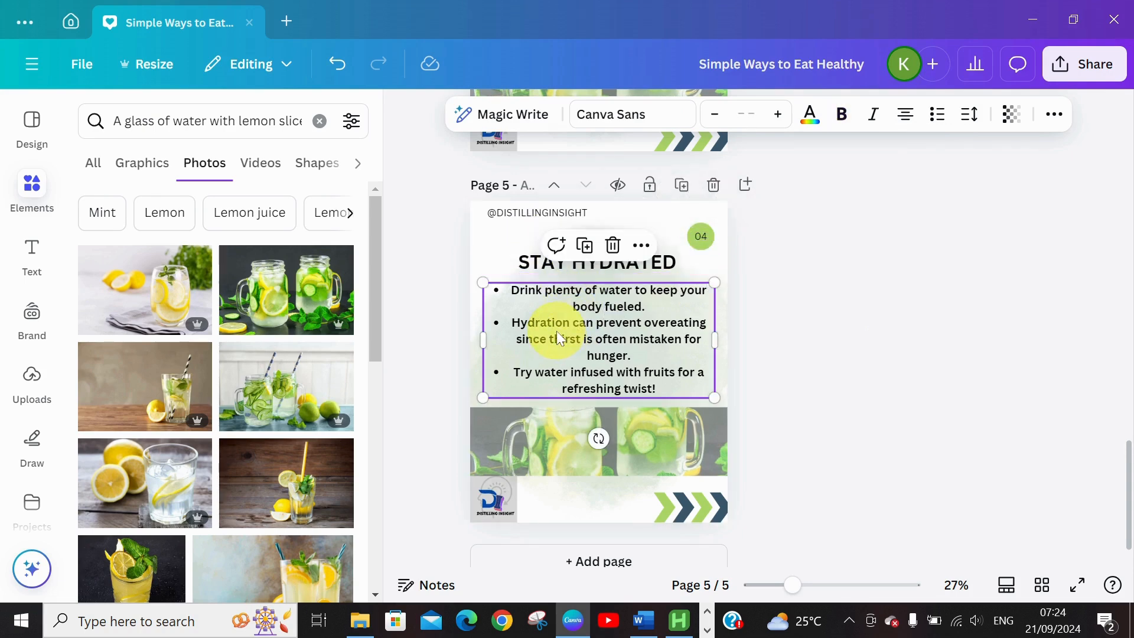
pyautogui.click(614, 246)
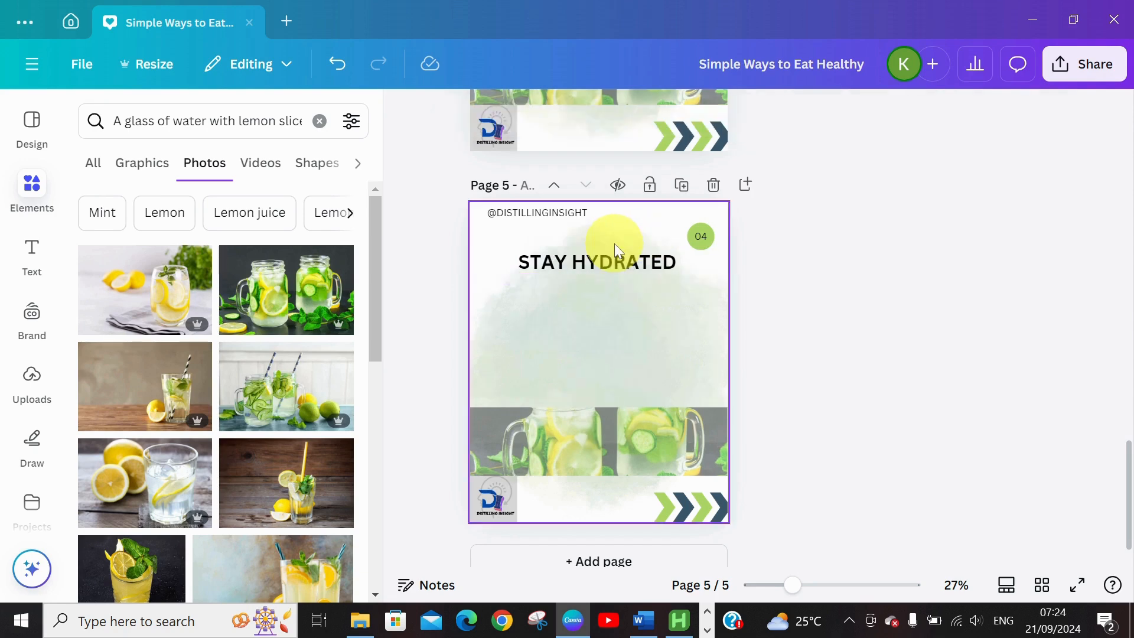
# - Switch to the Word script and copy Slide 5's call-to-action sentences together with their emojis
pyautogui.click(567, 264)
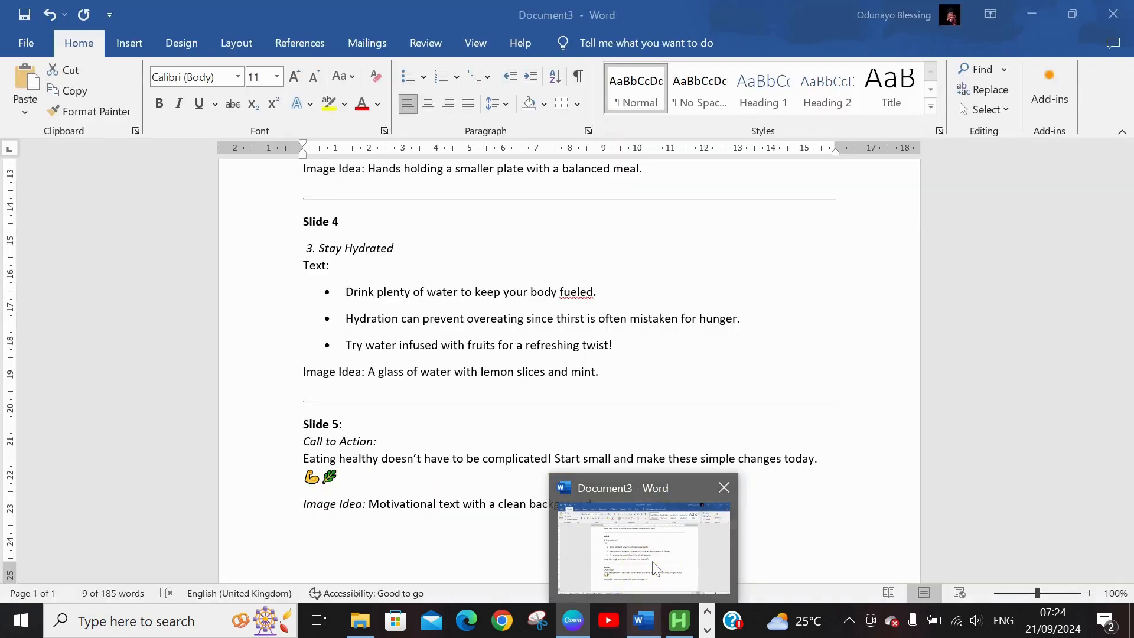
pyautogui.click(647, 553)
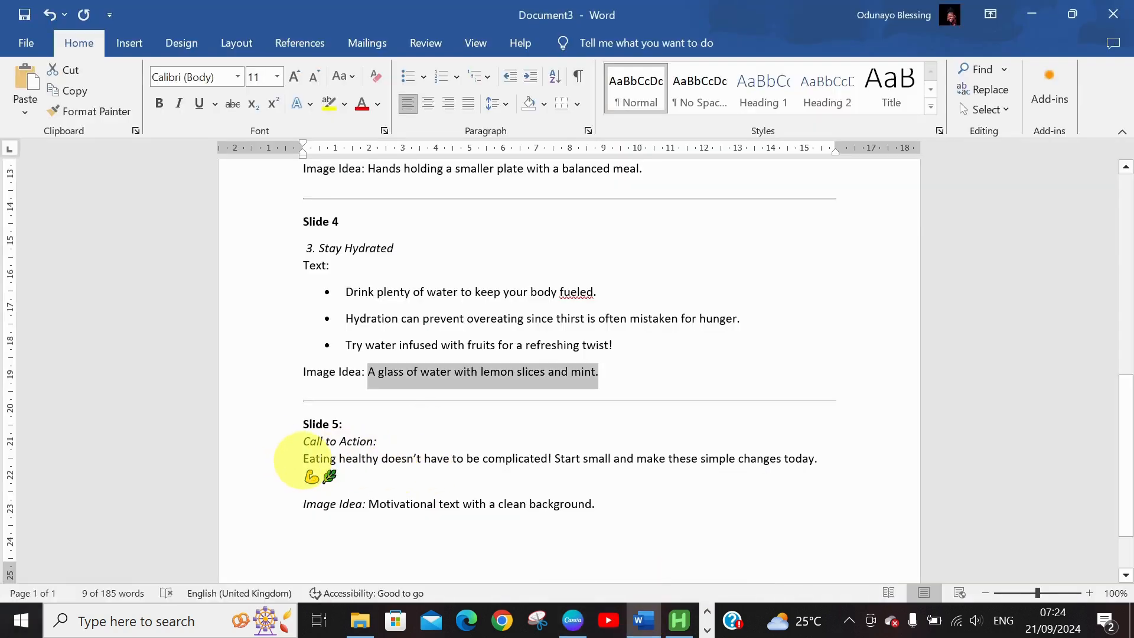
pyautogui.moveTo(303, 459)
pyautogui.mouseDown()
pyautogui.moveTo(340, 459)
pyautogui.moveTo(355, 475)
pyautogui.mouseUp()
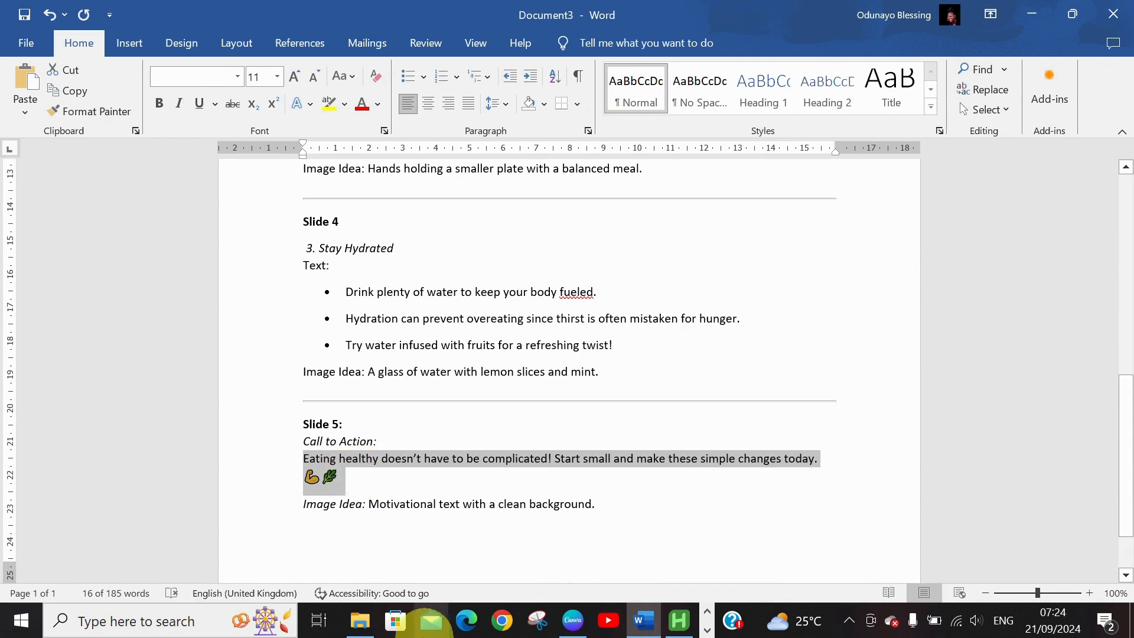
# - Return to Canva and replace page 5's "STAY HYDRATED" heading with the copied call to action, "Eating healthy doesn’t have to be complicated!..."
pyautogui.click(579, 635)
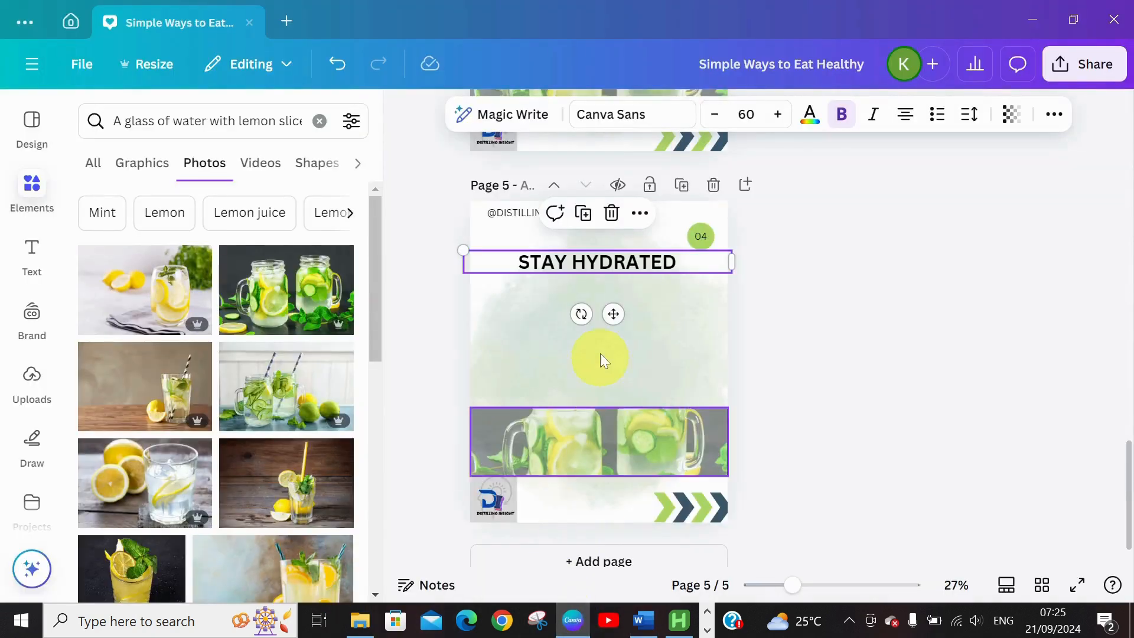
pyautogui.doubleClick(616, 258)
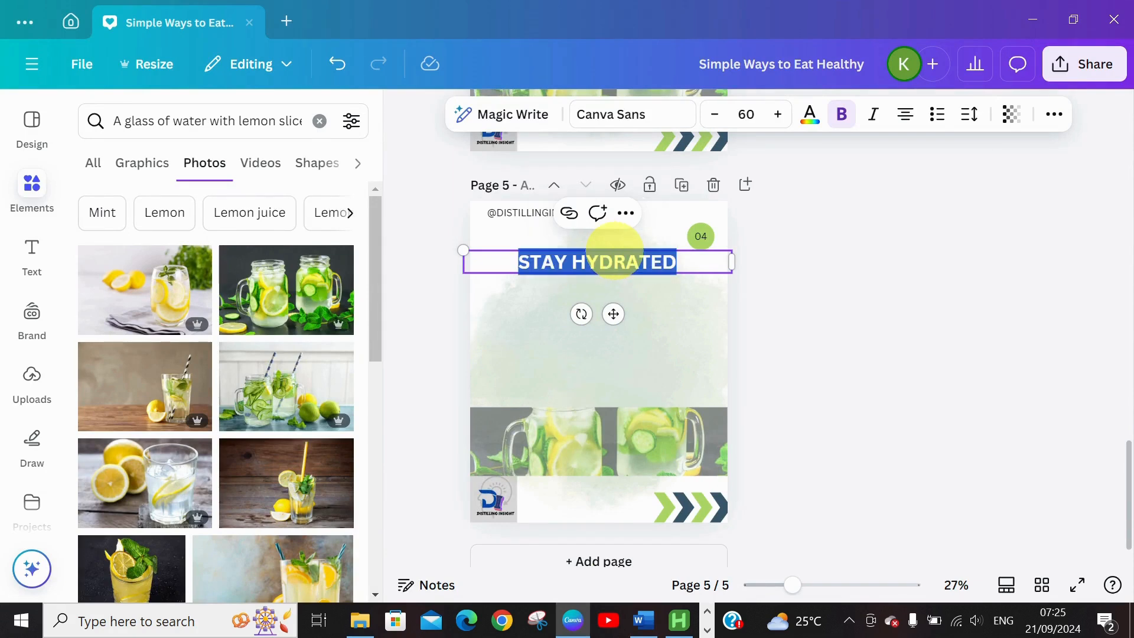
pyautogui.write('EATING HEALTHY DOESN’T HAVE TO BE COMPLICATED! START SMALL AND MAKE THESE SIMPLE CHANGES TODAY. 💪 🌿')
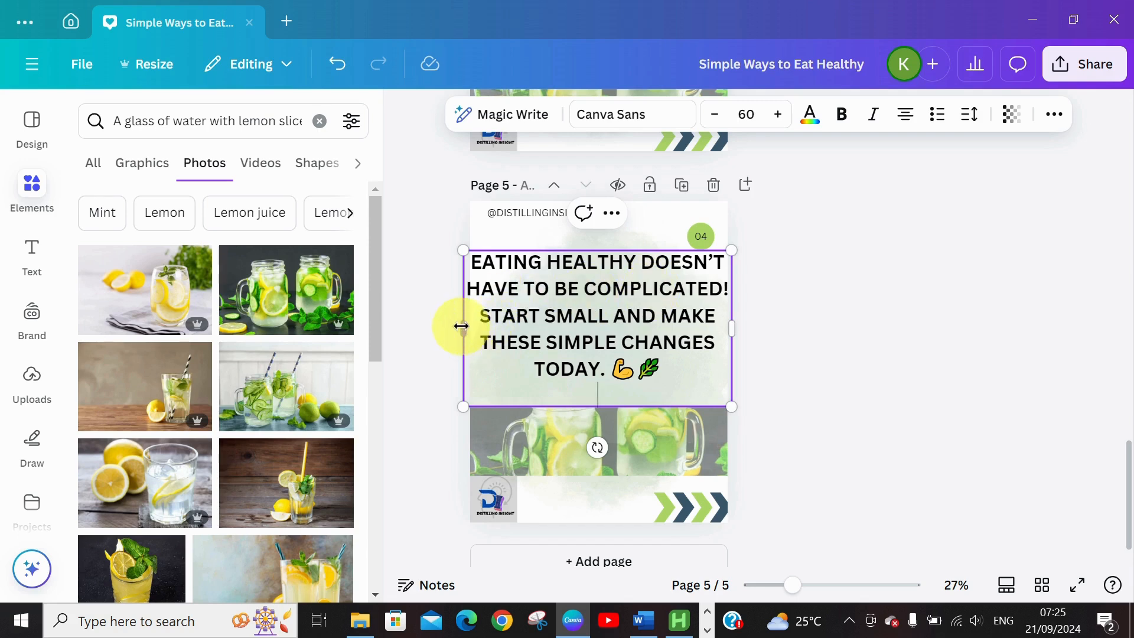
# - Narrow the call-to-action text box on both sides so it fits within page 5's edges
pyautogui.moveTo(470, 324); pyautogui.dragTo(471, 321)
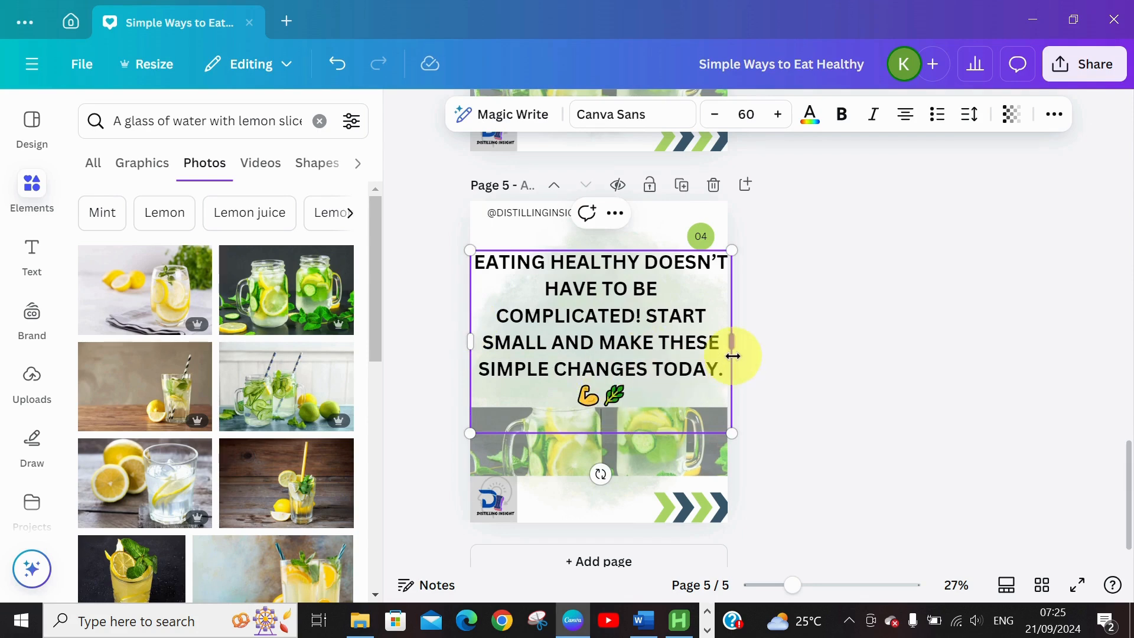
pyautogui.moveTo(732, 342); pyautogui.dragTo(727, 342)
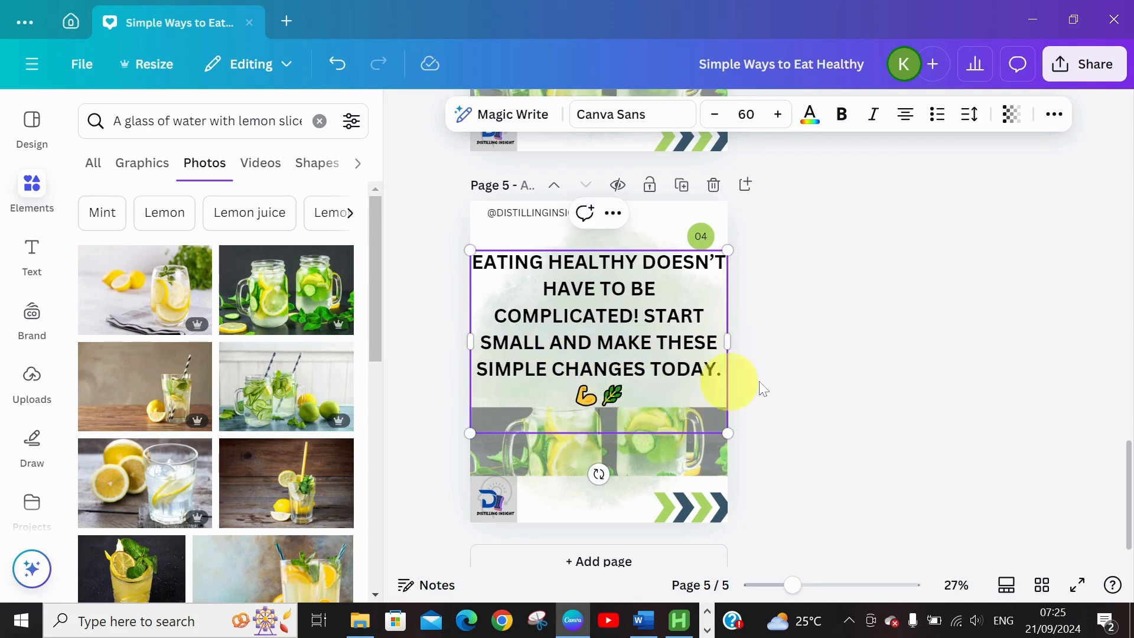
pyautogui.click(794, 366)
# - Delete the lemon and cucumber jar photo strip from page 5
pyautogui.click(591, 462)
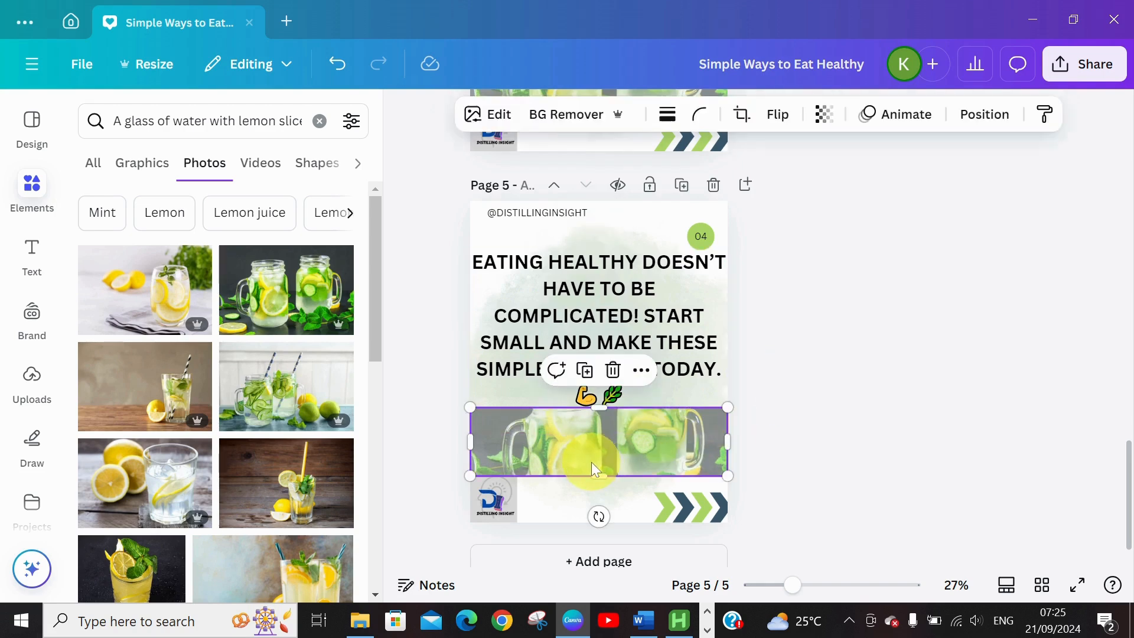
pyautogui.click(612, 369)
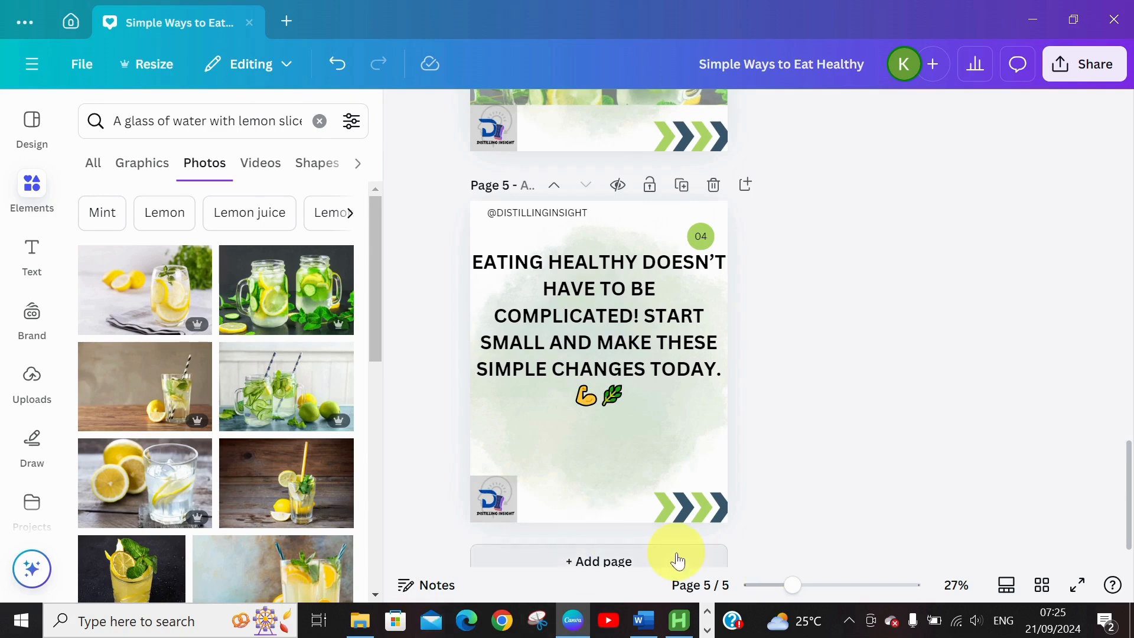
pyautogui.click(613, 456)
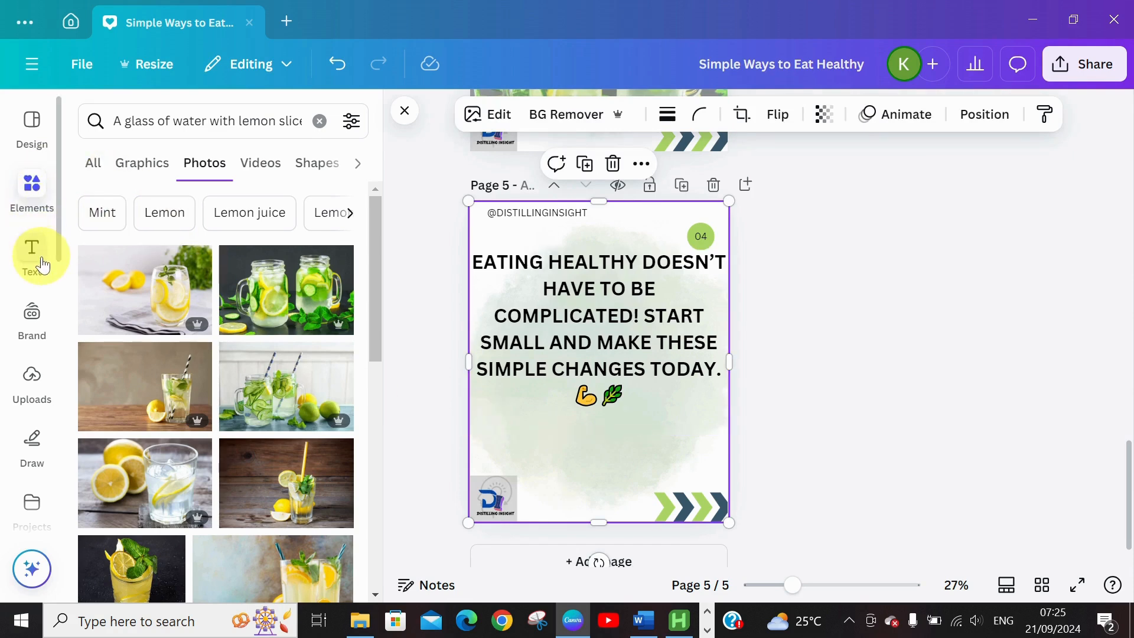
# - Replace the previous elements search with "SAVE ICON" and show all the matching graphics
pyautogui.click(28, 188)
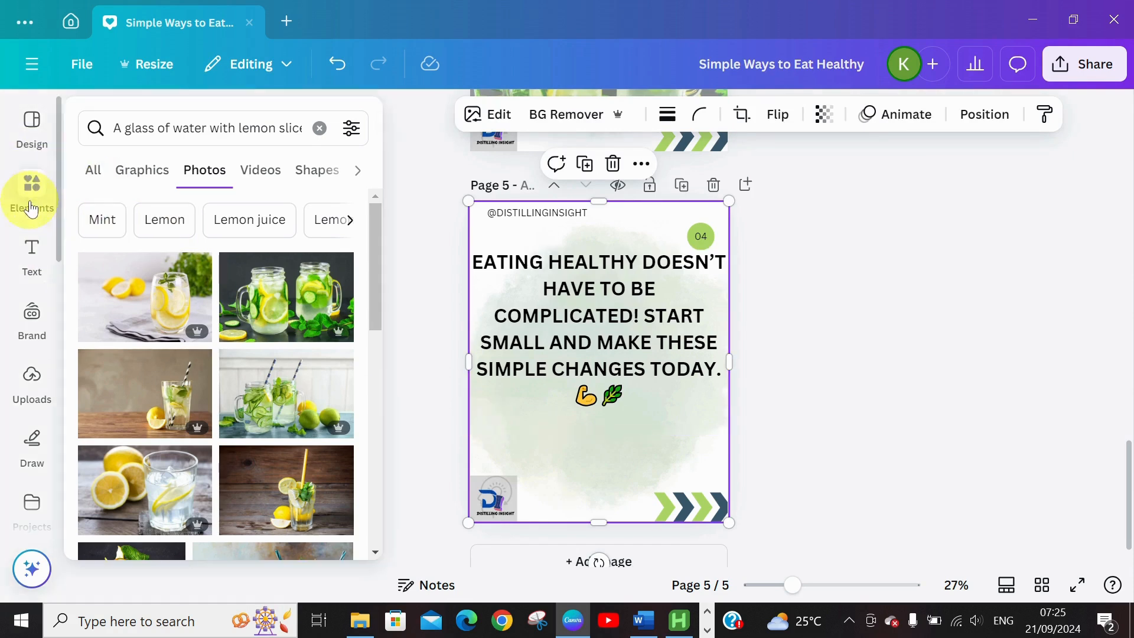
pyautogui.click(320, 128)
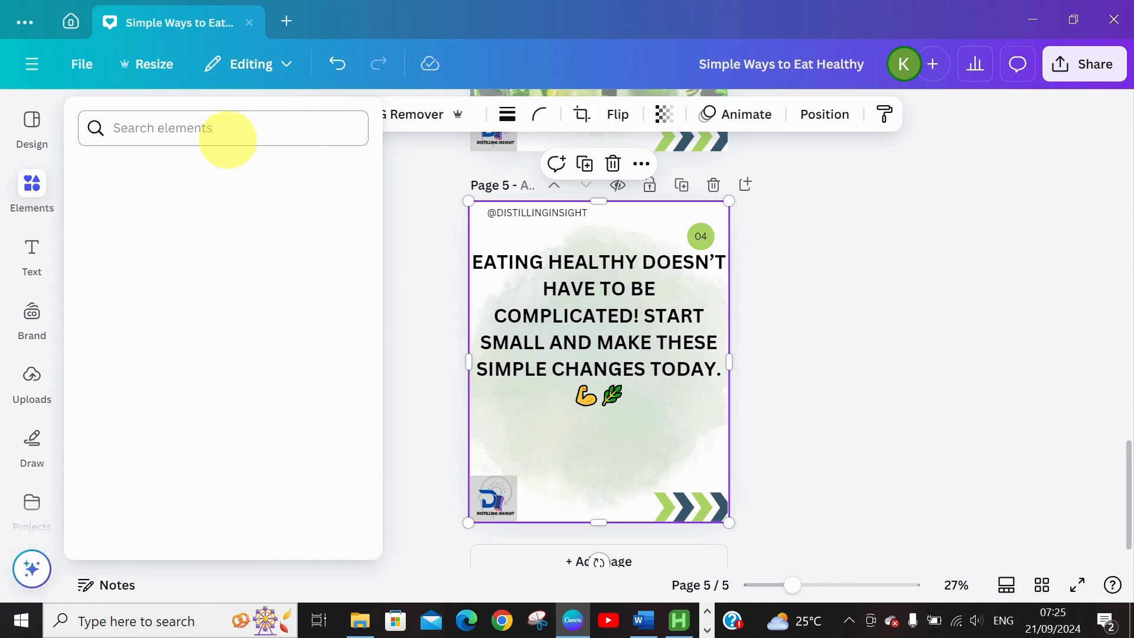
pyautogui.click(230, 127)
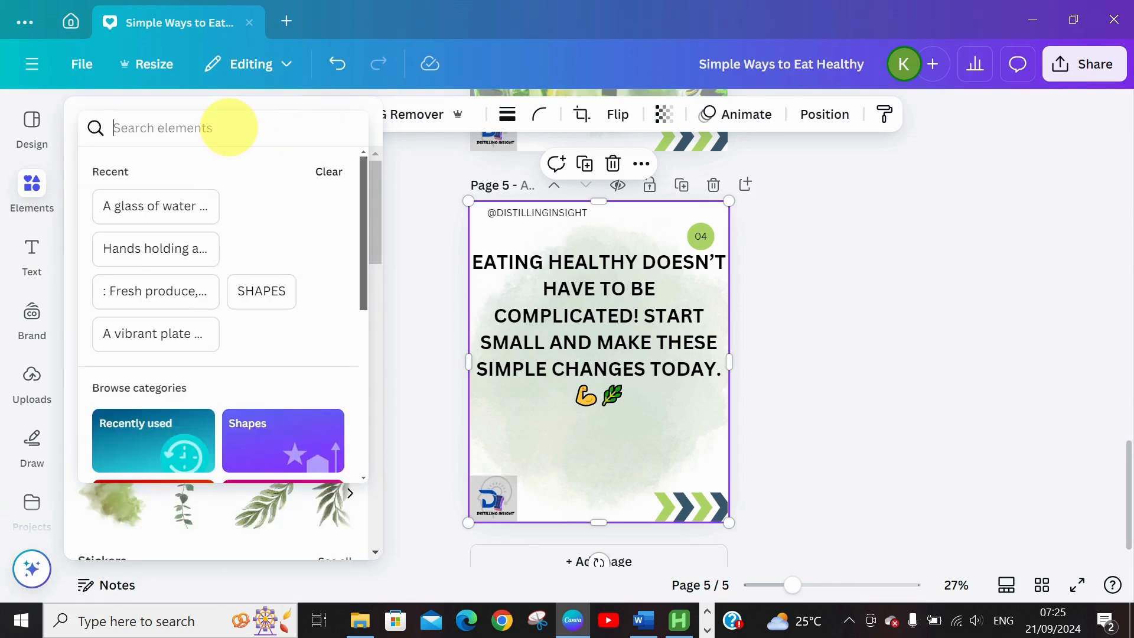
pyautogui.write('SAVE')
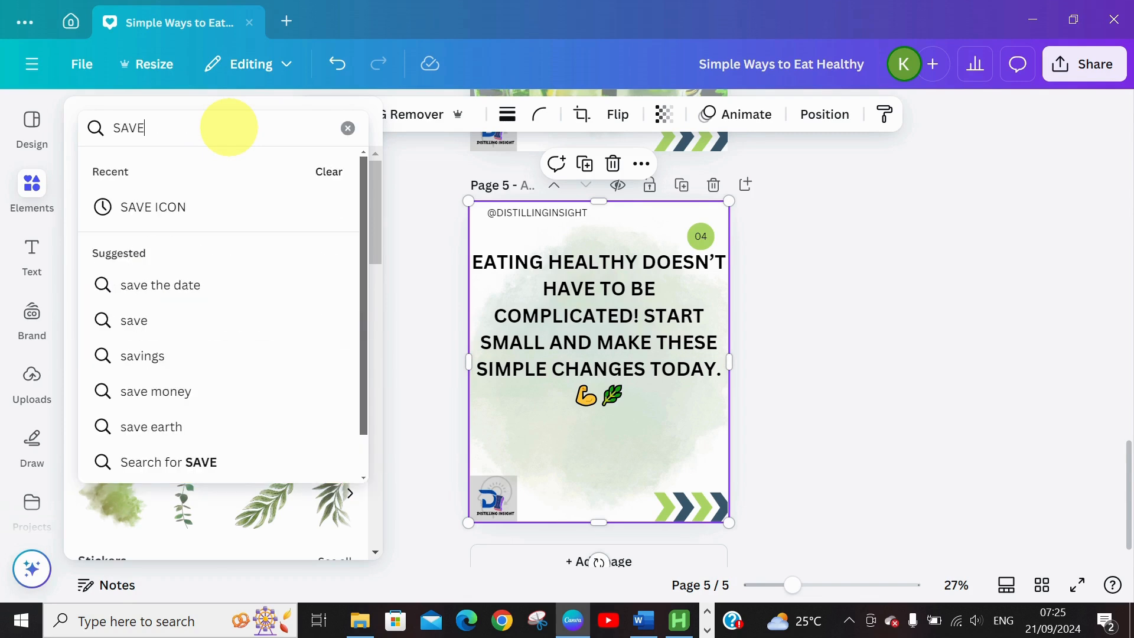
pyautogui.write(' I')
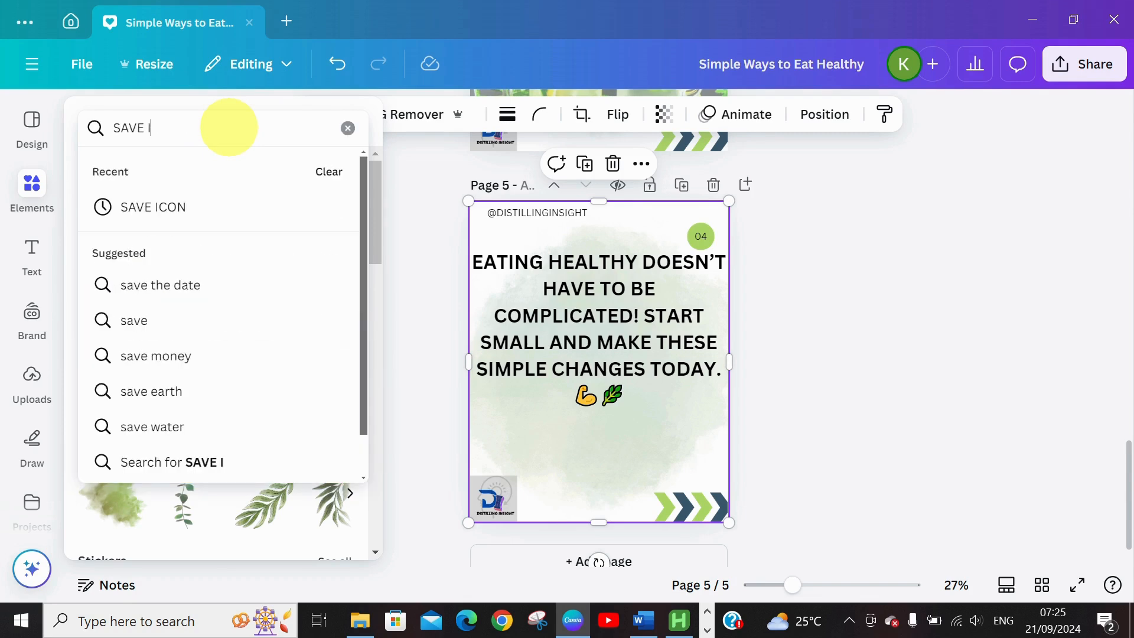
pyautogui.write('CON')
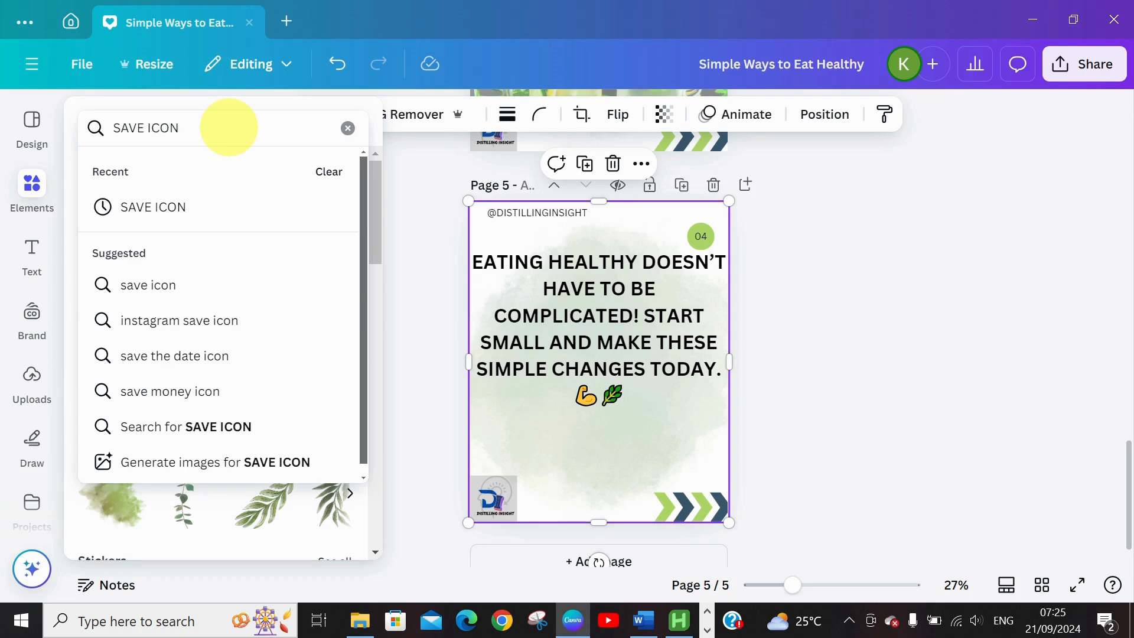
pyautogui.press('Return')
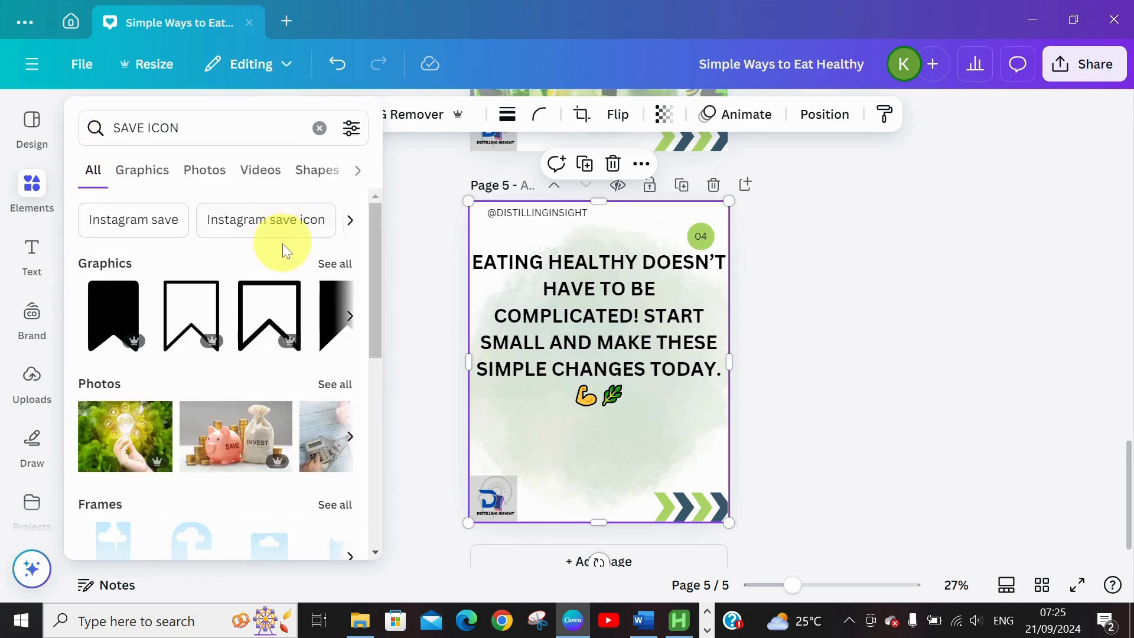
pyautogui.click(333, 267)
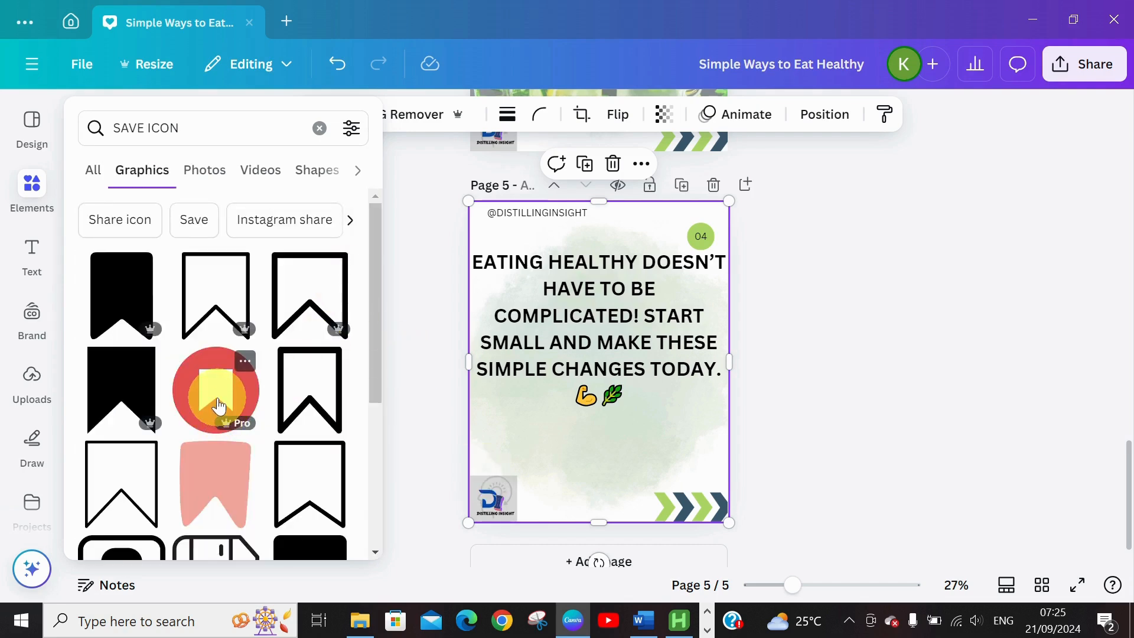
# - Add the pink bookmark graphic to page 5, shrink it to a small icon and place it just above the logo
pyautogui.click(217, 501)
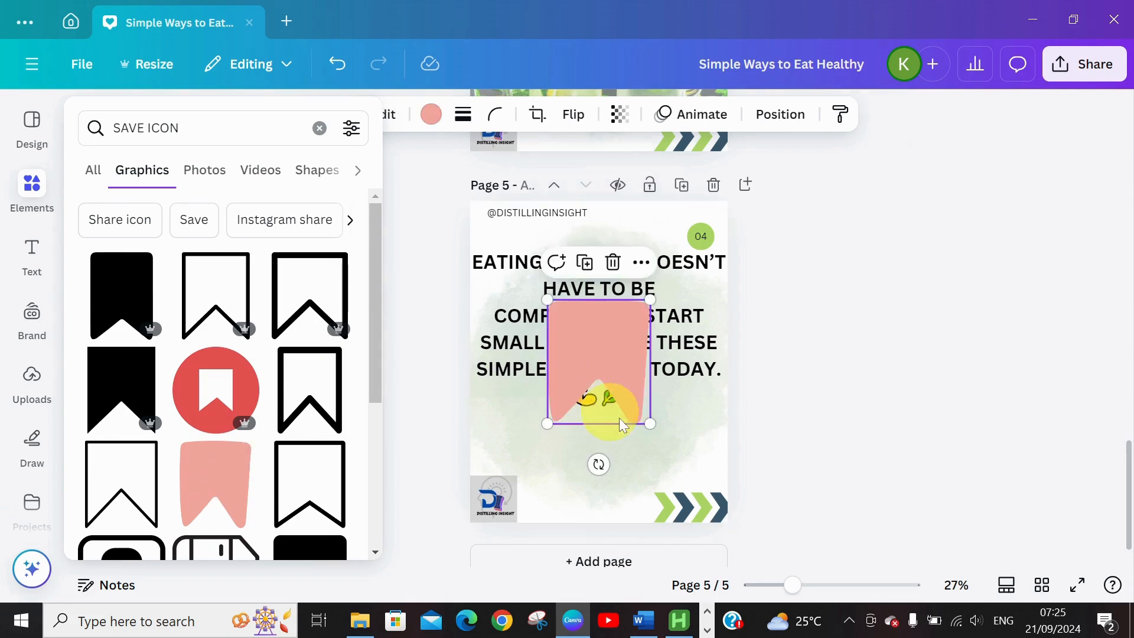
pyautogui.moveTo(602, 366); pyautogui.dragTo(563, 429)
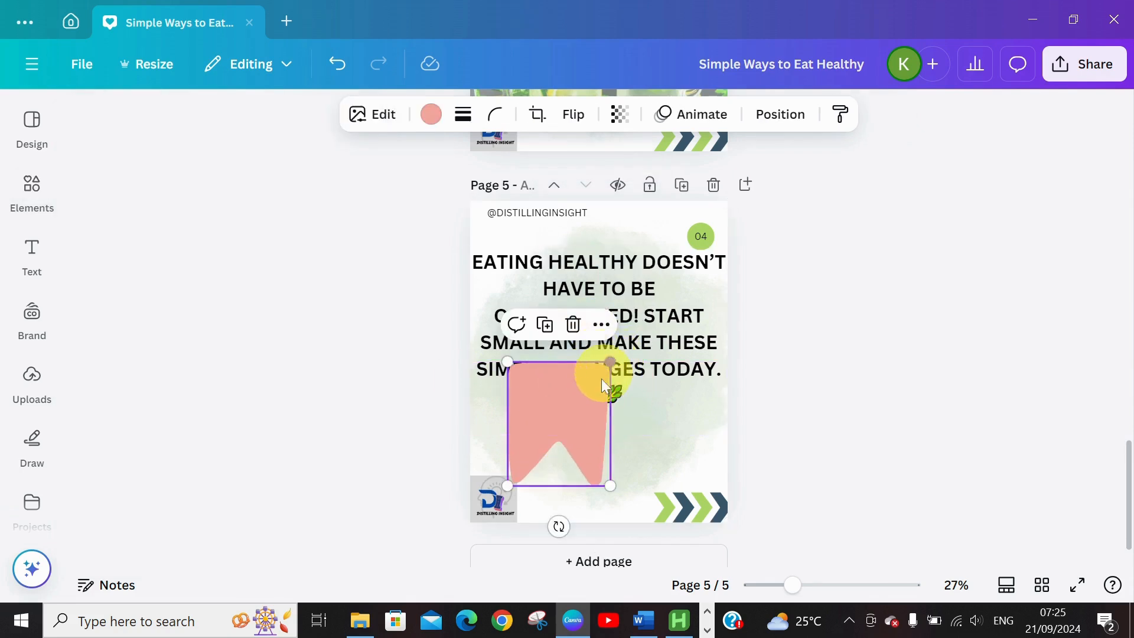
pyautogui.moveTo(602, 380); pyautogui.dragTo(501, 436)
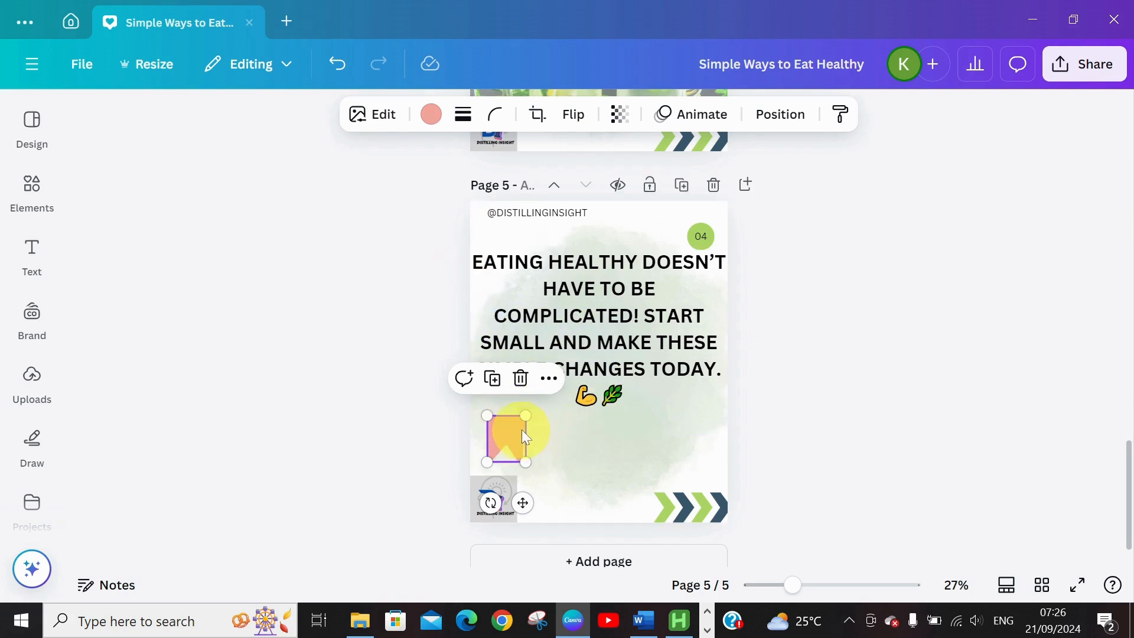
pyautogui.moveTo(522, 417); pyautogui.dragTo(494, 437)
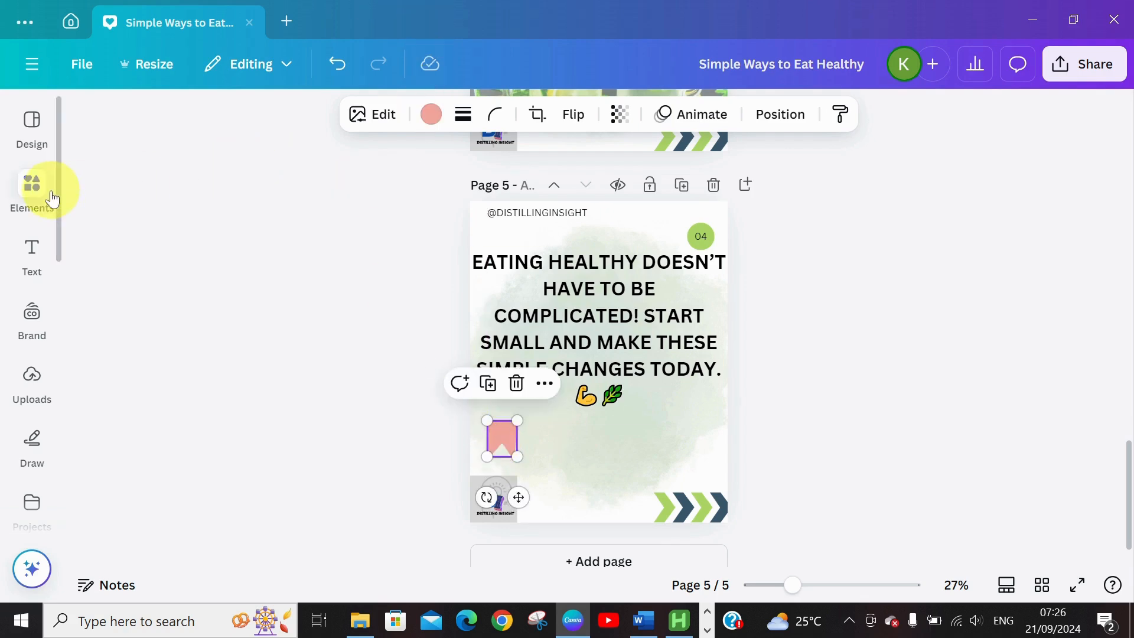
# - Replace the previous elements search with "LIKE ICON" to show matching graphics
pyautogui.click(33, 188)
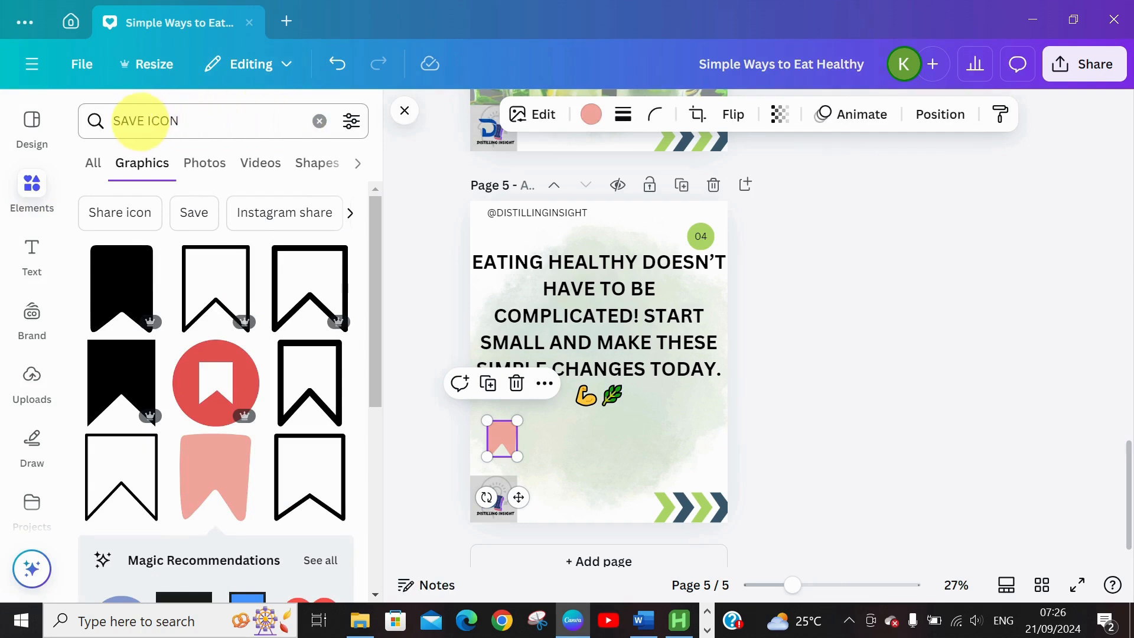
pyautogui.click(145, 121)
pyautogui.press('BackSpace')
pyautogui.press('BackSpace')
pyautogui.press('BackSpace')
pyautogui.press('BackSpace')
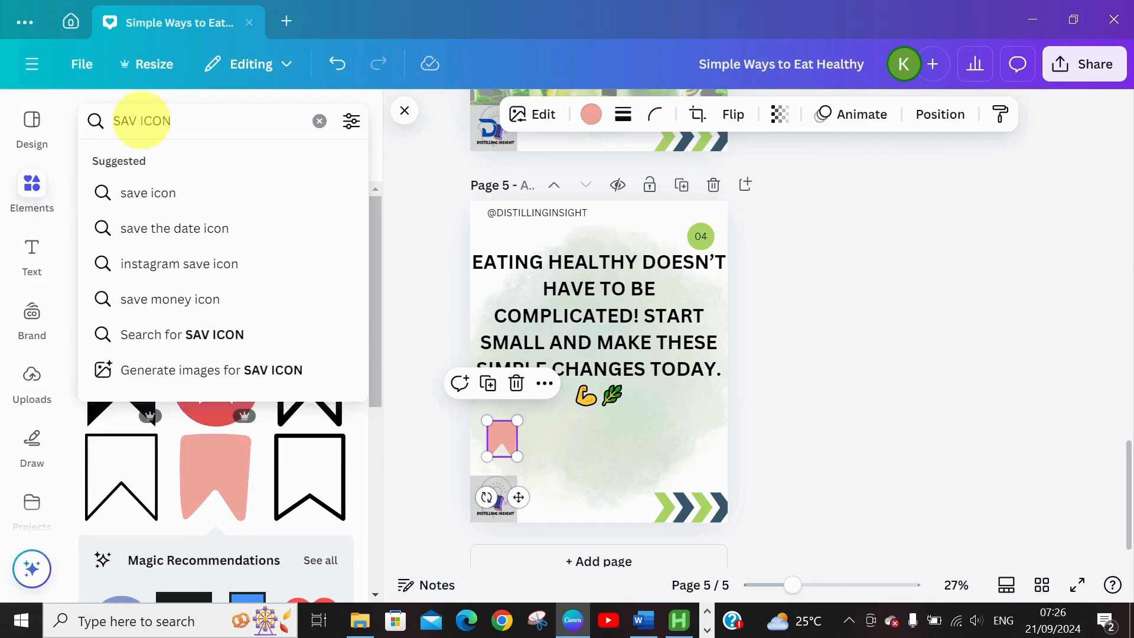
pyautogui.write('LIKE')
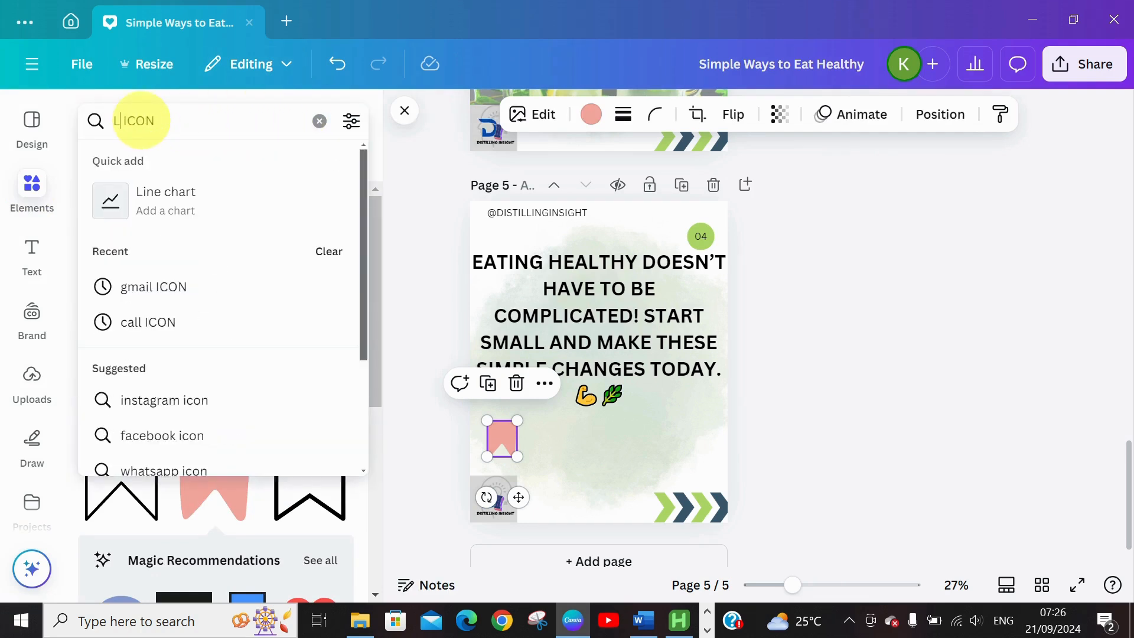
pyautogui.press('Return')
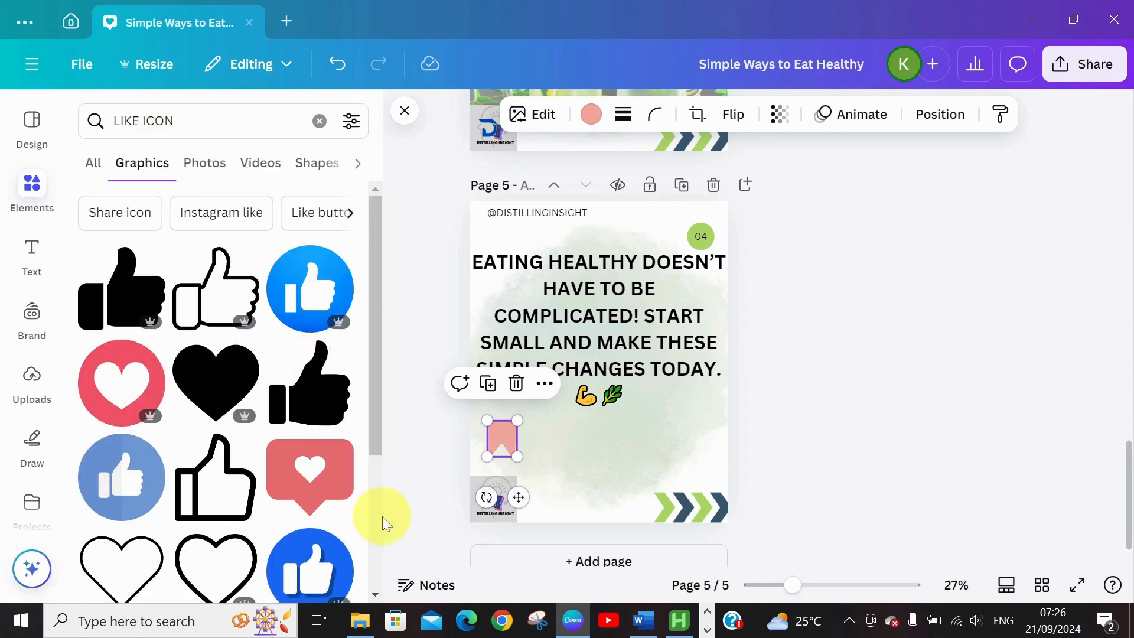
# - Add the red speech-bubble heart graphic to page 5, shrink it to a small icon and place it right of the bookmark
pyautogui.click(304, 472)
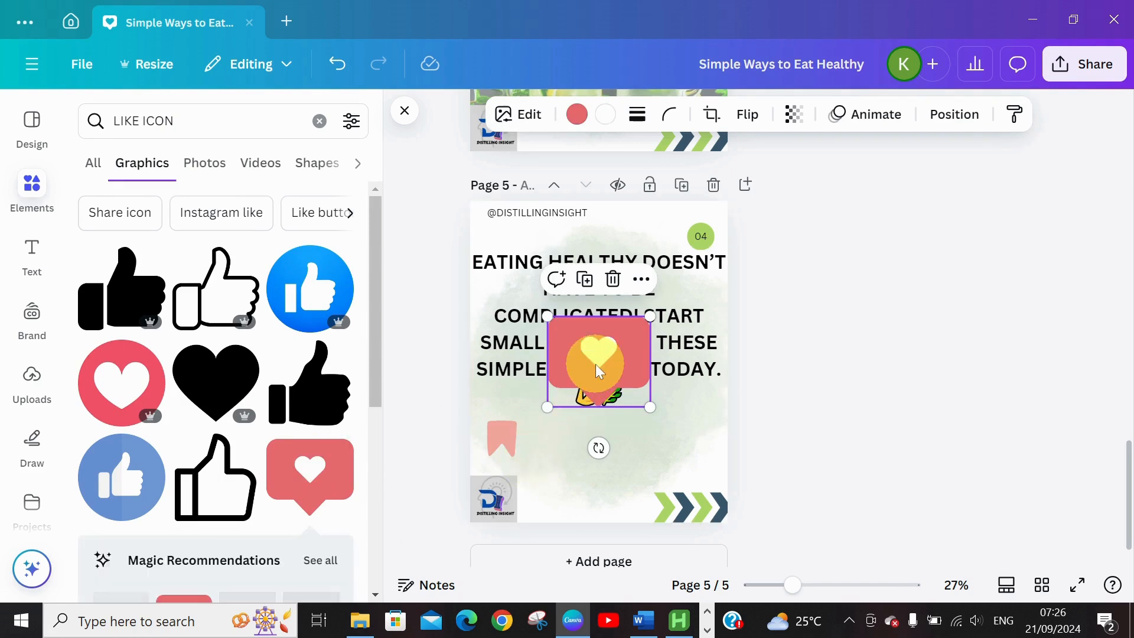
pyautogui.moveTo(598, 365); pyautogui.dragTo(573, 424)
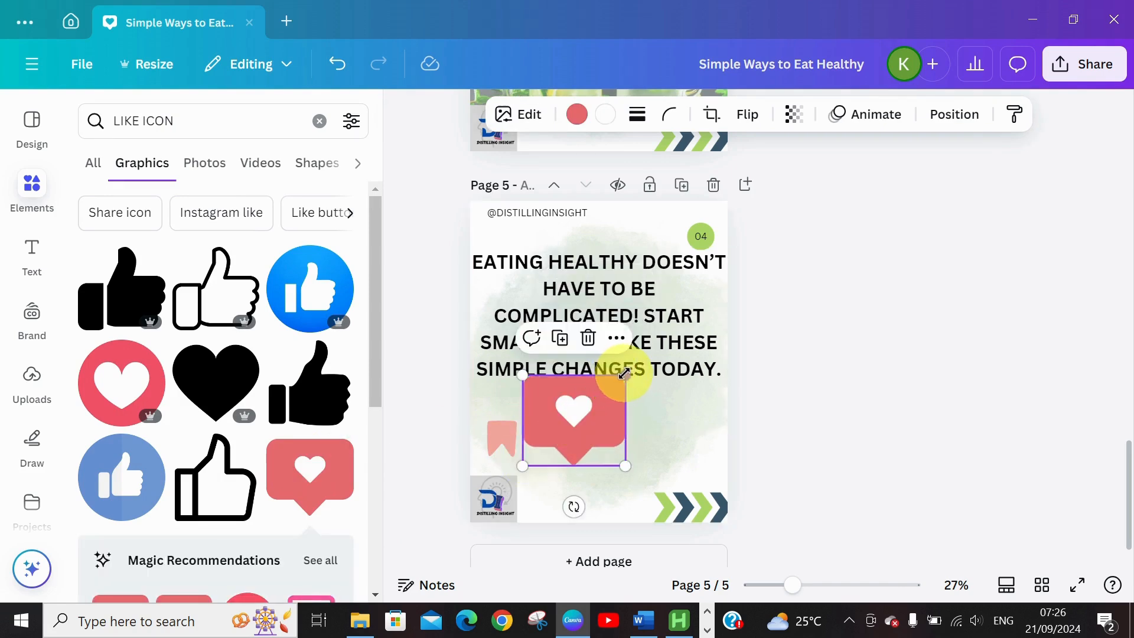
pyautogui.moveTo(624, 373); pyautogui.dragTo(539, 444)
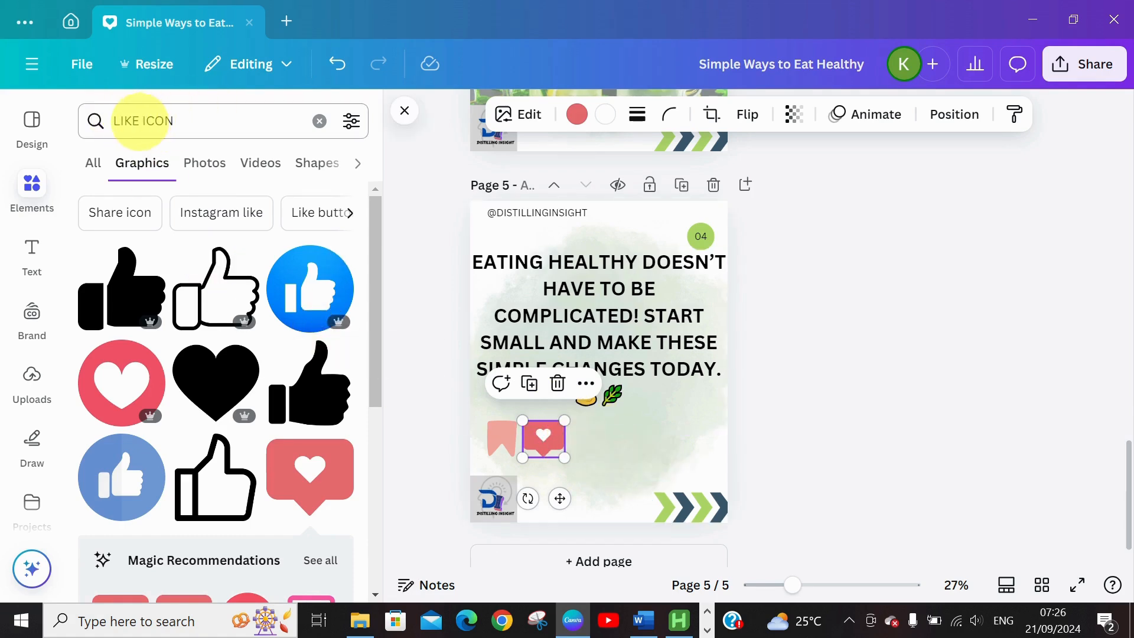
# - Change the elements search to "COMMENT ICON" to show matching graphics
pyautogui.click(140, 121)
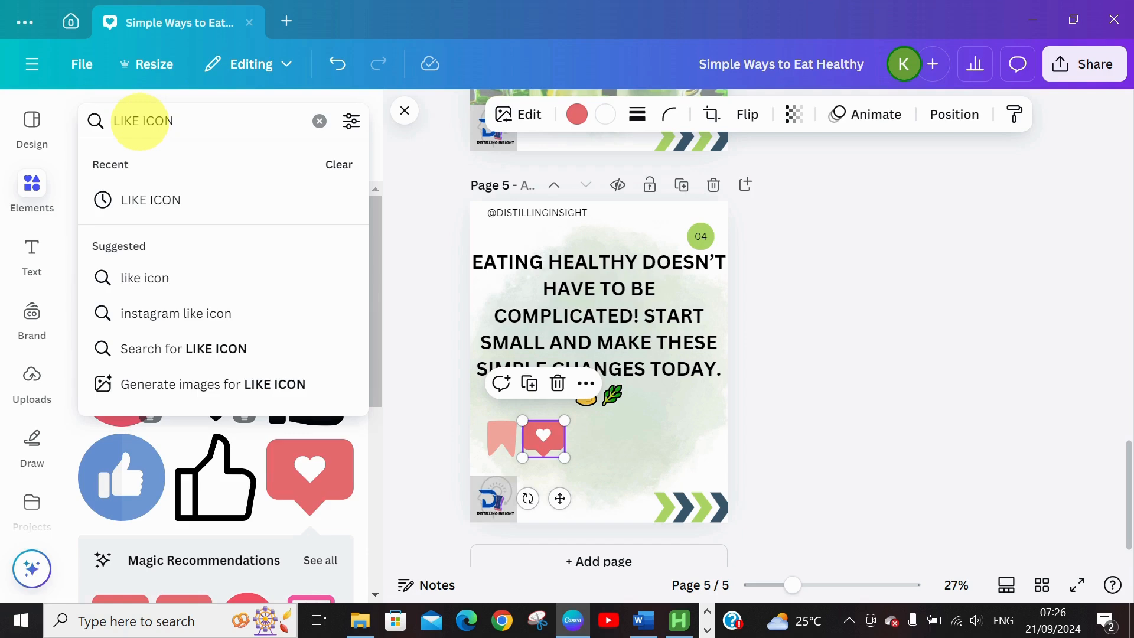
pyautogui.press('BackSpace')
pyautogui.press('BackSpace')
pyautogui.press('BackSpace')
pyautogui.press('BackSpace')
pyautogui.write('CO')
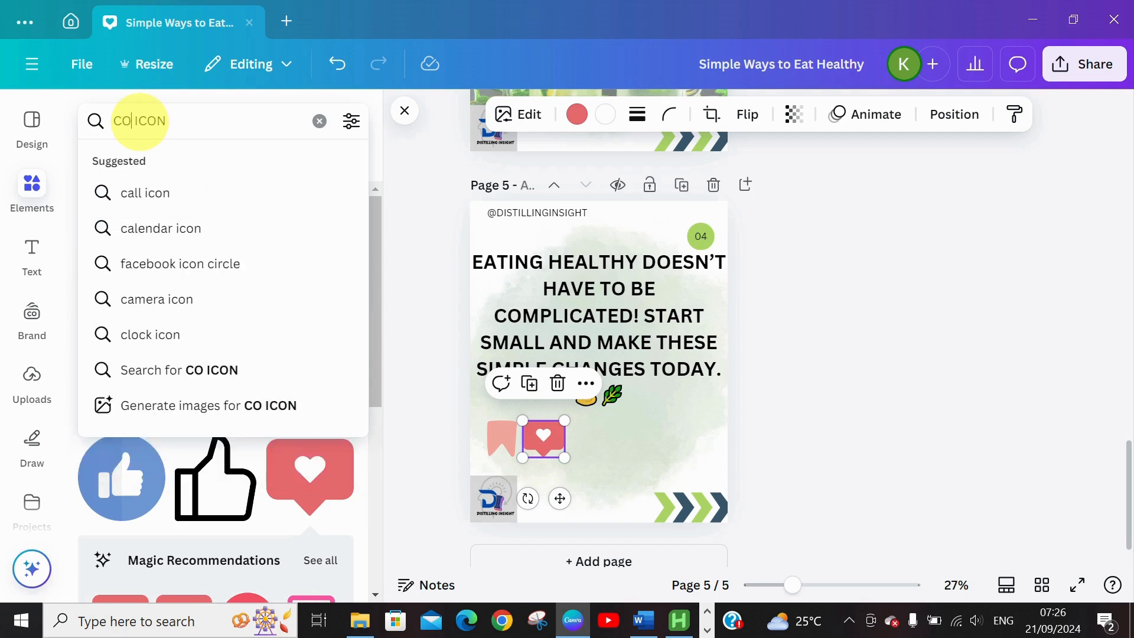
pyautogui.write('MMENT')
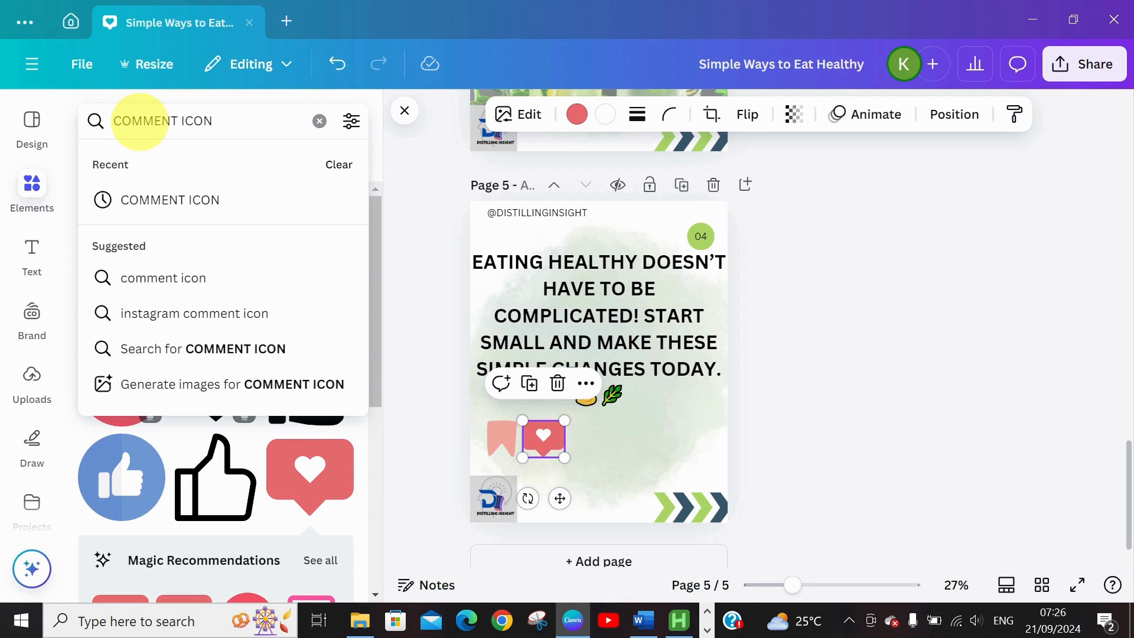
pyautogui.click(182, 199)
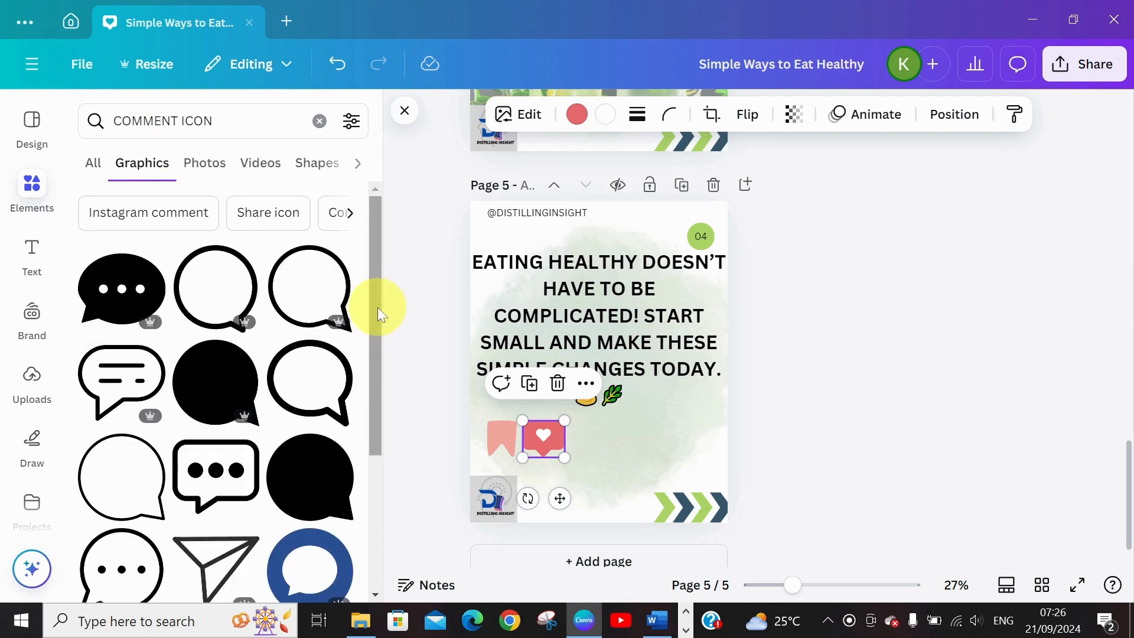
# - Add the red comment-bubble graphic to page 5, shrink it and place it right of the heart icon
pyautogui.moveTo(377, 307); pyautogui.dragTo(380, 463)
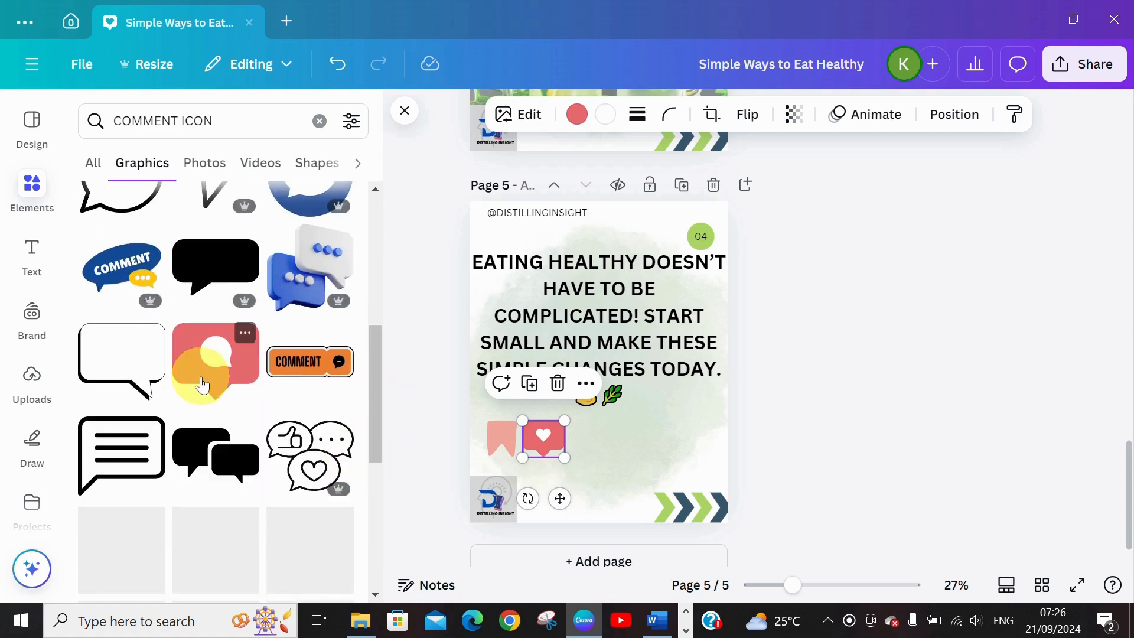
pyautogui.click(201, 385)
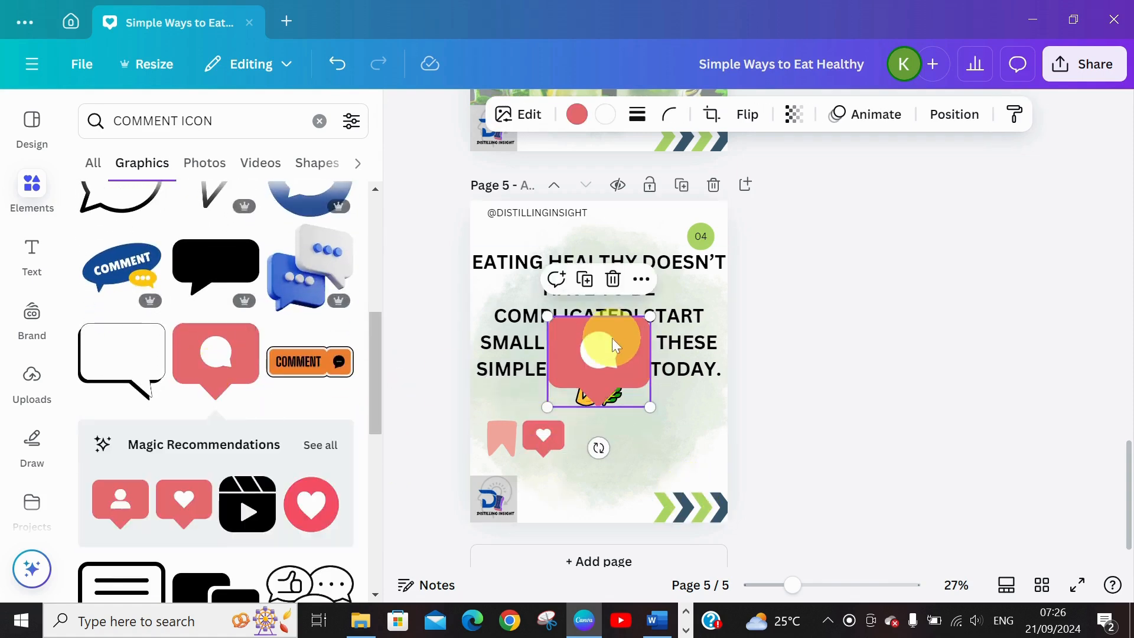
pyautogui.moveTo(601, 347); pyautogui.dragTo(603, 435)
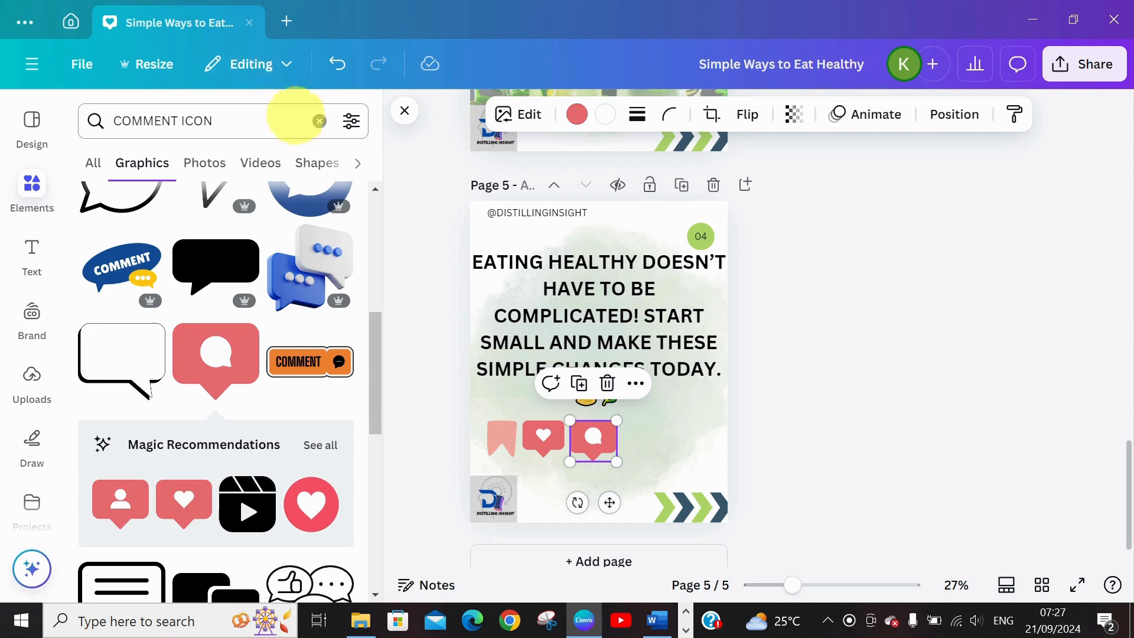
# - Change the elements search to "FOLLOW ICON" to show matching graphics
pyautogui.click(176, 123)
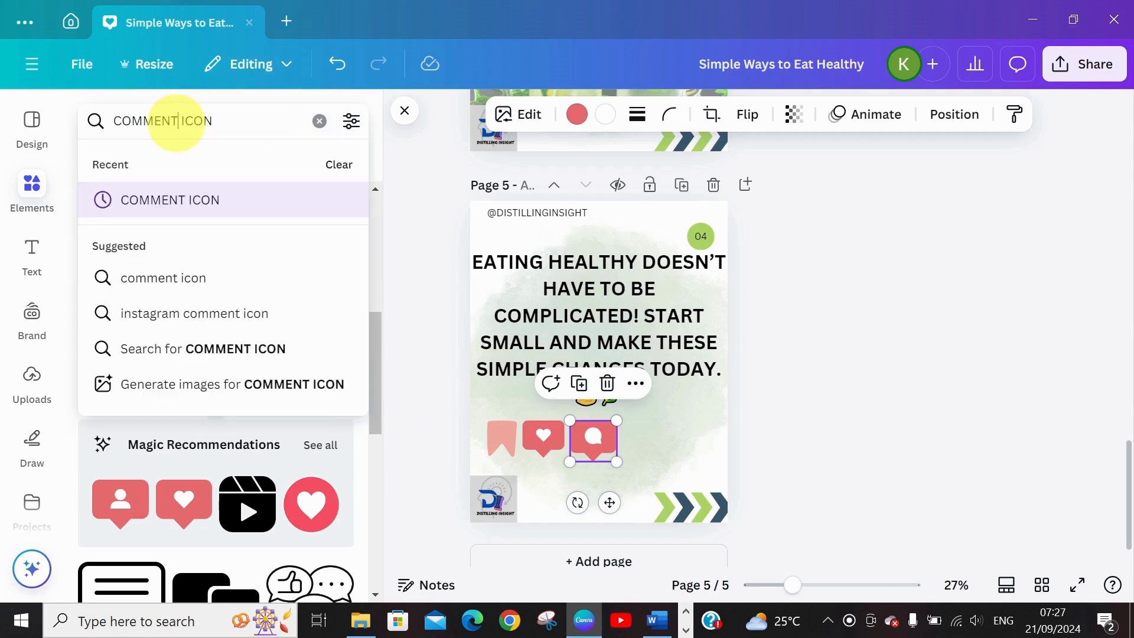
pyautogui.press('BackSpace')
pyautogui.press('BackSpace')
pyautogui.press('BackSpace')
pyautogui.press('BackSpace')
pyautogui.press('BackSpace')
pyautogui.press('BackSpace')
pyautogui.press('BackSpace')
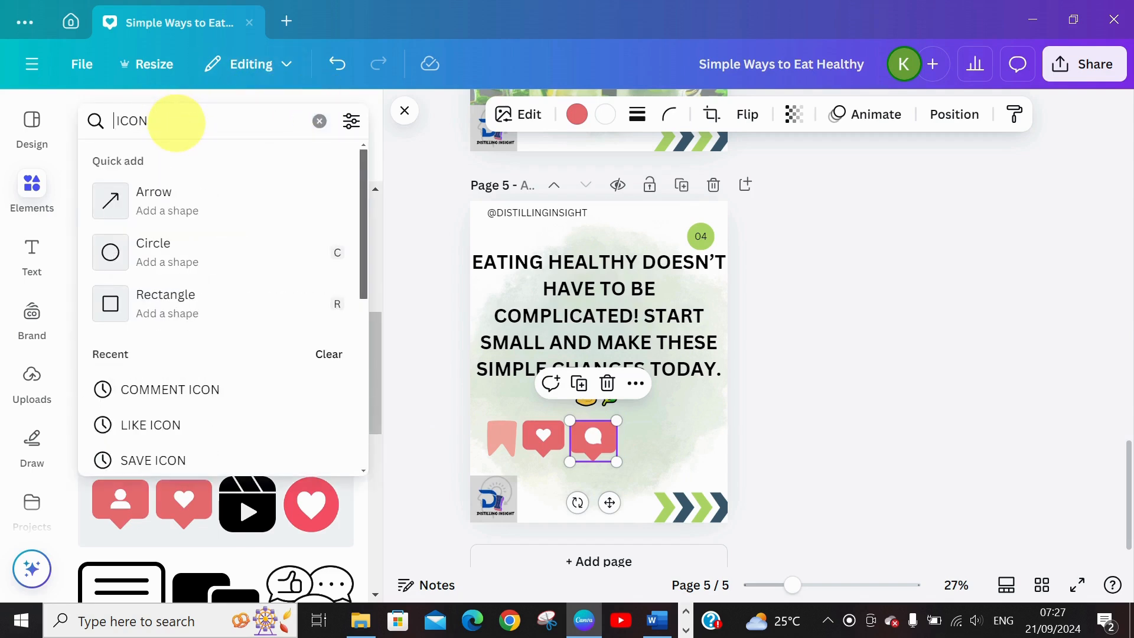
pyautogui.write('FOLLOW')
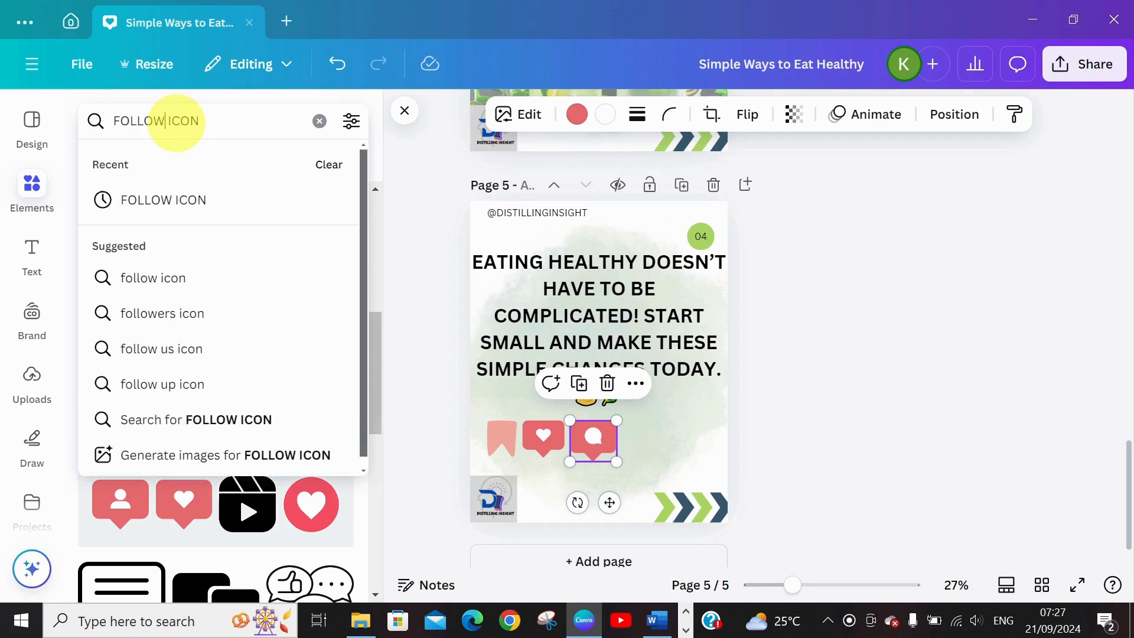
pyautogui.press('Return')
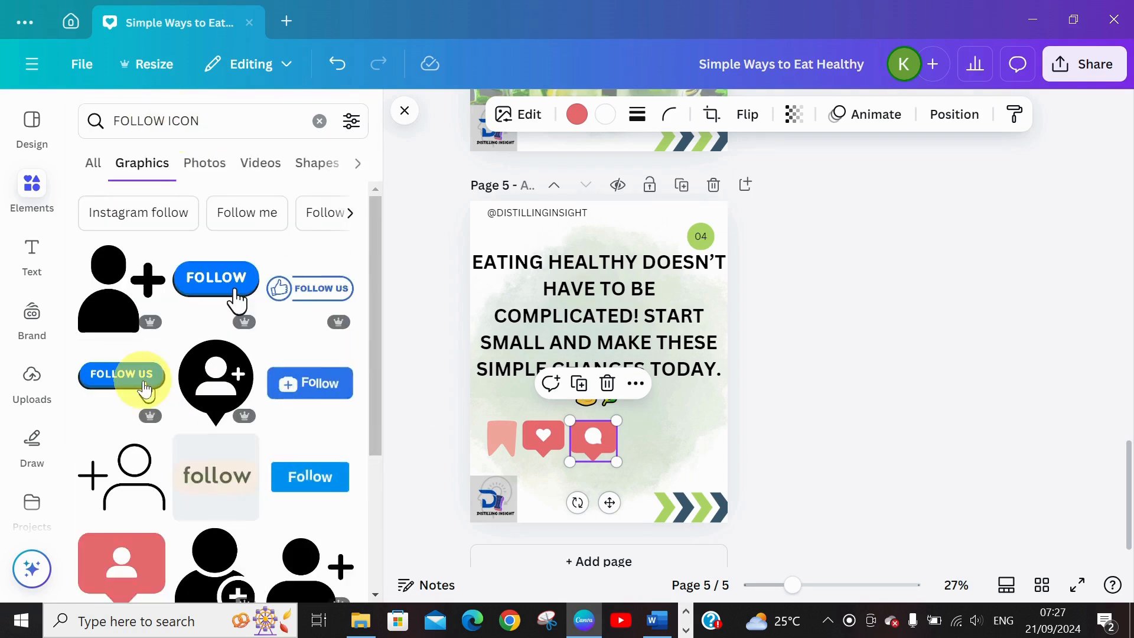
# - Add the red speech-bubble person graphic to page 5, shrink it and place it right of the comment icon
pyautogui.click(121, 568)
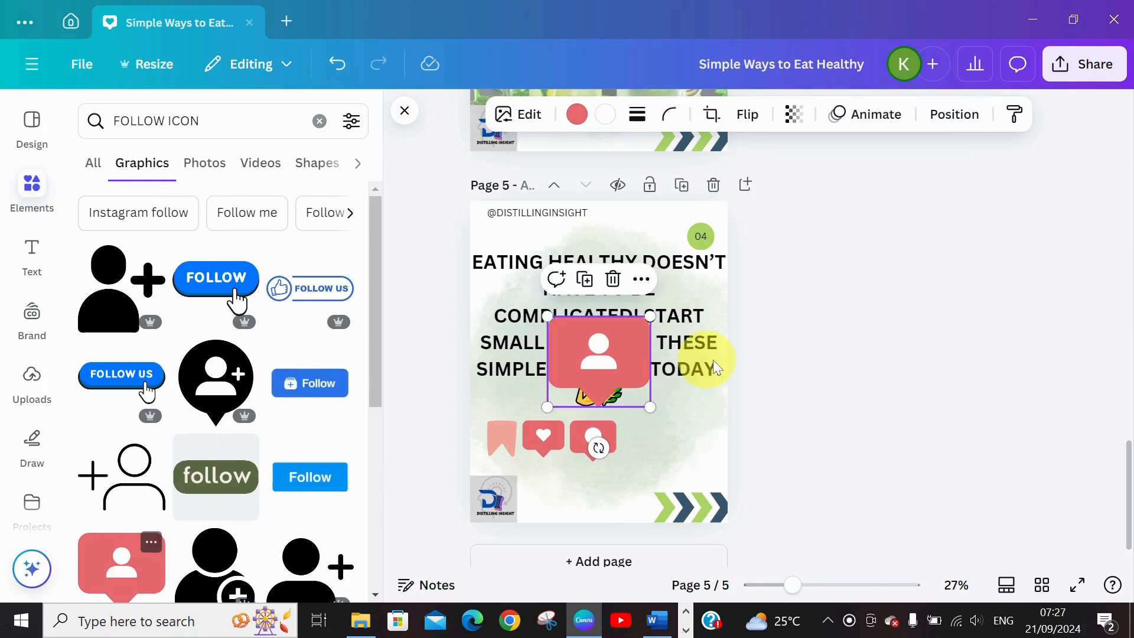
pyautogui.moveTo(599, 341); pyautogui.dragTo(649, 409)
pyautogui.moveTo(701, 381); pyautogui.dragTo(641, 436)
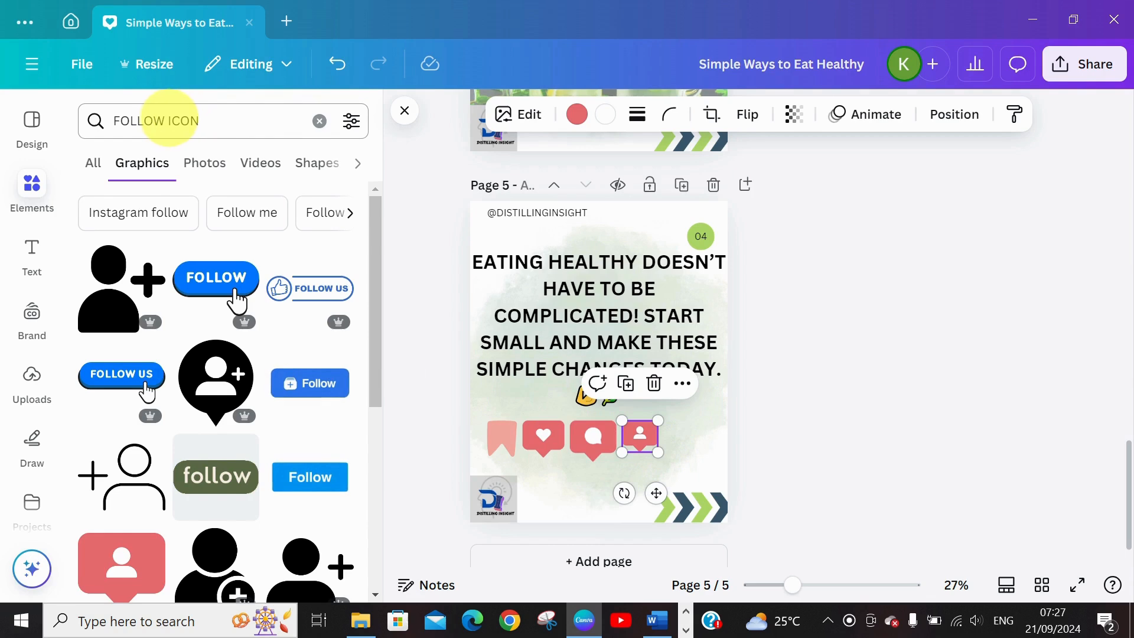
# - Change the elements search to "SHARE ICON" to show matching graphics
pyautogui.click(163, 121)
pyautogui.press('BackSpace')
pyautogui.press('BackSpace')
pyautogui.press('BackSpace')
pyautogui.press('BackSpace')
pyautogui.press('BackSpace')
pyautogui.press('BackSpace')
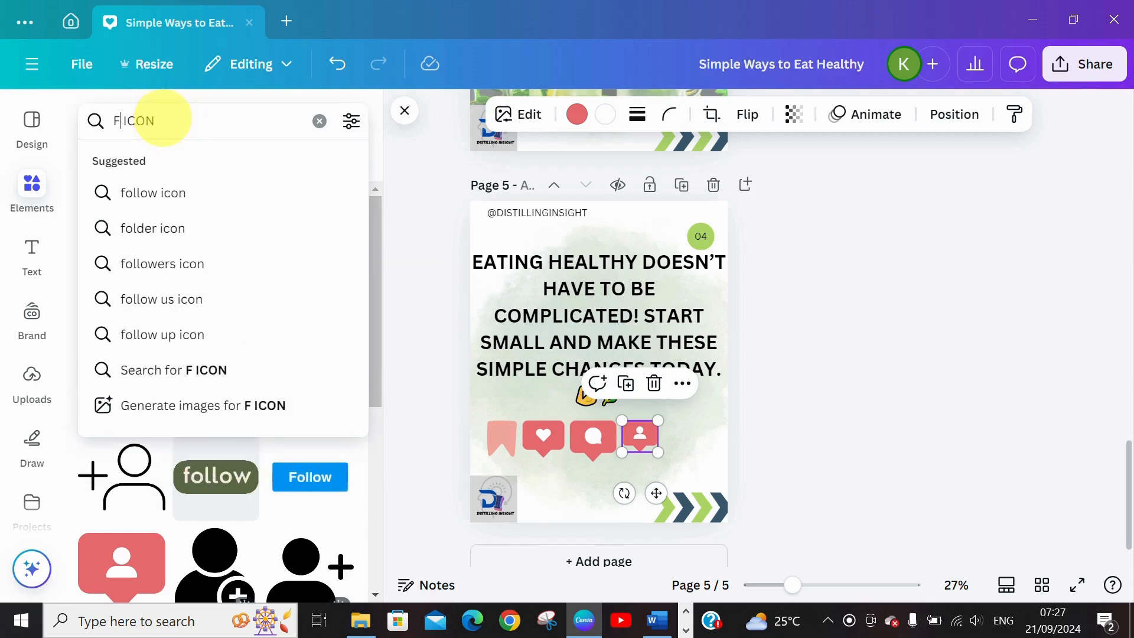
pyautogui.write('SHARE')
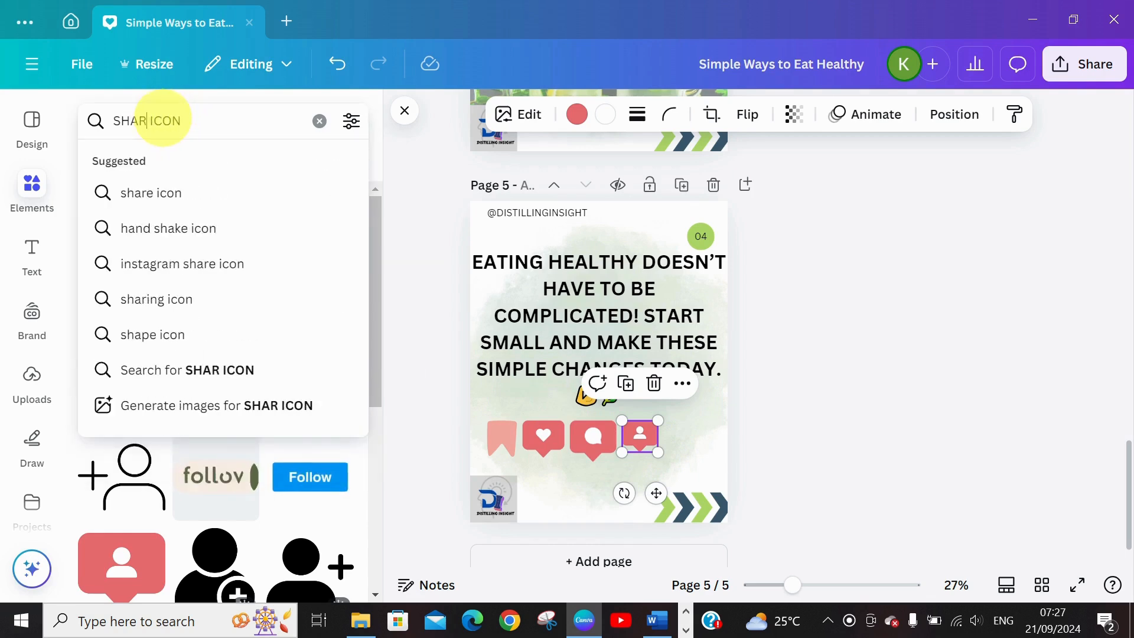
pyautogui.press('Return')
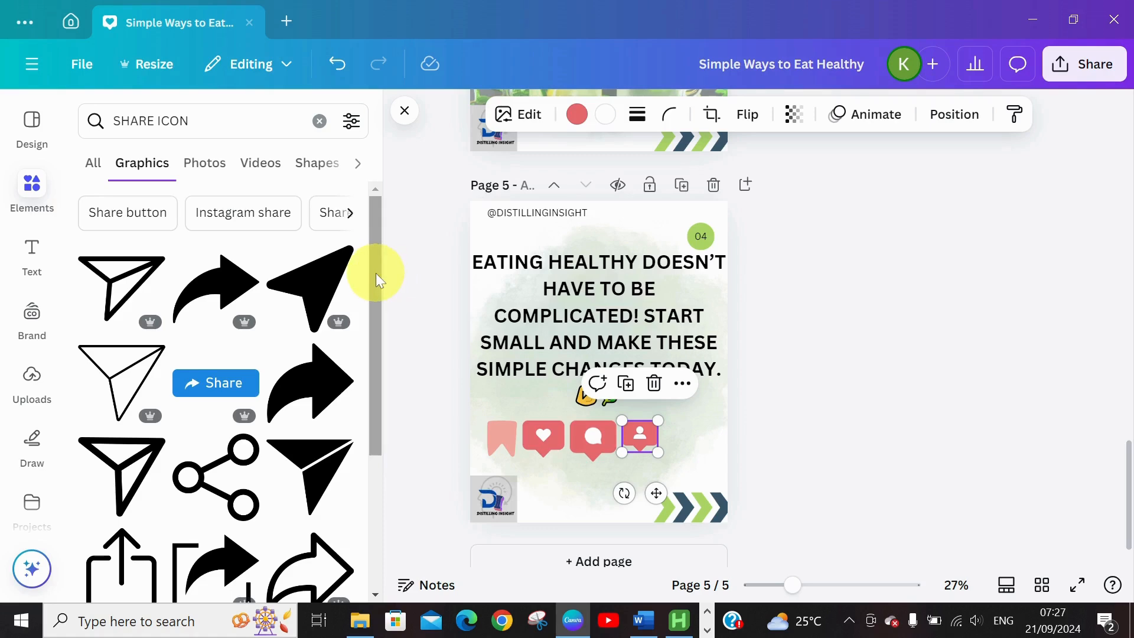
# - Add the red and white SHARE button graphic to page 5, shrink it and place it at the right end of the icon row
pyautogui.moveTo(376, 273); pyautogui.dragTo(401, 442)
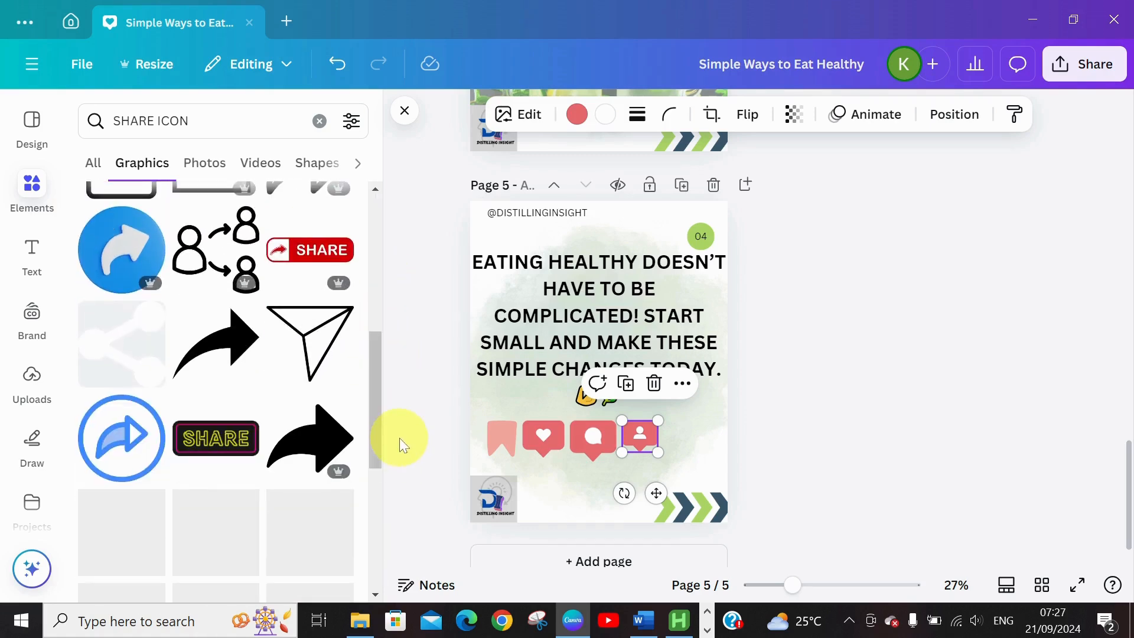
pyautogui.moveTo(374, 384); pyautogui.dragTo(430, 342)
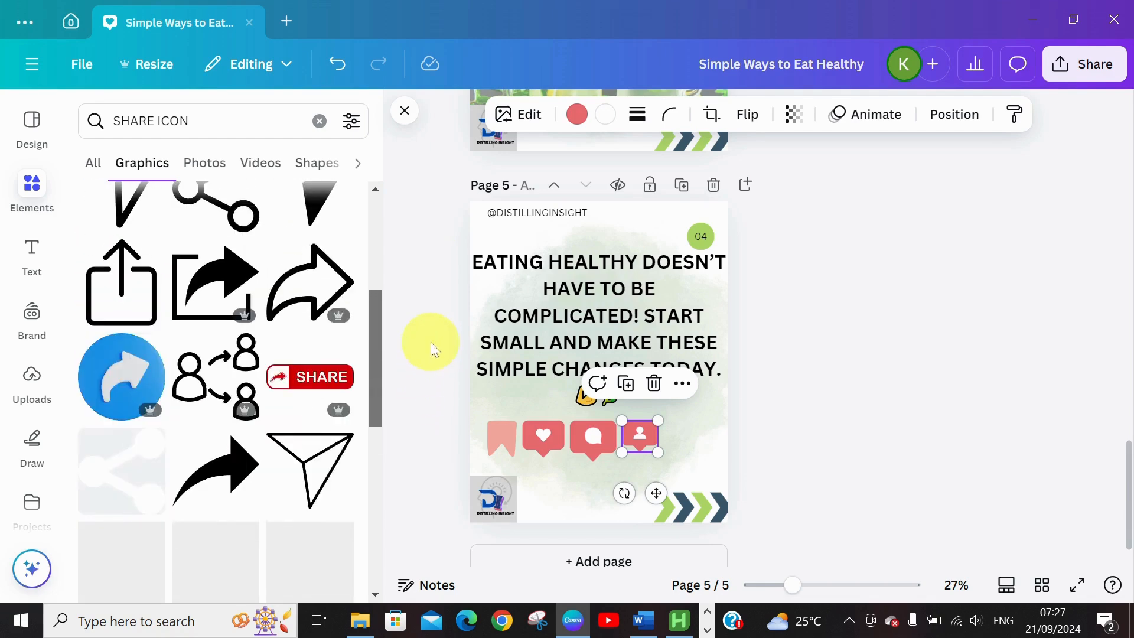
pyautogui.click(318, 381)
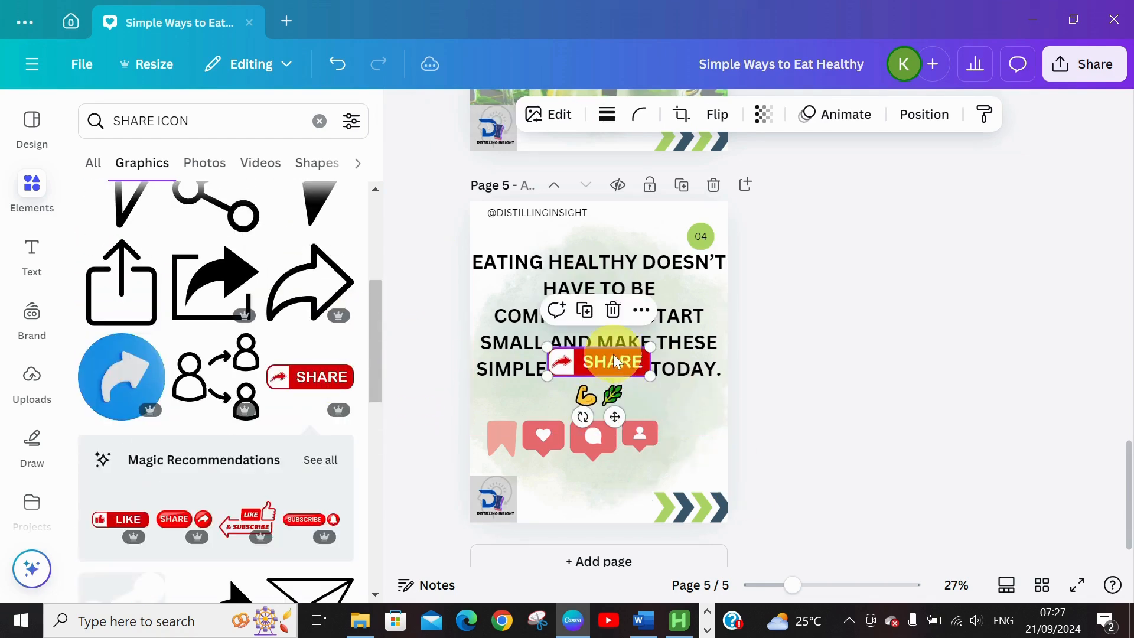
pyautogui.moveTo(615, 361); pyautogui.dragTo(695, 437)
pyautogui.click(594, 484)
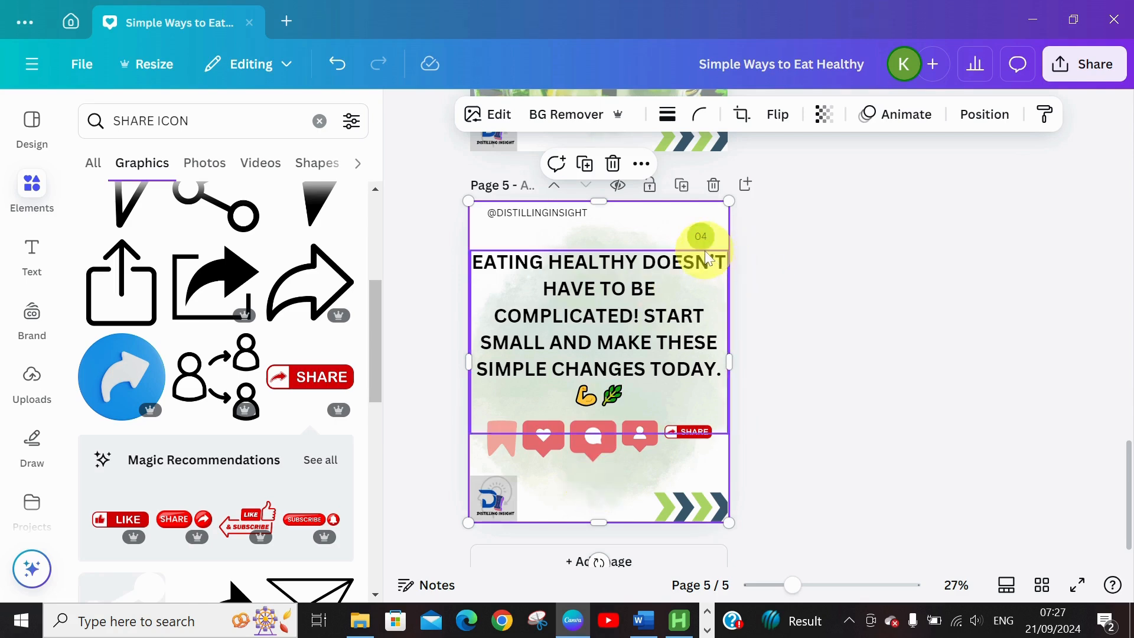
# - Set the font size of page 5's call-to-action text to 59
pyautogui.click(679, 342)
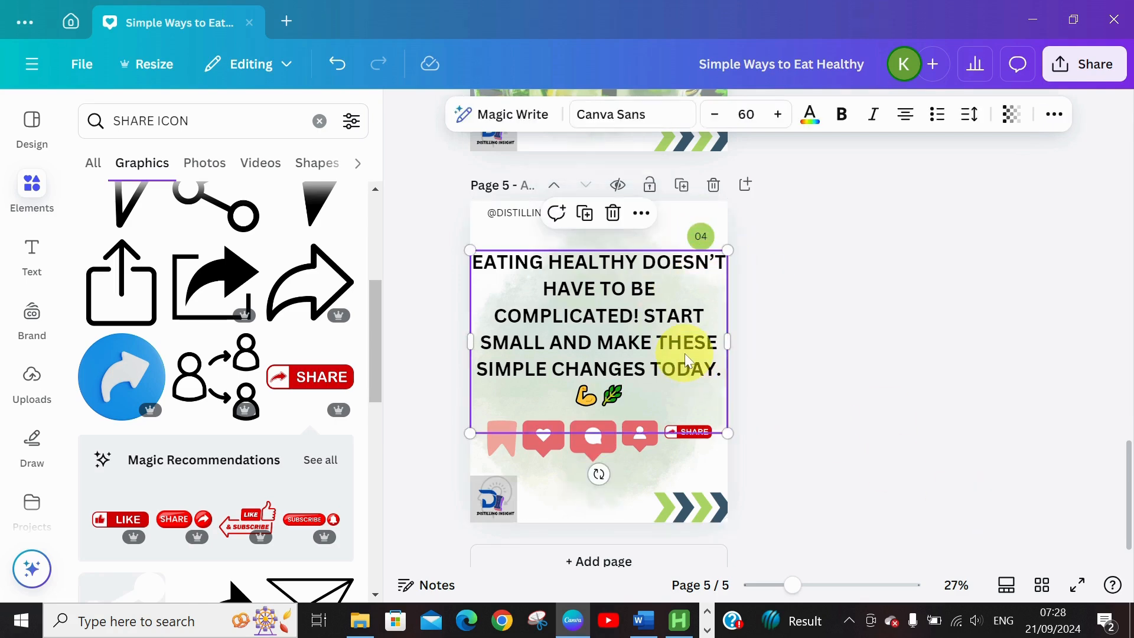
pyautogui.click(714, 114)
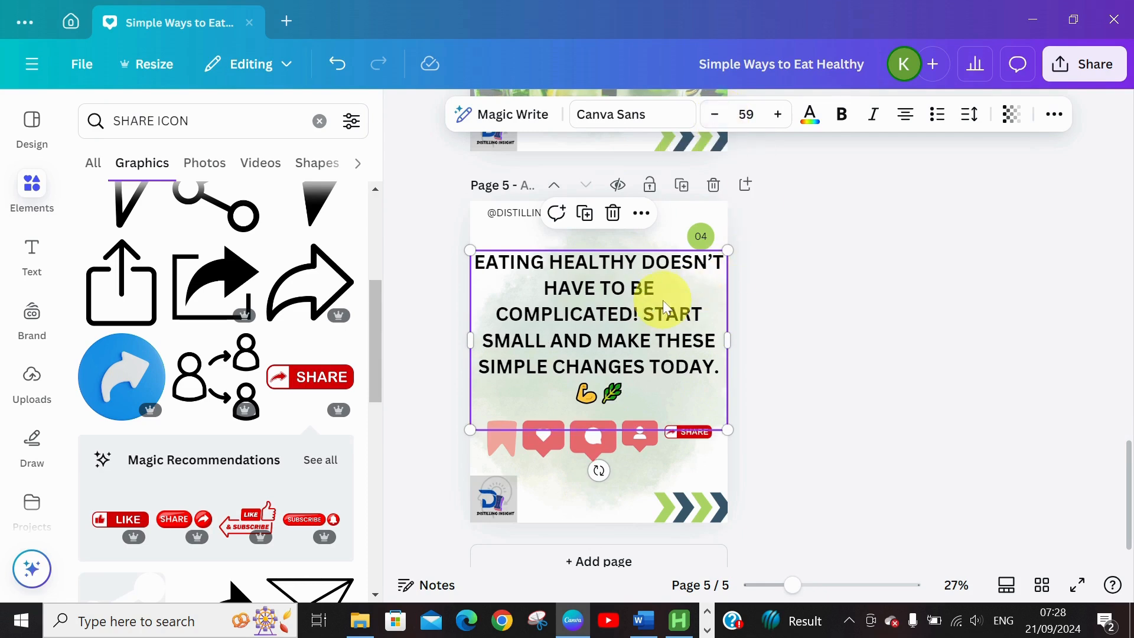
pyautogui.click(781, 332)
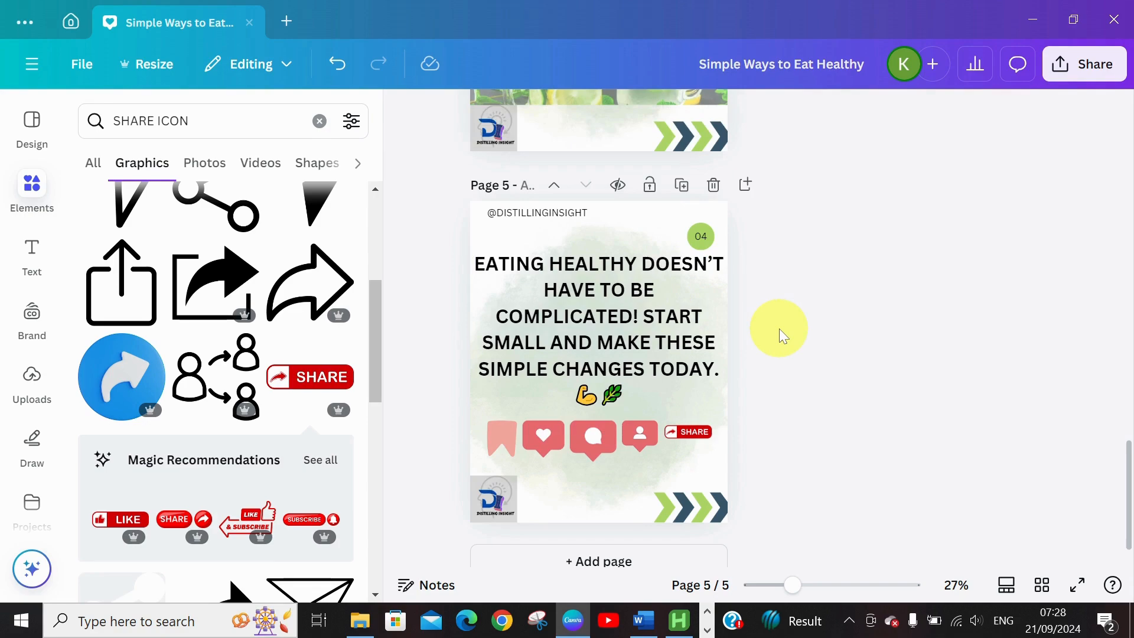
# - Review the carousel pages from the cover onward, checking their headings, text and images
pyautogui.moveTo(1131, 472); pyautogui.dragTo(1128, 112)
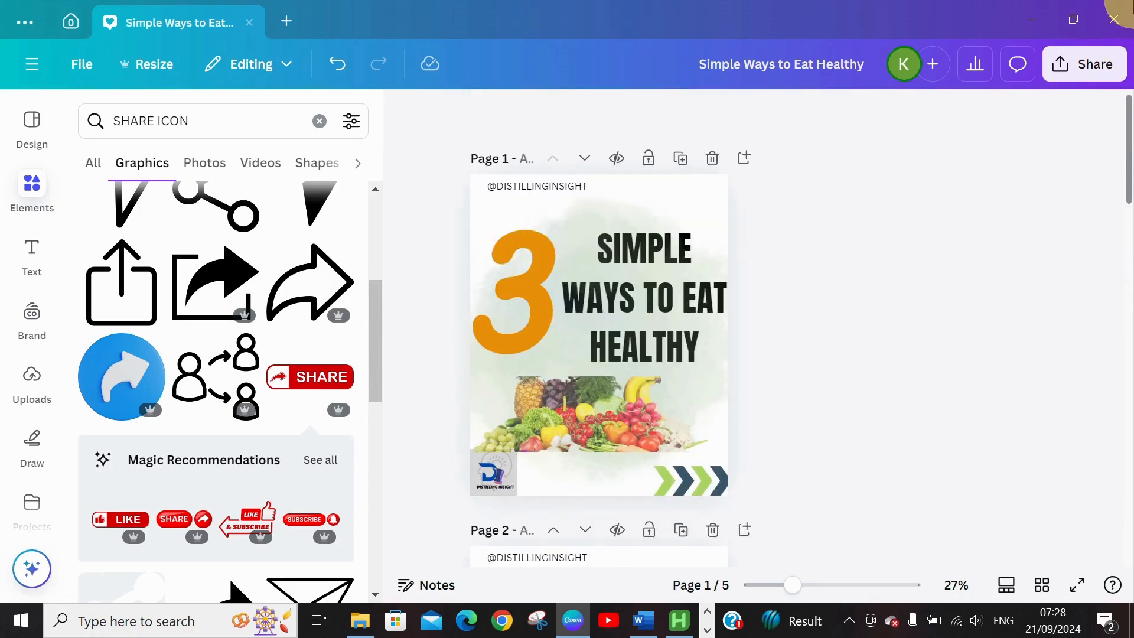
pyautogui.moveTo(1131, 125)
pyautogui.mouseDown()
pyautogui.moveTo(1132, 153)
pyautogui.moveTo(1131, 137)
pyautogui.mouseUp()
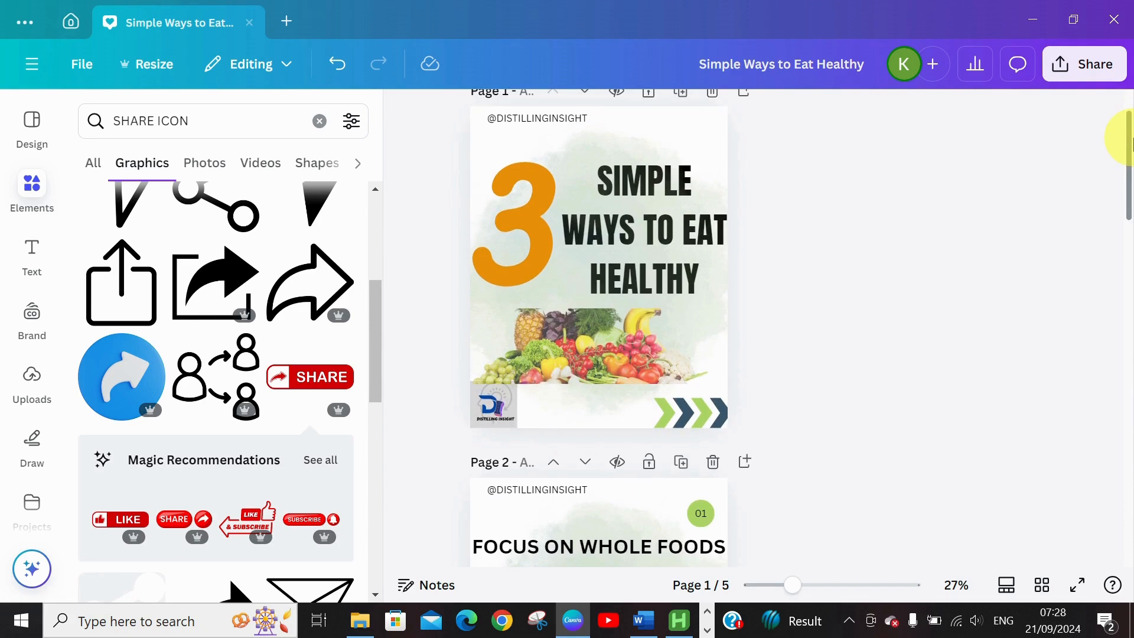
pyautogui.moveTo(1130, 137); pyautogui.dragTo(1114, 63)
pyautogui.moveTo(1118, 7); pyautogui.dragTo(1131, 236)
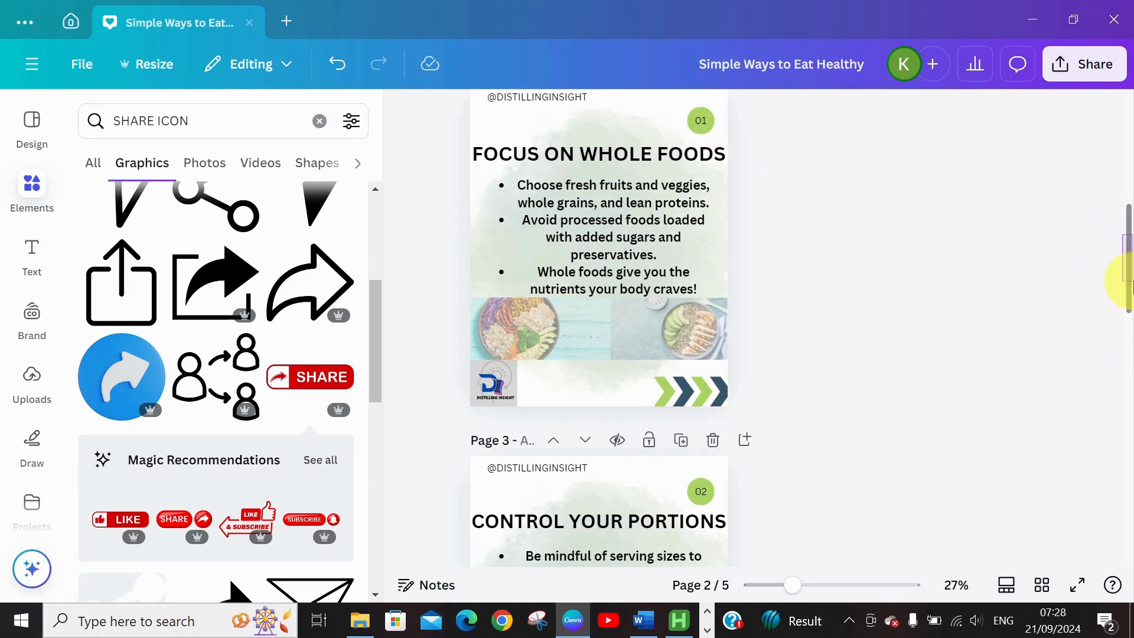
pyautogui.scroll(-10, 1122, 254)
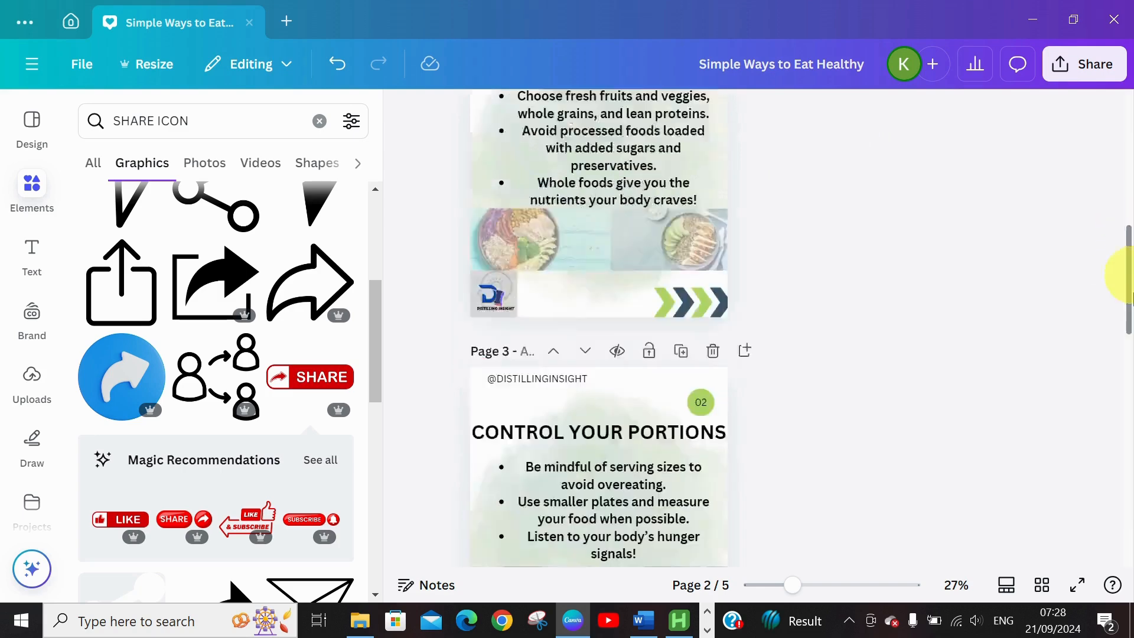
# - Download the carousel as PNG at 1,080 × 1,350 px and save the ZIP as "Simple Ways to Eat Healthy" in Downloads
pyautogui.click(1069, 78)
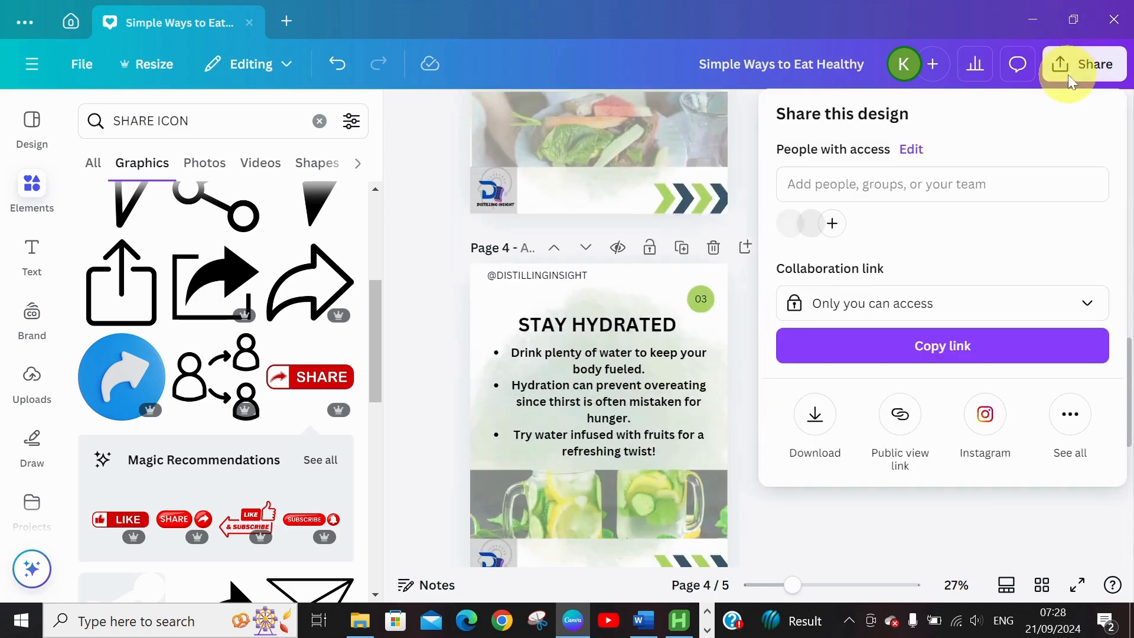
pyautogui.click(816, 437)
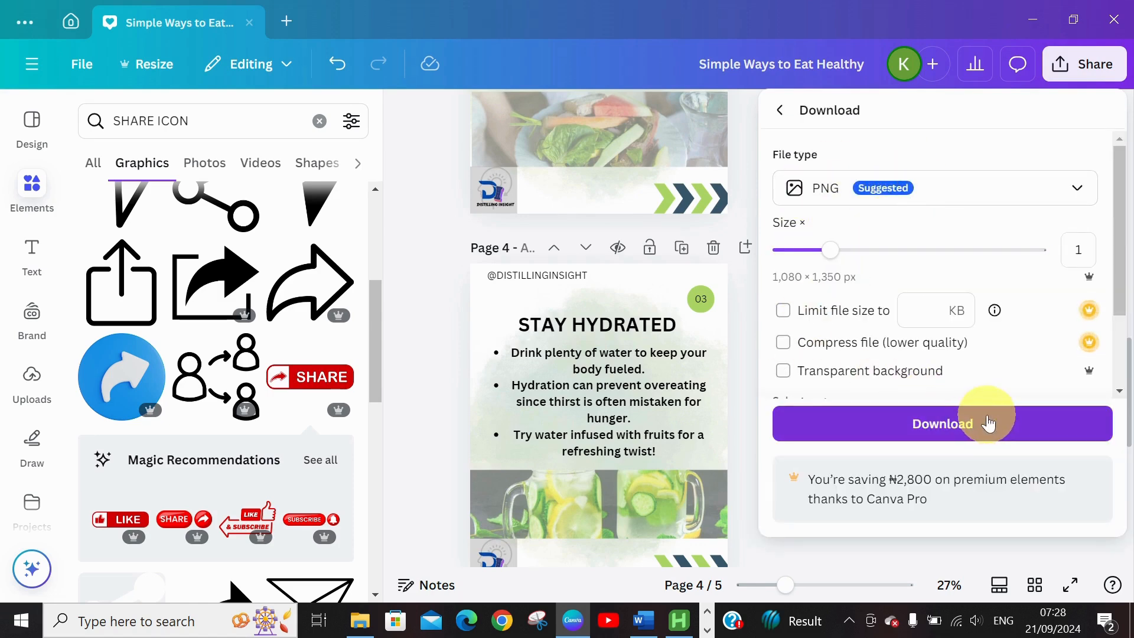
pyautogui.click(976, 425)
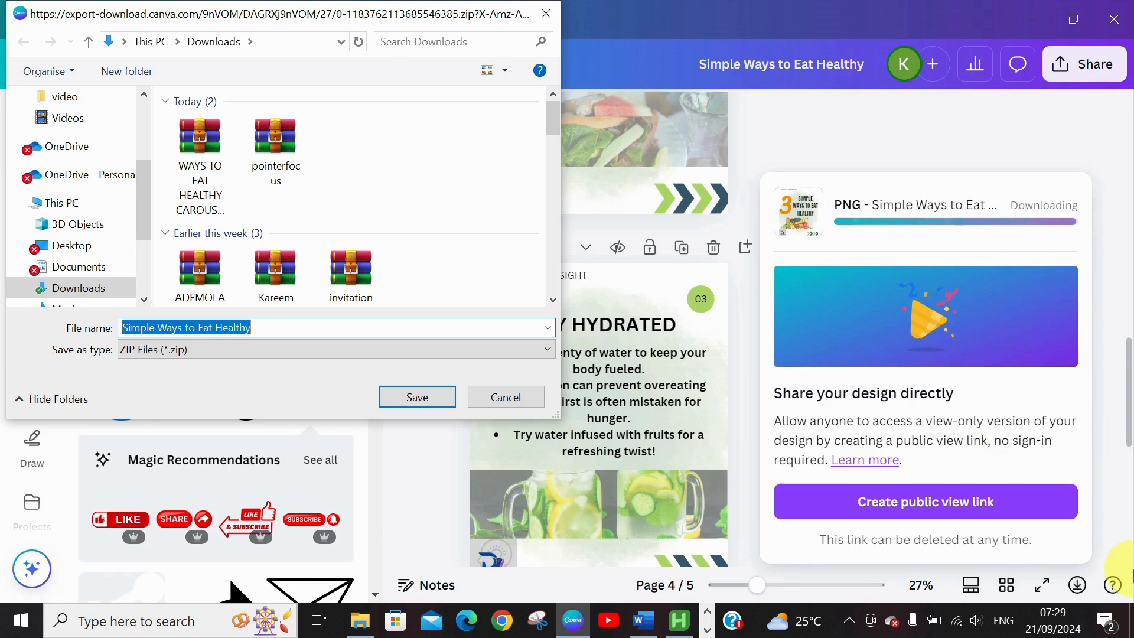
pyautogui.click(417, 397)
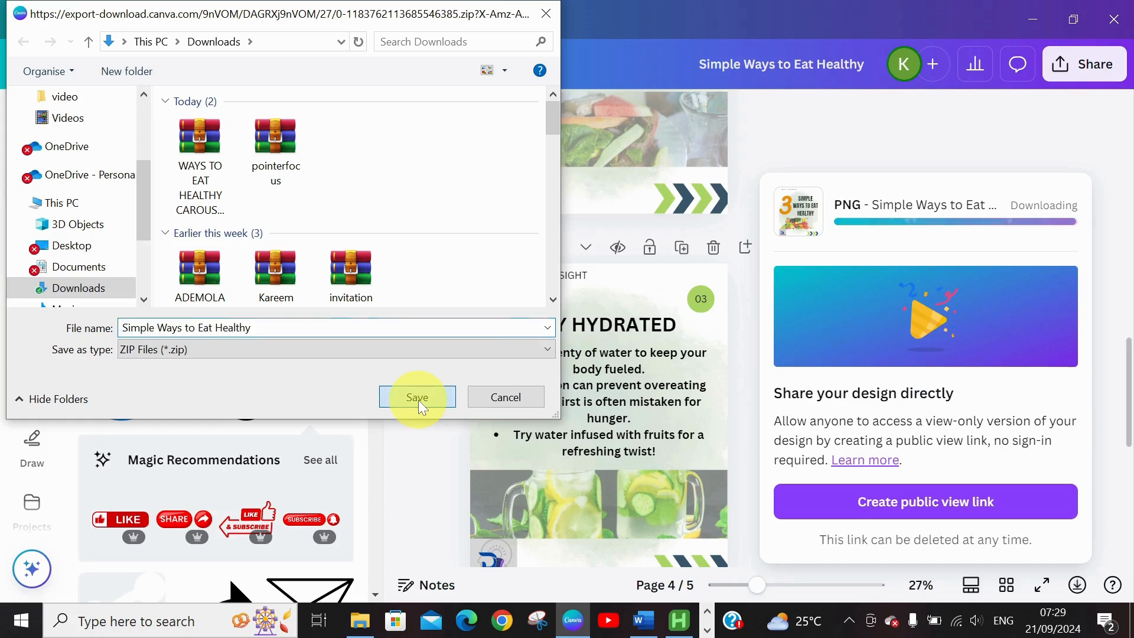